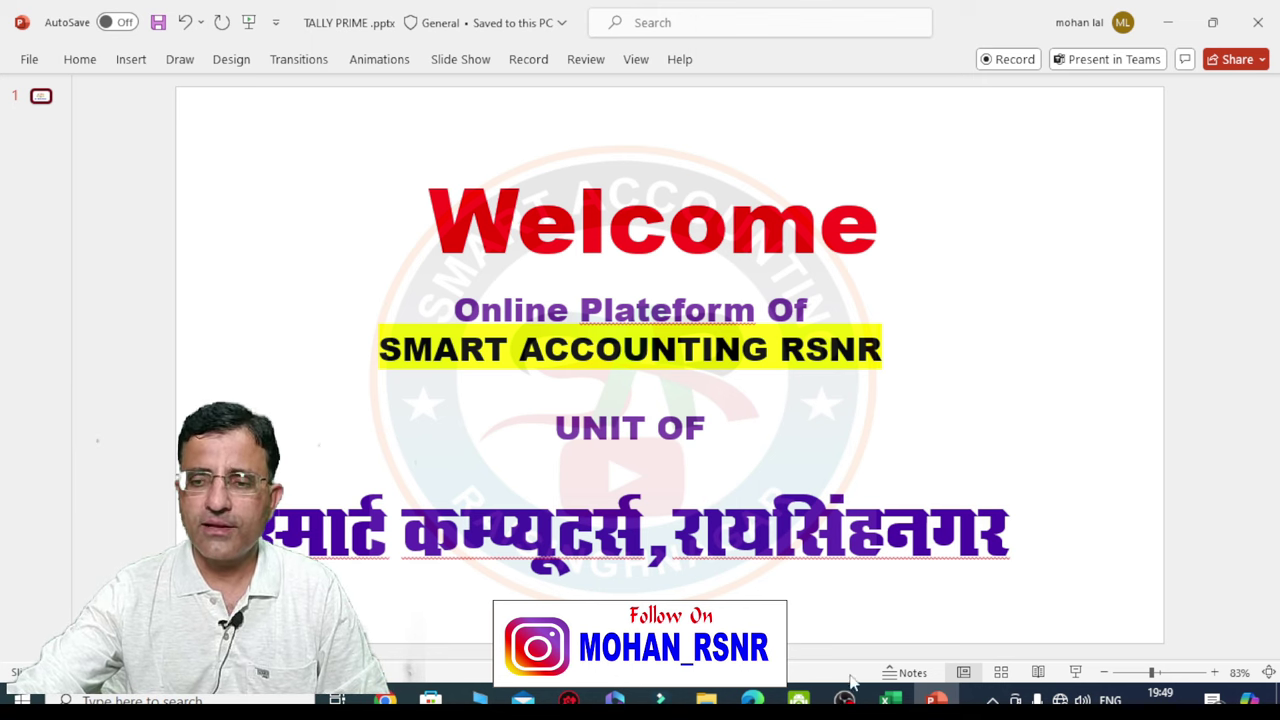
Switch from the PowerPoint welcome slide to the Excel workbook holding the GST purchase register.
{"action": "left_click", "coordinate": [890, 699]}
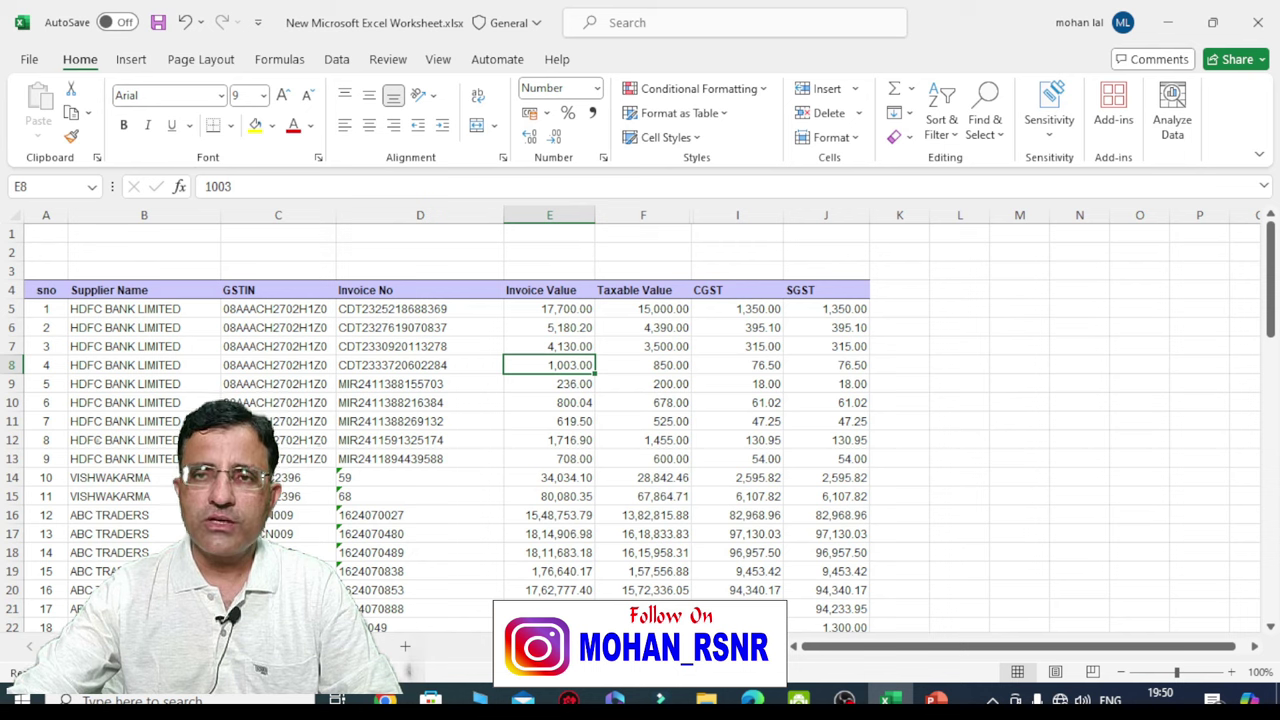
{"action": "left_click", "coordinate": [437, 476]}
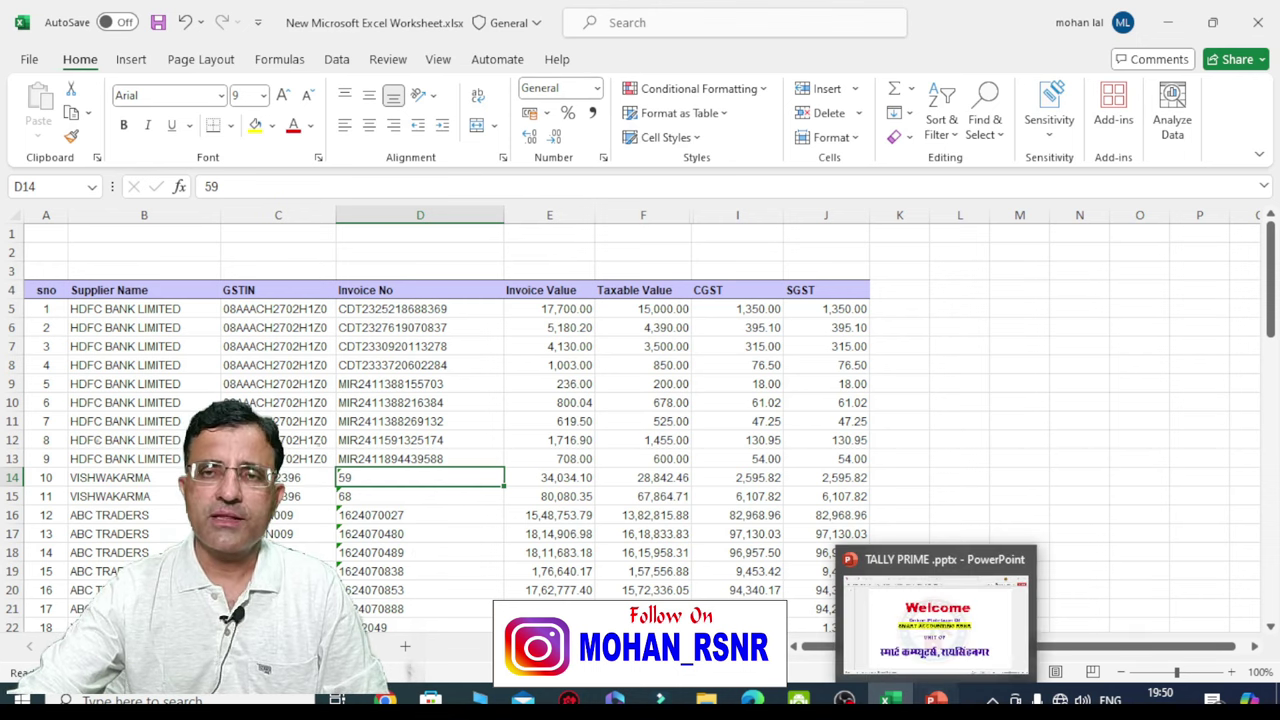
{"action": "left_click", "coordinate": [930, 698]}
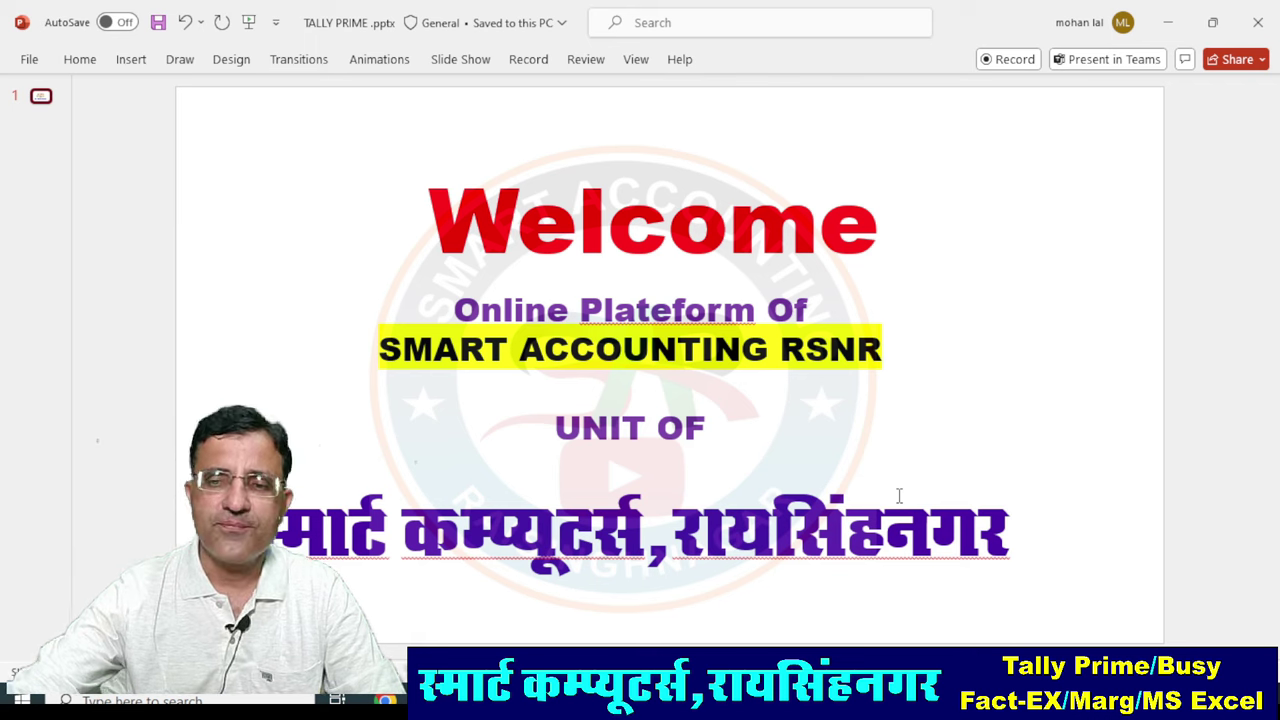
{"action": "key", "text": "alt+Tab"}
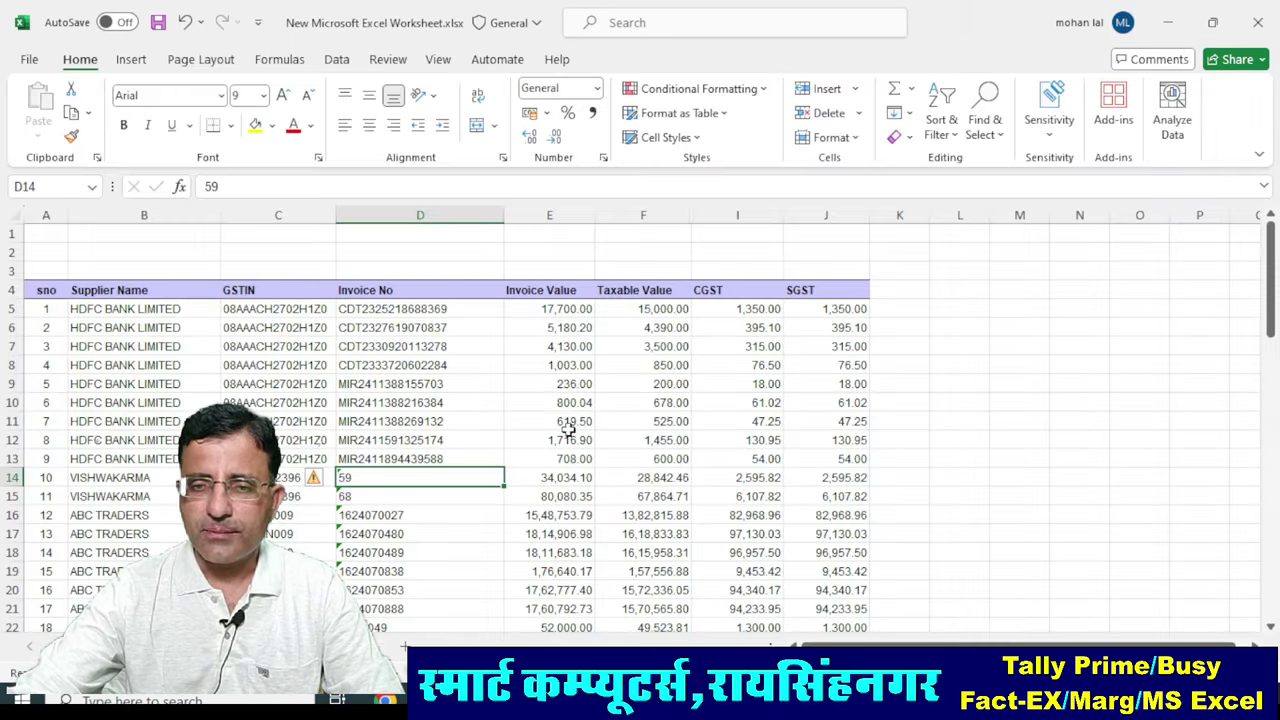
{"action": "left_click", "coordinate": [341, 327]}
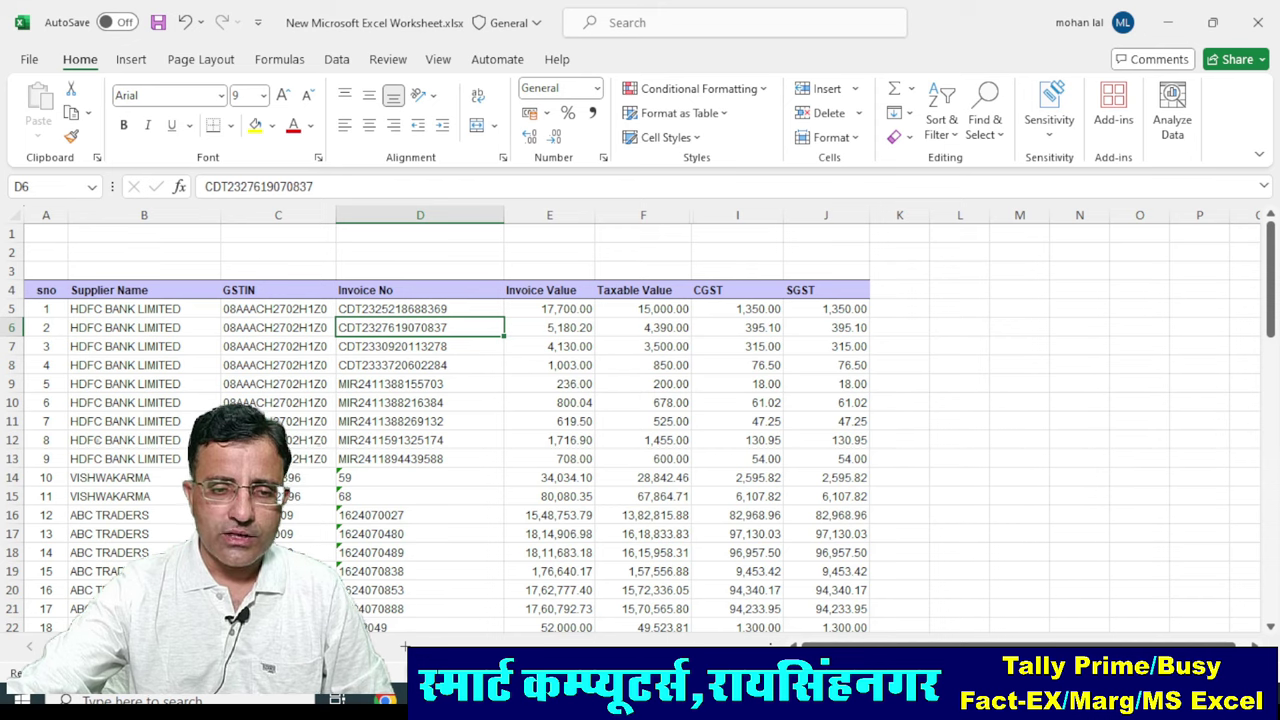
{"action": "key", "text": "ctrl+Page_Down"}
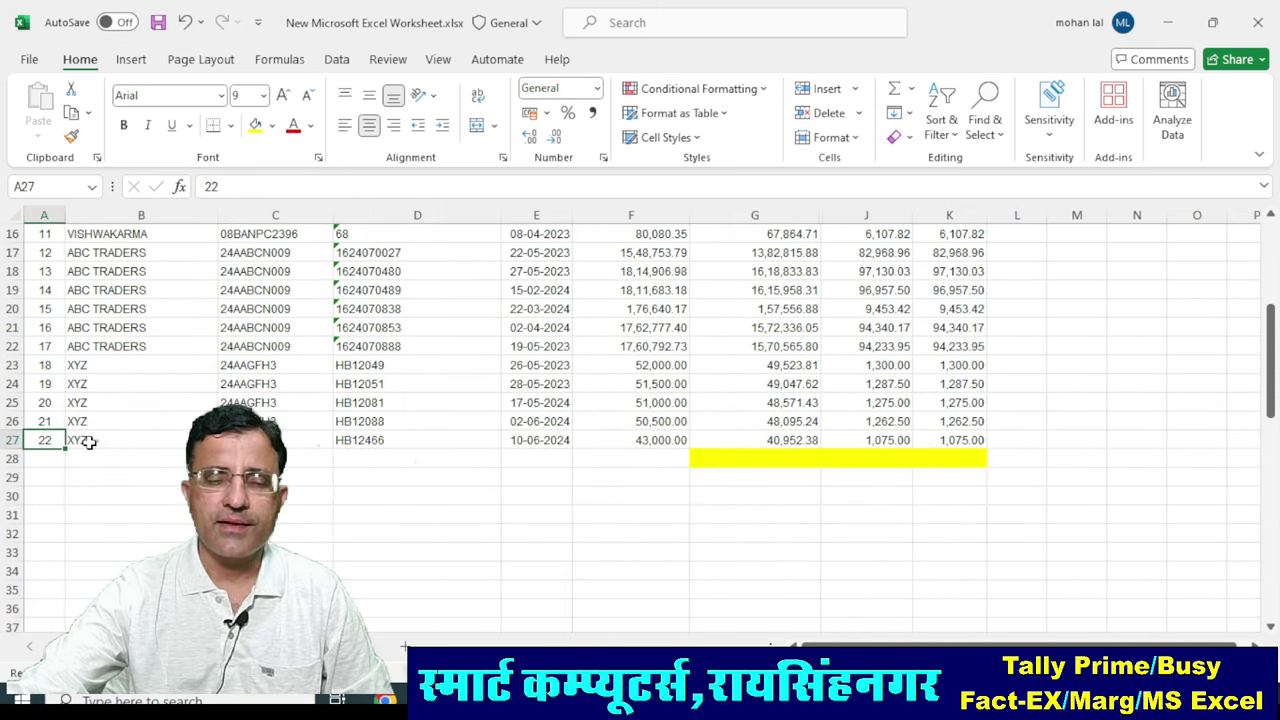
{"action": "scroll", "coordinate": [97, 440], "scroll_direction": "up", "scroll_amount": 3}
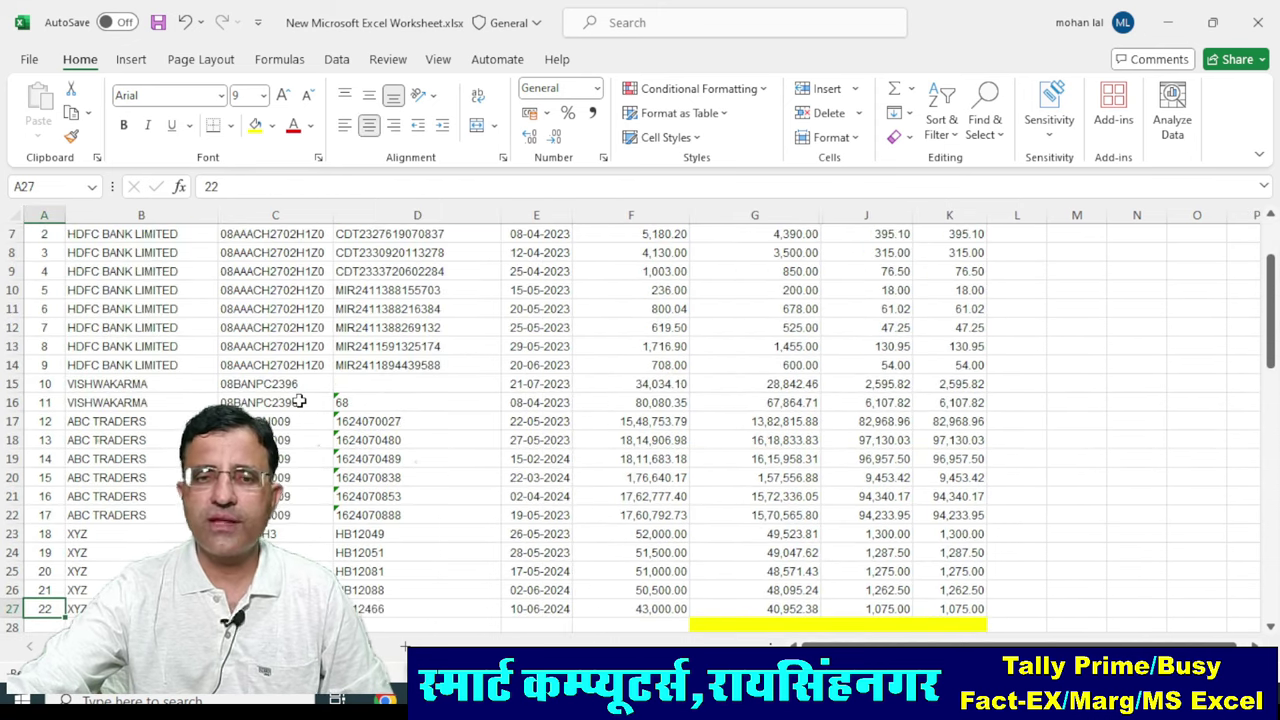
{"action": "scroll", "coordinate": [97, 440], "scroll_direction": "up", "scroll_amount": 2}
{"action": "key", "text": "ctrl+Page_Up"}
{"action": "scroll", "coordinate": [121, 479], "scroll_direction": "down", "scroll_amount": 3}
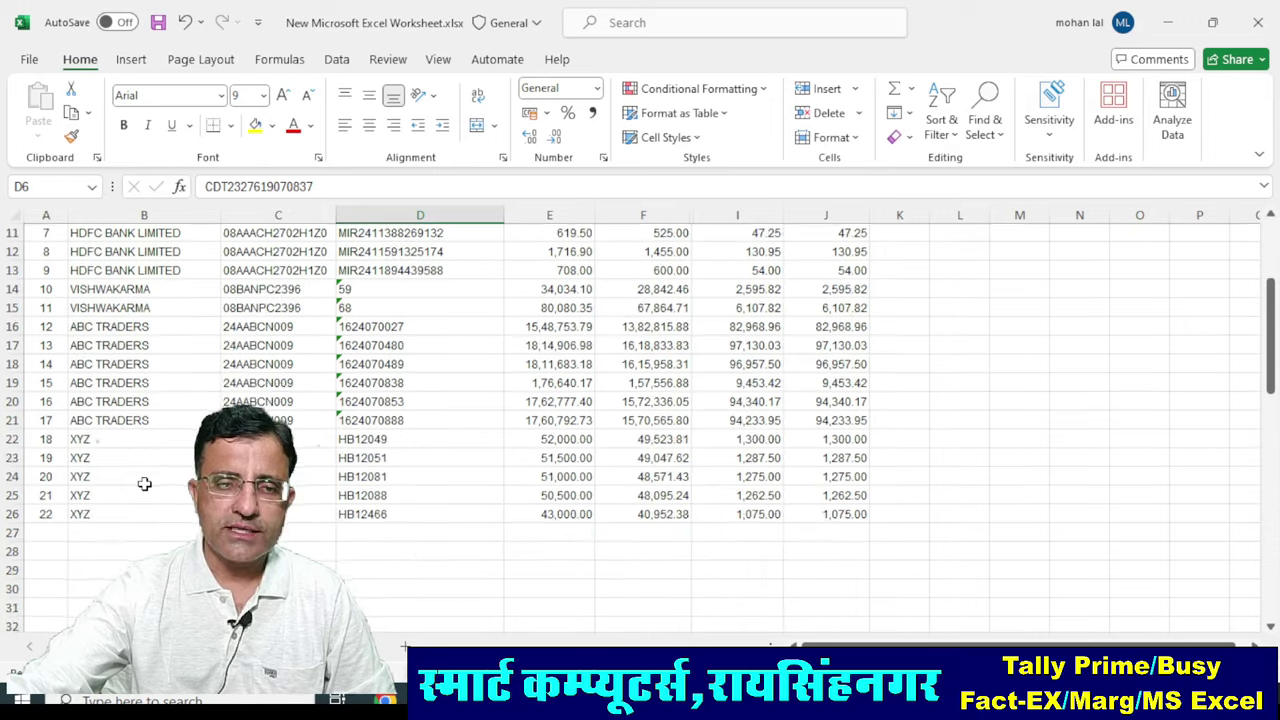
{"action": "scroll", "coordinate": [106, 426], "scroll_direction": "down", "scroll_amount": 3}
{"action": "left_click", "coordinate": [50, 366]}
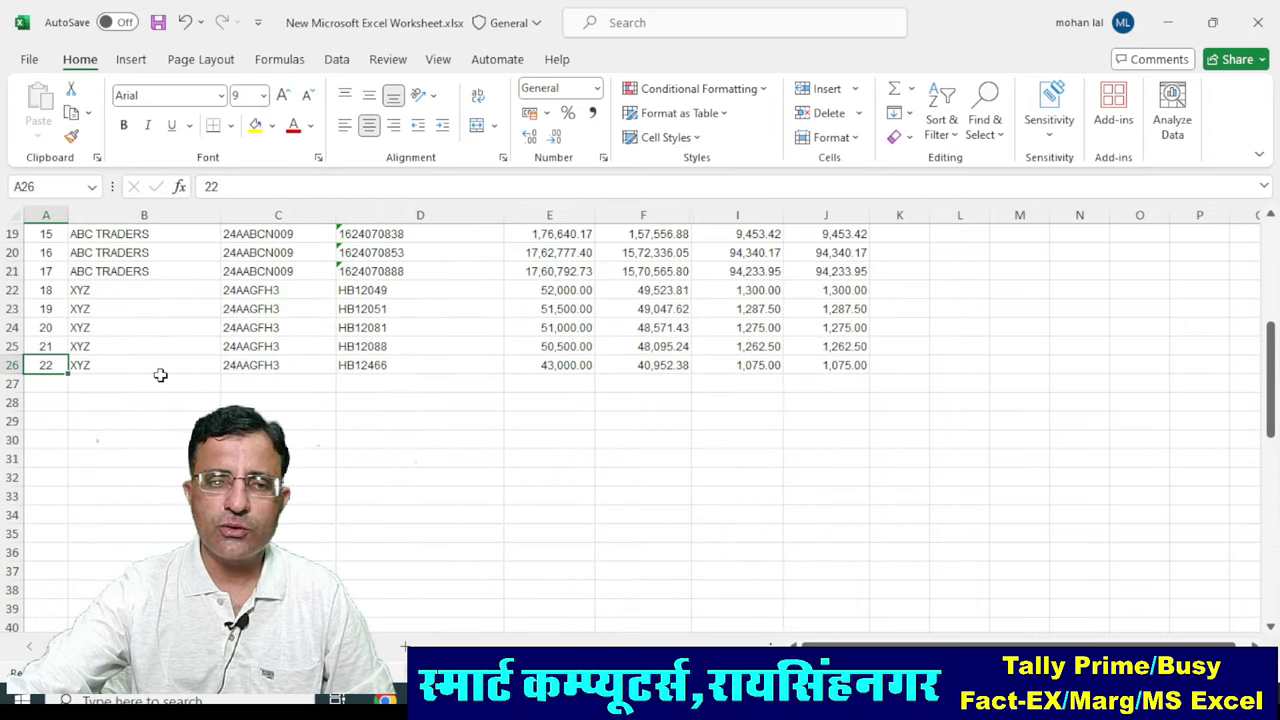
{"action": "key", "text": "ctrl+z"}
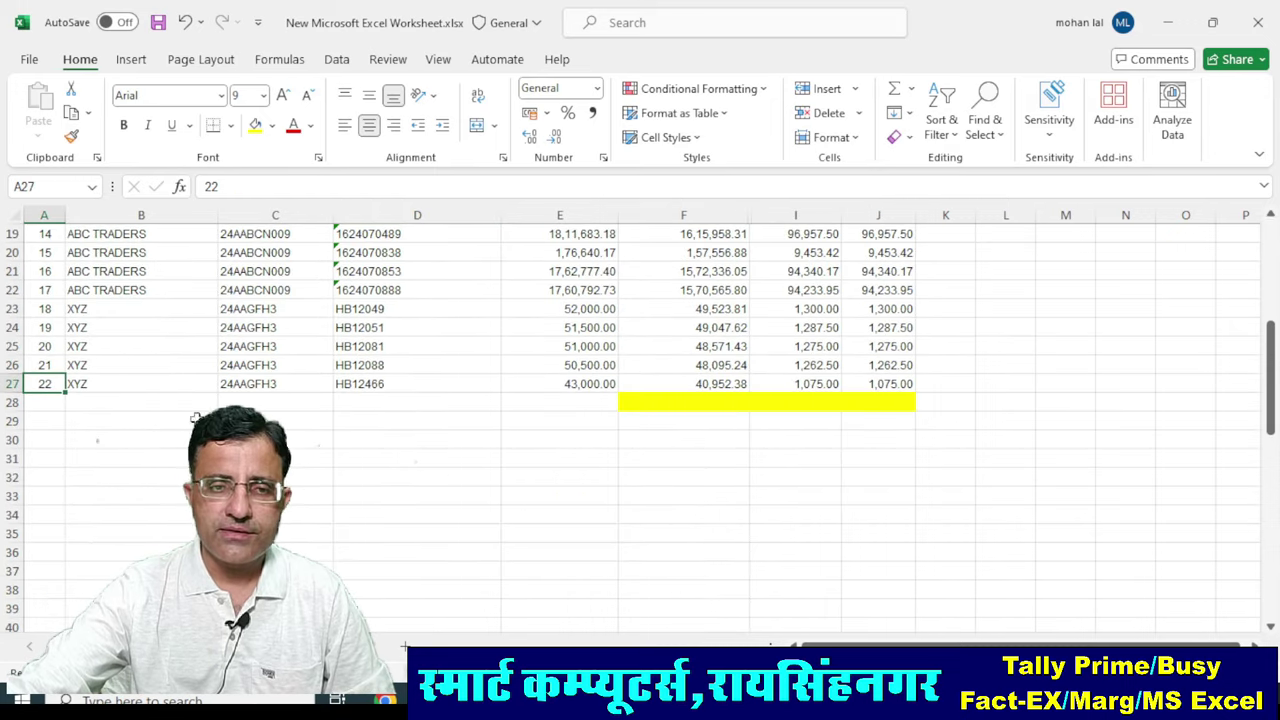
{"action": "key", "text": "ctrl+z"}
{"action": "left_click", "coordinate": [110, 440]}
{"action": "left_click", "coordinate": [45, 327]}
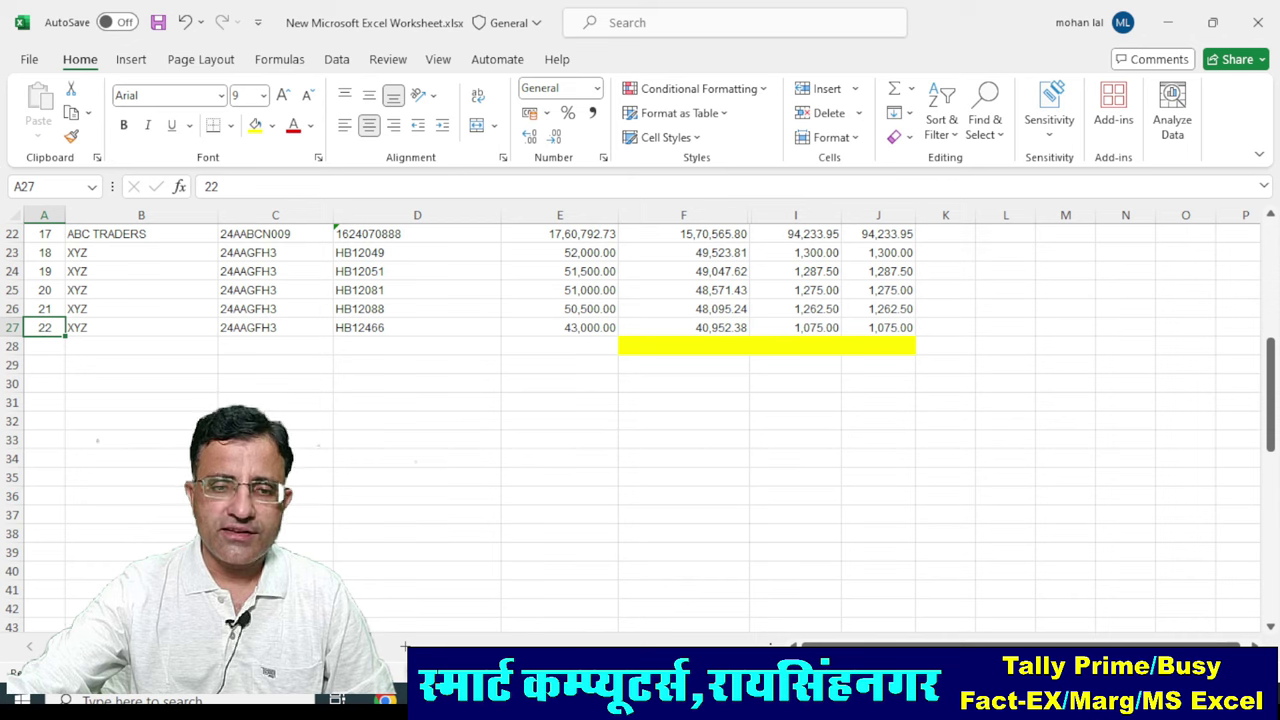
{"action": "key", "text": "ctrl+y"}
{"action": "scroll", "coordinate": [150, 444], "scroll_direction": "down", "scroll_amount": 2}
{"action": "scroll", "coordinate": [150, 444], "scroll_direction": "down", "scroll_amount": 4}
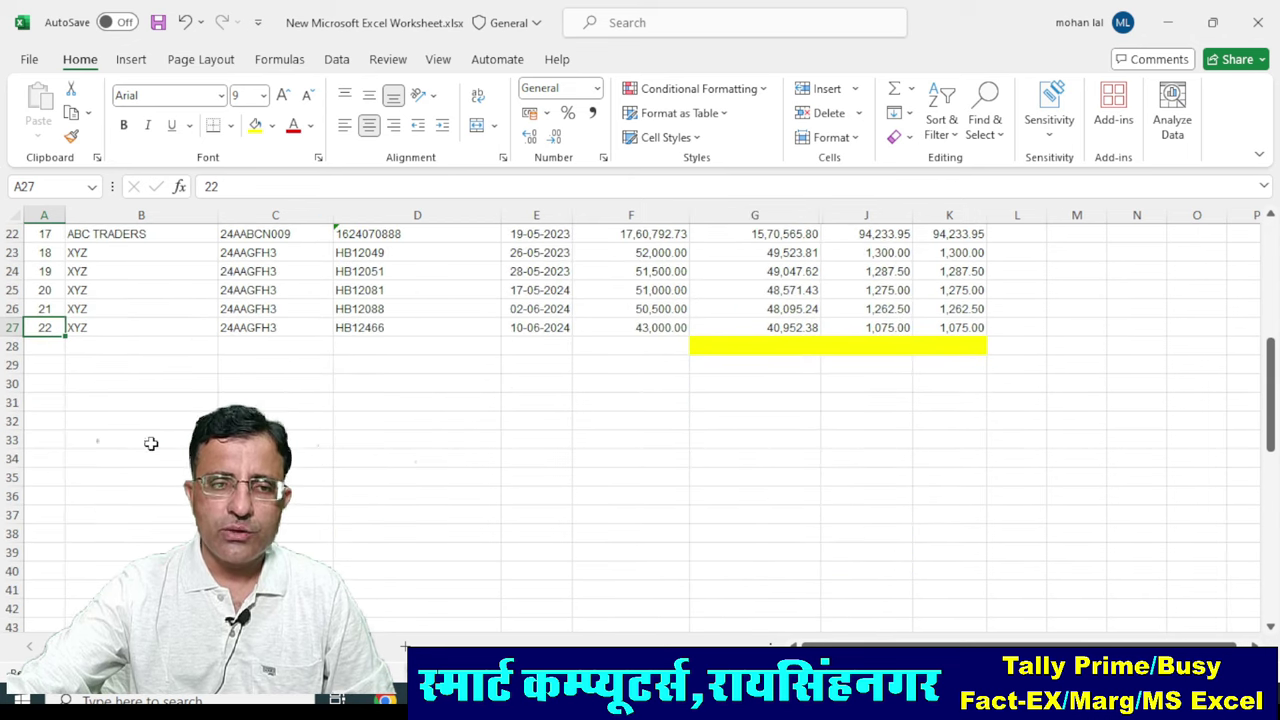
{"action": "left_click", "coordinate": [150, 441]}
{"action": "left_click", "coordinate": [45, 327]}
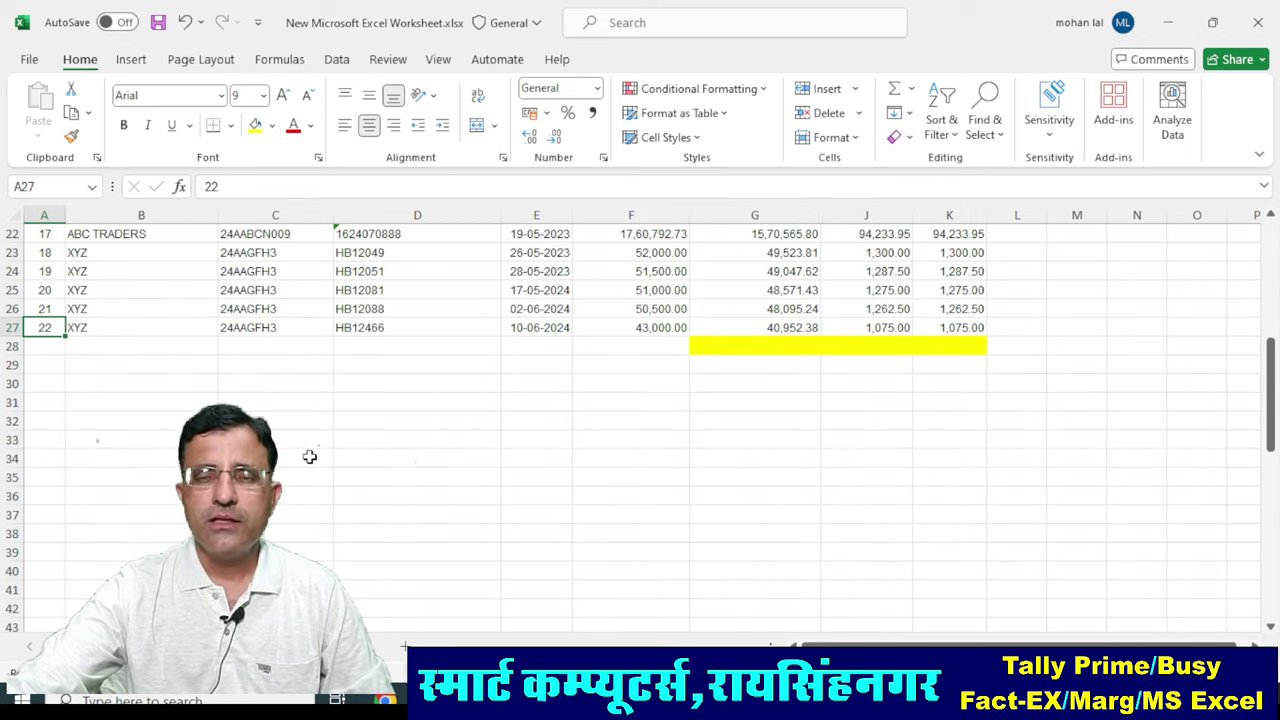
{"action": "scroll", "coordinate": [323, 461], "scroll_direction": "up", "scroll_amount": 3}
{"action": "scroll", "coordinate": [323, 461], "scroll_direction": "up", "scroll_amount": 3}
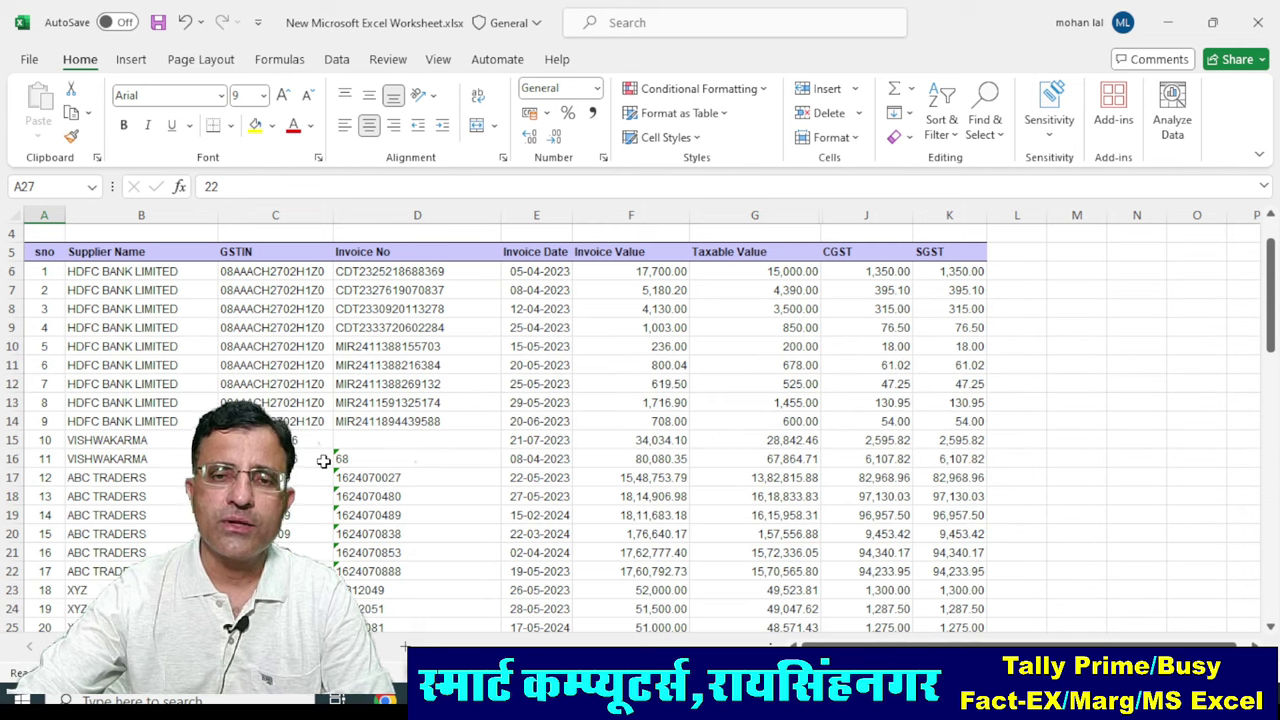
{"action": "key", "text": "ctrl+z"}
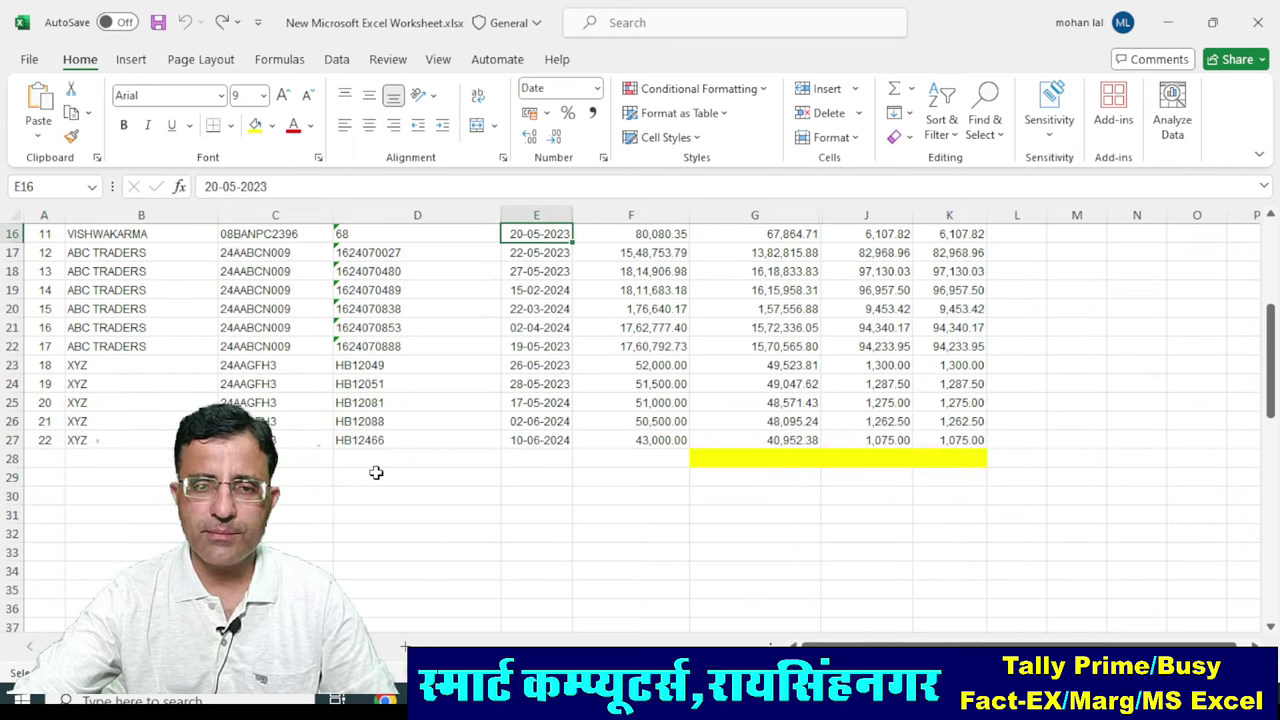
{"action": "key", "text": "ctrl+z"}
{"action": "key", "text": "ctrl+z"}
{"action": "scroll", "coordinate": [373, 477], "scroll_direction": "up", "scroll_amount": 1}
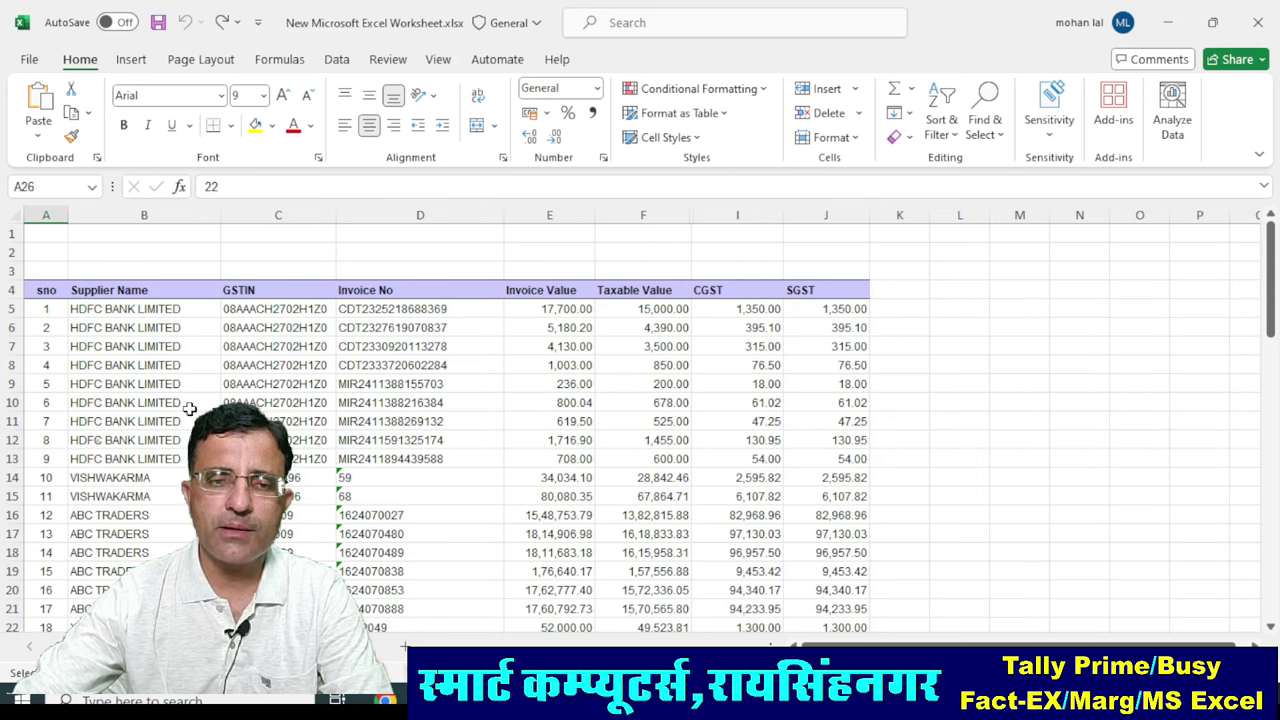
{"action": "left_click", "coordinate": [100, 330]}
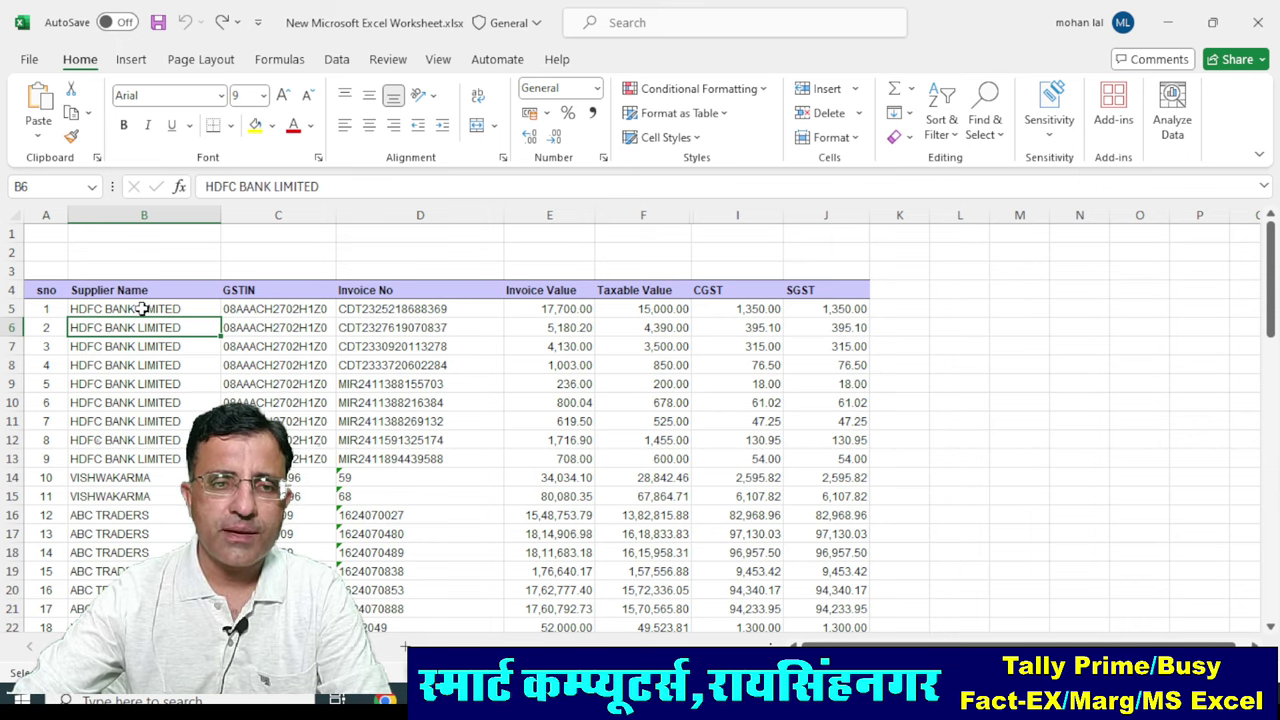
{"action": "left_click_drag", "start_coordinate": [250, 309], "coordinate": [258, 383]}
{"action": "left_click_drag", "start_coordinate": [386, 308], "coordinate": [500, 383]}
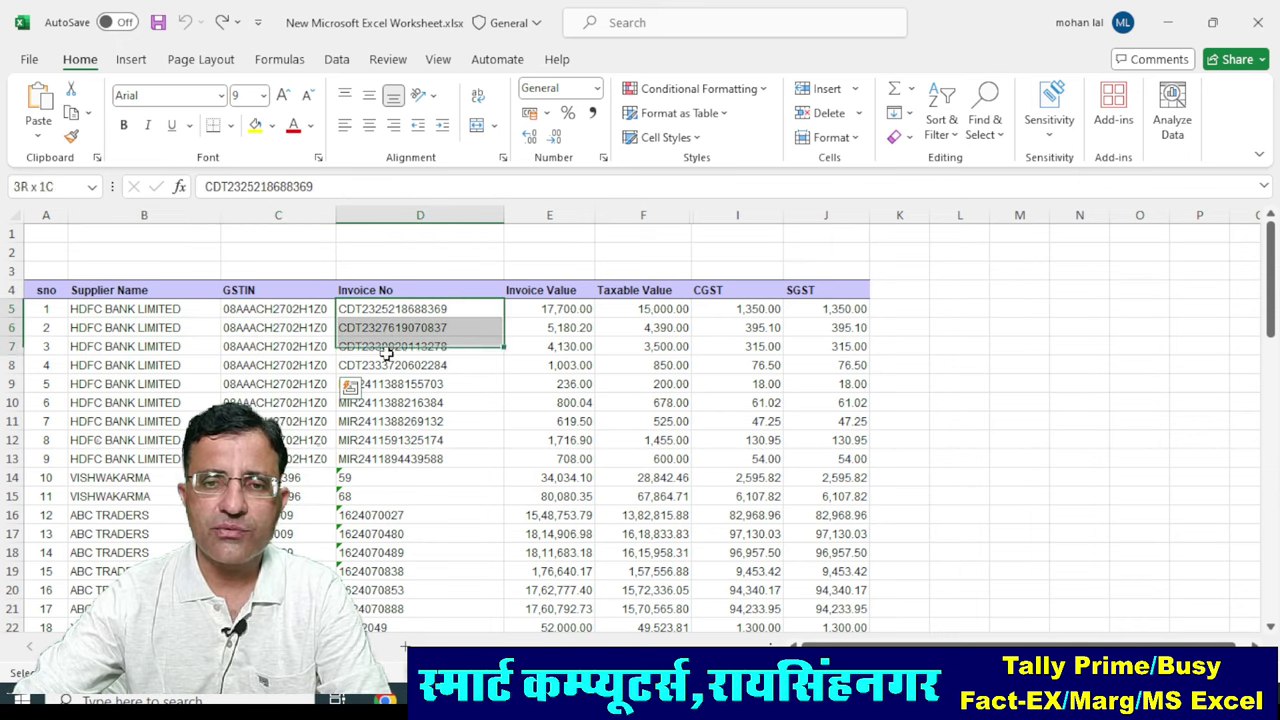
{"action": "left_click_drag", "start_coordinate": [560, 309], "coordinate": [560, 346]}
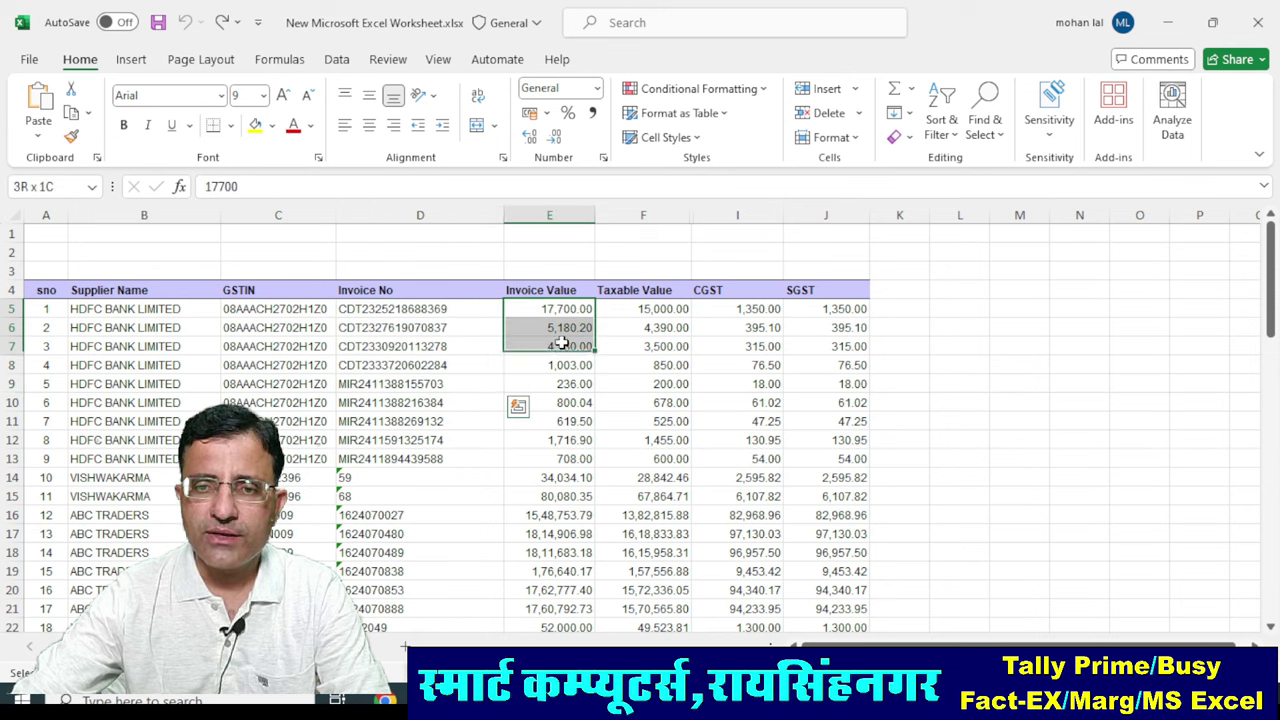
{"action": "left_click_drag", "start_coordinate": [635, 309], "coordinate": [640, 346]}
{"action": "left_click_drag", "start_coordinate": [730, 309], "coordinate": [745, 346]}
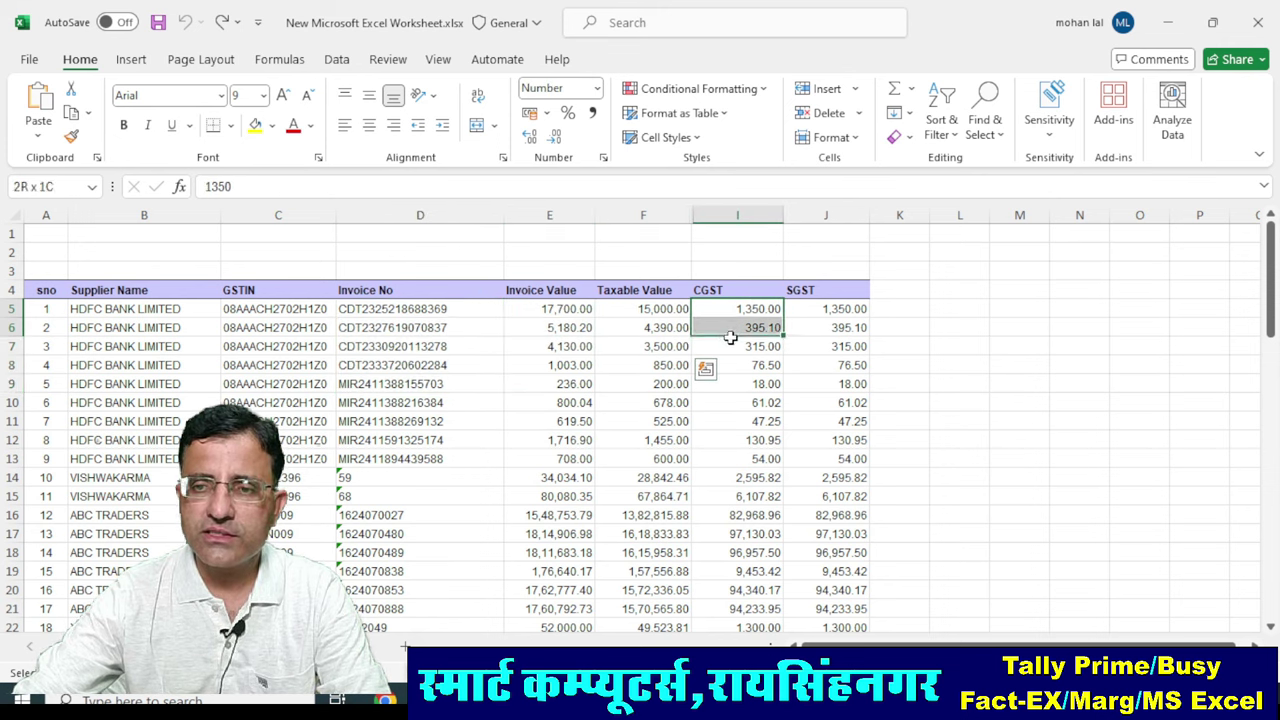
{"action": "left_click_drag", "start_coordinate": [845, 312], "coordinate": [840, 346]}
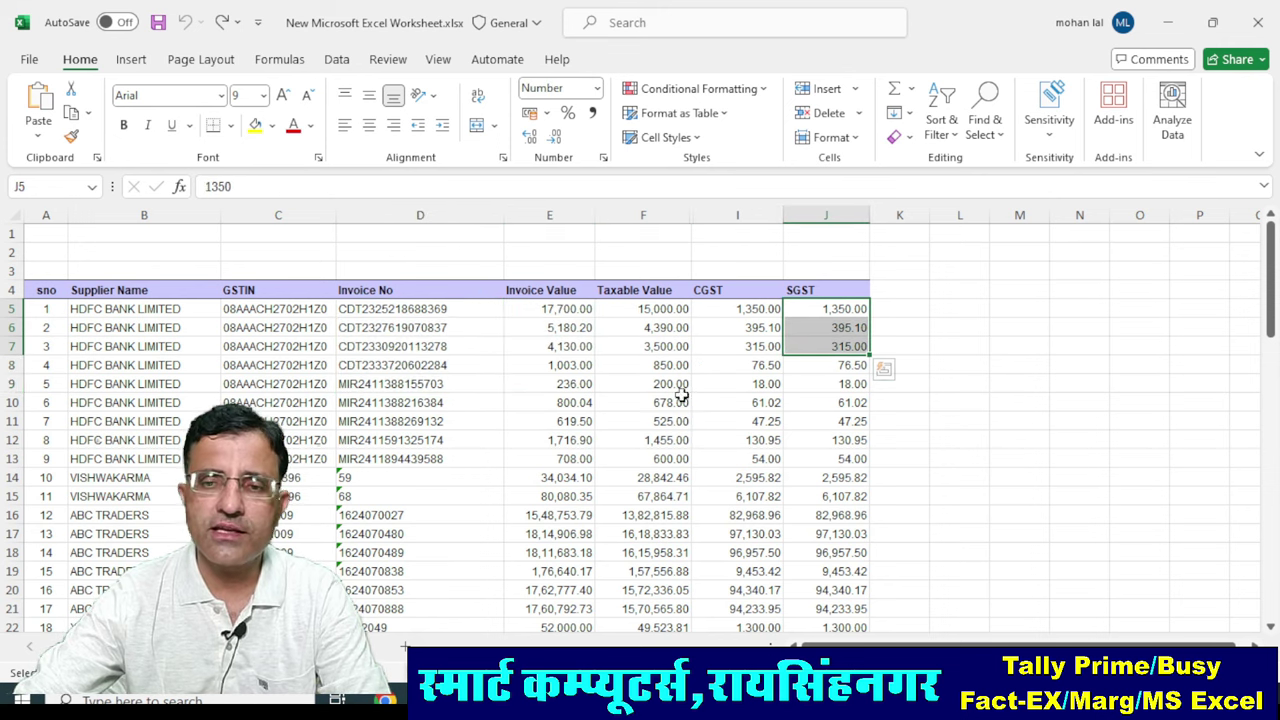
{"action": "left_click", "coordinate": [582, 402]}
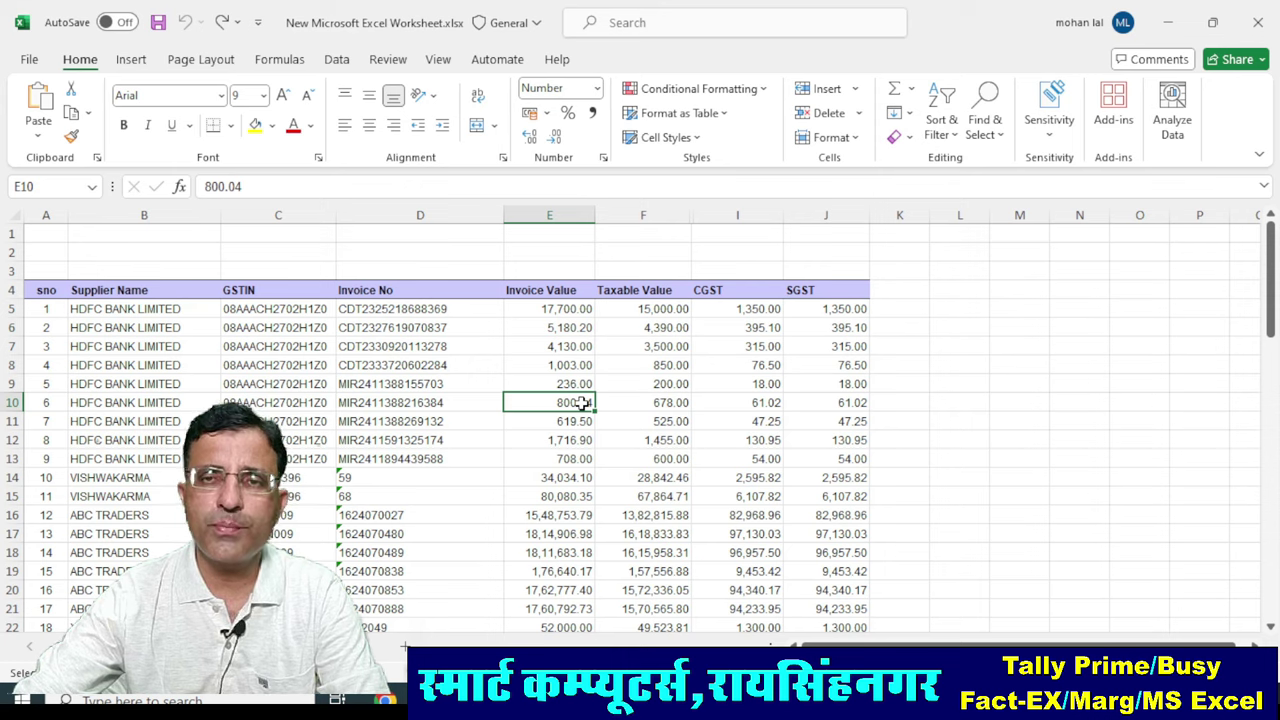
{"action": "scroll", "coordinate": [580, 403], "scroll_direction": "down", "scroll_amount": 3}
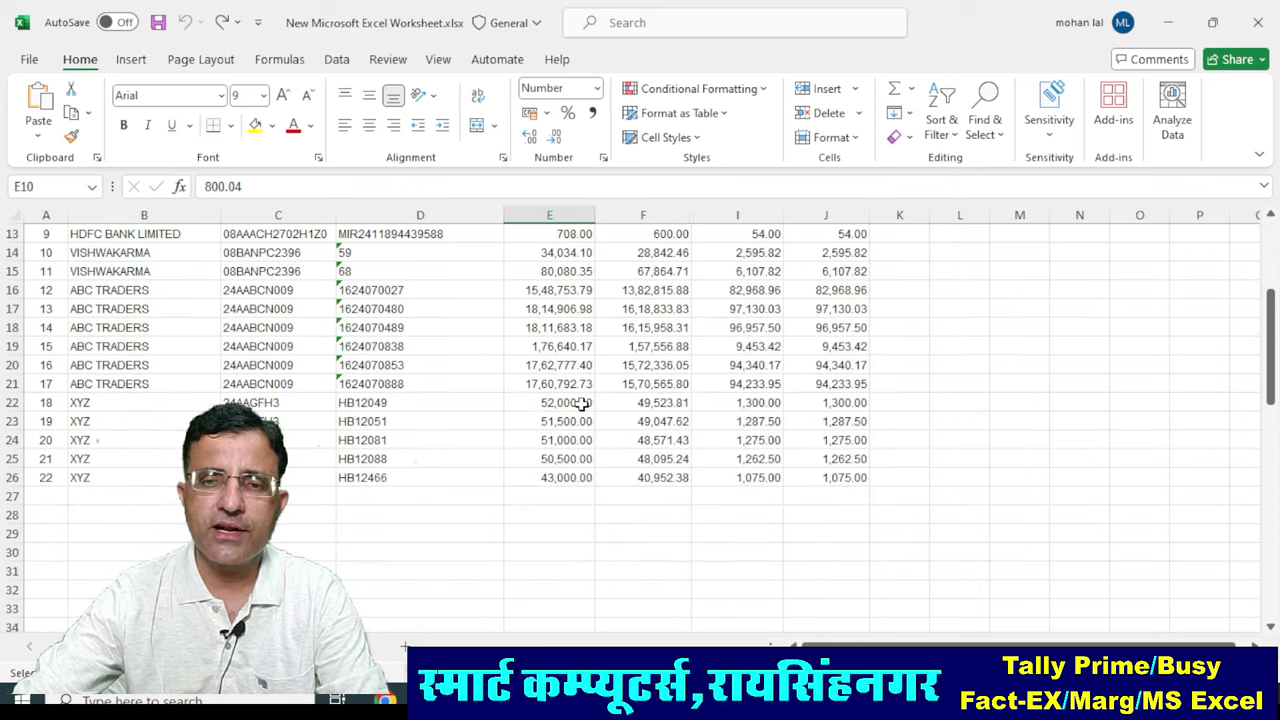
{"action": "scroll", "coordinate": [580, 403], "scroll_direction": "up", "scroll_amount": 3}
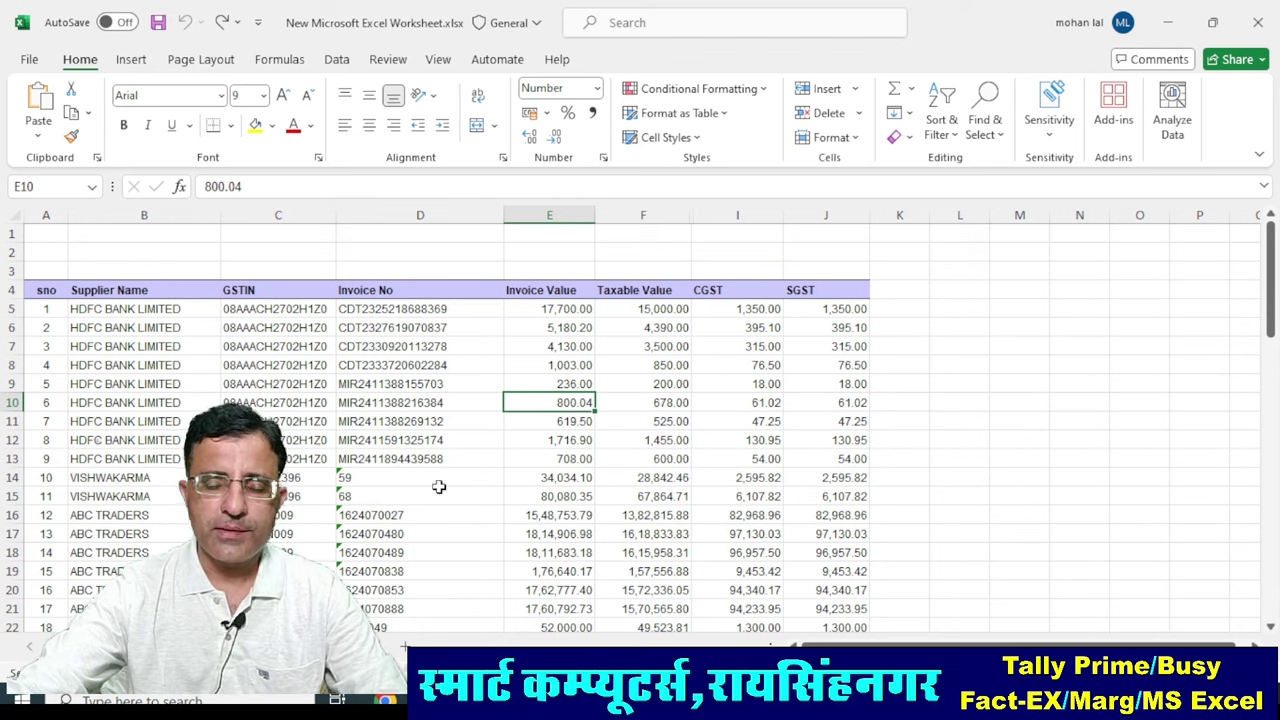
{"action": "left_click", "coordinate": [643, 255]}
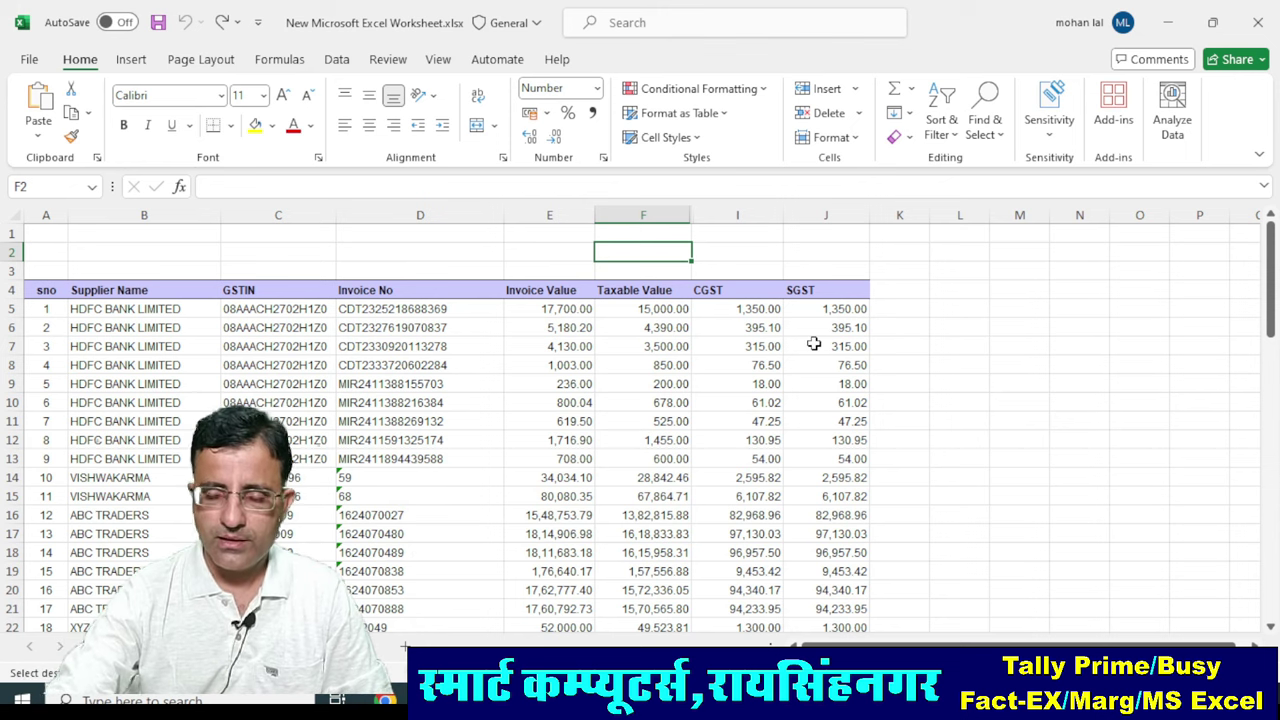
Begin a =SUM formula over the Taxable Value column, then cancel it unfinished.
{"action": "type", "text": "=sum"}
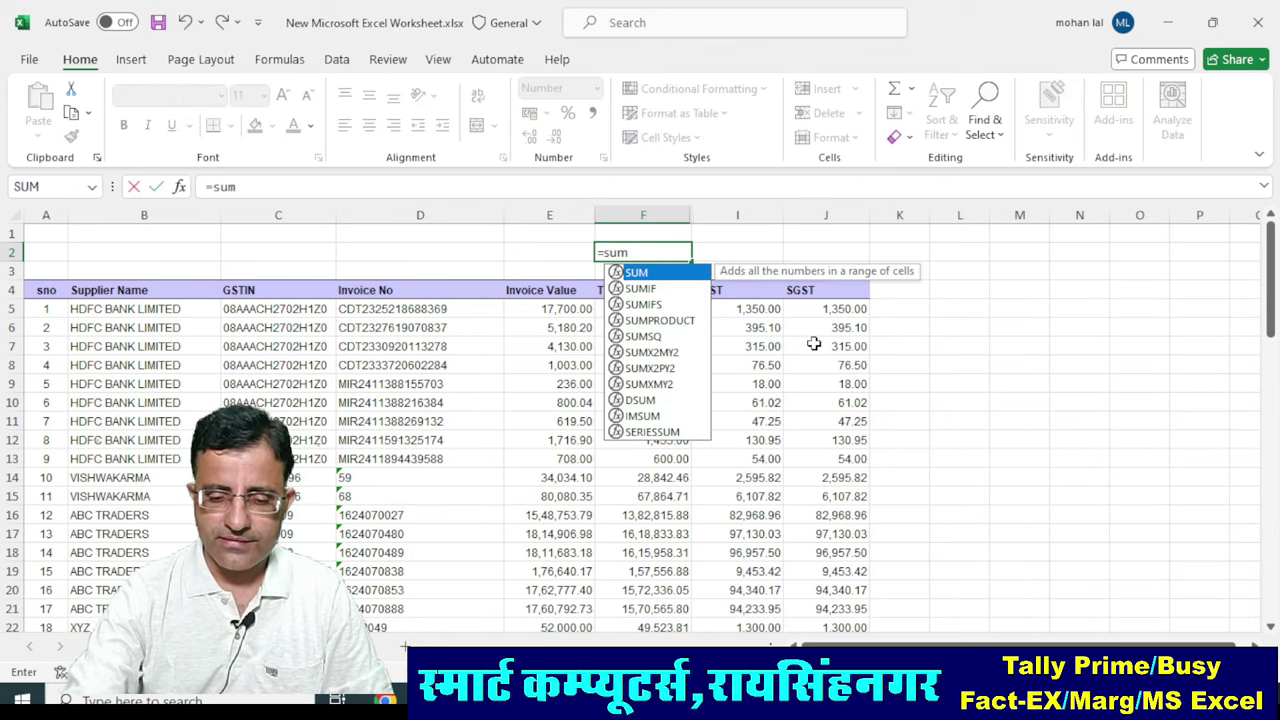
{"action": "type", "text": "("}
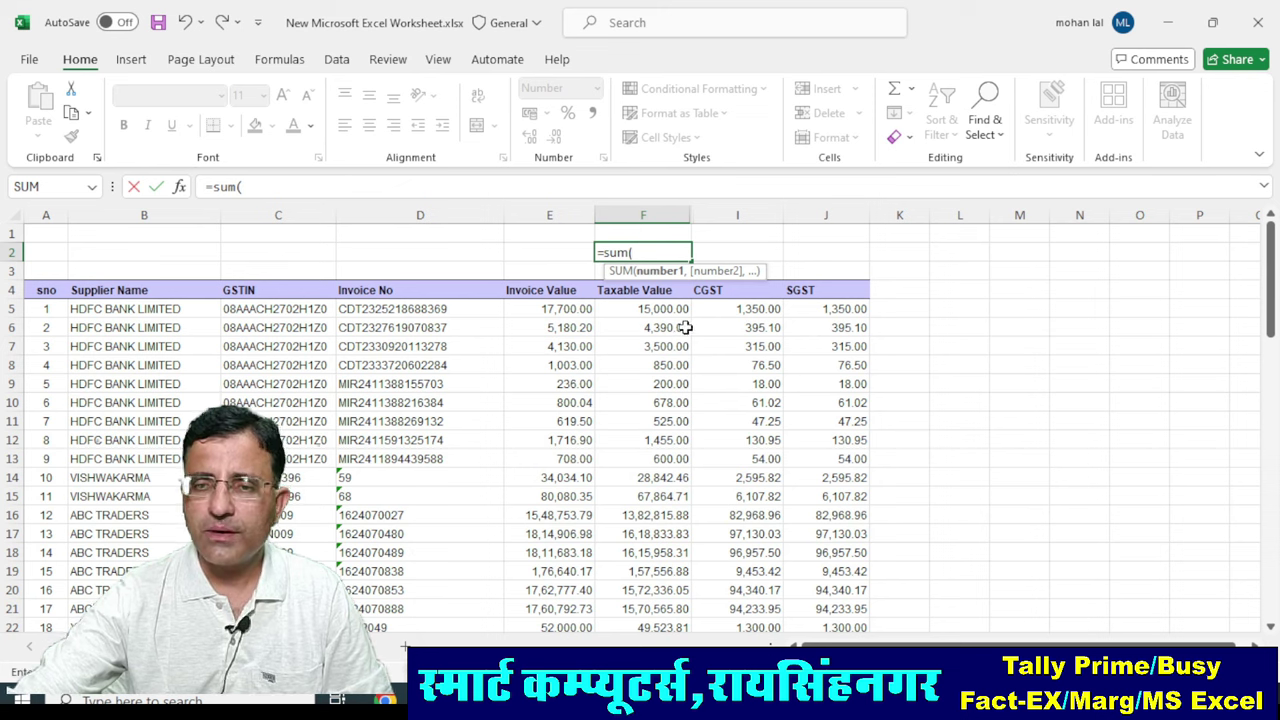
{"action": "left_click", "coordinate": [655, 312]}
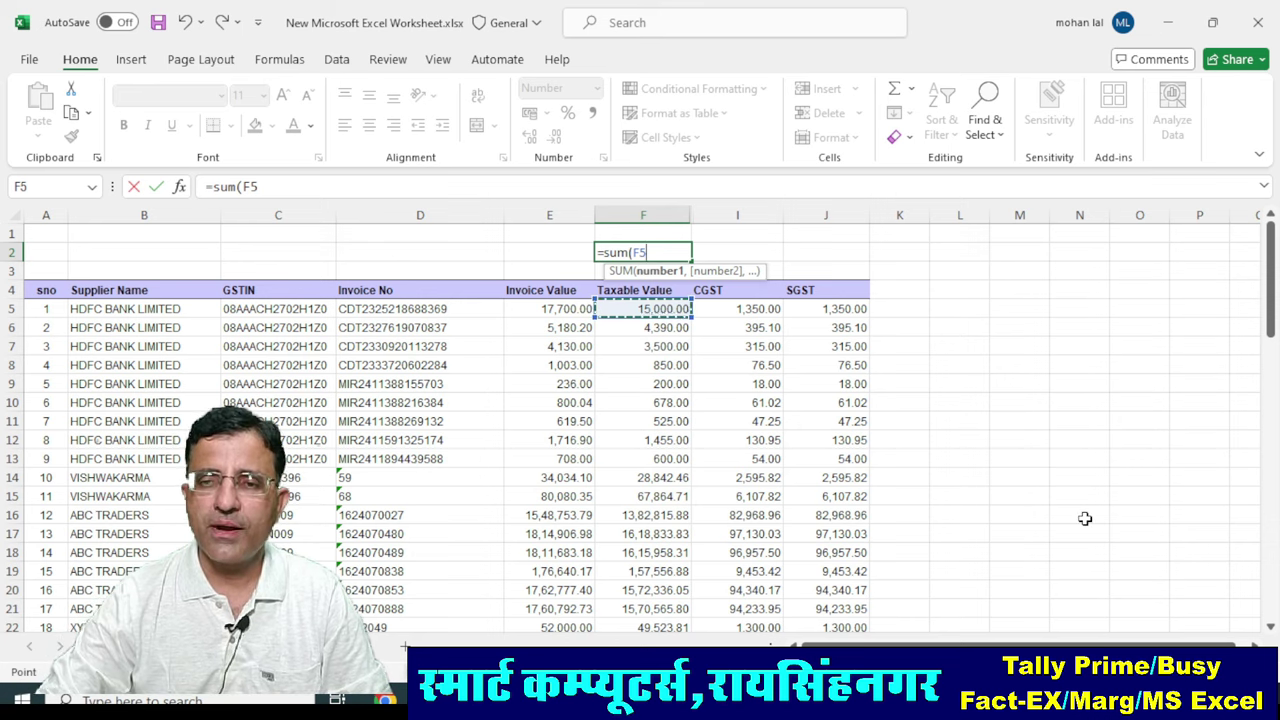
{"action": "key", "text": "shift+Down"}
{"action": "key", "text": "shift+Down"}
{"action": "key", "text": "shift+Down"}
{"action": "key", "text": "shift+Down"}
{"action": "key", "text": "shift+Down"}
{"action": "key", "text": "shift+Down"}
{"action": "key", "text": "shift+Down"}
{"action": "key", "text": "shift+Up"}
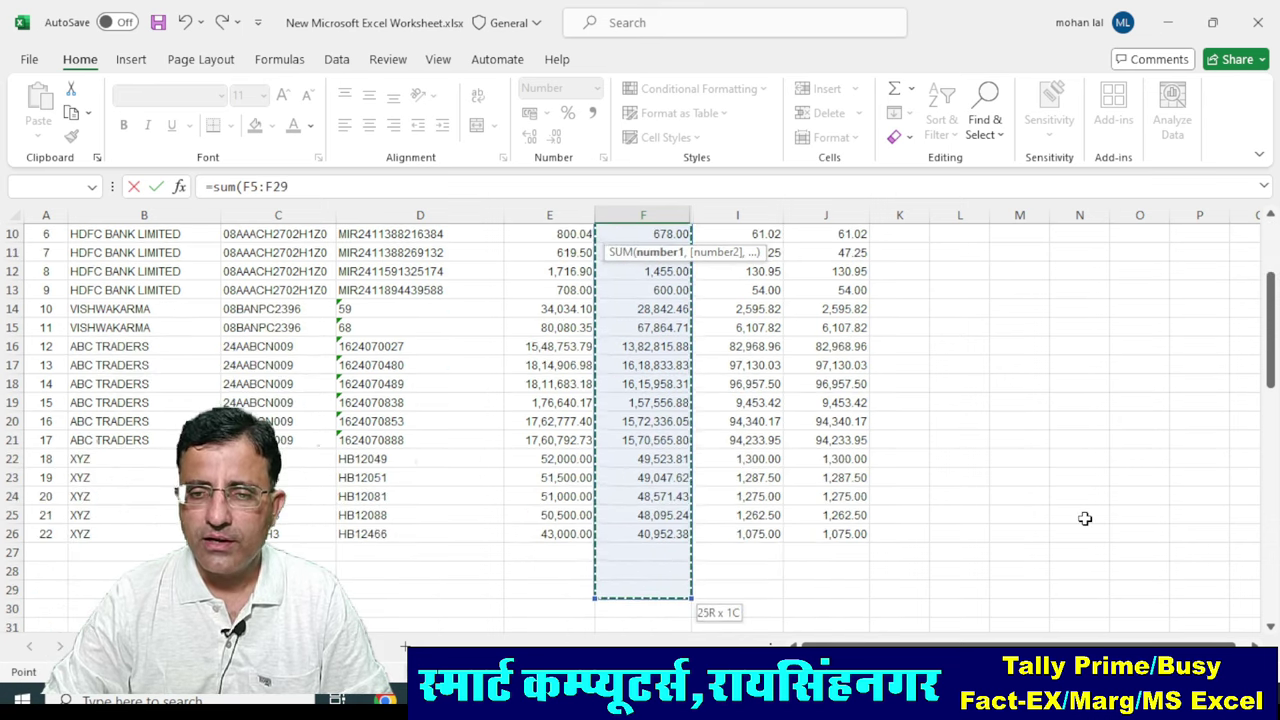
{"action": "key", "text": "shift+Up"}
{"action": "key", "text": "shift+Up"}
{"action": "key", "text": "shift+Up"}
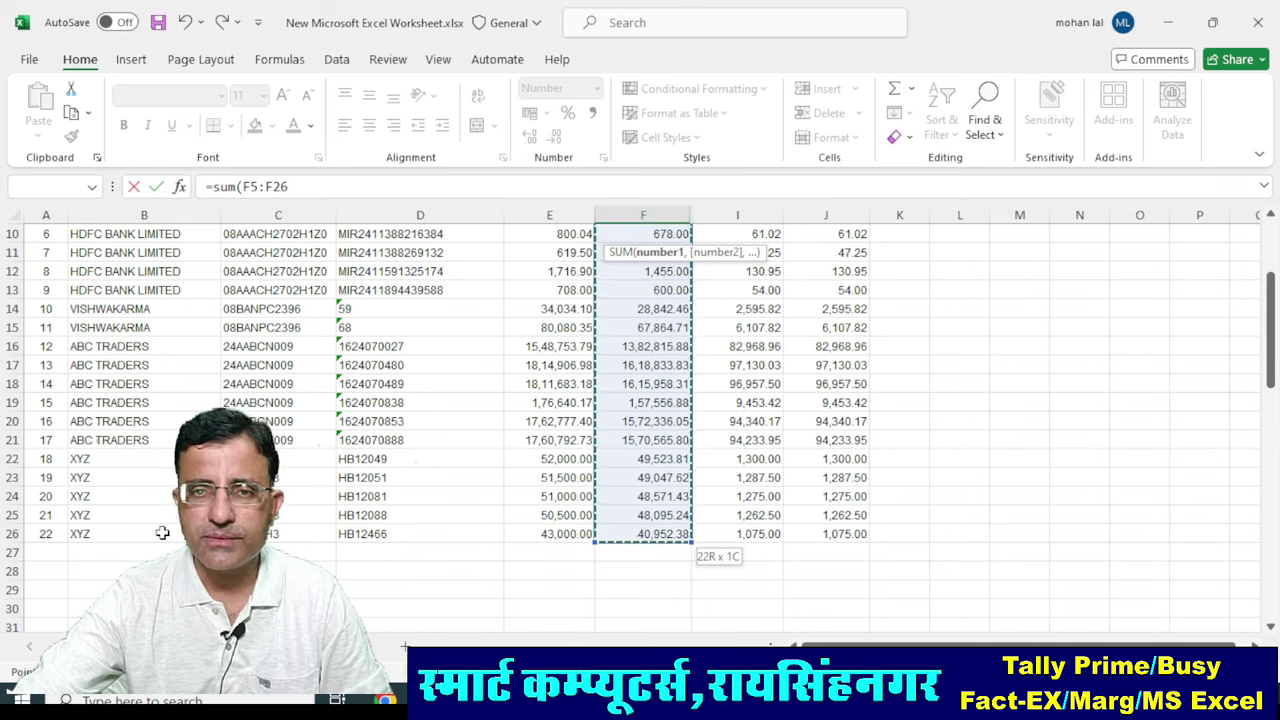
{"action": "key", "text": "Escape"}
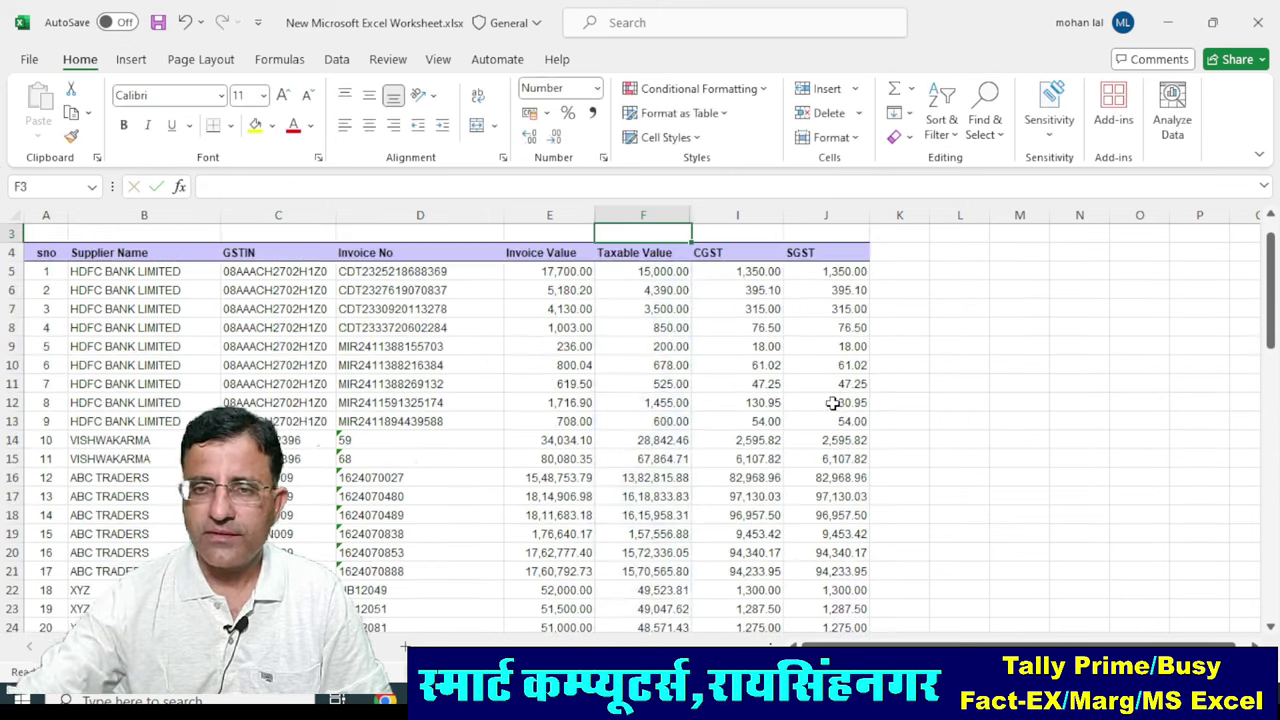
Copy the F2 Taxable Value SUM formula into I2 and J2 to total CGST and SGST.
{"action": "scroll", "coordinate": [676, 298], "scroll_direction": "up", "scroll_amount": 1}
{"action": "left_click", "coordinate": [627, 253]}
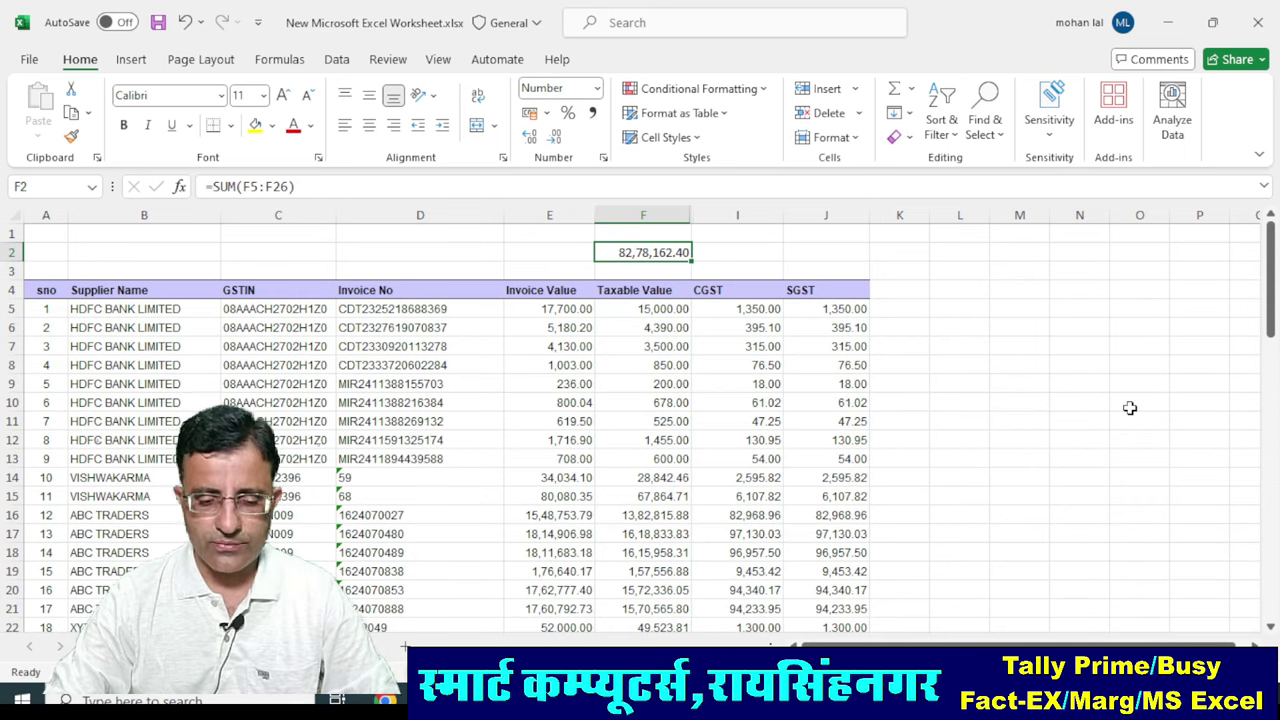
{"action": "key", "text": "ctrl+c"}
{"action": "key", "text": "Right"}
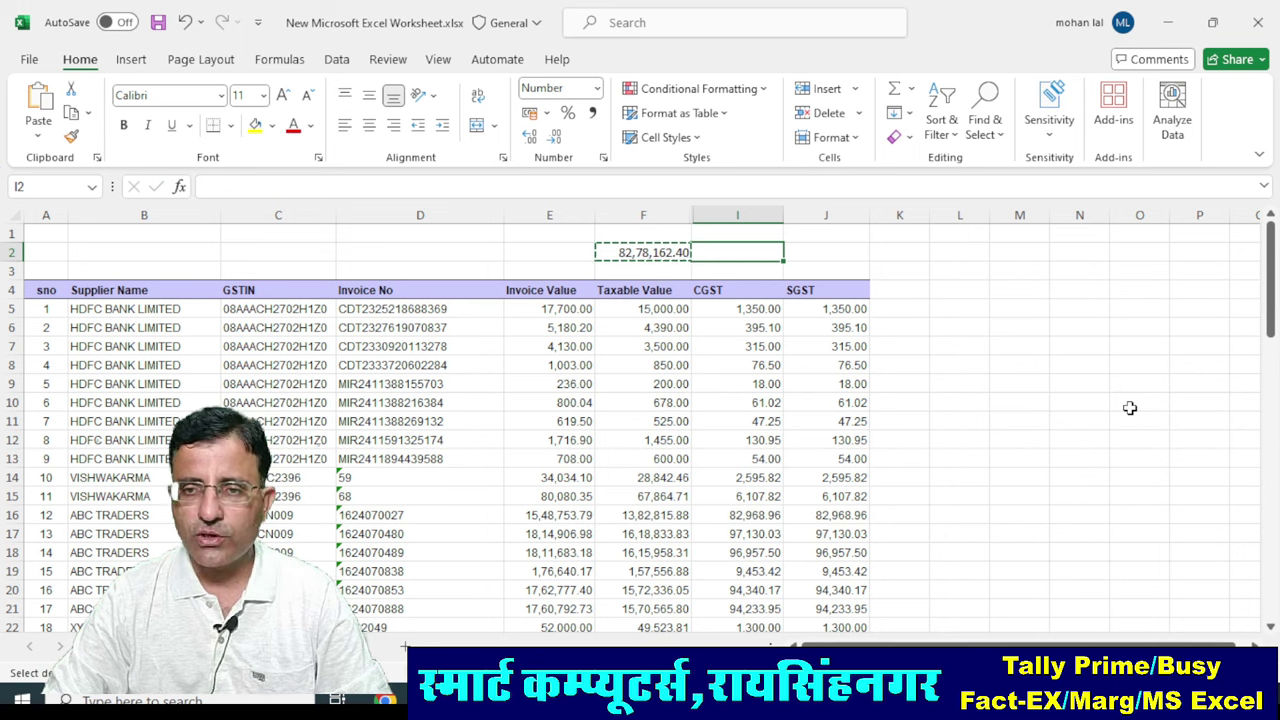
{"action": "key", "text": "ctrl+v"}
{"action": "key", "text": "Right"}
{"action": "key", "text": "ctrl+v"}
{"action": "key", "text": "Left"}
{"action": "key", "text": "Left"}
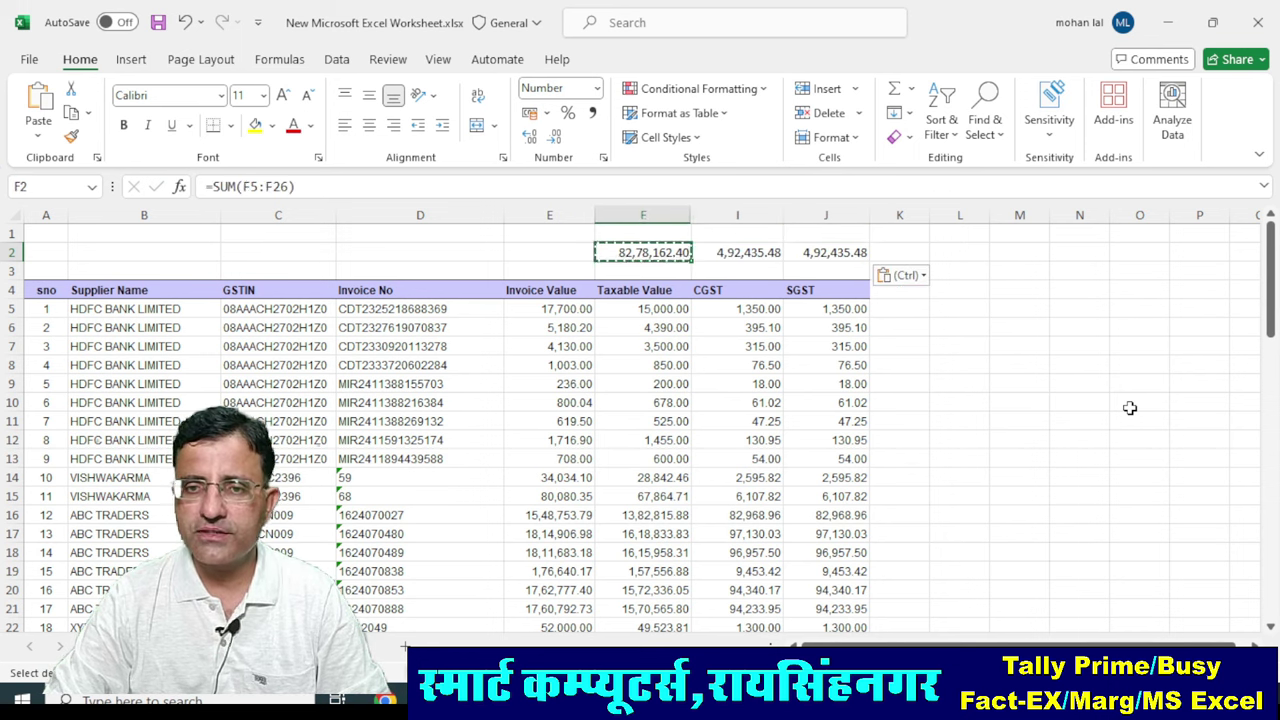
{"action": "key", "text": "Right"}
{"action": "key", "text": "Escape"}
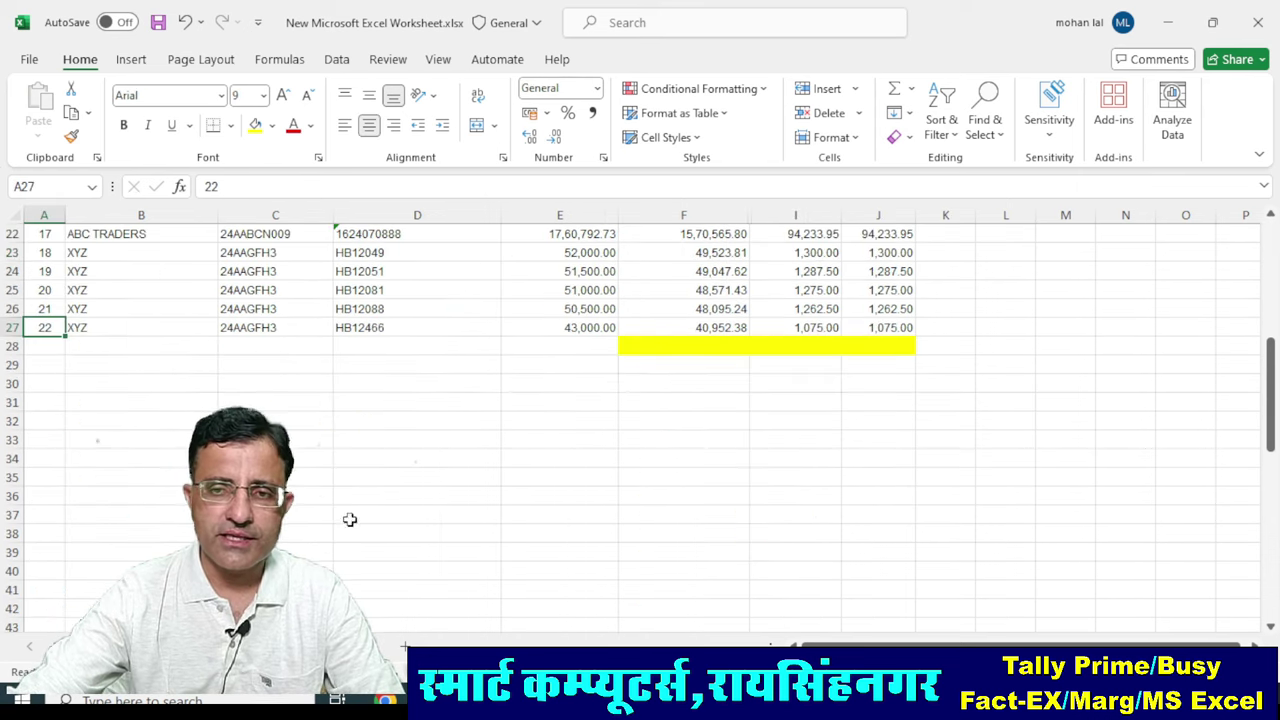
{"action": "scroll", "coordinate": [646, 367], "scroll_direction": "up", "scroll_amount": 3}
{"action": "scroll", "coordinate": [644, 376], "scroll_direction": "up", "scroll_amount": 2}
Enter =SUBTOTAL(9,F6:F27) in F3 to subtotal the Taxable Value column.
{"action": "left_click", "coordinate": [681, 269]}
{"action": "type", "text": "="}
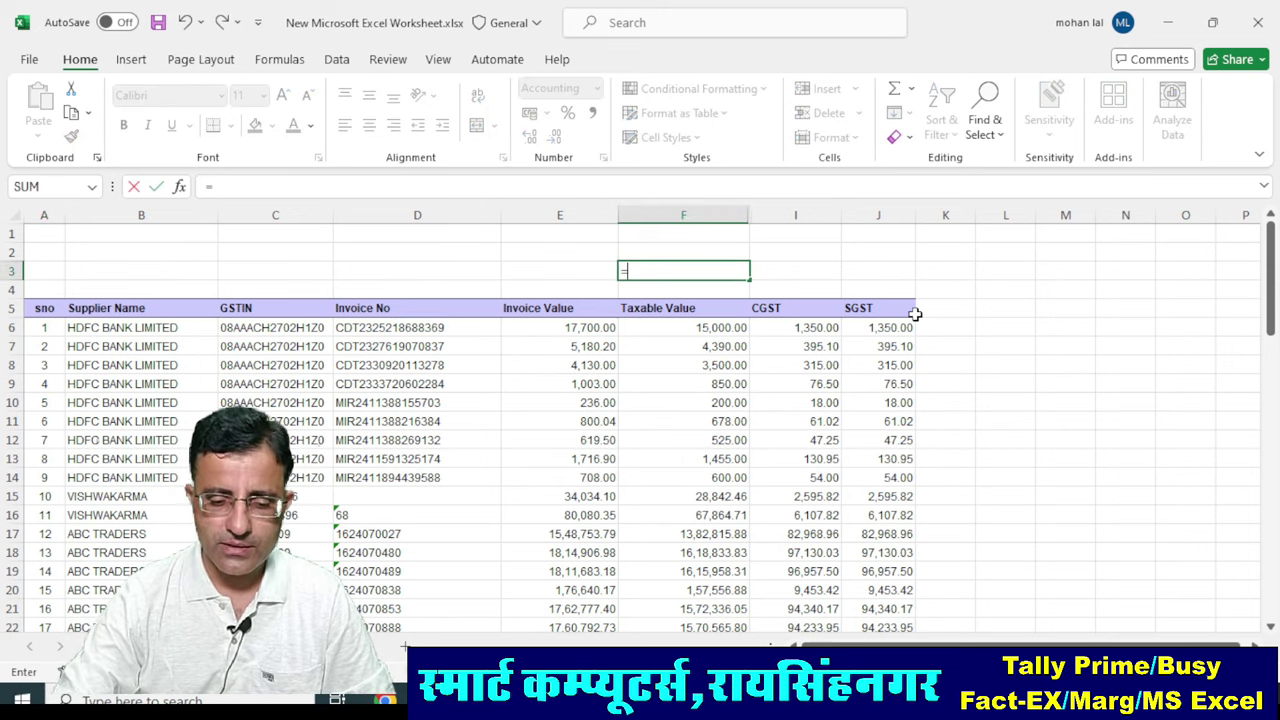
{"action": "type", "text": "sub"}
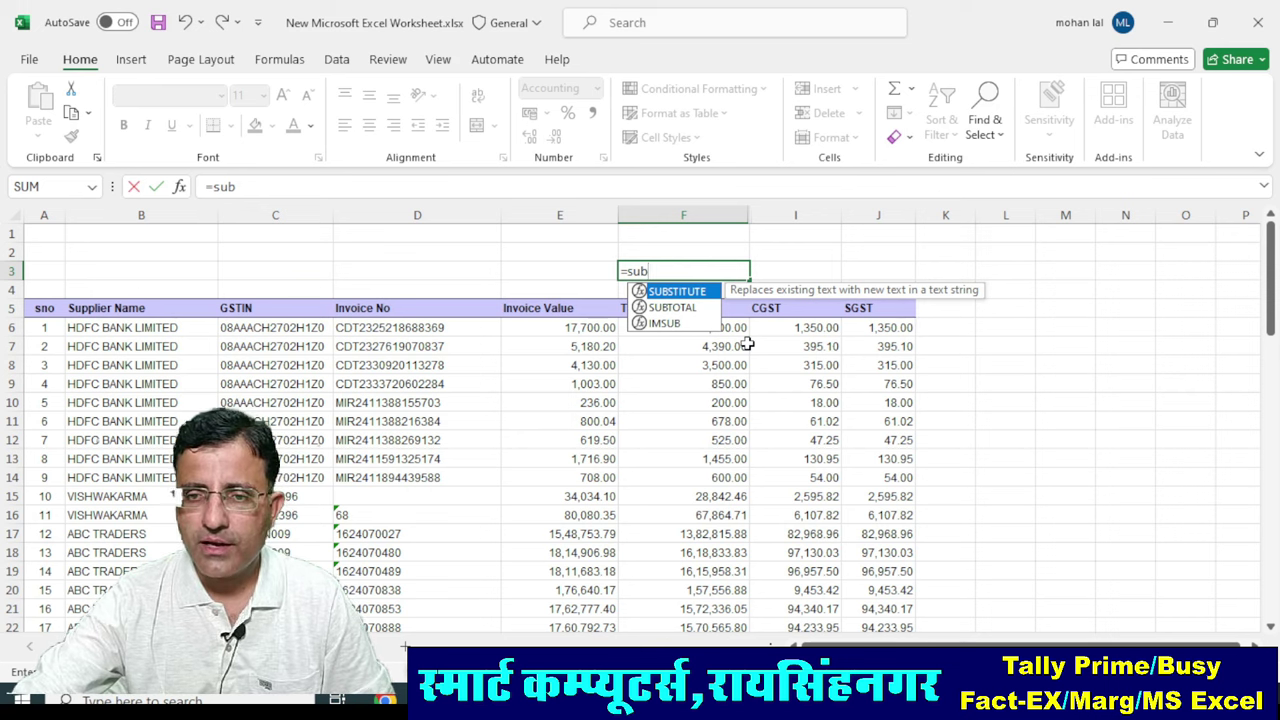
{"action": "key", "text": "Down"}
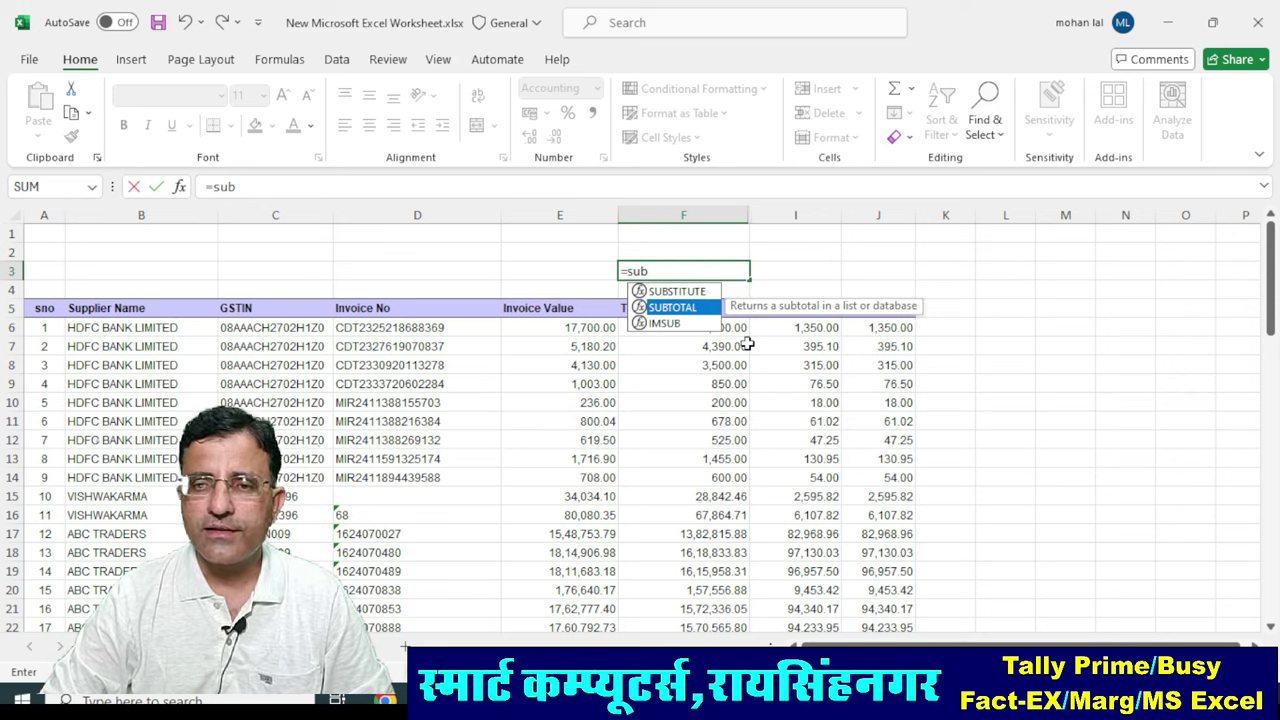
{"action": "key", "text": "Tab"}
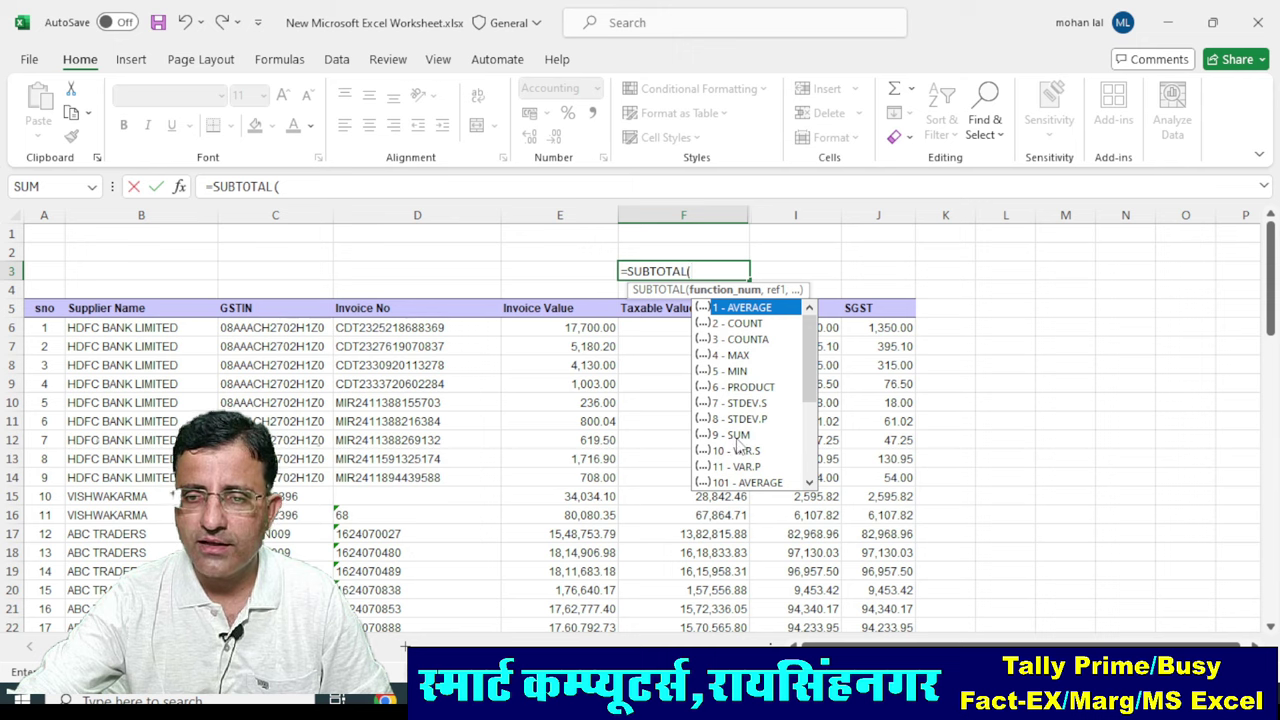
{"action": "left_click", "coordinate": [738, 436]}
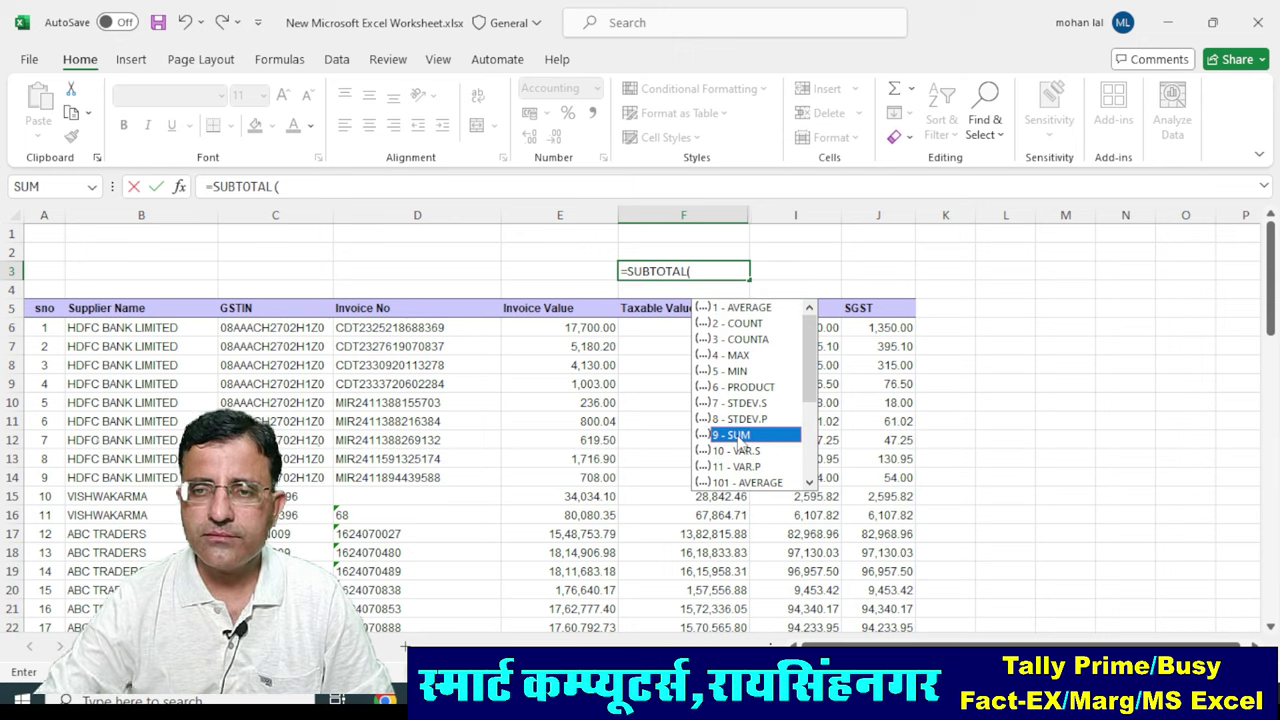
{"action": "double_click", "coordinate": [738, 436]}
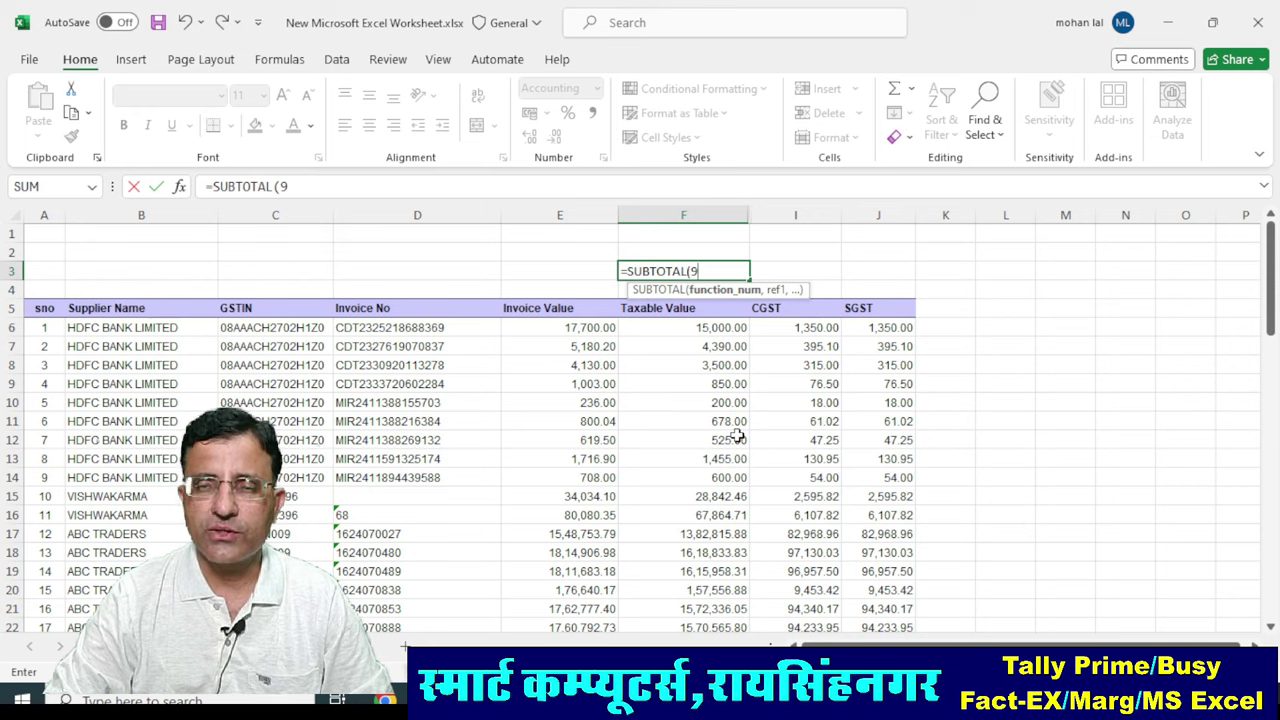
{"action": "type", "text": ","}
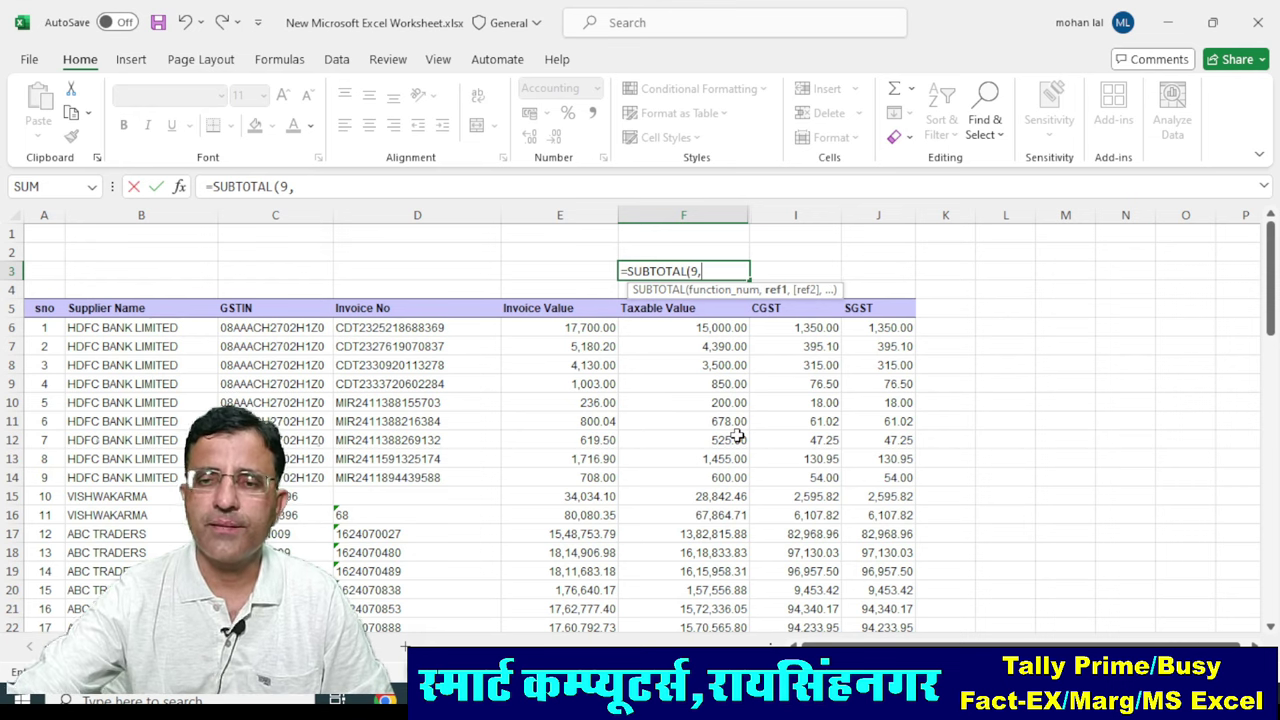
{"action": "left_click", "coordinate": [726, 328]}
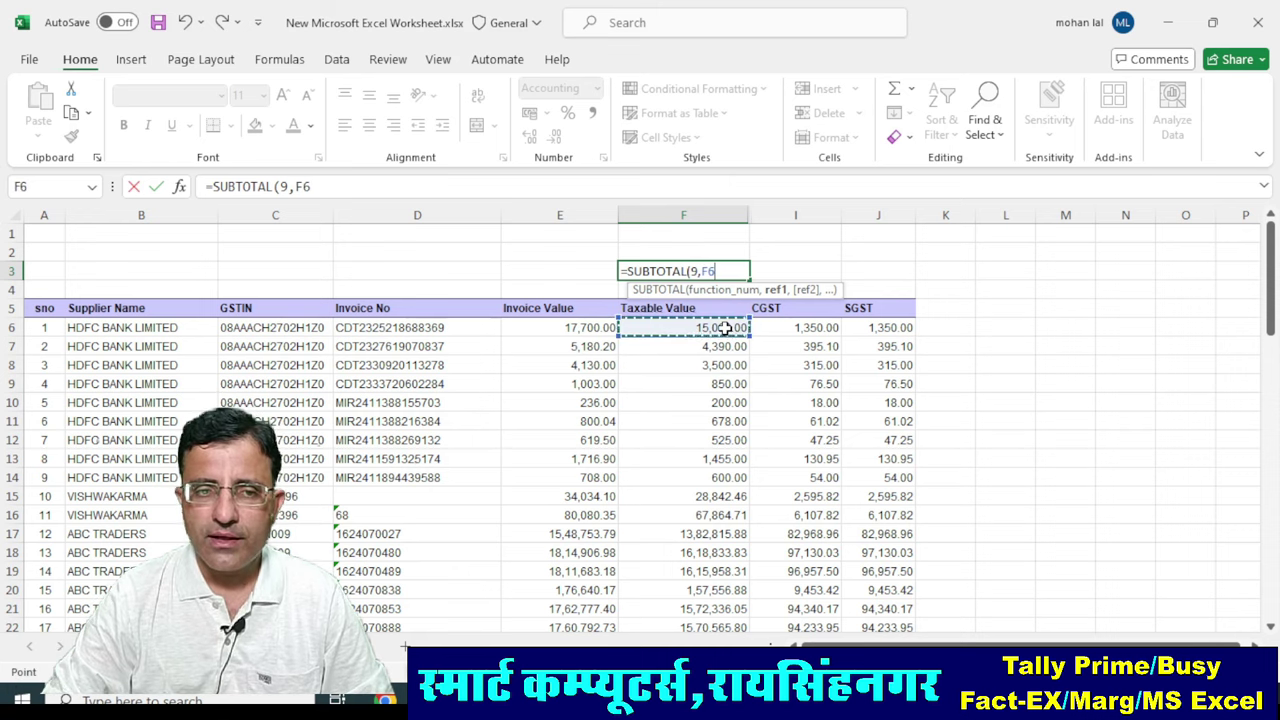
{"action": "key", "text": "shift+Down"}
{"action": "key", "text": "shift+Down"}
{"action": "key", "text": "shift+Down"}
{"action": "key", "text": "shift+Down"}
{"action": "key", "text": "shift+Down"}
{"action": "key", "text": "shift+Down"}
{"action": "key", "text": "shift+Down"}
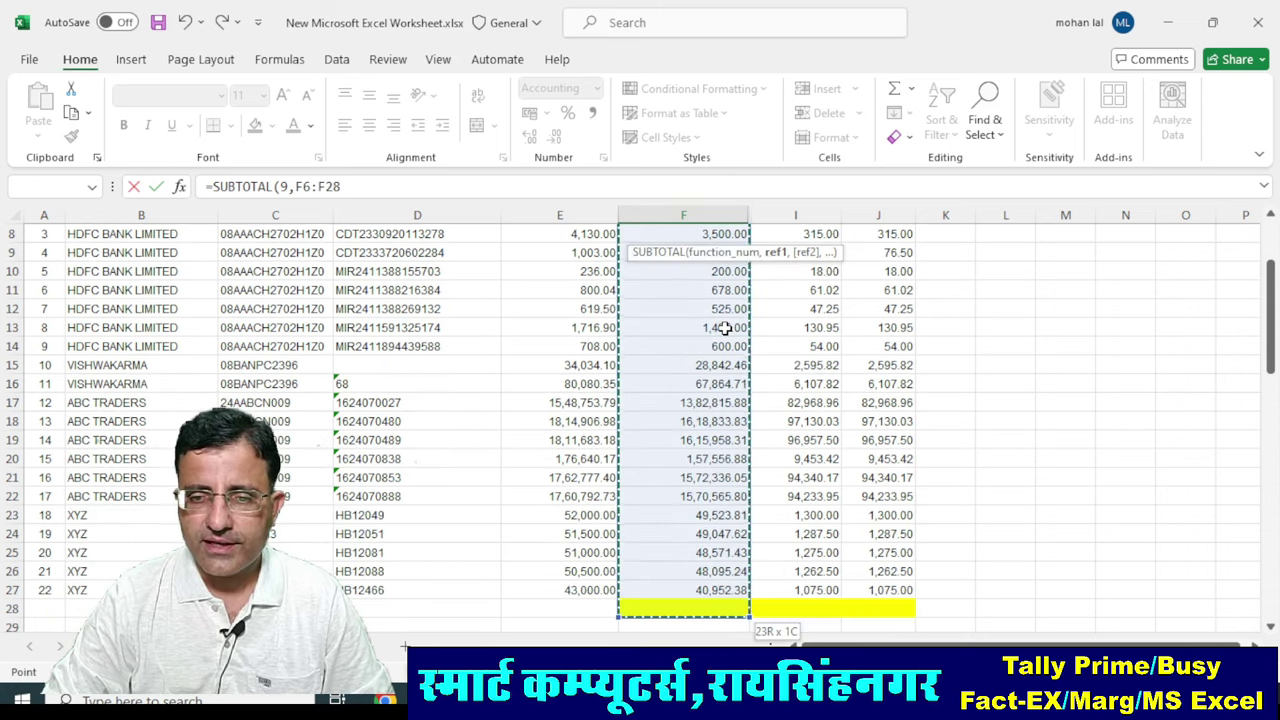
{"action": "key", "text": "shift+Up"}
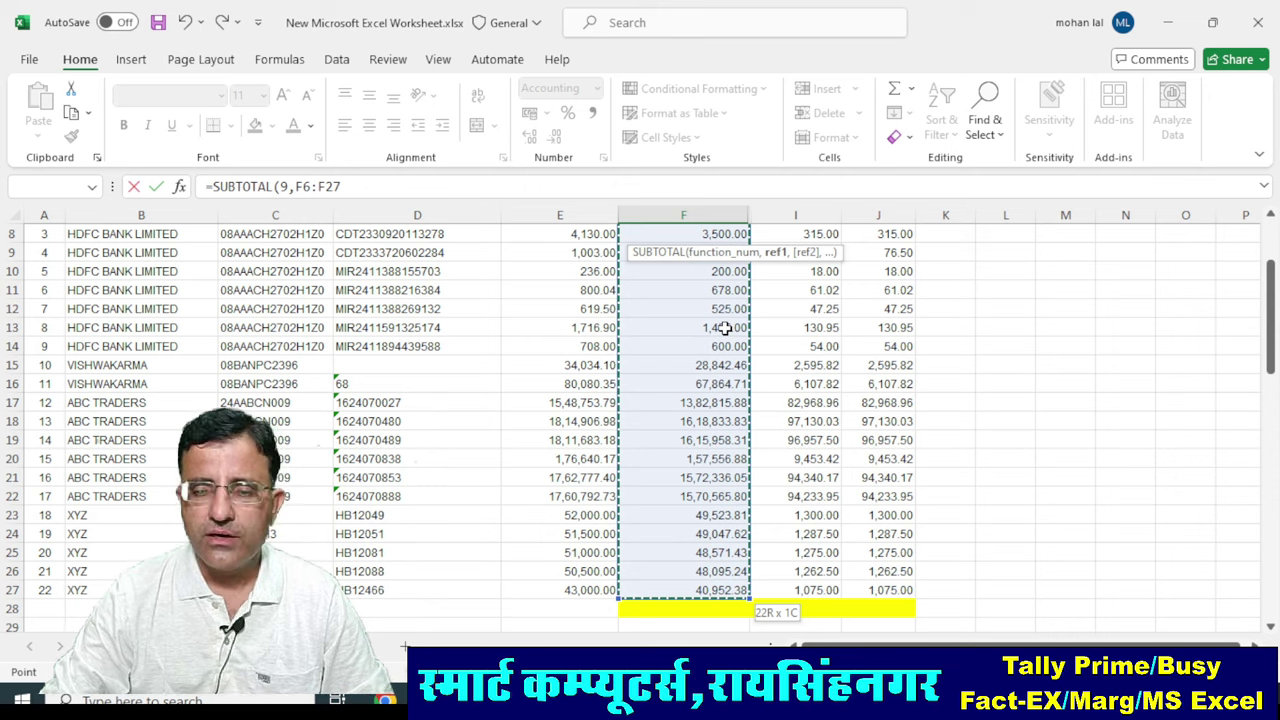
{"action": "key", "text": "Escape"}
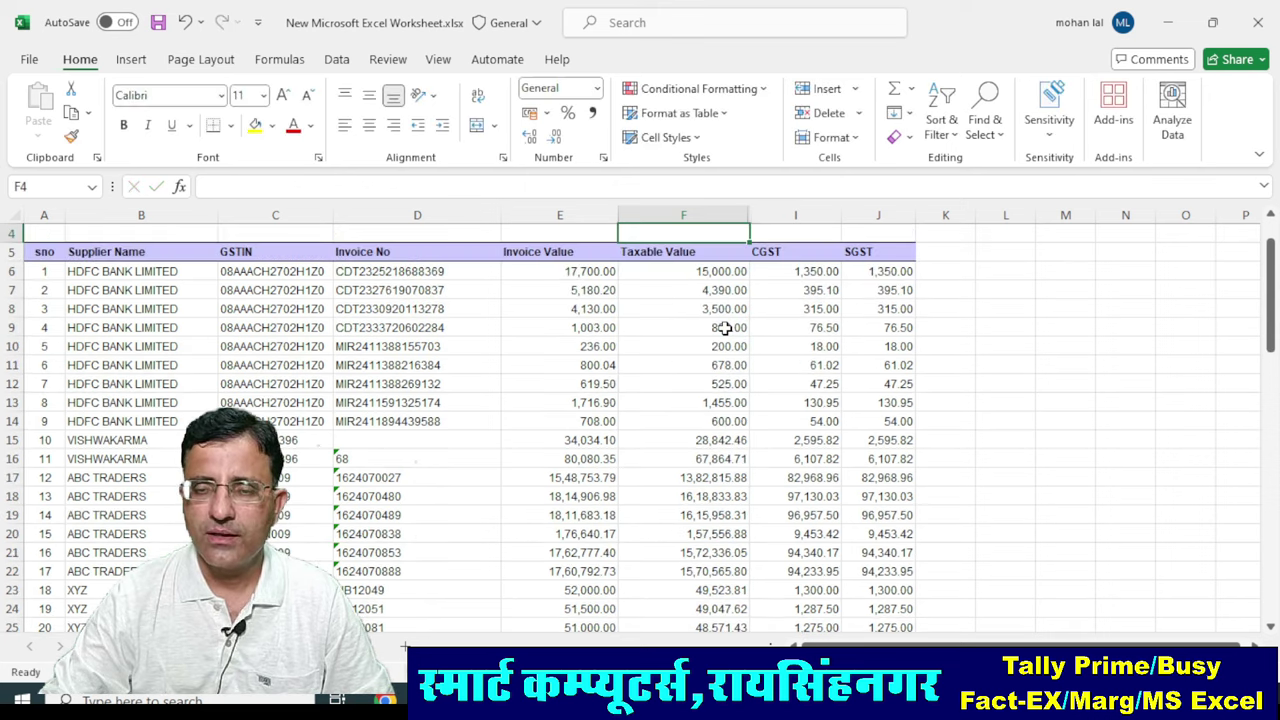
Copy the F3 subtotal formula into I3 and J3 for the CGST and SGST subtotals.
{"action": "key", "text": "Up"}
{"action": "key", "text": "ctrl+c"}
{"action": "key", "text": "Right"}
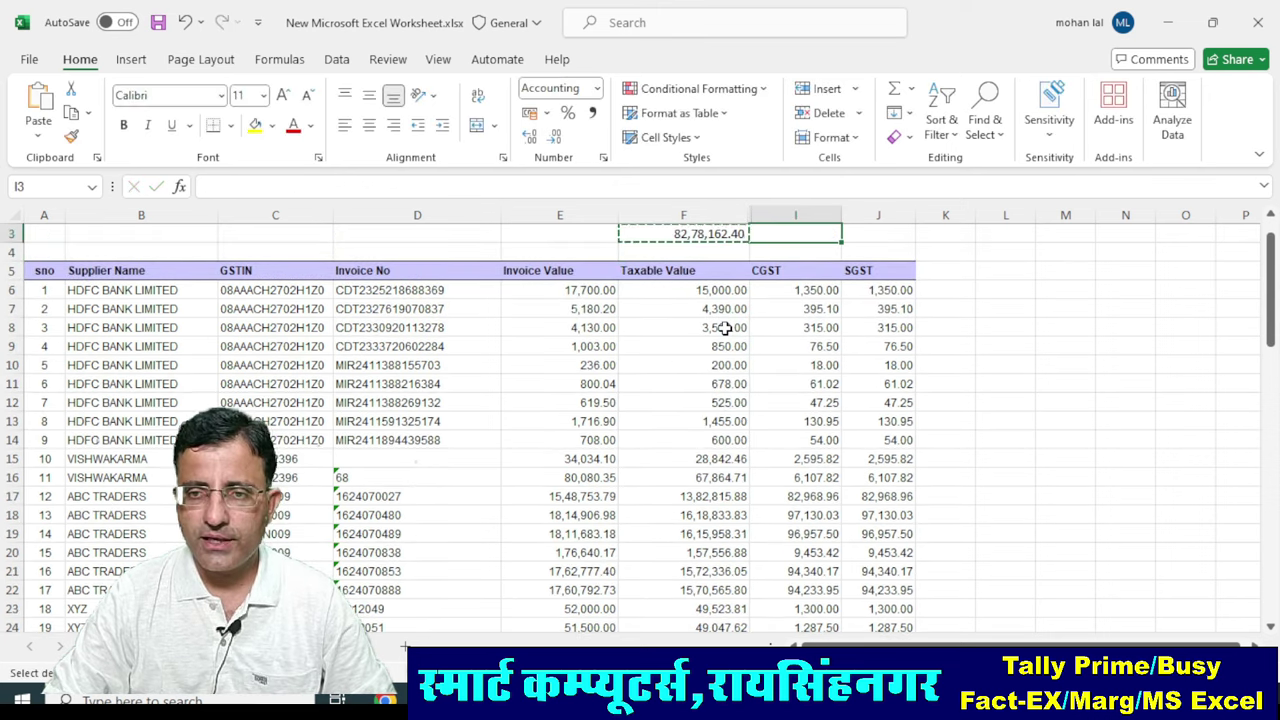
{"action": "key", "text": "ctrl+v"}
{"action": "key", "text": "shift+Right"}
{"action": "key", "text": "ctrl+v"}
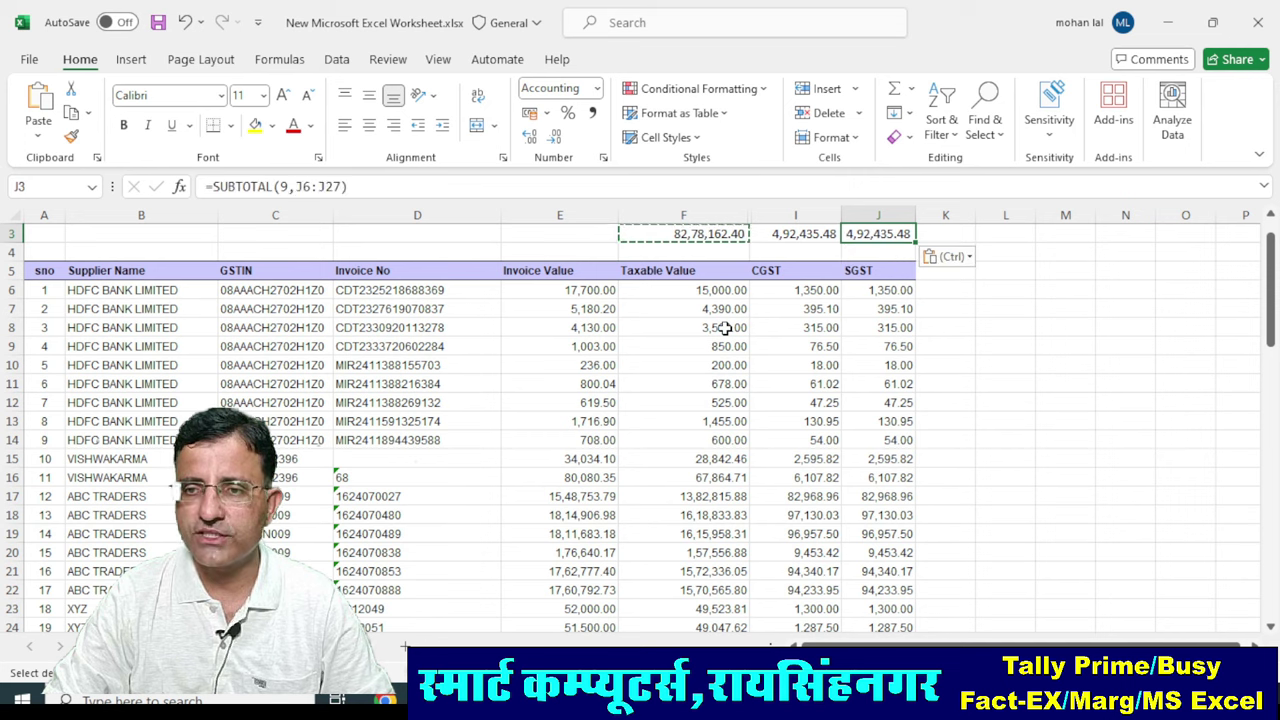
{"action": "key", "text": "Escape"}
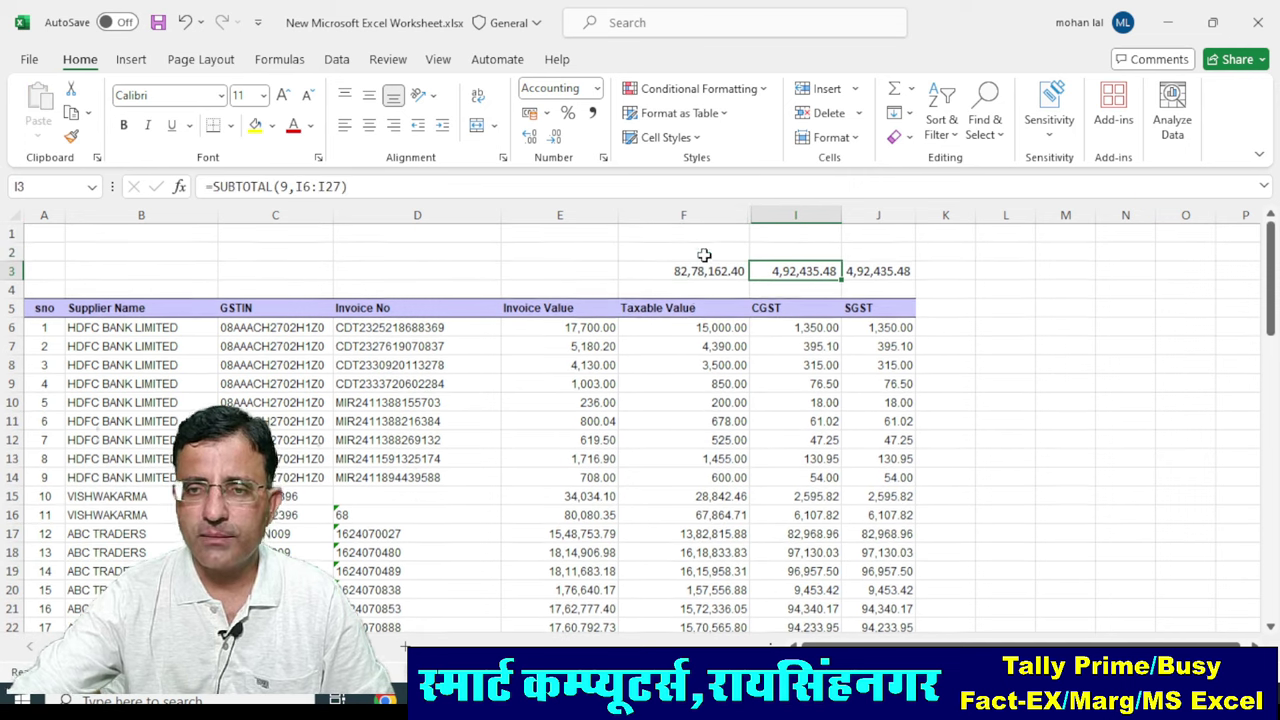
{"action": "scroll", "coordinate": [705, 260], "scroll_direction": "up", "scroll_amount": 1}
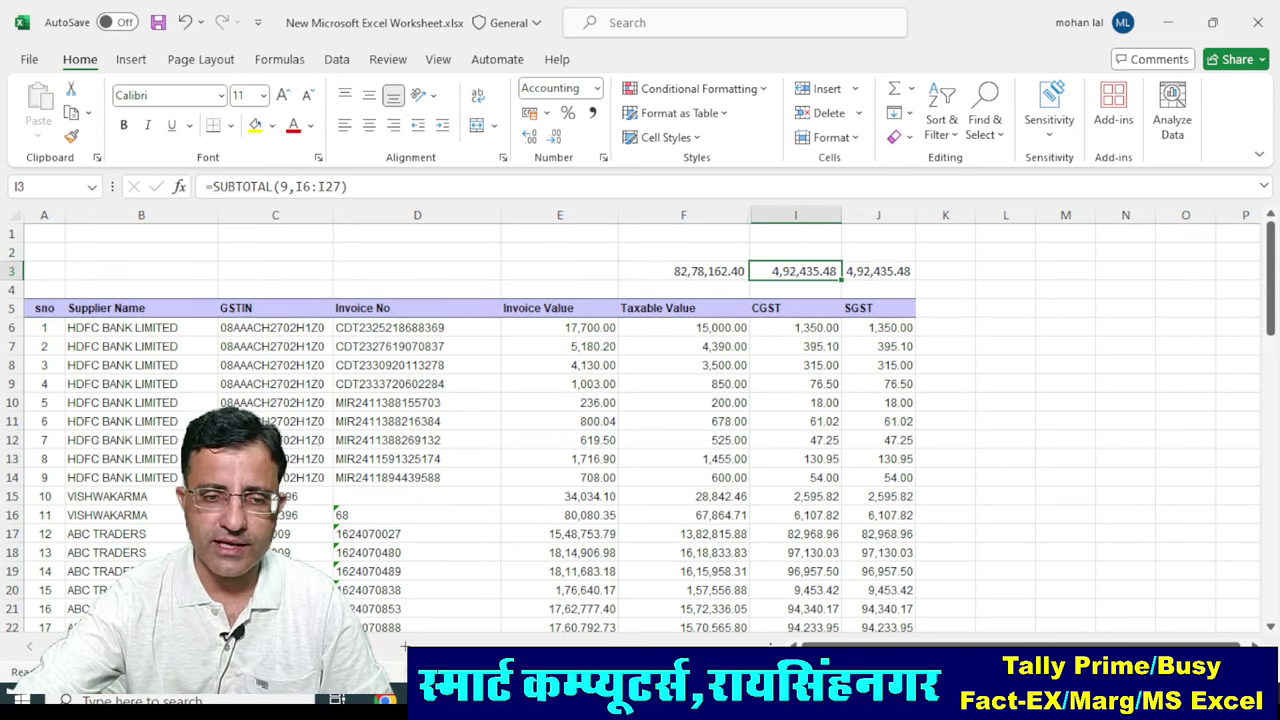
Fill the F3:J3 subtotals yellow at font size 16 and autofit columns I and J.
{"action": "left_click_drag", "start_coordinate": [690, 271], "coordinate": [868, 271]}
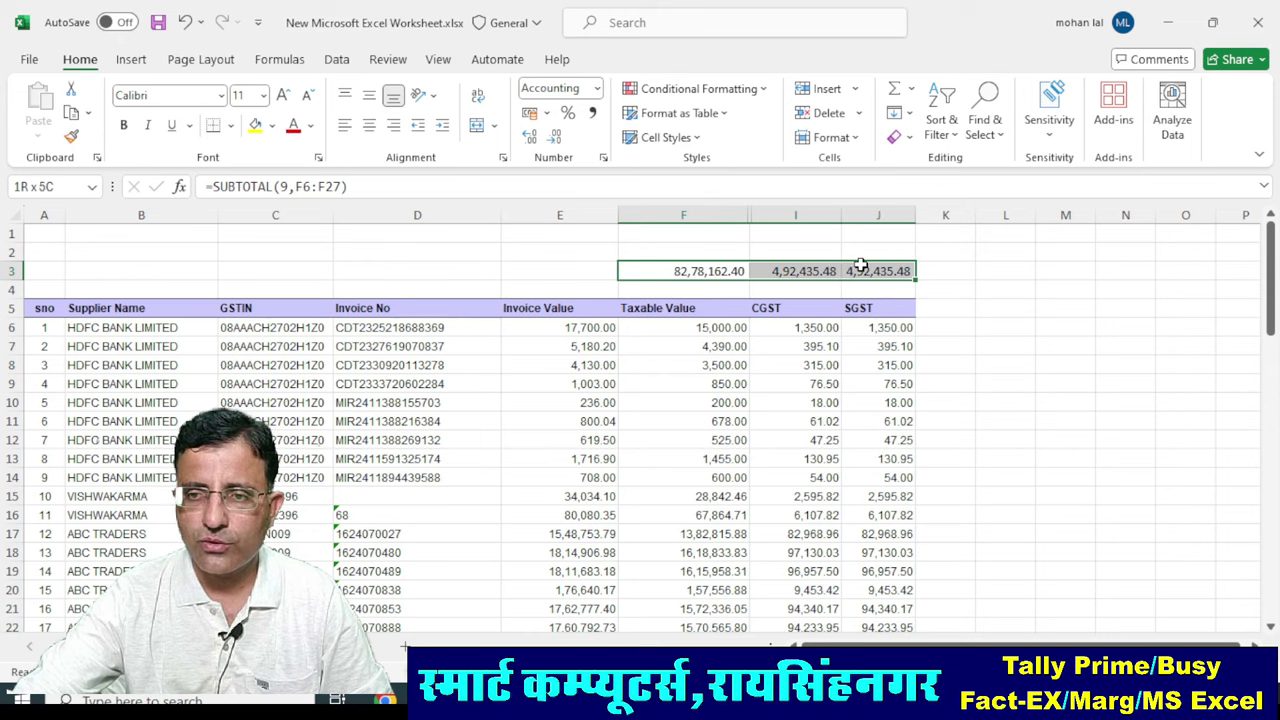
{"action": "left_click", "coordinate": [255, 125]}
{"action": "left_click", "coordinate": [283, 95]}
{"action": "left_click", "coordinate": [283, 95]}
{"action": "left_click", "coordinate": [283, 95]}
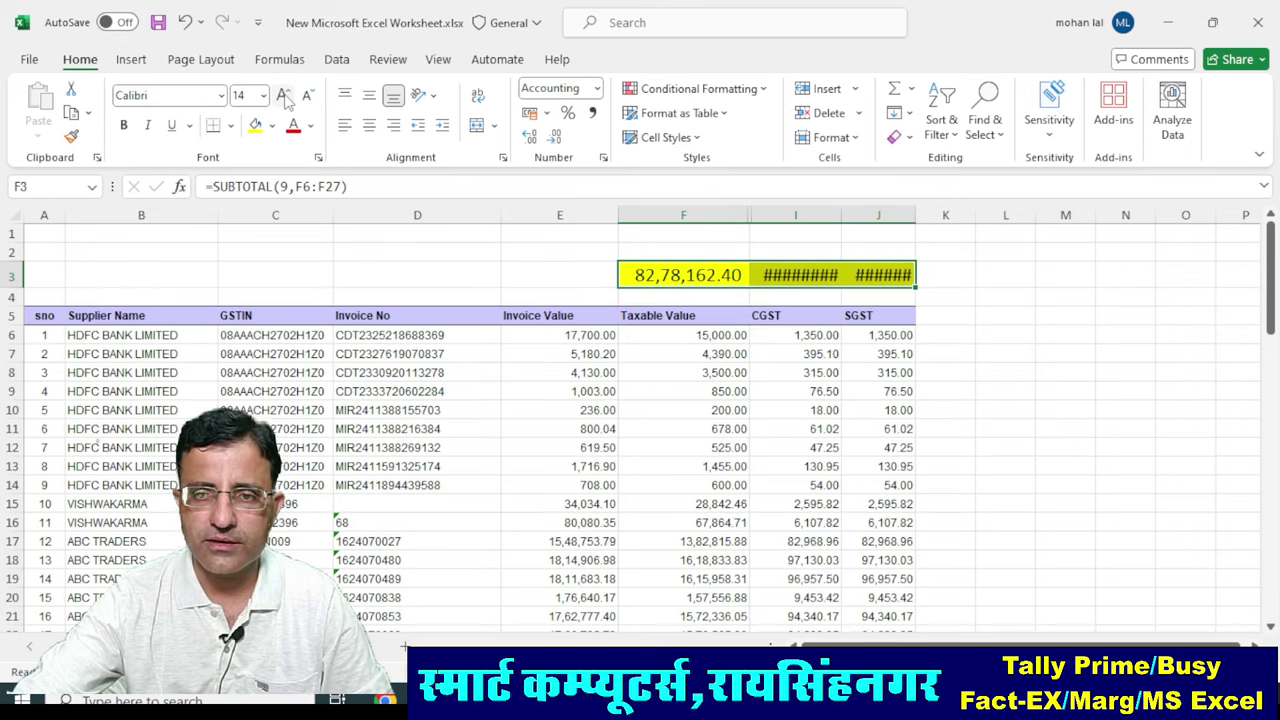
{"action": "double_click", "coordinate": [841, 214]}
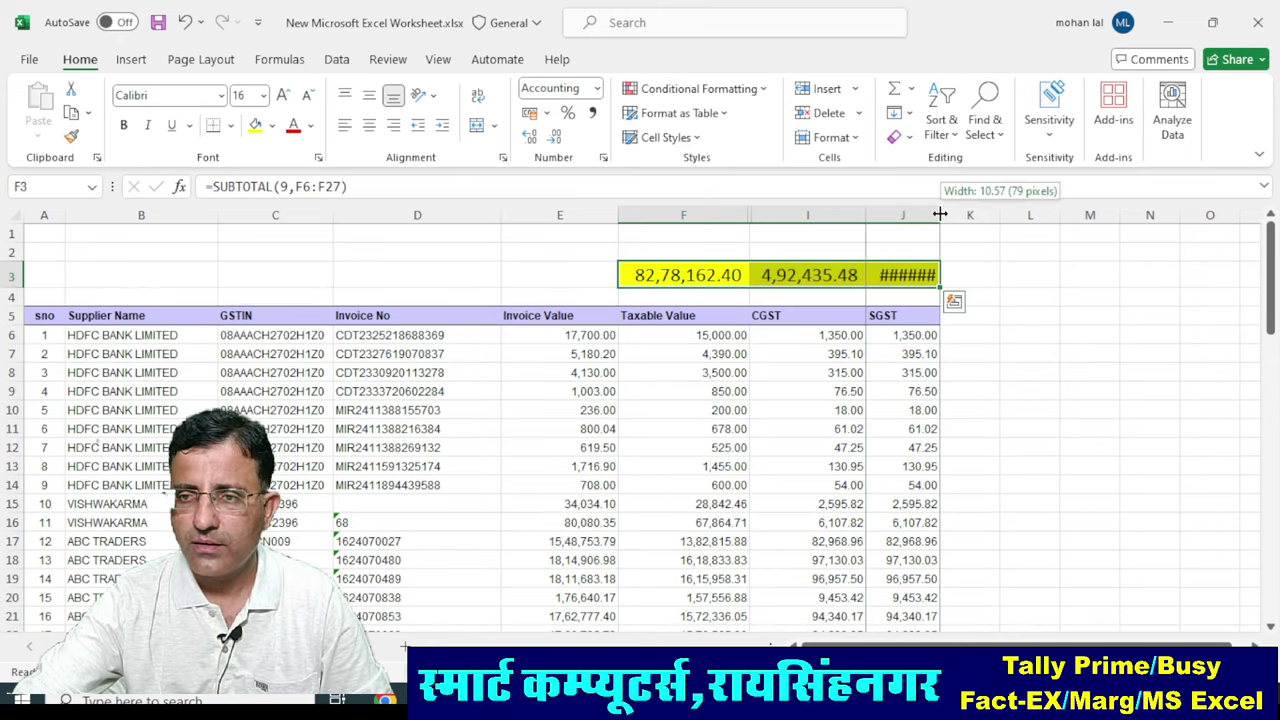
{"action": "double_click", "coordinate": [941, 214]}
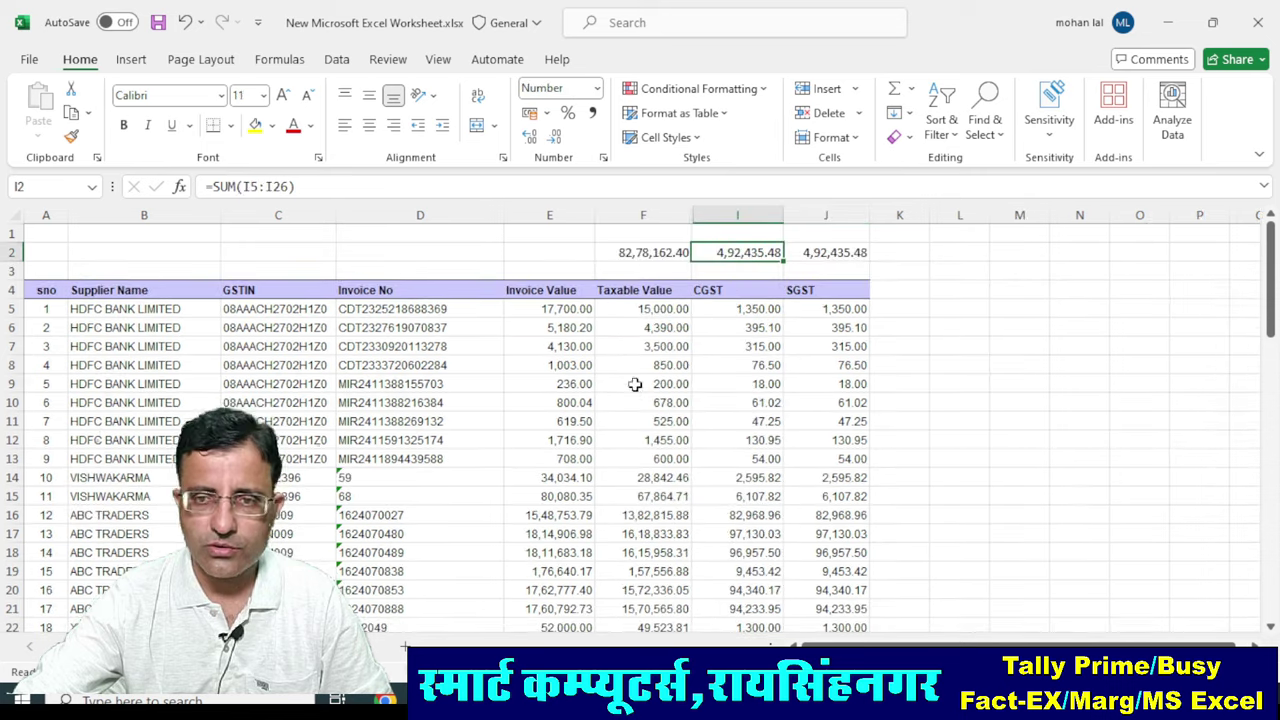
Fill the F2:J2 totals yellow at font size 16 and widen columns I and J to fit.
{"action": "left_click_drag", "start_coordinate": [643, 253], "coordinate": [826, 253]}
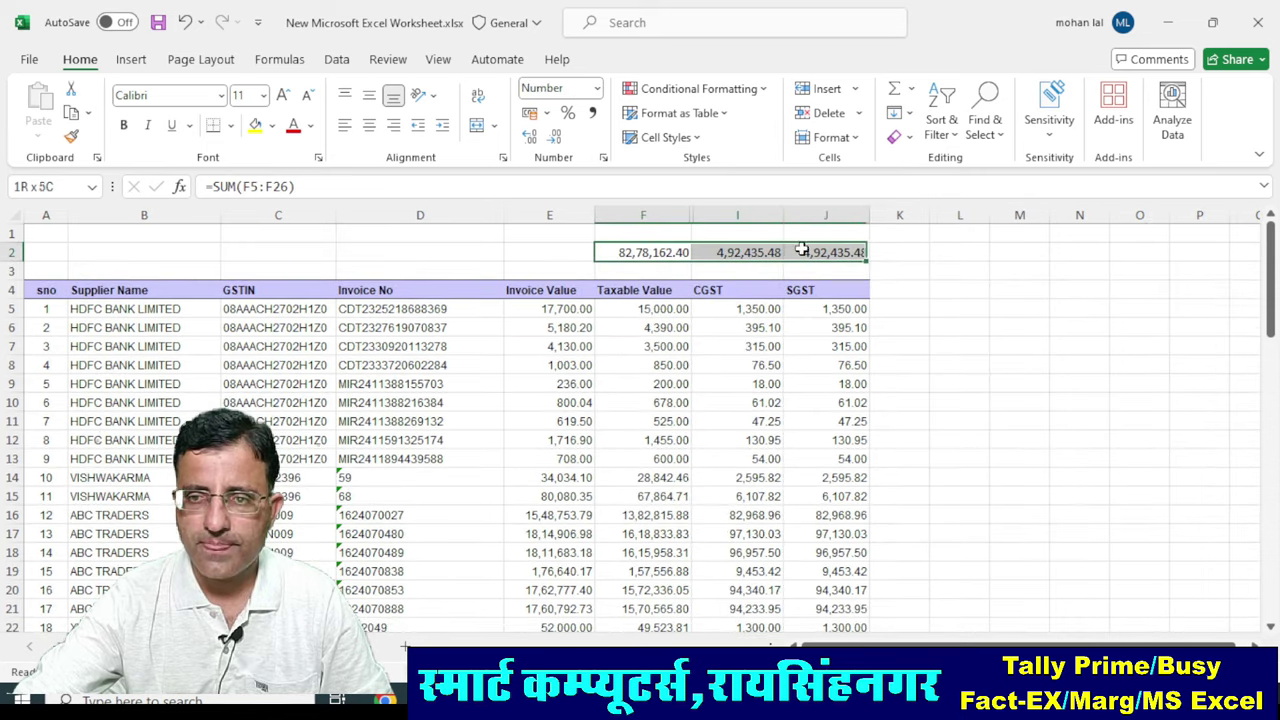
{"action": "left_click", "coordinate": [255, 125]}
{"action": "left_click", "coordinate": [283, 95]}
{"action": "left_click", "coordinate": [283, 95]}
{"action": "left_click", "coordinate": [283, 95]}
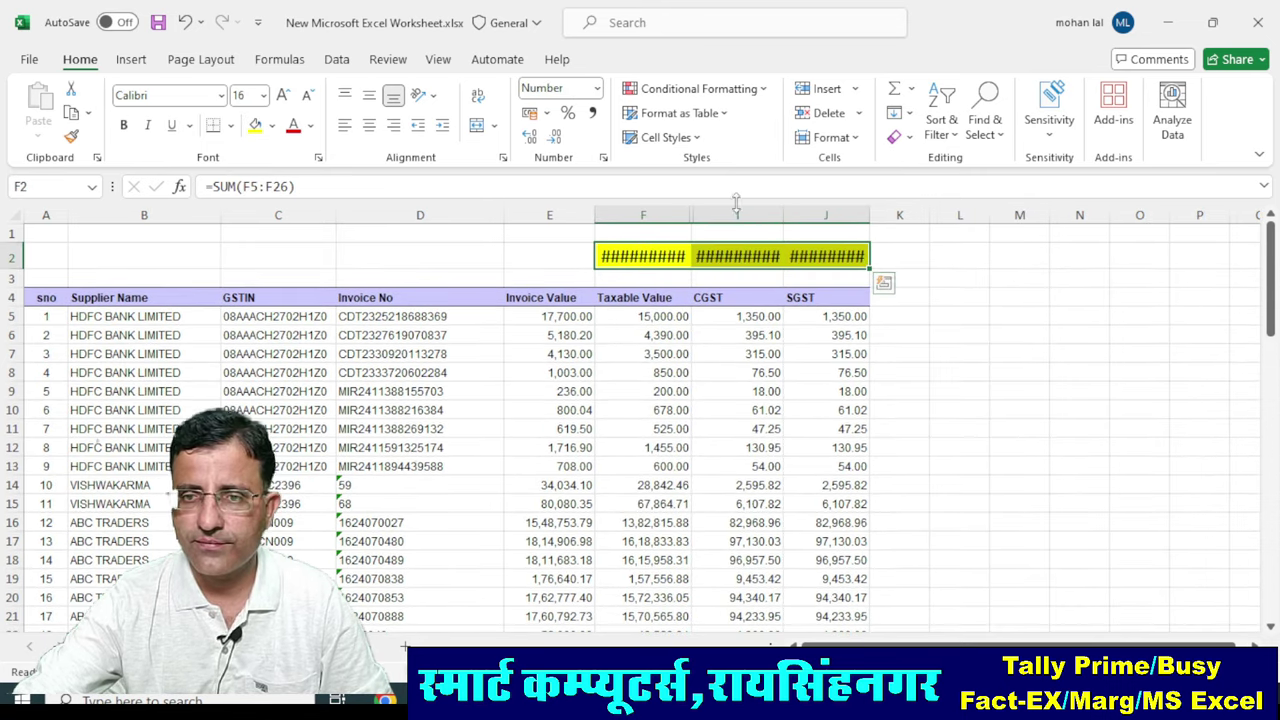
{"action": "double_click", "coordinate": [698, 208]}
{"action": "double_click", "coordinate": [812, 208]}
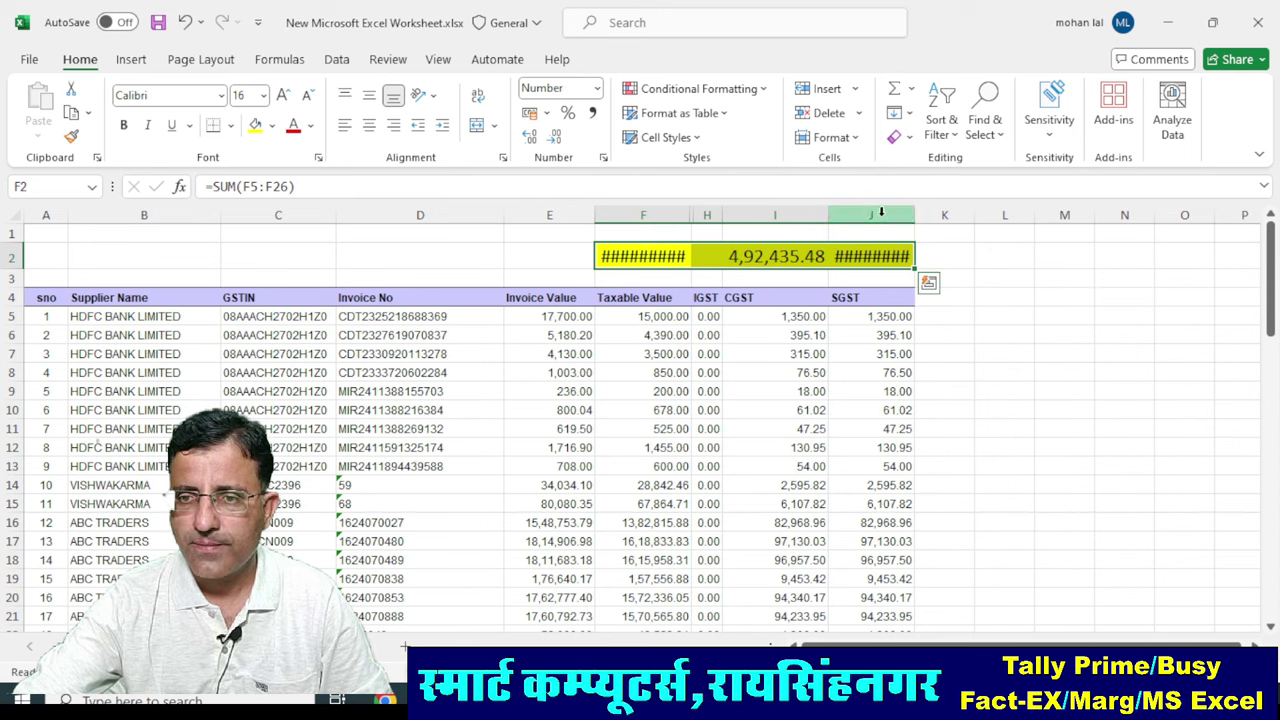
{"action": "left_click_drag", "start_coordinate": [903, 209], "coordinate": [933, 209]}
{"action": "left_click", "coordinate": [766, 353]}
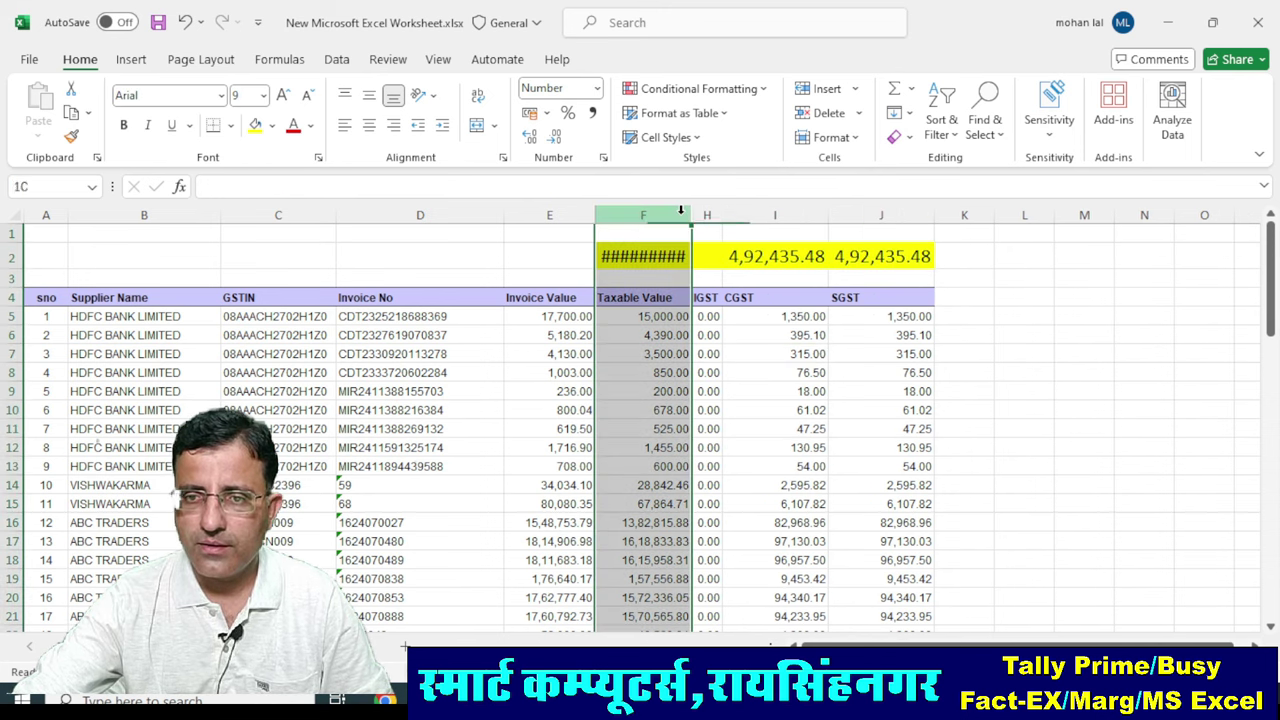
Widen column F so its total fits, then check the F2 total and F3 subtotal.
{"action": "left_click", "coordinate": [680, 213]}
{"action": "left_click_drag", "start_coordinate": [690, 208], "coordinate": [750, 208]}
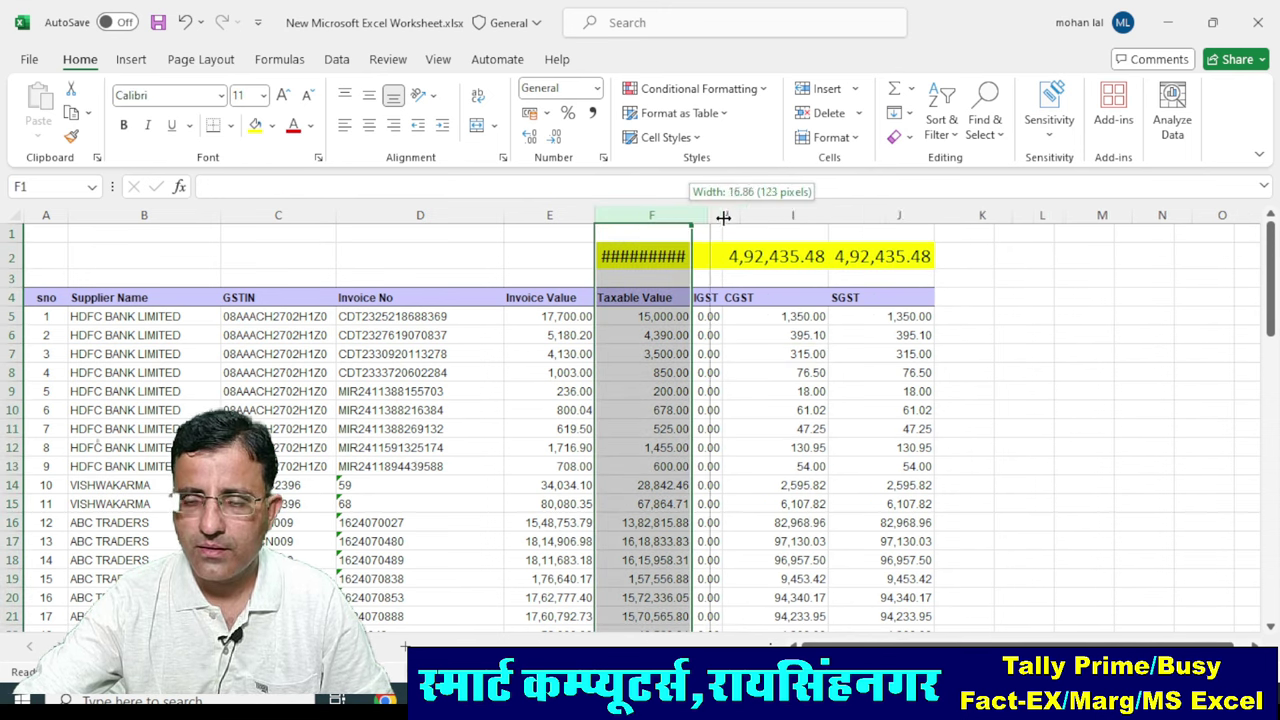
{"action": "left_click", "coordinate": [700, 316]}
{"action": "left_click", "coordinate": [695, 256]}
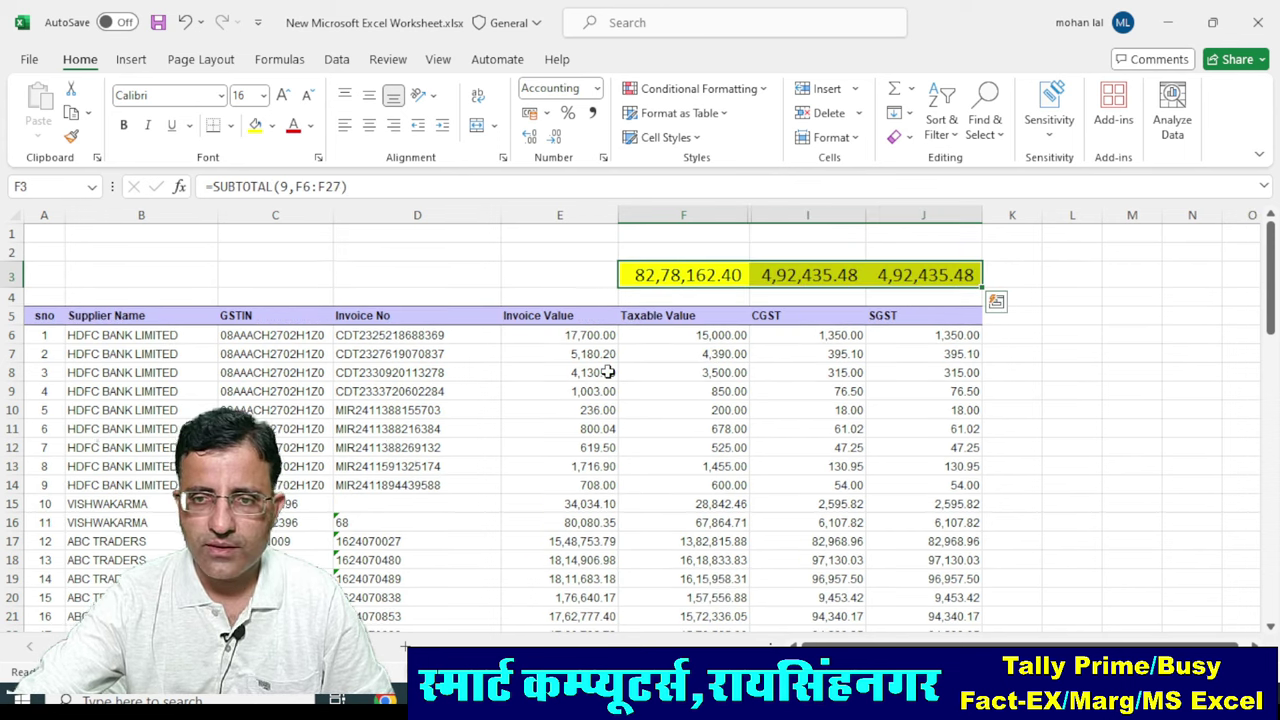
{"action": "left_click", "coordinate": [676, 286]}
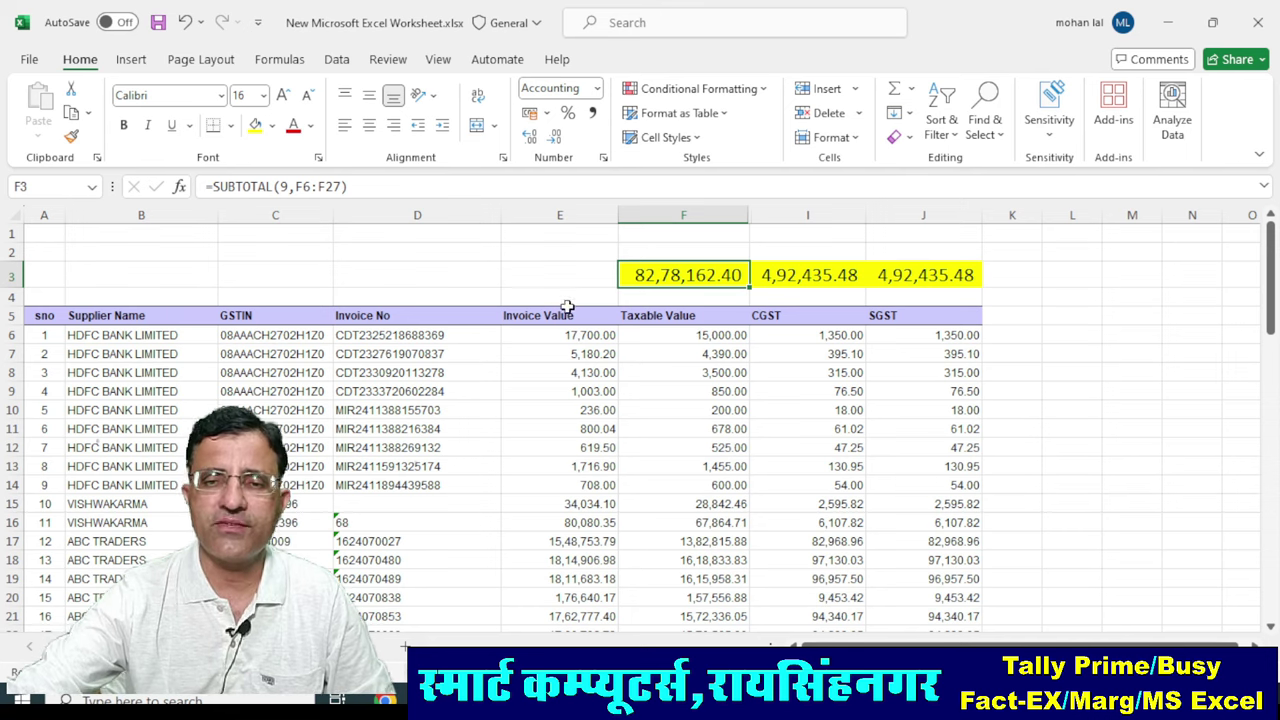
{"action": "left_click", "coordinate": [505, 404]}
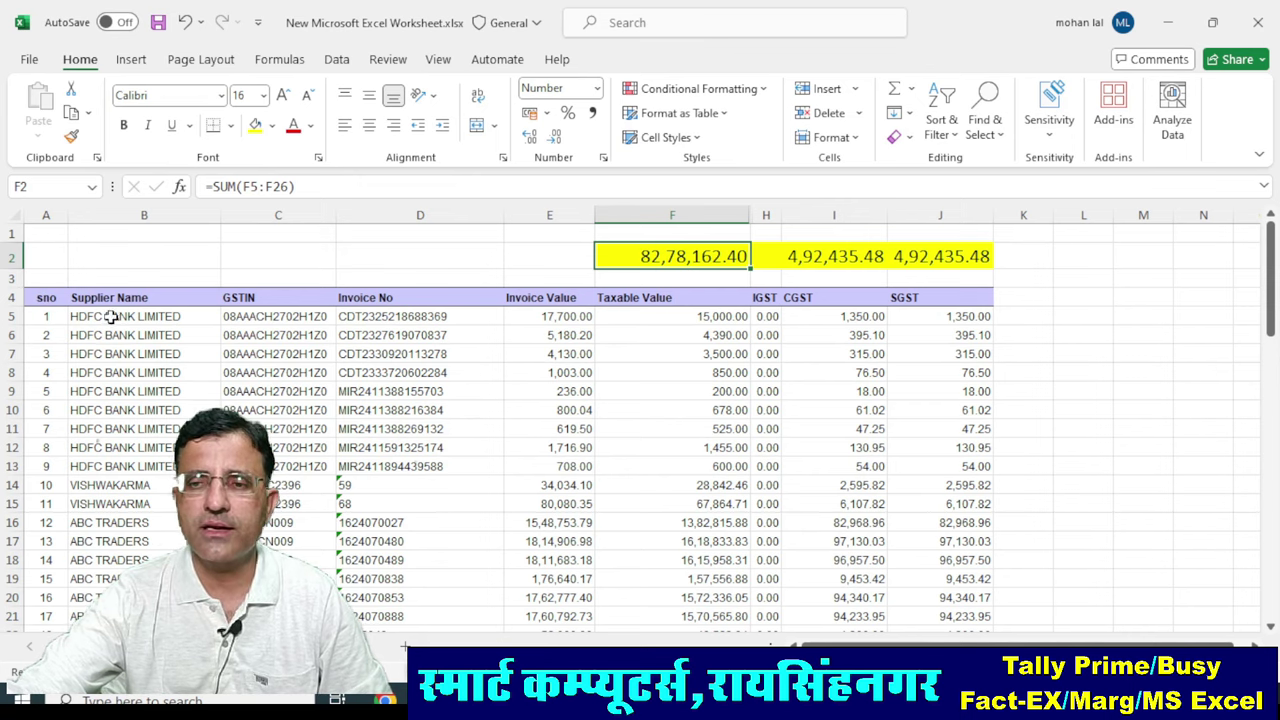
Convert the A4:J26 register range into a table with headers via Insert > Table.
{"action": "left_click_drag", "start_coordinate": [64, 304], "coordinate": [975, 580]}
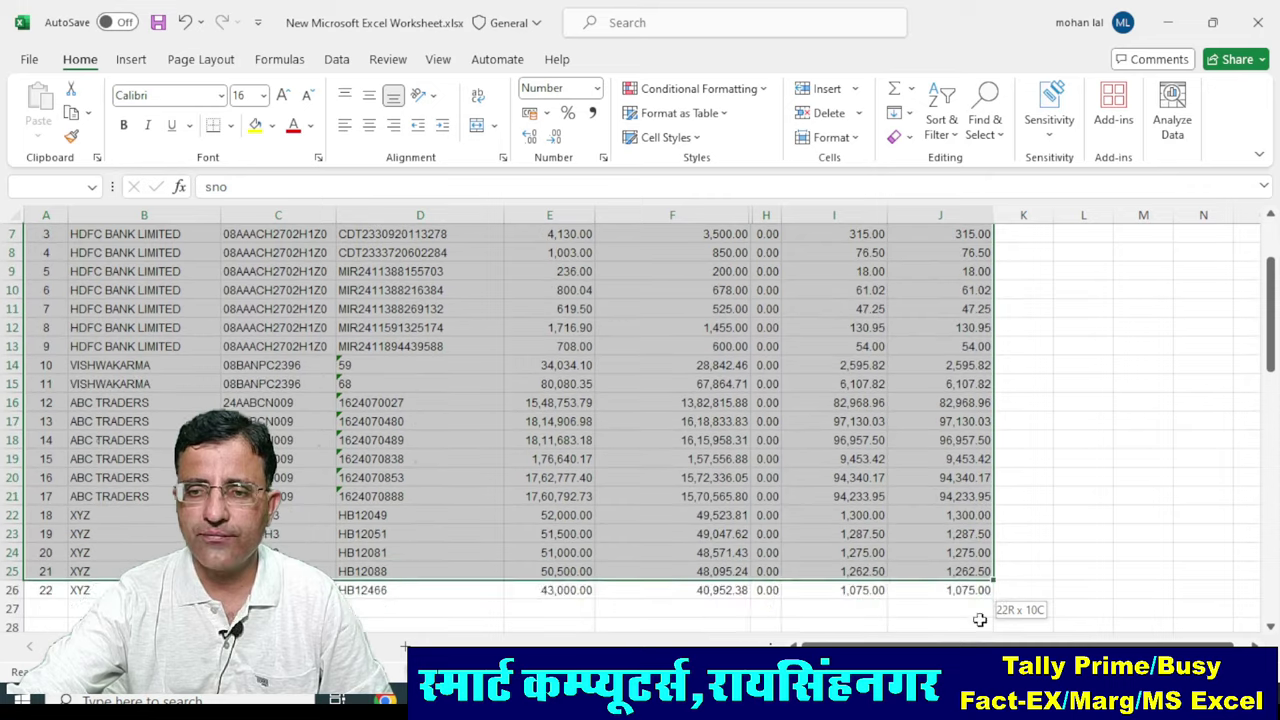
{"action": "left_click_drag", "start_coordinate": [993, 580], "coordinate": [995, 590]}
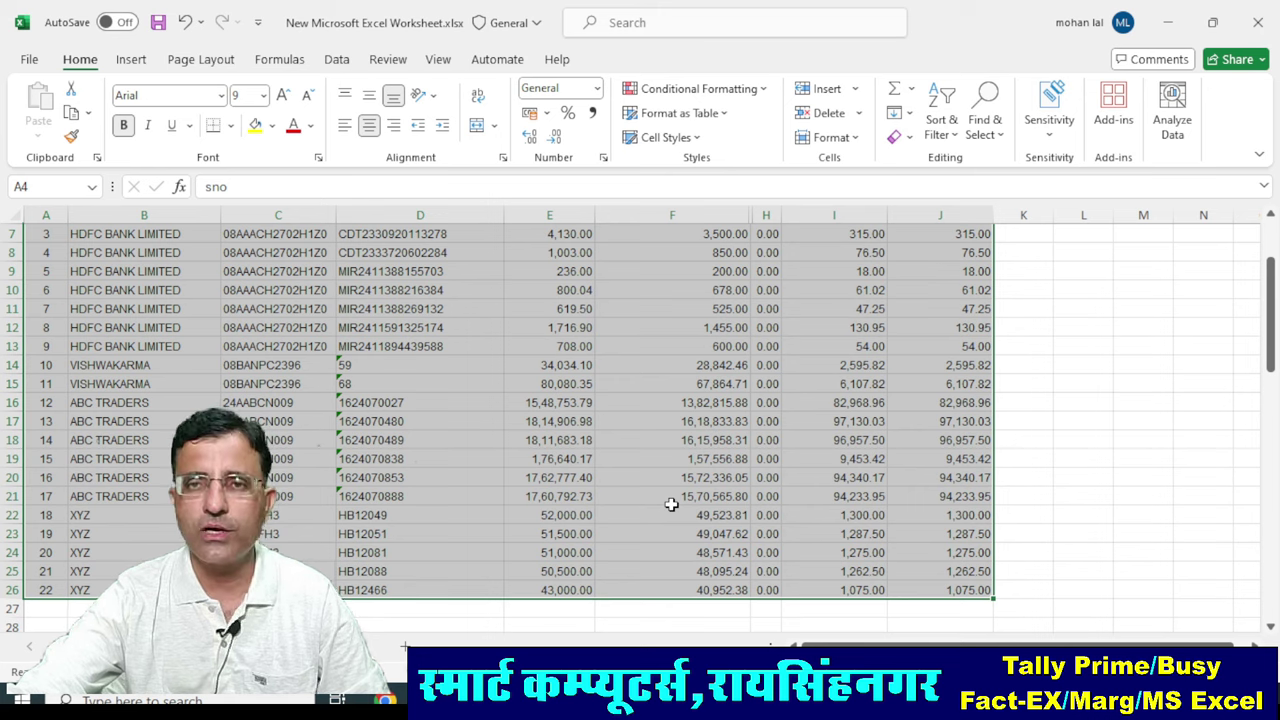
{"action": "key", "text": "ctrl+q"}
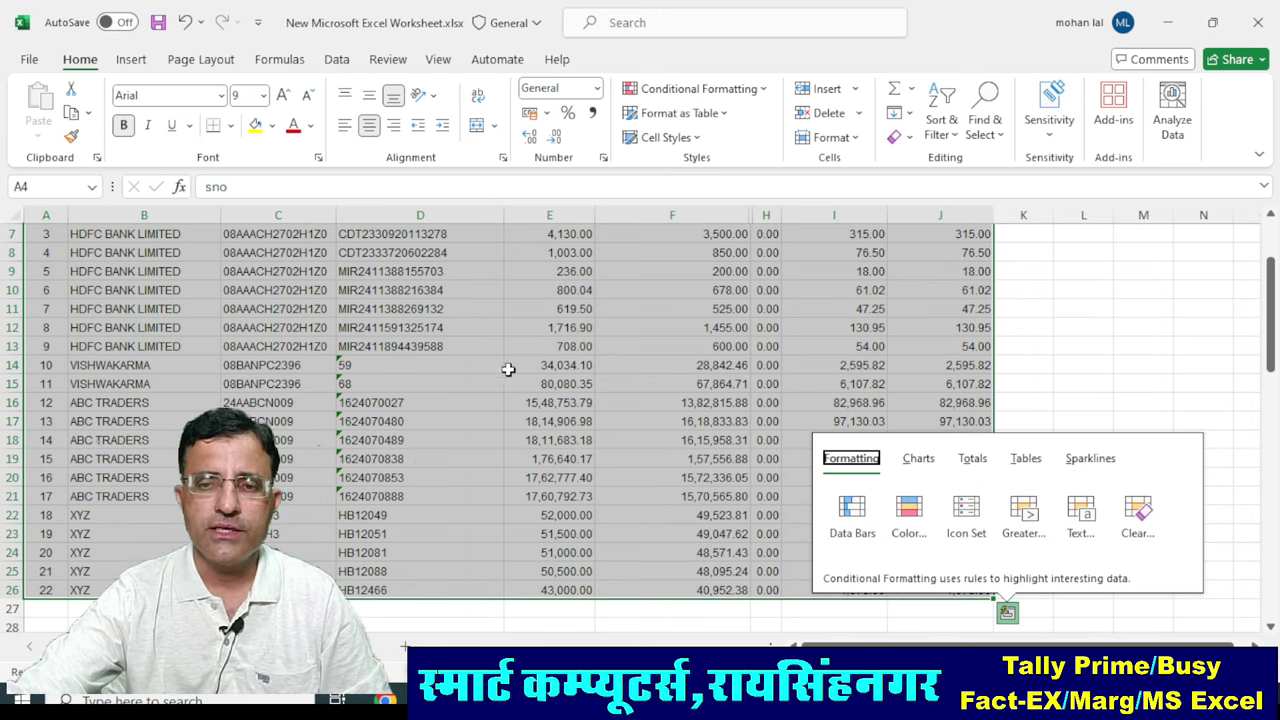
{"action": "left_click", "coordinate": [584, 352]}
{"action": "scroll", "coordinate": [105, 256], "scroll_direction": "up", "scroll_amount": 2}
{"action": "mouse_move", "coordinate": [44, 302]}
{"action": "left_mouse_down"}
{"action": "mouse_move", "coordinate": [960, 580]}
{"action": "mouse_move", "coordinate": [976, 513]}
{"action": "left_mouse_up"}
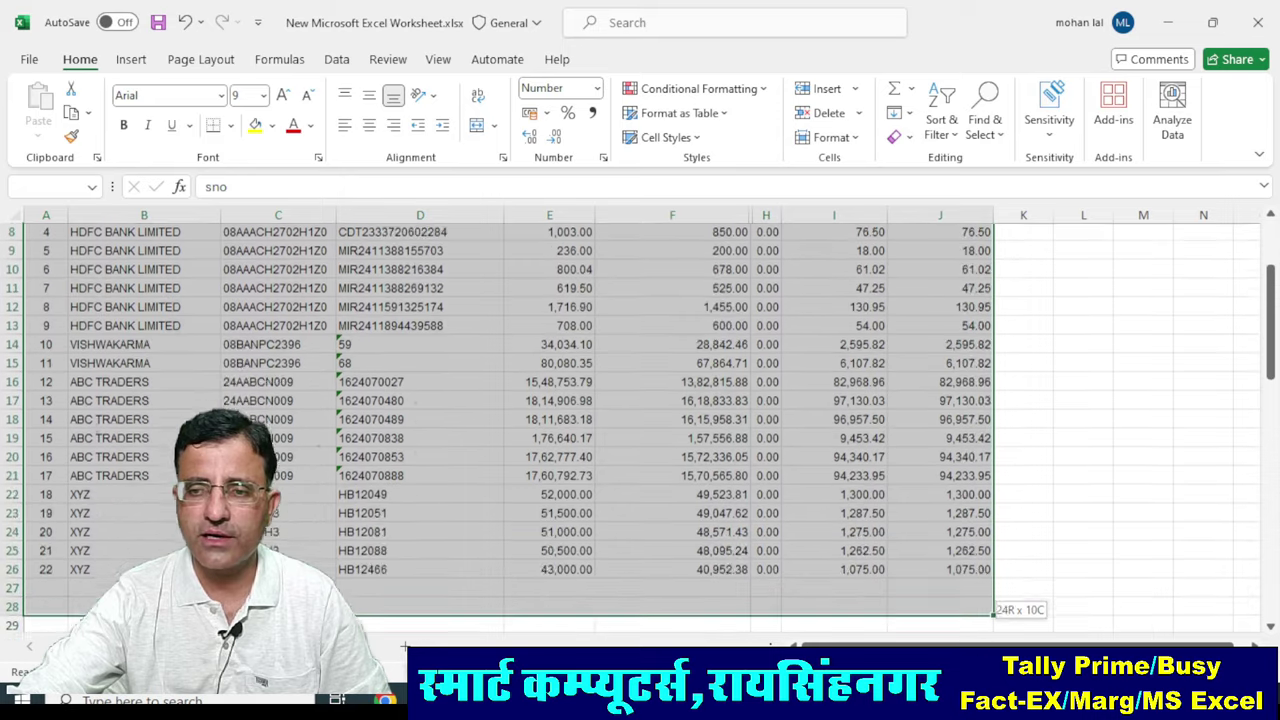
{"action": "left_click", "coordinate": [135, 62]}
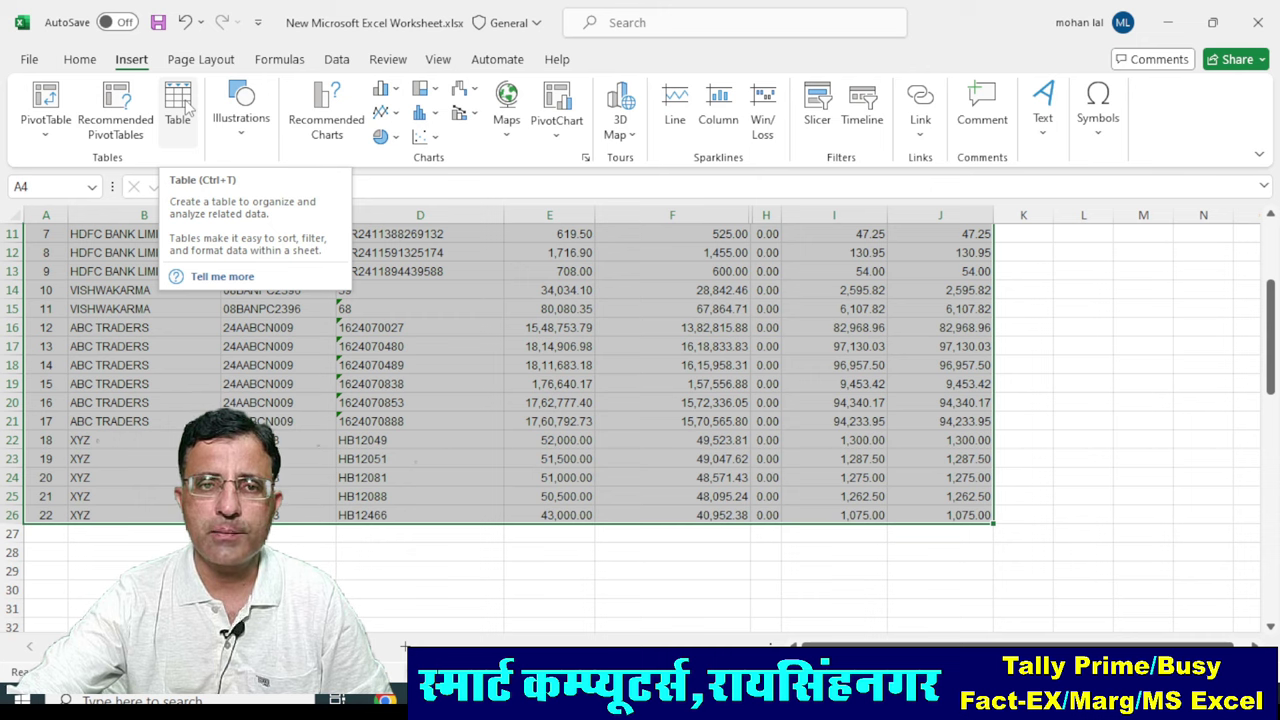
{"action": "left_click", "coordinate": [187, 110]}
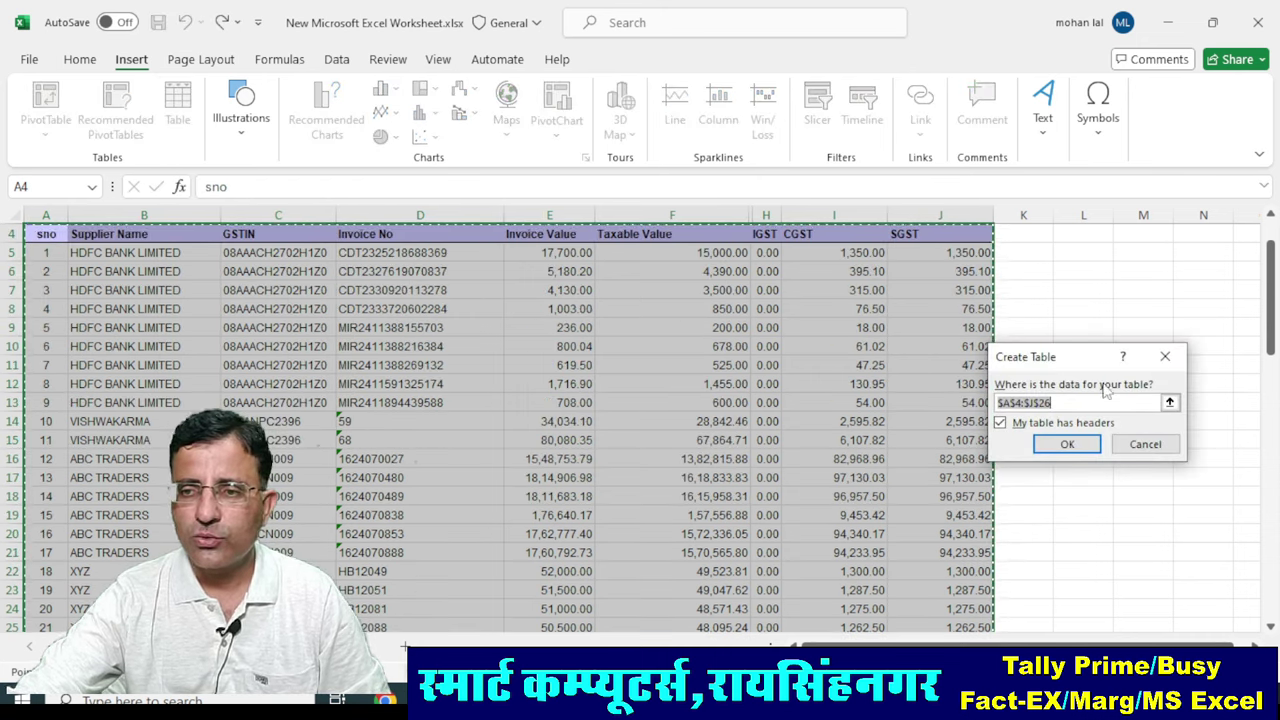
{"action": "left_click_drag", "start_coordinate": [1057, 361], "coordinate": [818, 274]}
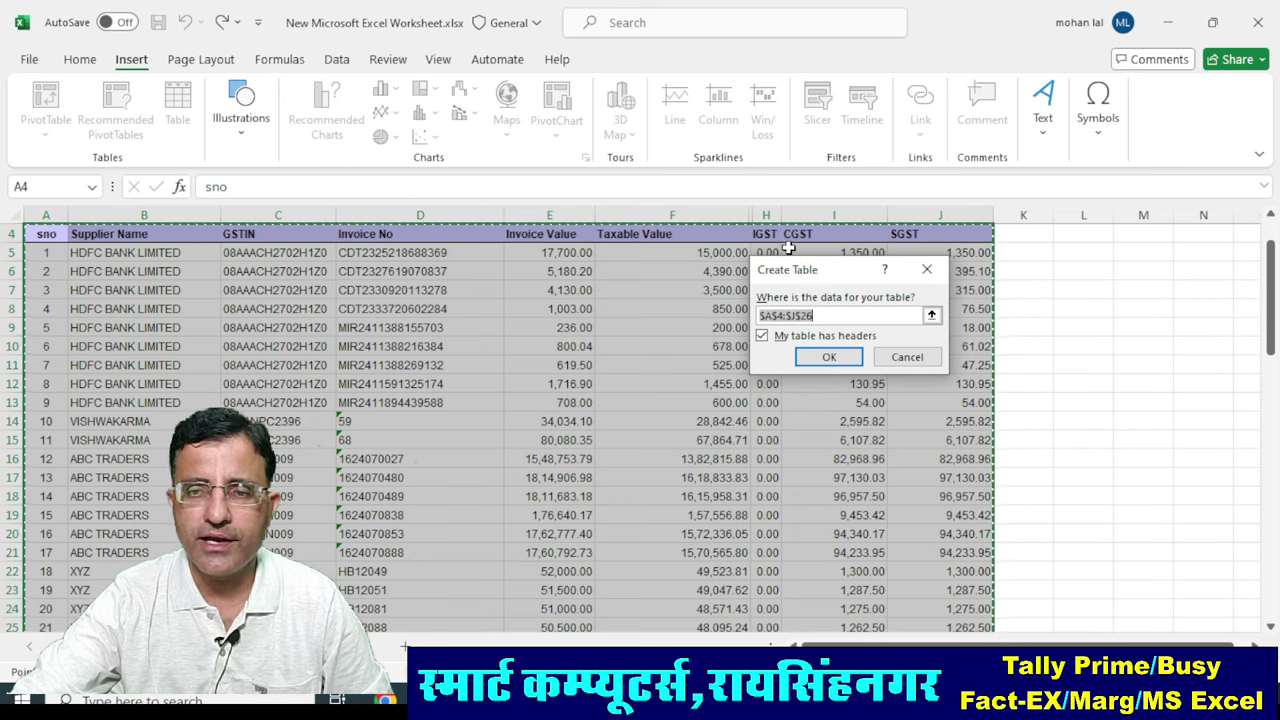
{"action": "left_click", "coordinate": [830, 356]}
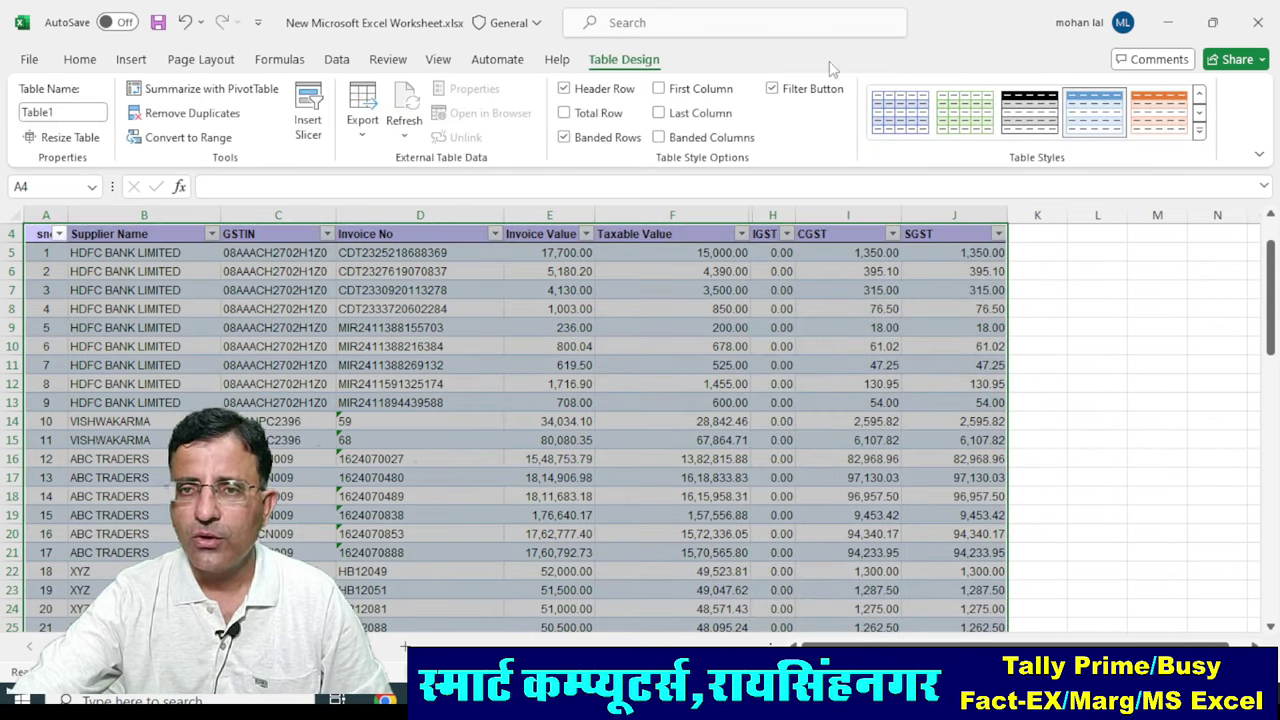
Apply a light yellow banded style from the Table Styles gallery.
{"action": "left_click", "coordinate": [1199, 131]}
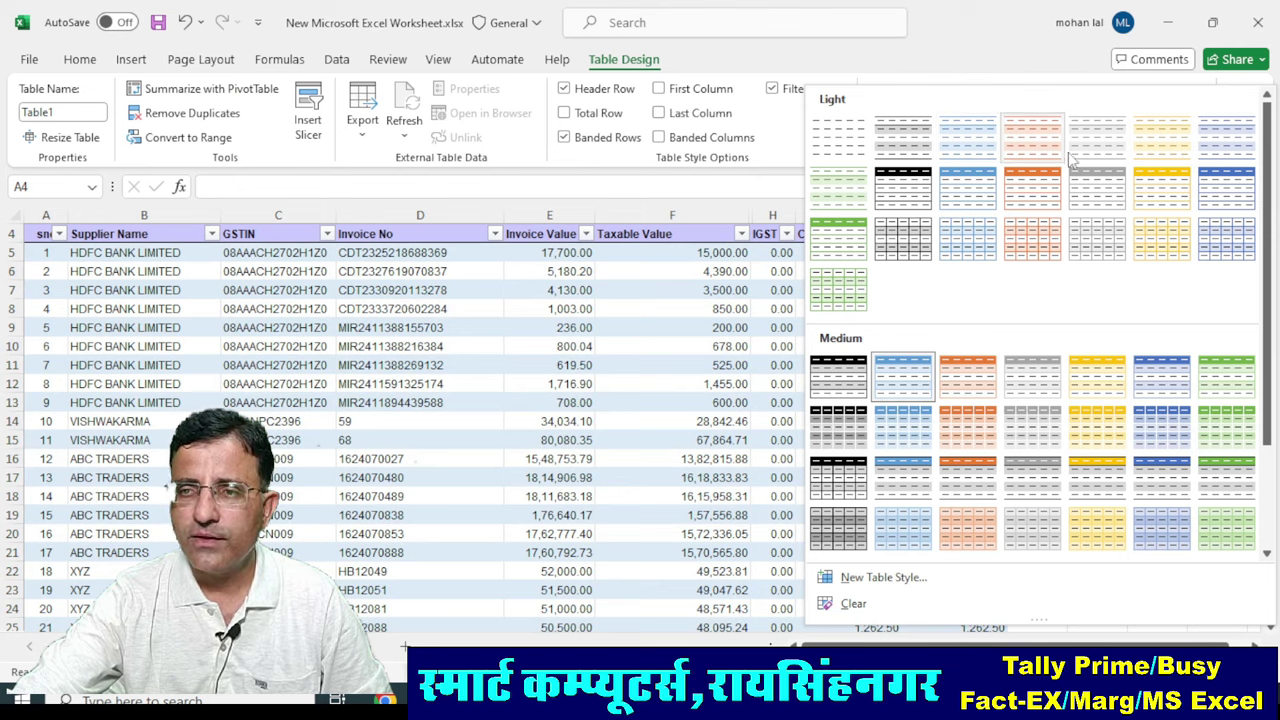
{"action": "left_click", "coordinate": [1148, 163]}
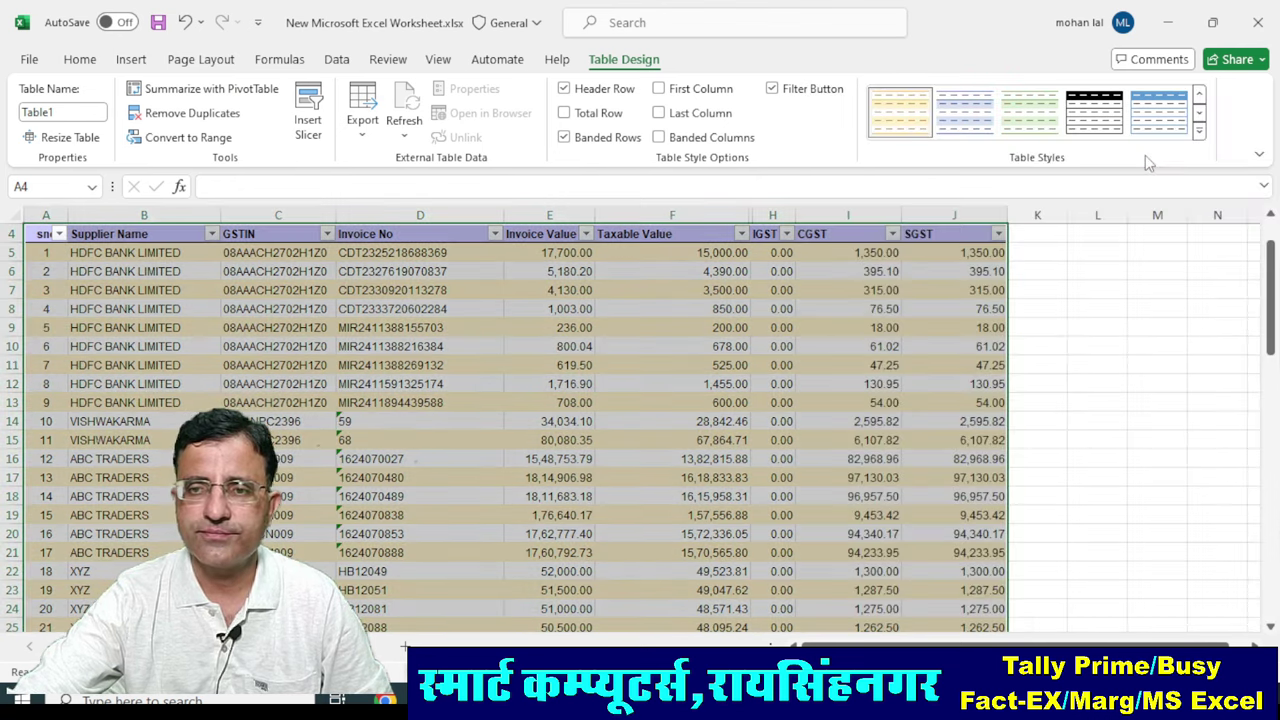
{"action": "left_click", "coordinate": [848, 400]}
Recreate the table on the register range with Ctrl+T and give it an orange banded style.
{"action": "scroll", "coordinate": [840, 384], "scroll_direction": "up", "scroll_amount": 1}
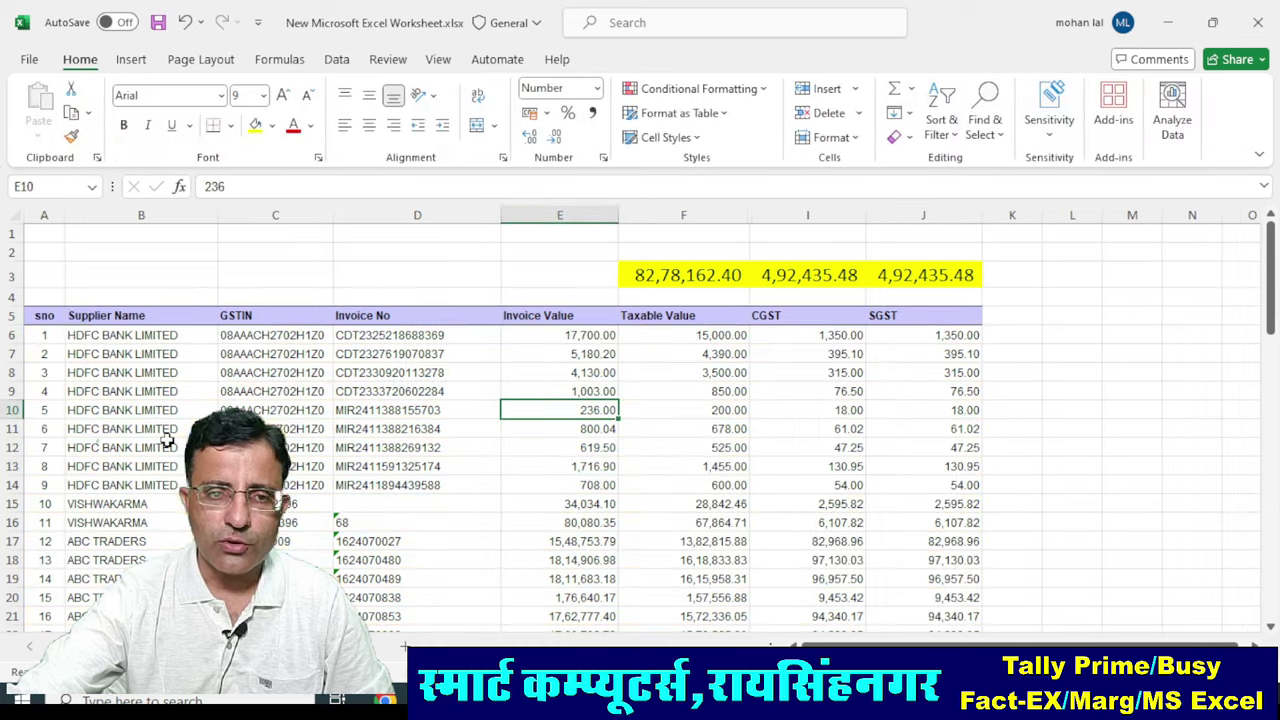
{"action": "mouse_move", "coordinate": [46, 315]}
{"action": "left_mouse_down"}
{"action": "mouse_move", "coordinate": [975, 600]}
{"action": "mouse_move", "coordinate": [962, 593]}
{"action": "left_mouse_up"}
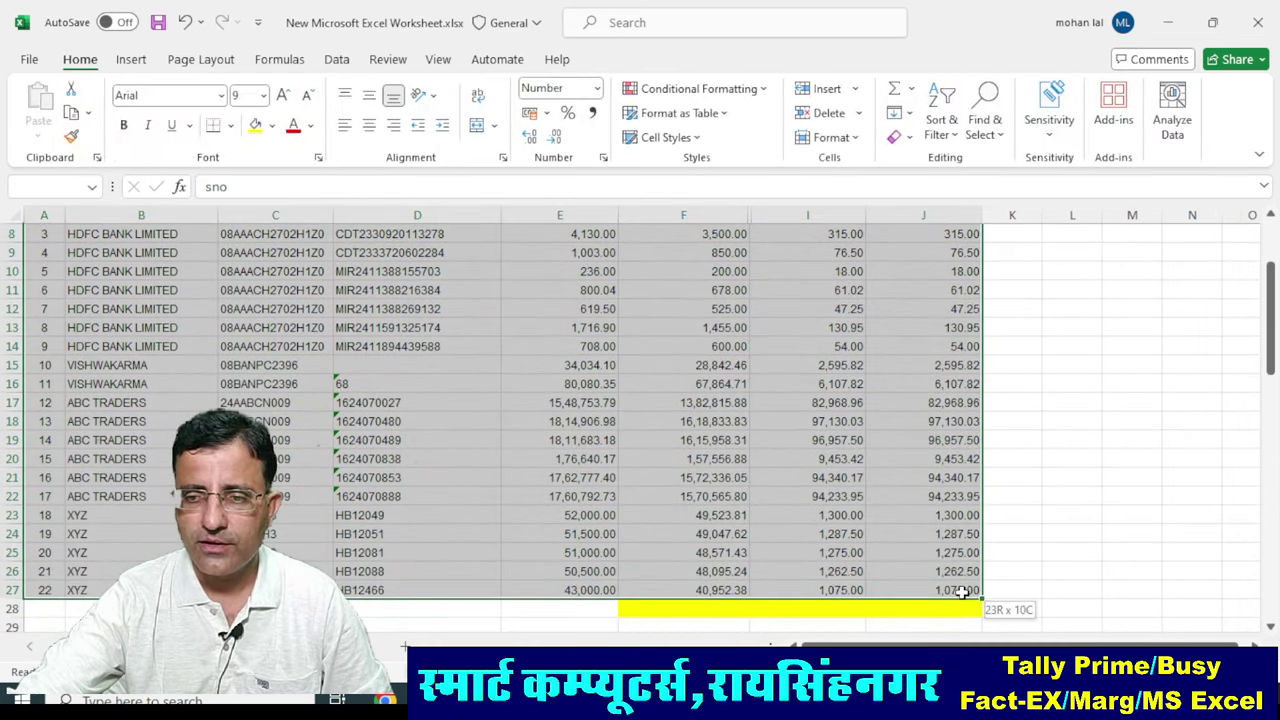
{"action": "key", "text": "ctrl+t"}
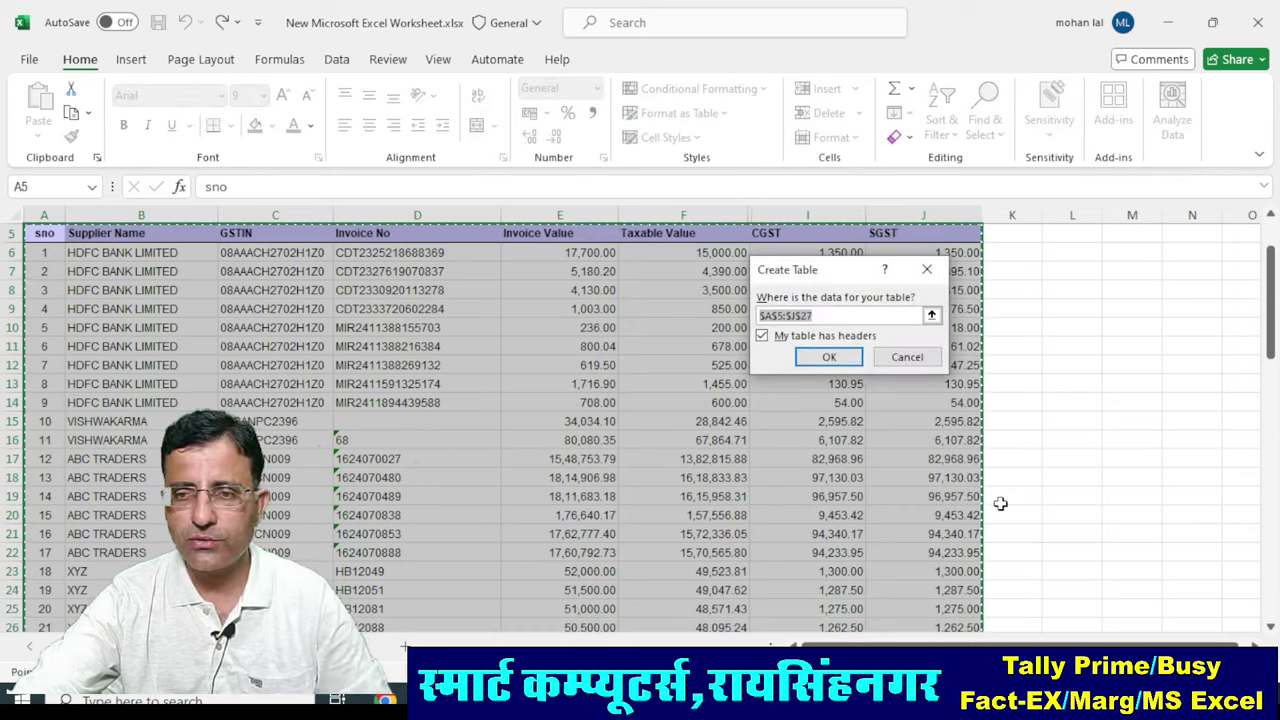
{"action": "left_click", "coordinate": [829, 356]}
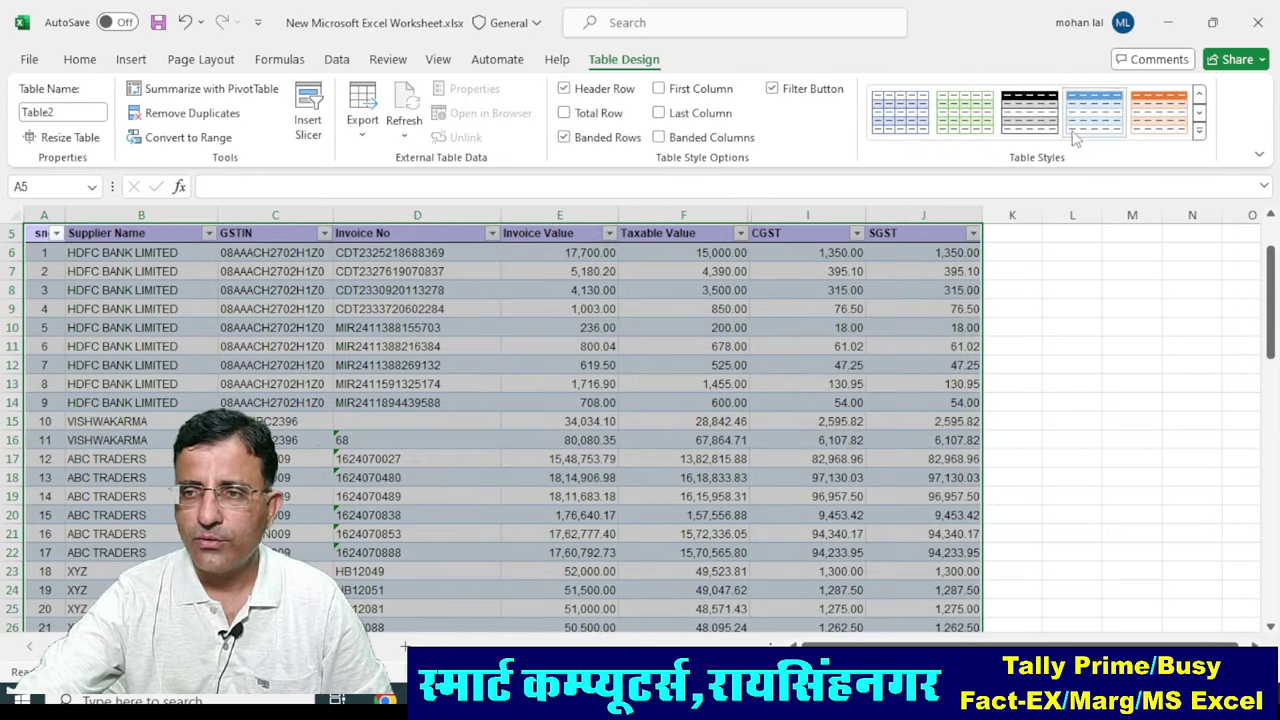
{"action": "left_click", "coordinate": [1150, 125]}
{"action": "left_click", "coordinate": [706, 402]}
{"action": "scroll", "coordinate": [707, 407], "scroll_direction": "up", "scroll_amount": 2}
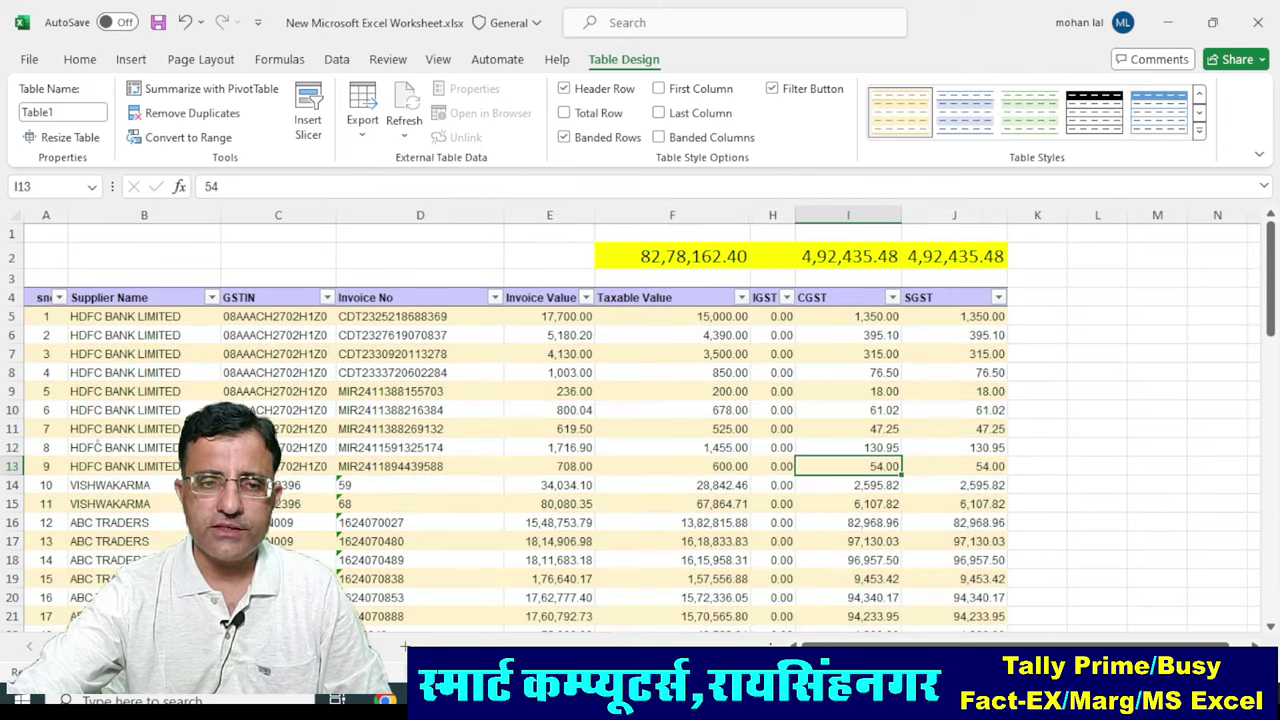
{"action": "scroll", "coordinate": [170, 370], "scroll_direction": "down", "scroll_amount": 1}
{"action": "scroll", "coordinate": [165, 360], "scroll_direction": "up", "scroll_amount": 1}
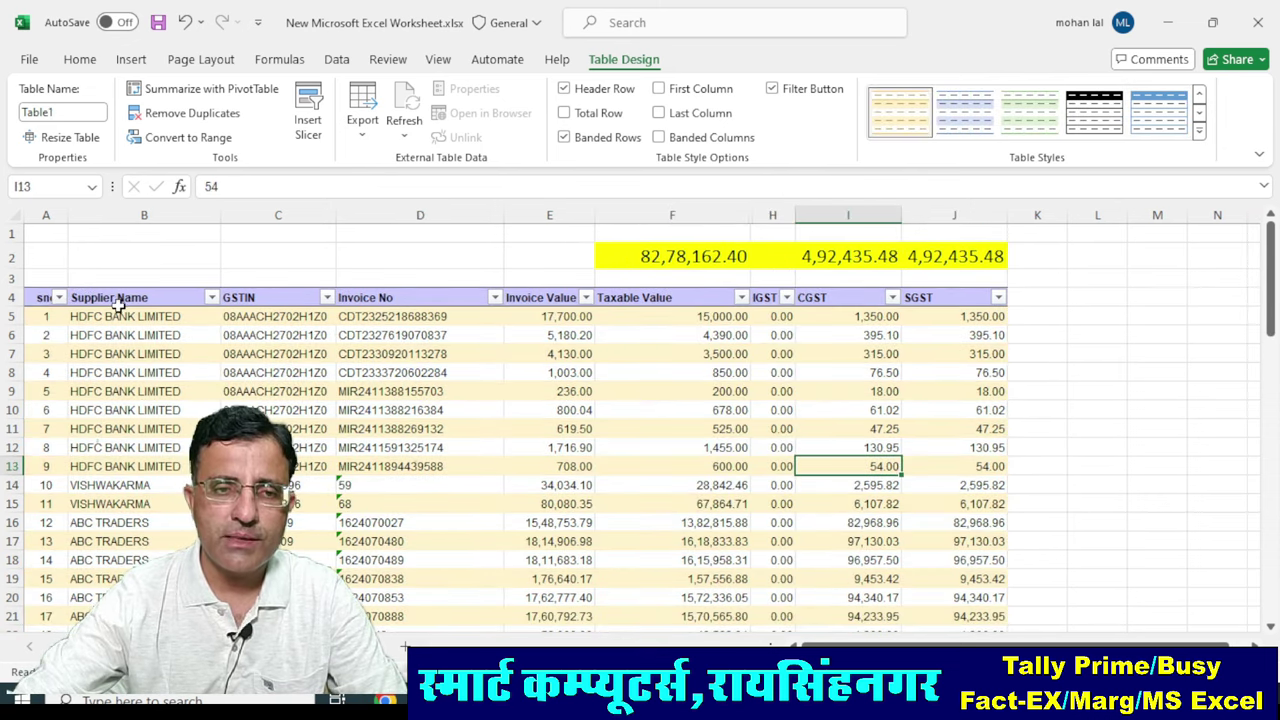
Filter Supplier Name to ABC TRADERS only, then select F2:J2 to see the unchanged SUM totals.
{"action": "scroll", "coordinate": [134, 334], "scroll_direction": "down", "scroll_amount": 4}
{"action": "scroll", "coordinate": [140, 340], "scroll_direction": "up", "scroll_amount": 4}
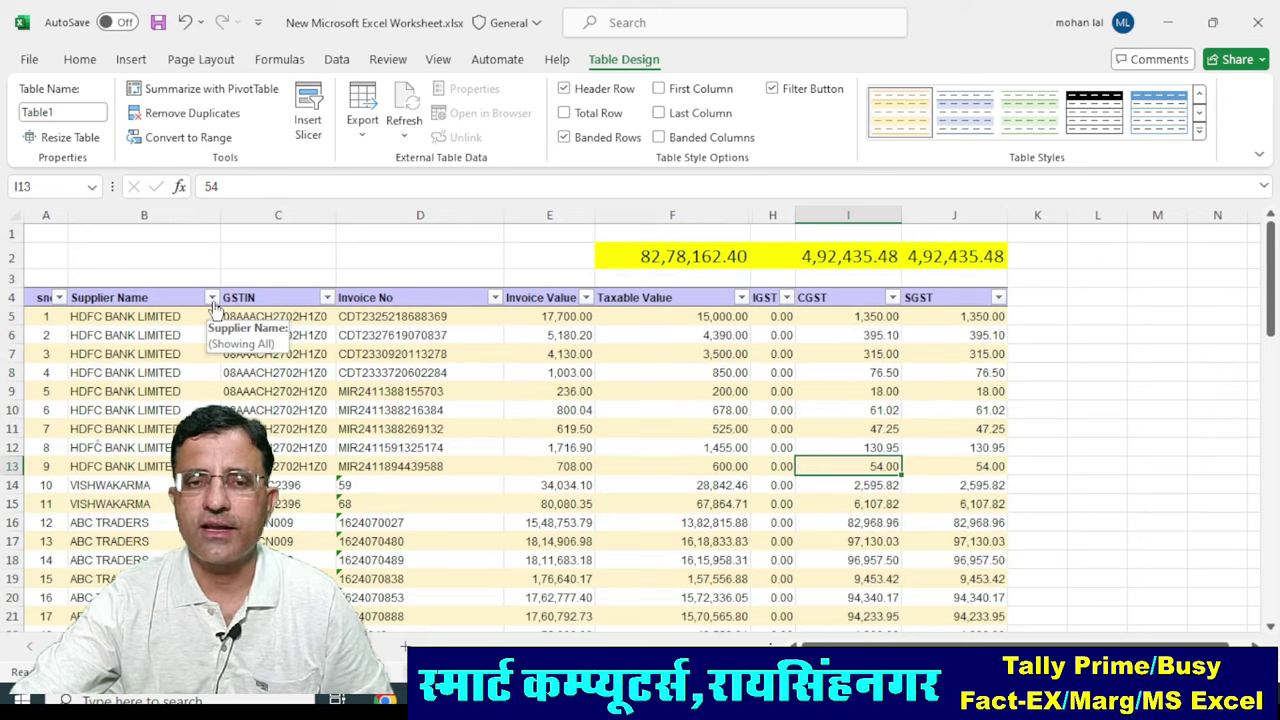
{"action": "left_click", "coordinate": [212, 298]}
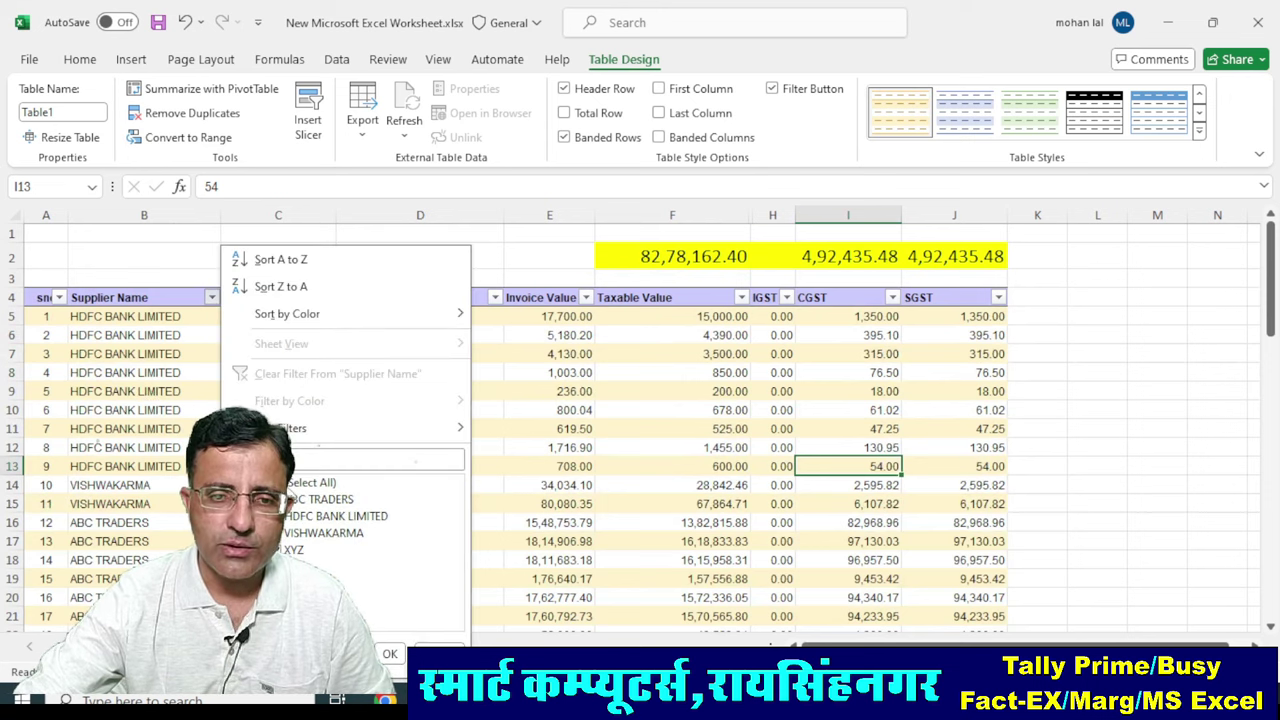
{"action": "left_click", "coordinate": [300, 482]}
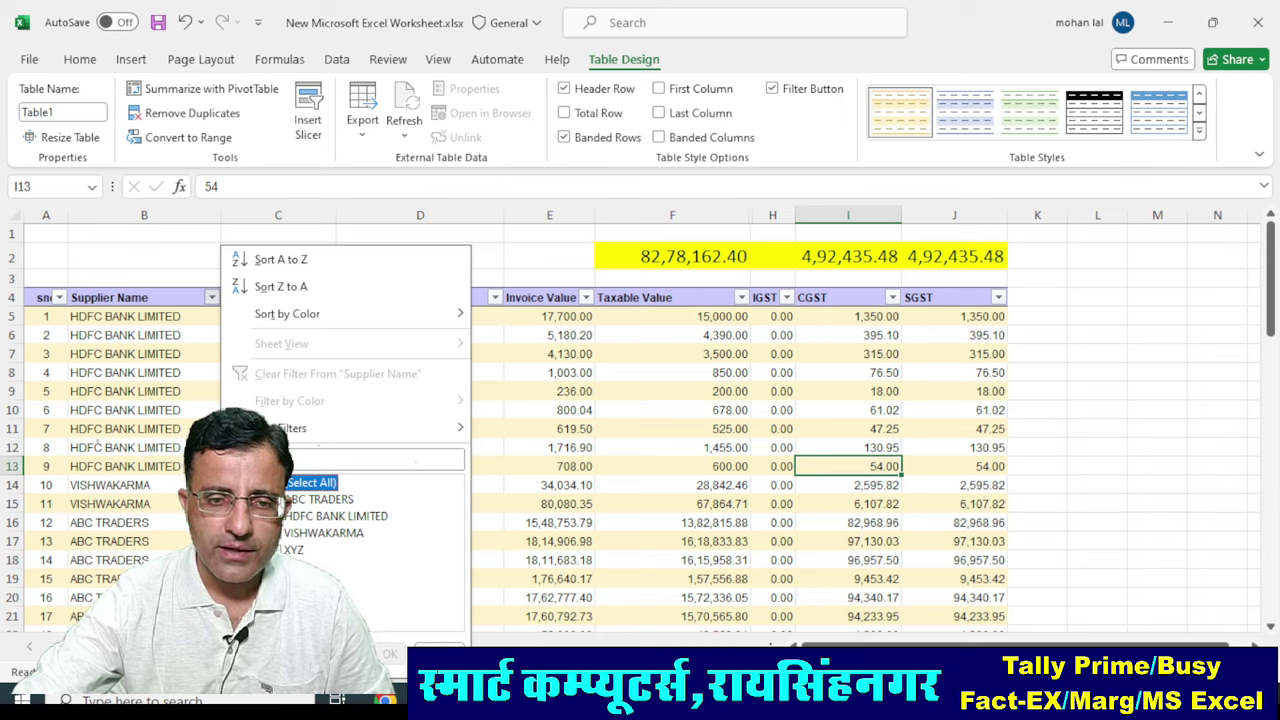
{"action": "left_click", "coordinate": [318, 499]}
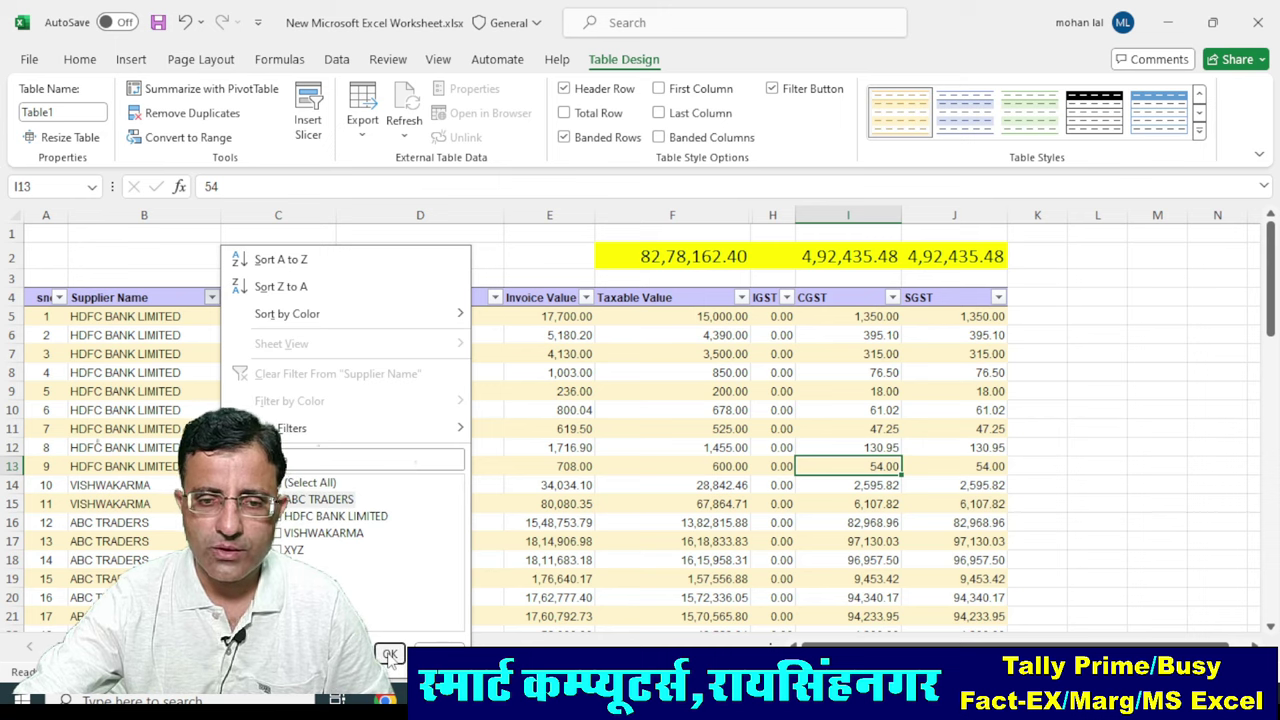
{"action": "left_click", "coordinate": [390, 655]}
{"action": "left_click", "coordinate": [530, 531]}
{"action": "left_click", "coordinate": [536, 559]}
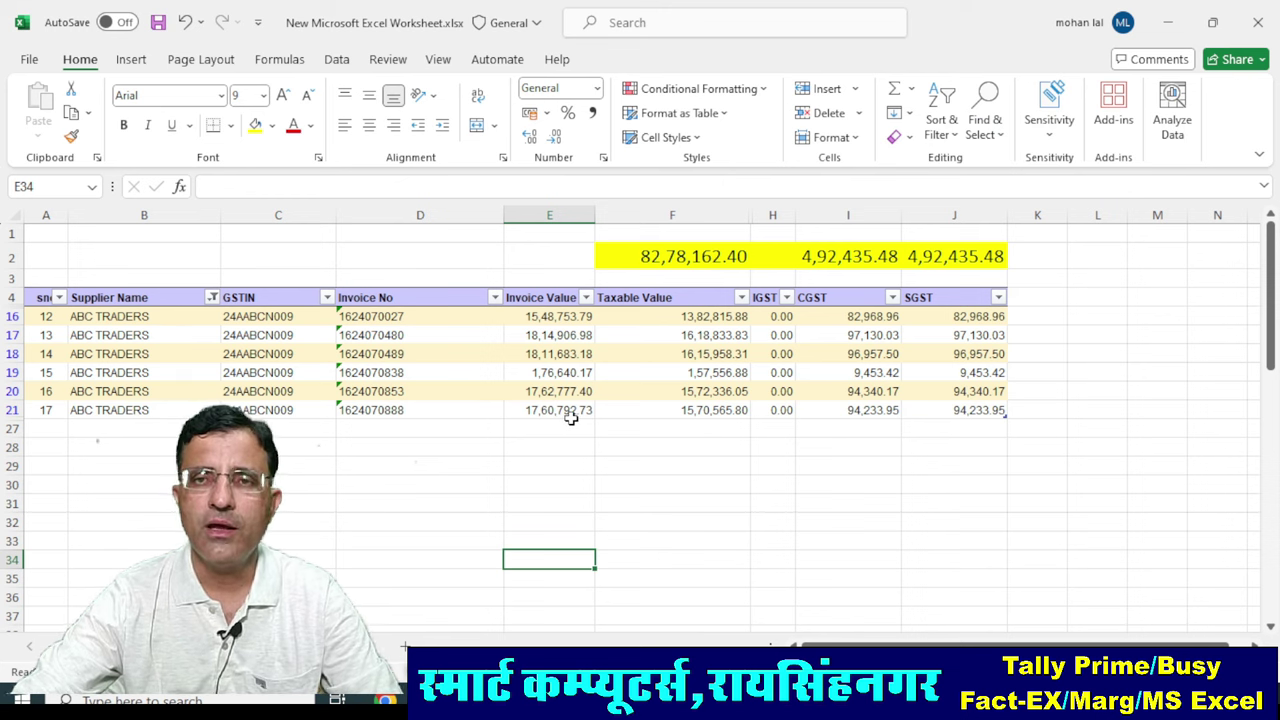
{"action": "left_click", "coordinate": [655, 256]}
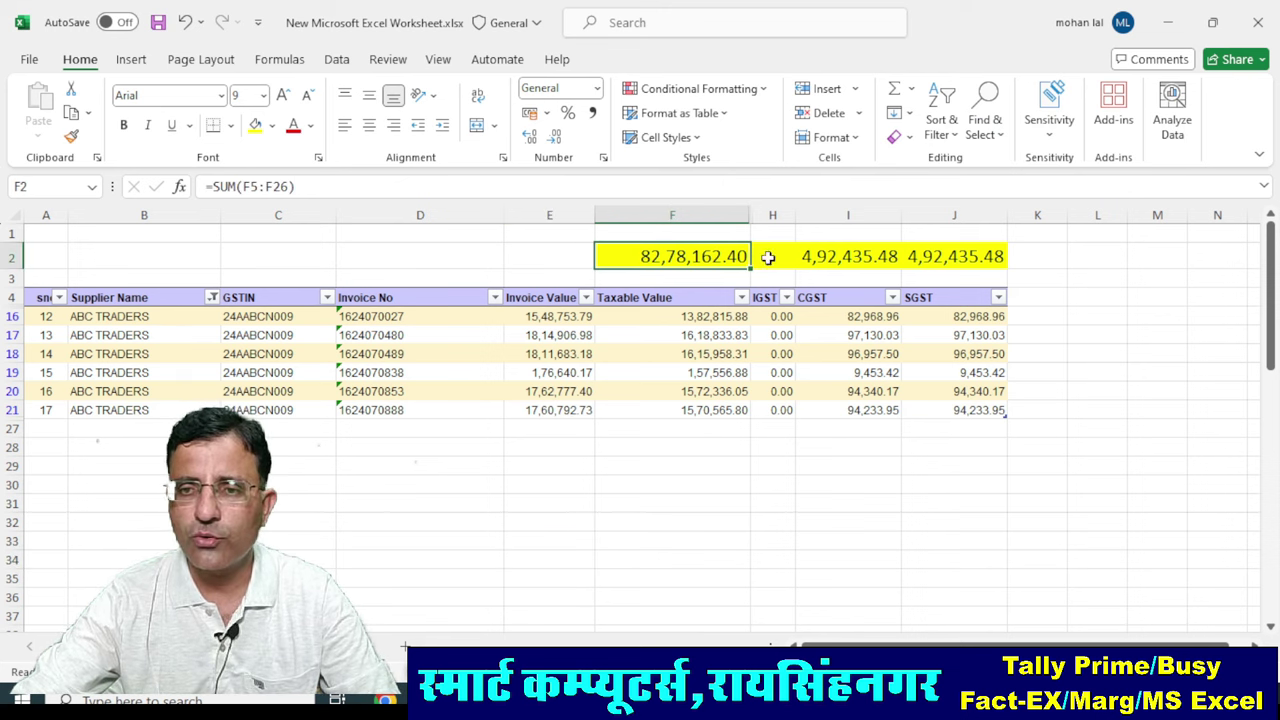
{"action": "left_click", "coordinate": [986, 257], "text": "shift"}
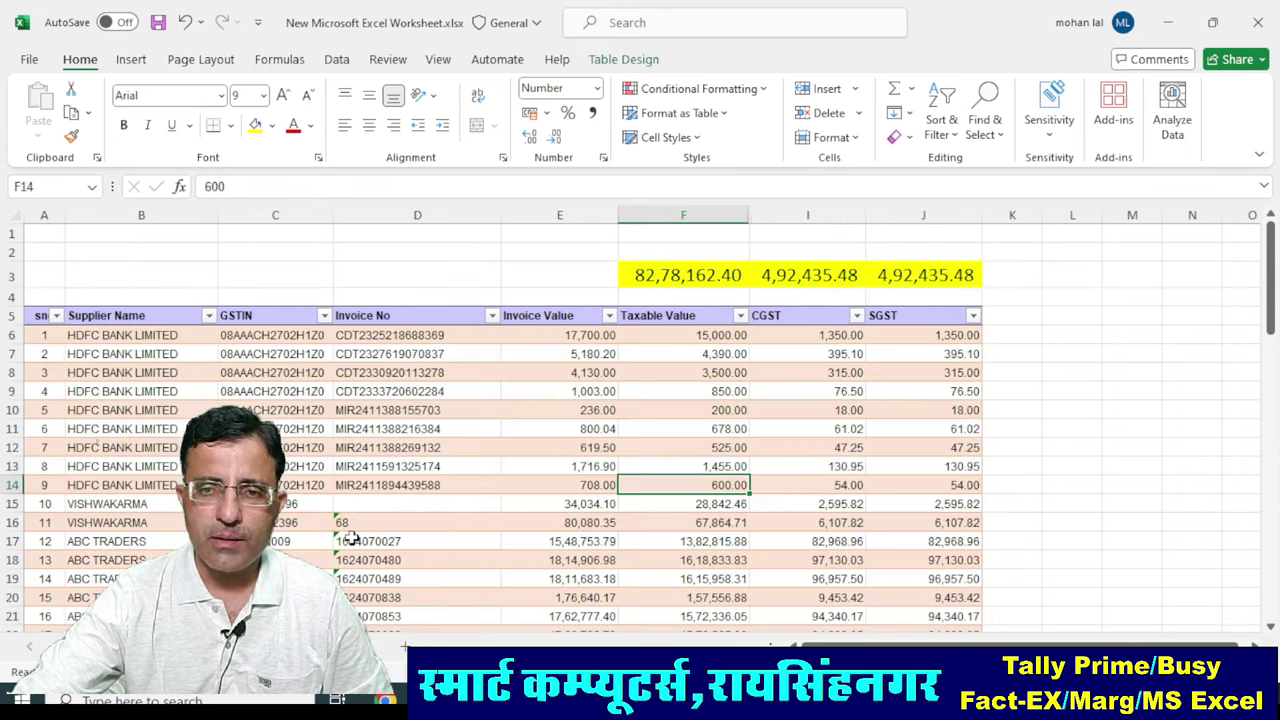
Filter Supplier Name to ABC TRADERS and inspect the SUBTOTAL formula in F3.
{"action": "left_click", "coordinate": [542, 403]}
{"action": "scroll", "coordinate": [223, 335], "scroll_direction": "down", "scroll_amount": 1}
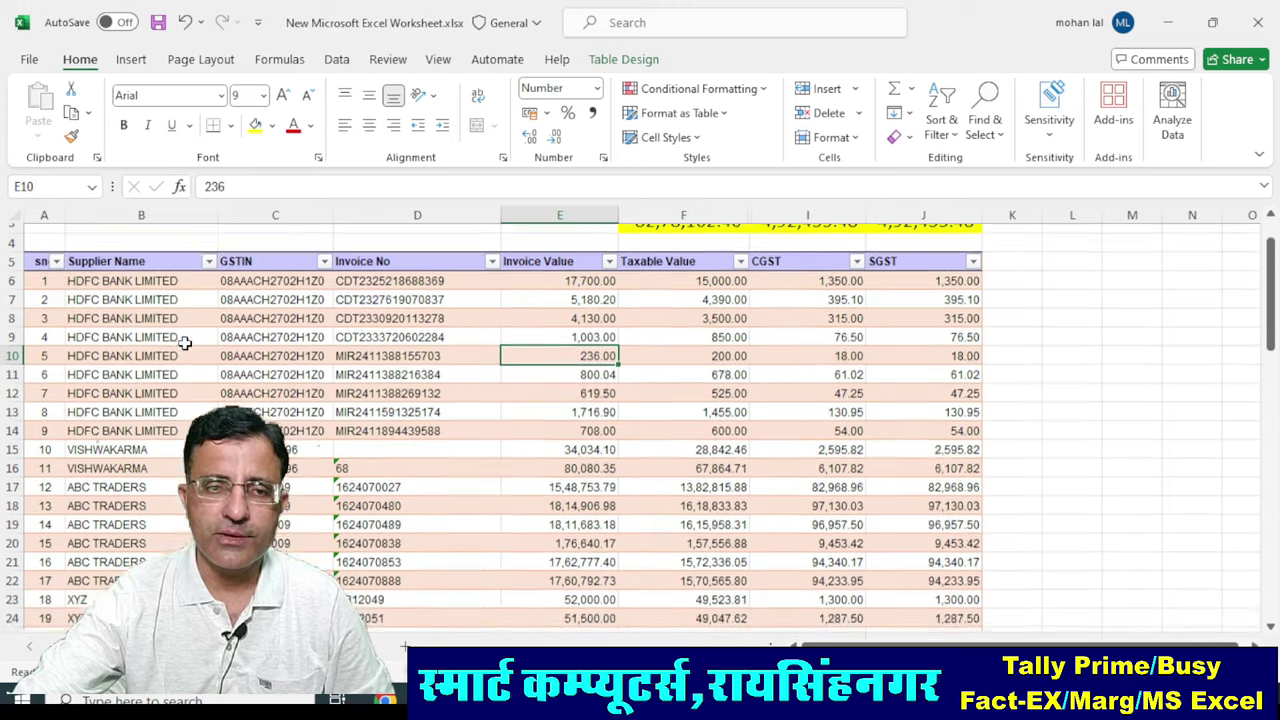
{"action": "scroll", "coordinate": [207, 320], "scroll_direction": "up", "scroll_amount": 1}
{"action": "left_click", "coordinate": [208, 316]}
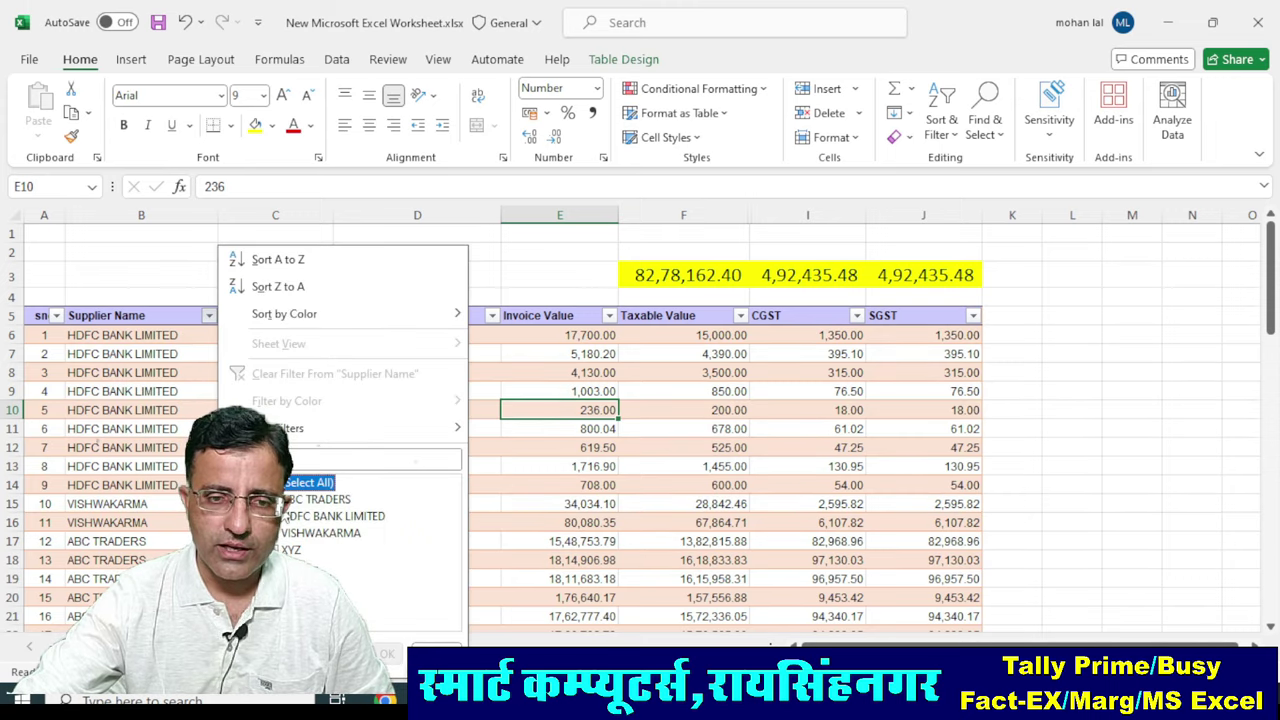
{"action": "left_click", "coordinate": [316, 499]}
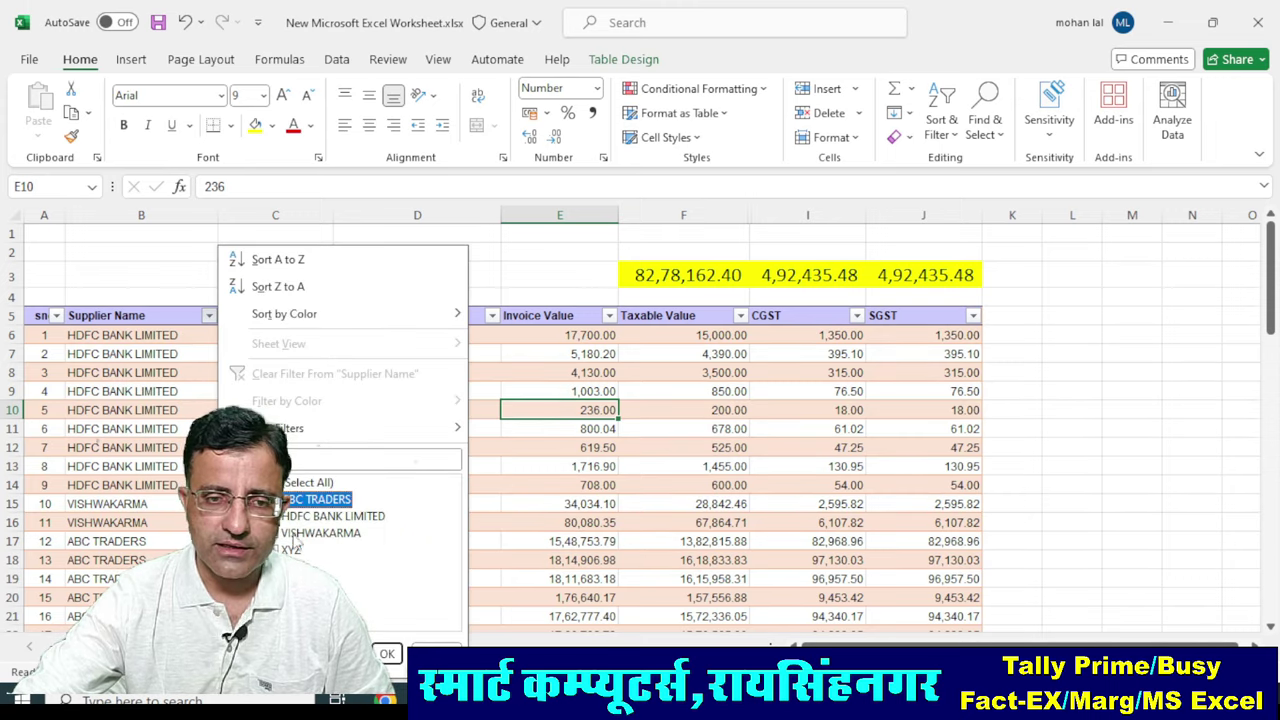
{"action": "left_click", "coordinate": [388, 653]}
{"action": "left_click", "coordinate": [650, 496]}
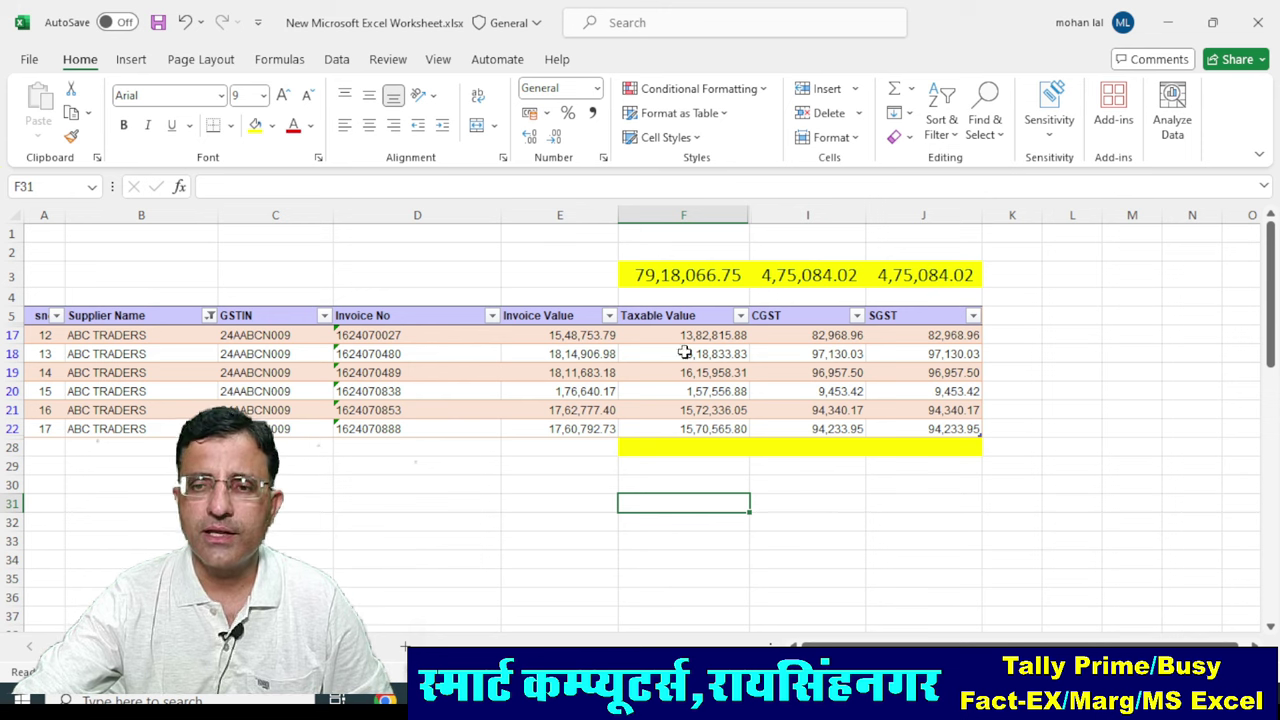
{"action": "left_click", "coordinate": [651, 274]}
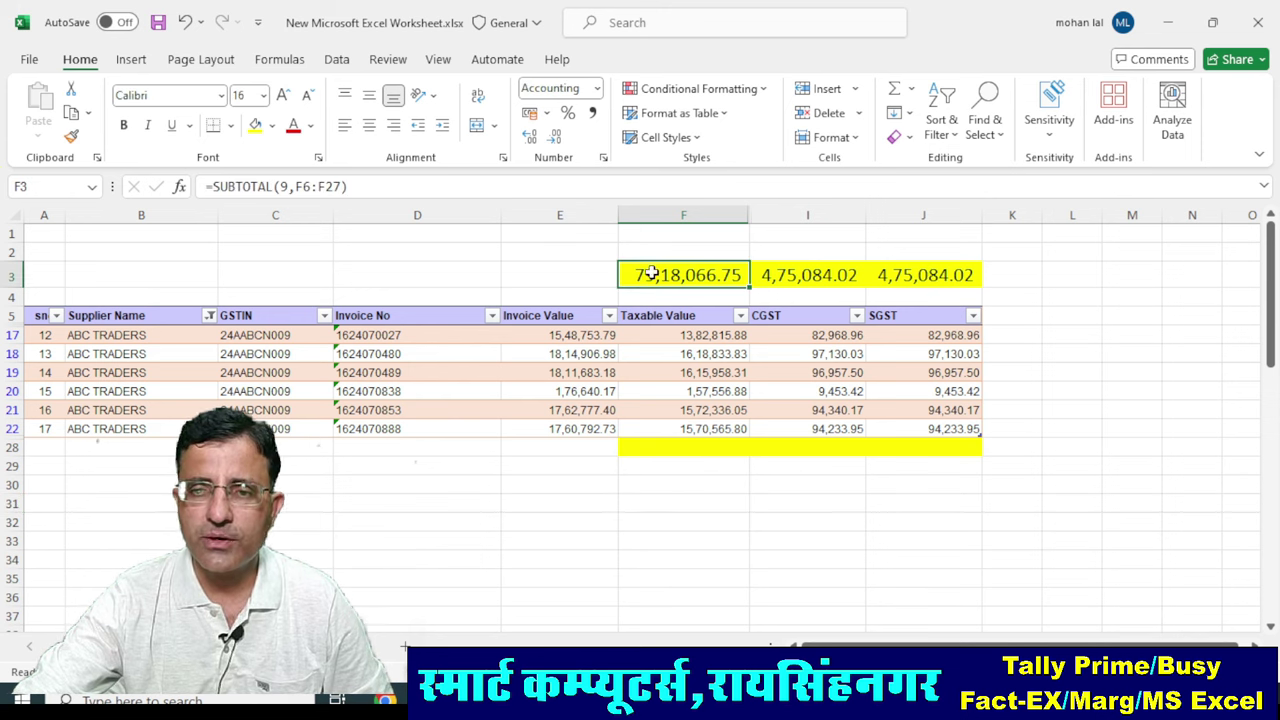
{"action": "left_click", "coordinate": [666, 503]}
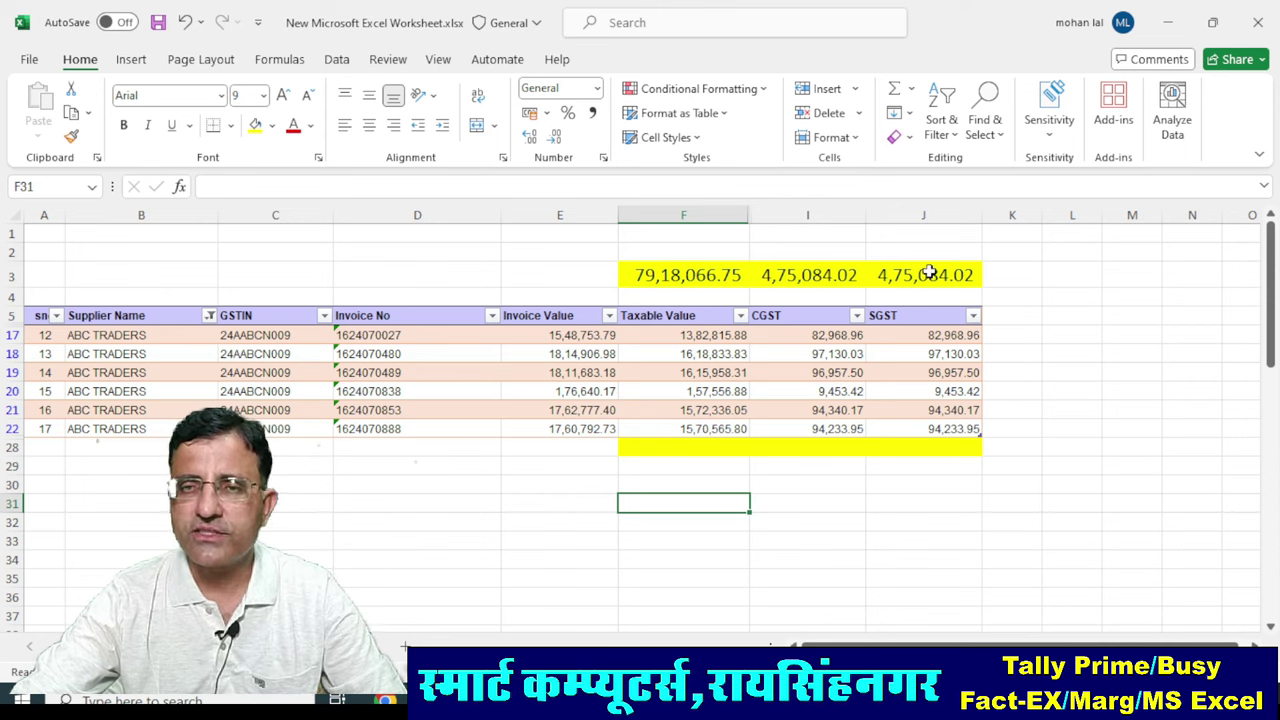
Switch the filter to HDFC BANK LIMITED, check F3's subtotal and select visible Taxable Values F6:F14.
{"action": "left_click", "coordinate": [209, 315]}
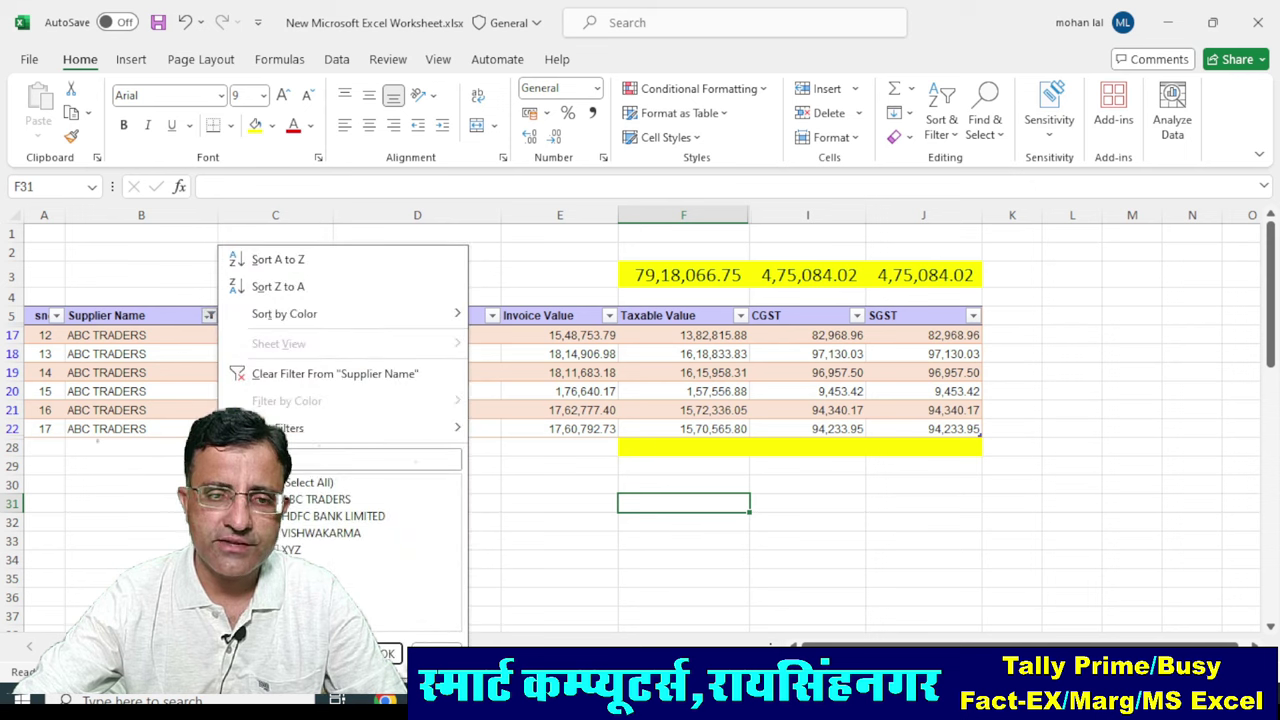
{"action": "left_click", "coordinate": [316, 499]}
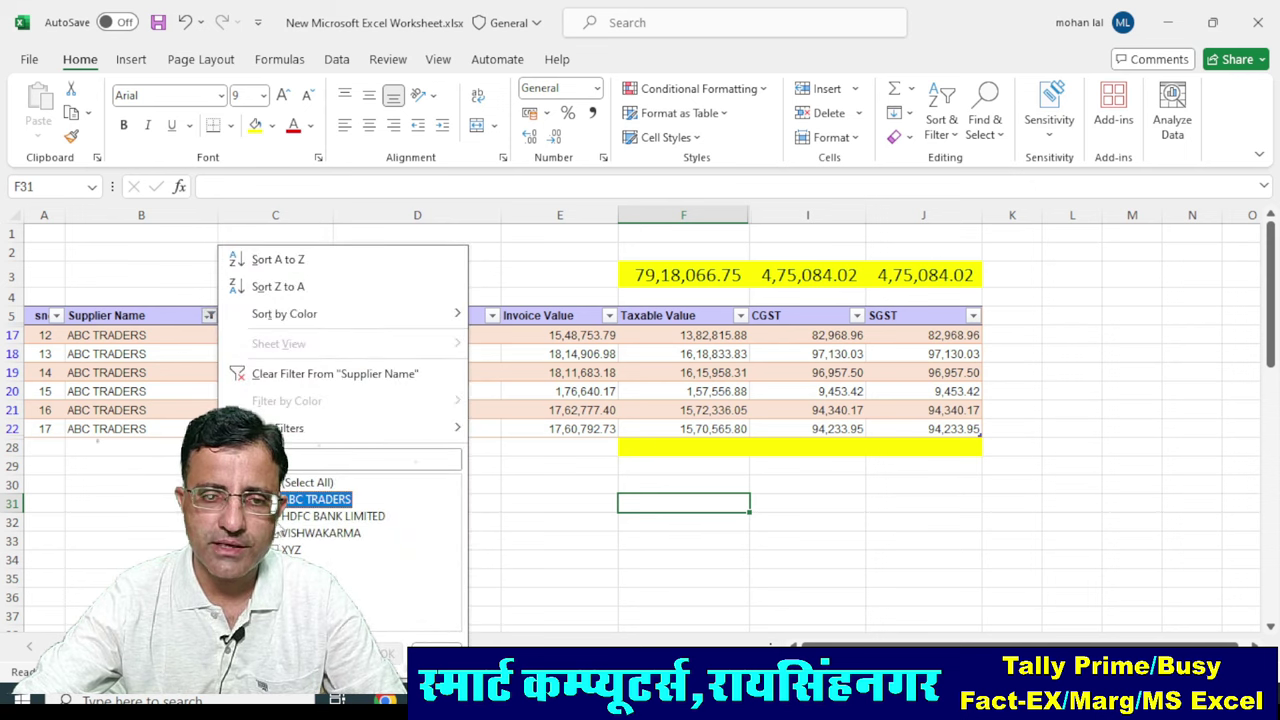
{"action": "left_click", "coordinate": [333, 516]}
{"action": "left_click", "coordinate": [393, 654]}
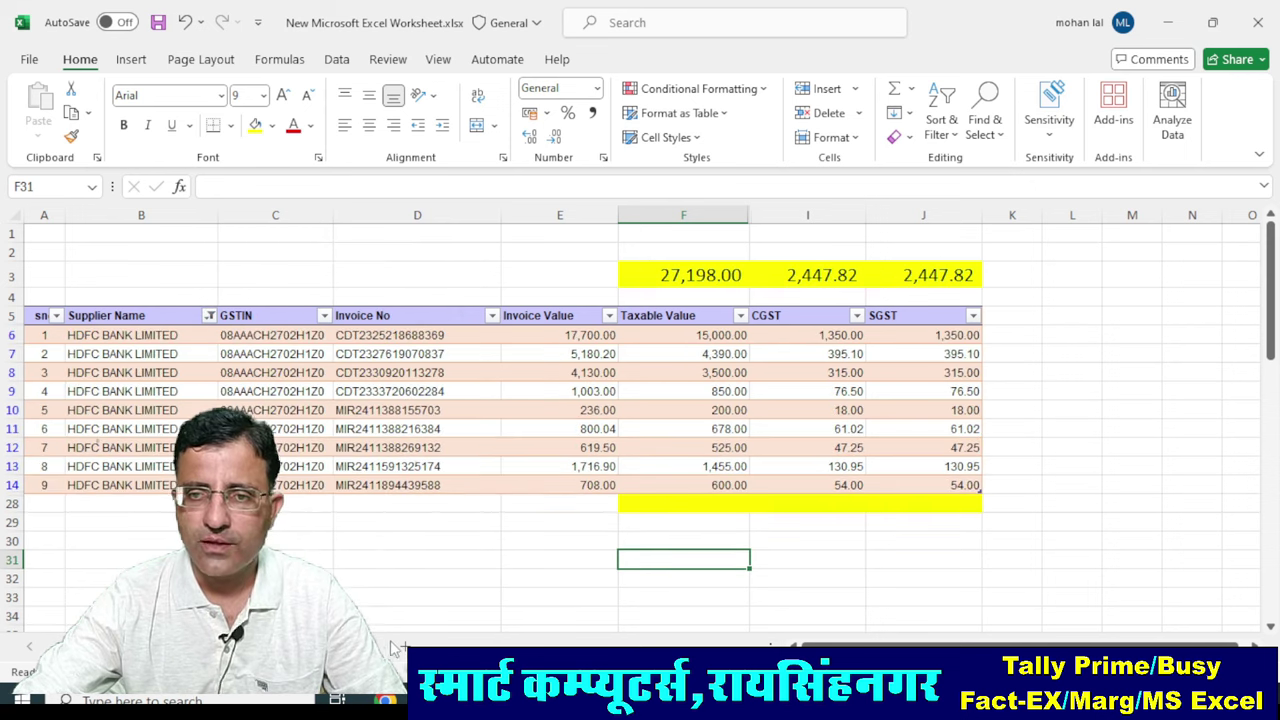
{"action": "left_click", "coordinate": [569, 560]}
{"action": "left_click", "coordinate": [679, 283]}
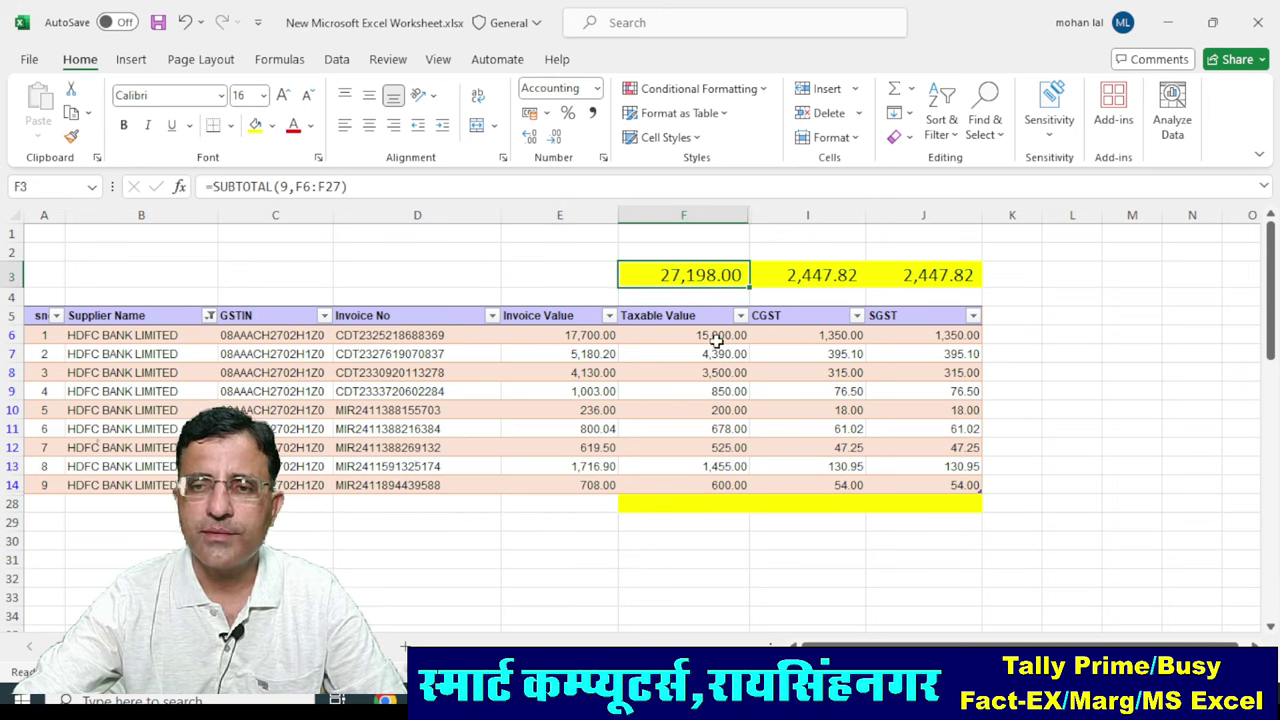
{"action": "left_click_drag", "start_coordinate": [705, 339], "coordinate": [710, 480]}
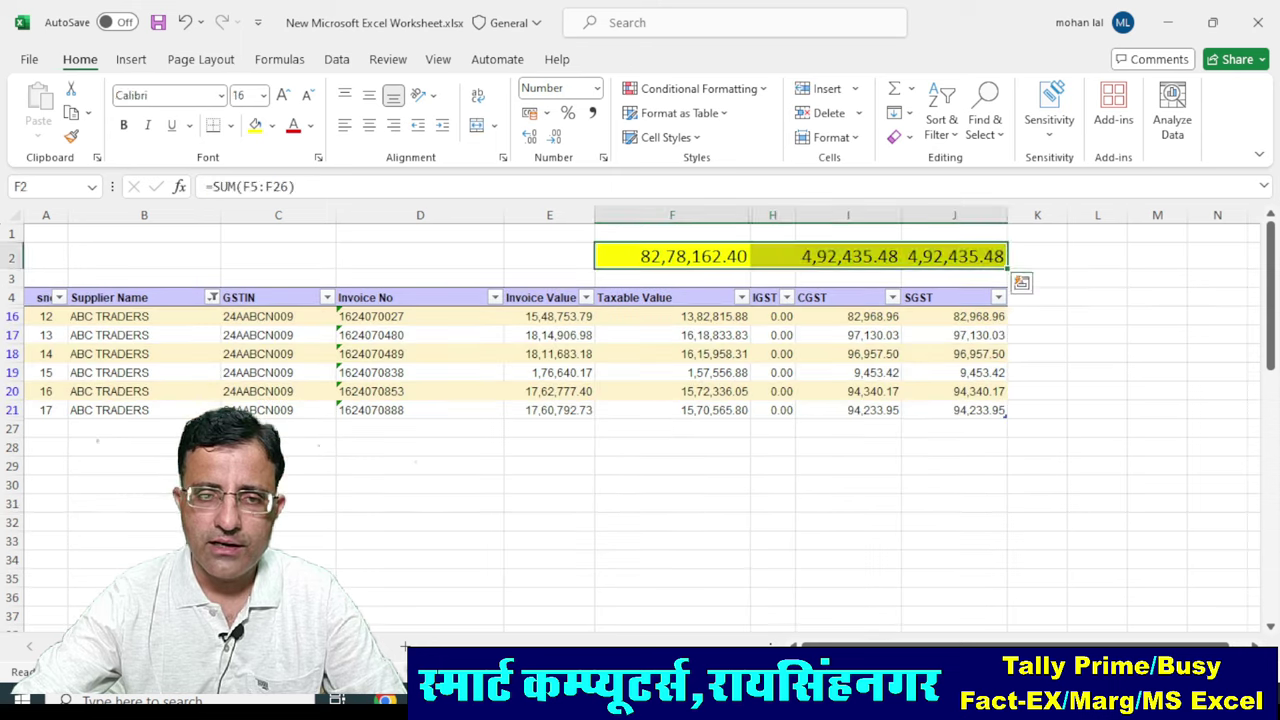
Swap the Supplier Name filter from ABC TRADERS to HDFC BANK LIMITED and compare the F2:J2 SUM totals.
{"action": "left_click", "coordinate": [212, 297]}
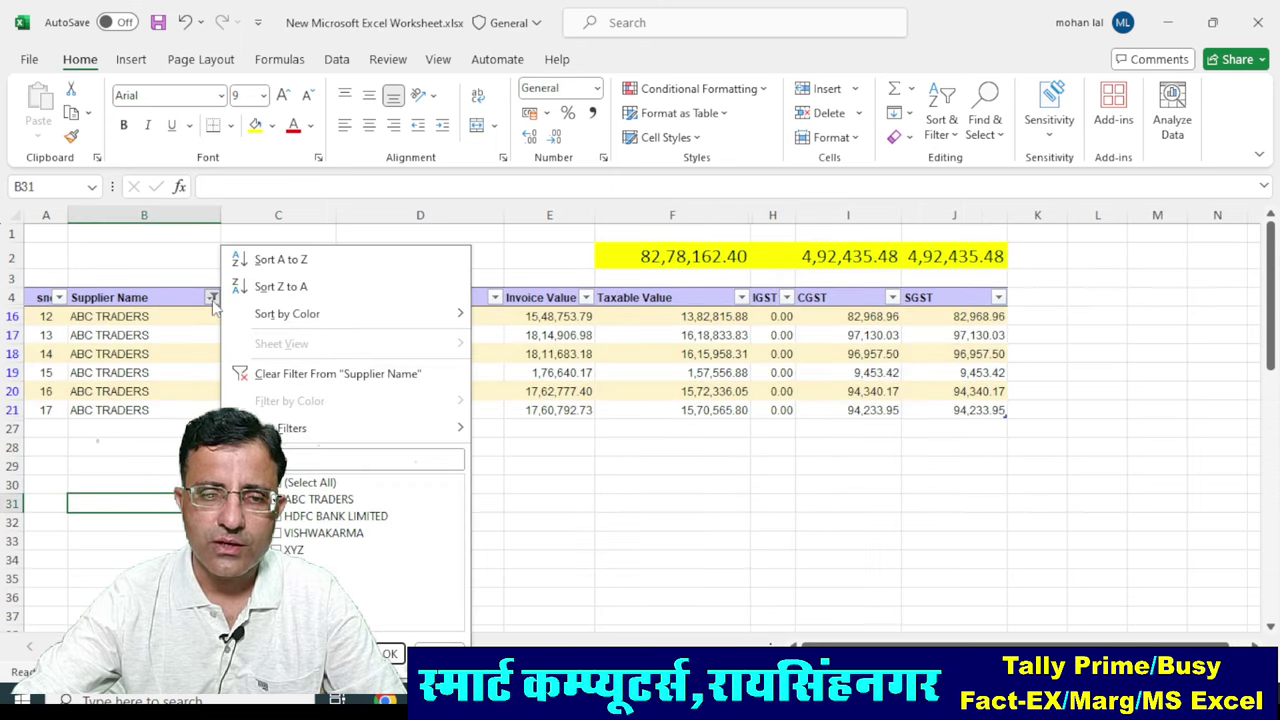
{"action": "left_click", "coordinate": [279, 499]}
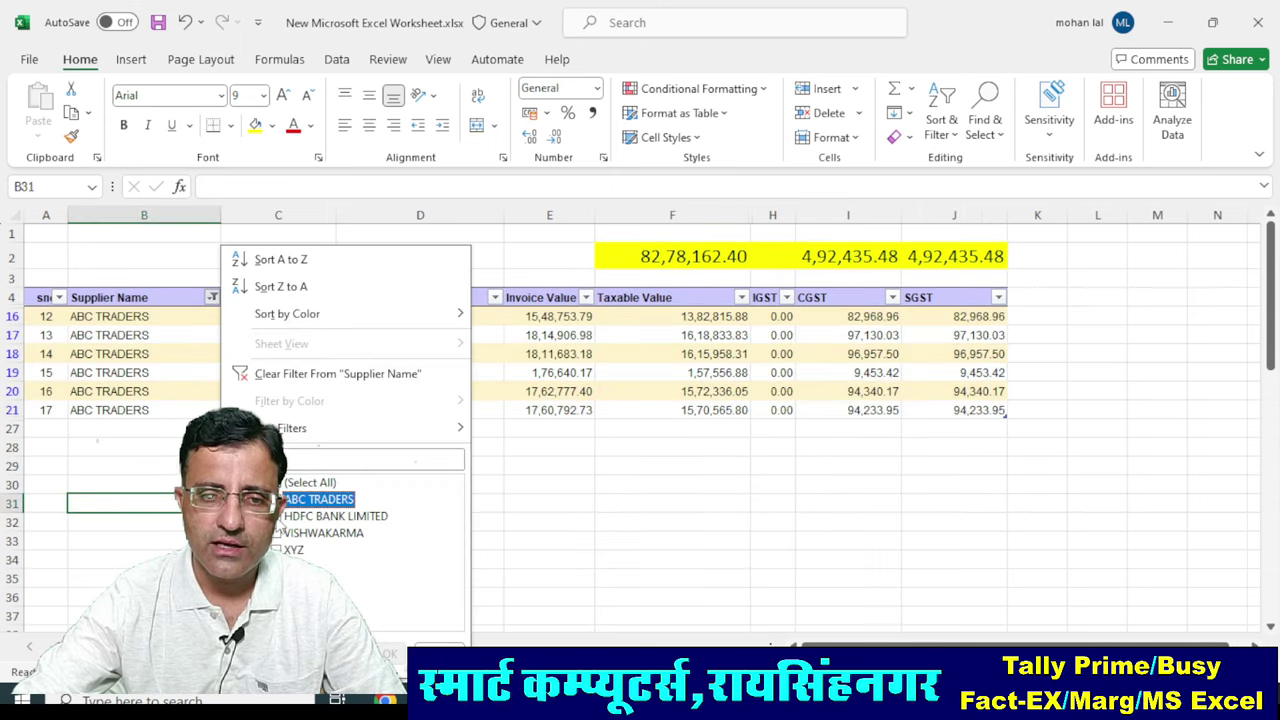
{"action": "left_click", "coordinate": [278, 516]}
{"action": "left_click", "coordinate": [388, 654]}
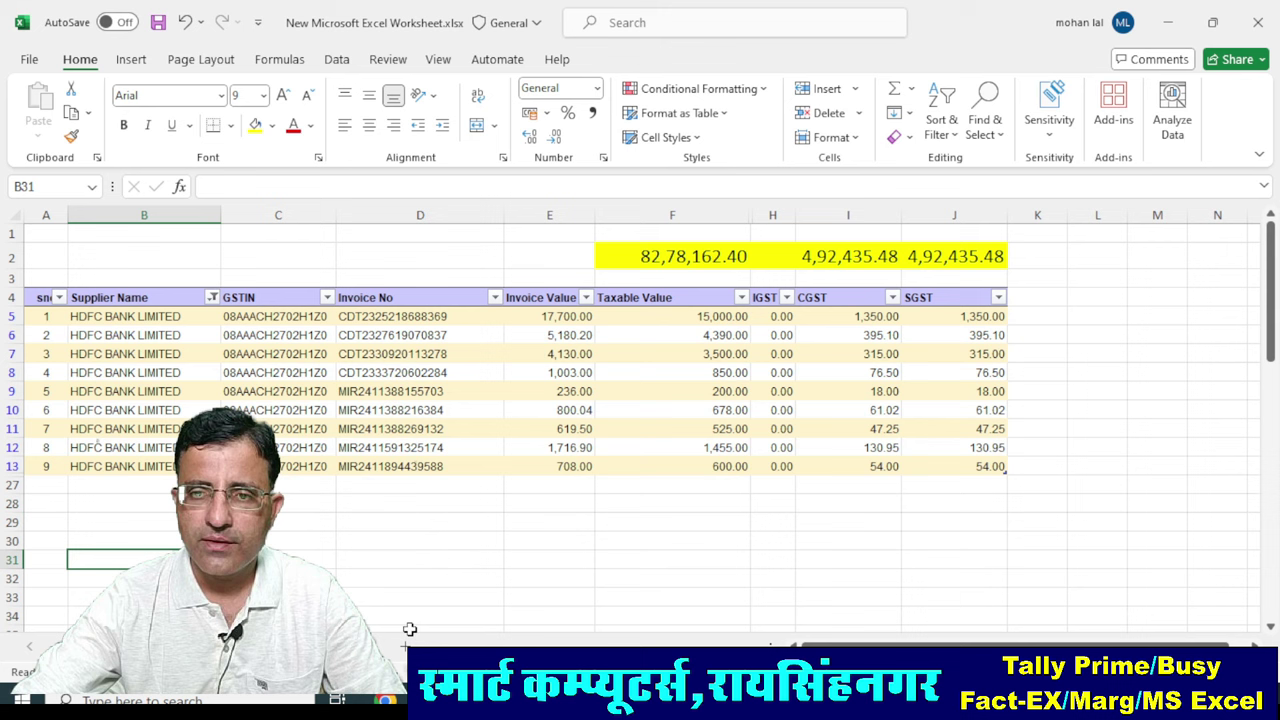
{"action": "left_click", "coordinate": [689, 548]}
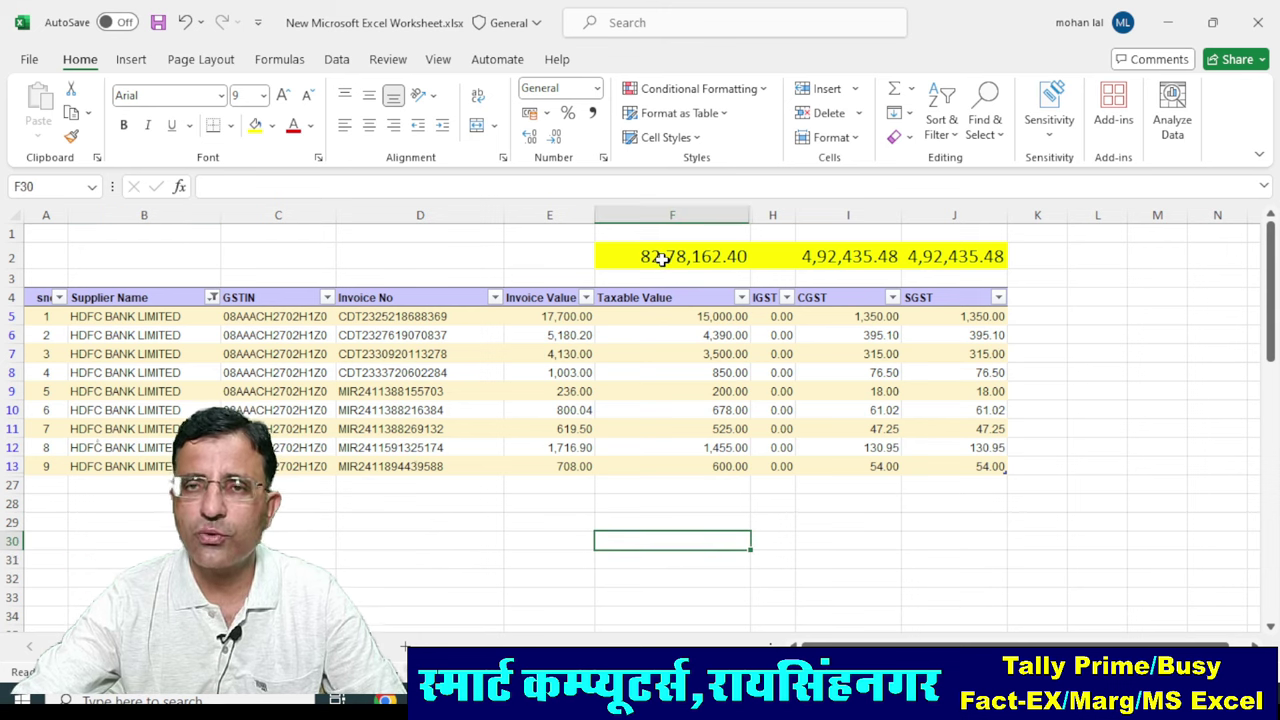
{"action": "left_click_drag", "start_coordinate": [662, 258], "coordinate": [952, 264]}
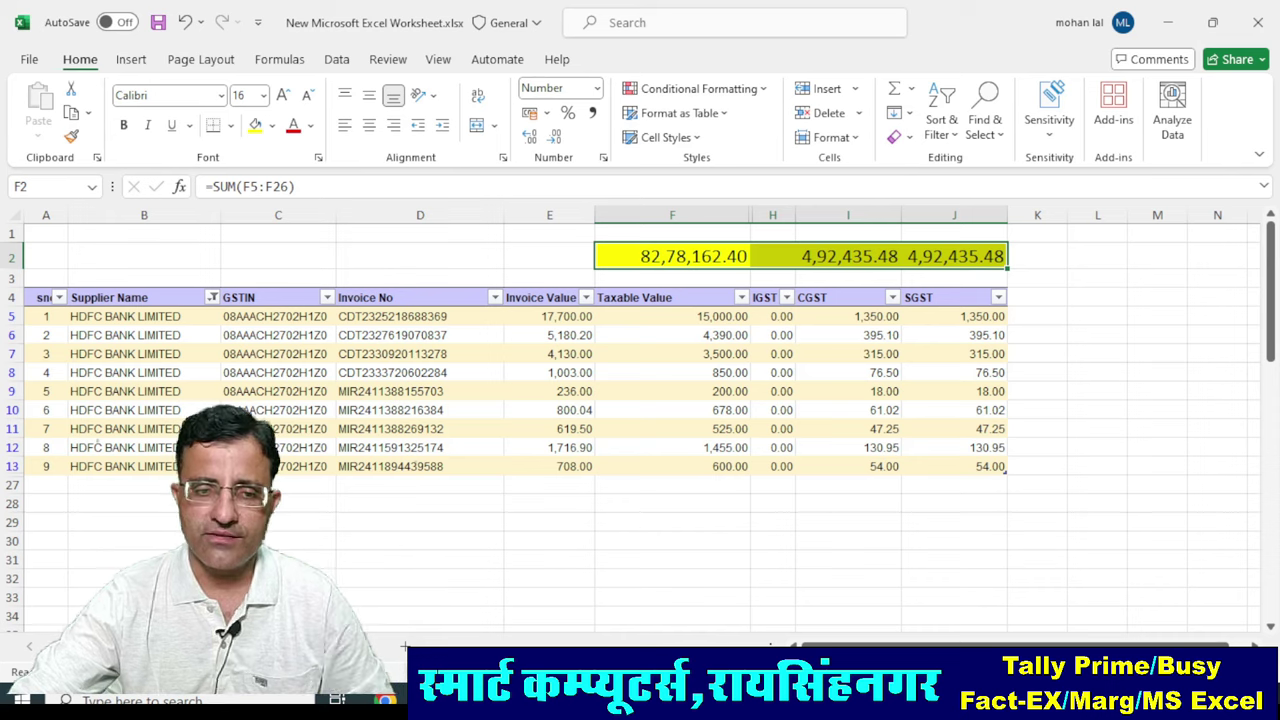
{"action": "left_click", "coordinate": [631, 526]}
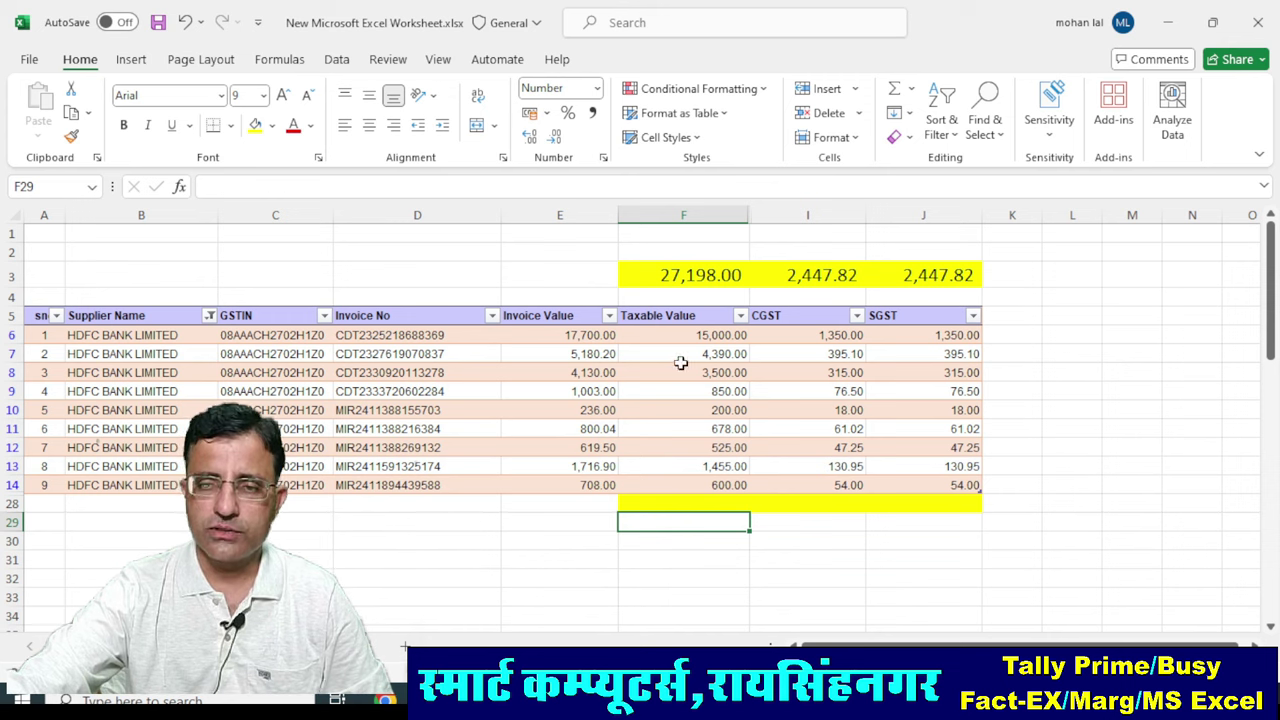
Change the Supplier Name filter from HDFC BANK LIMITED to VISHWAKARMA and XYZ.
{"action": "left_click", "coordinate": [705, 278]}
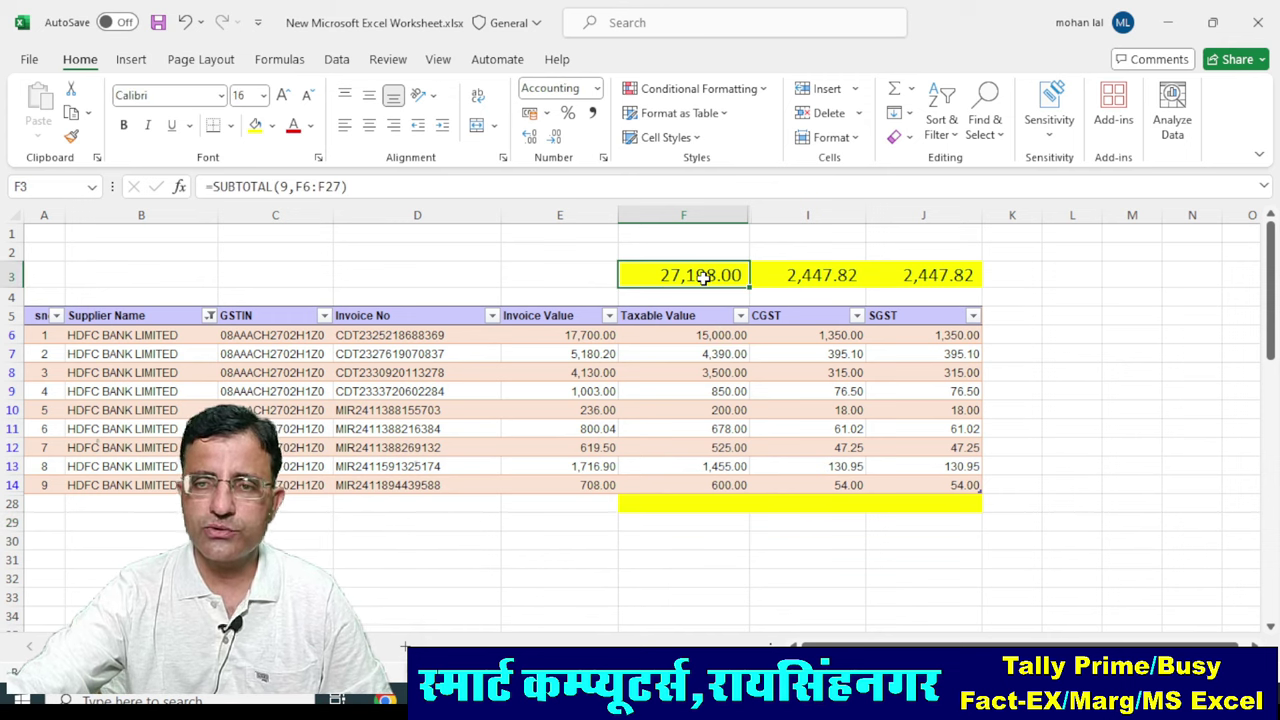
{"action": "left_click", "coordinate": [209, 316]}
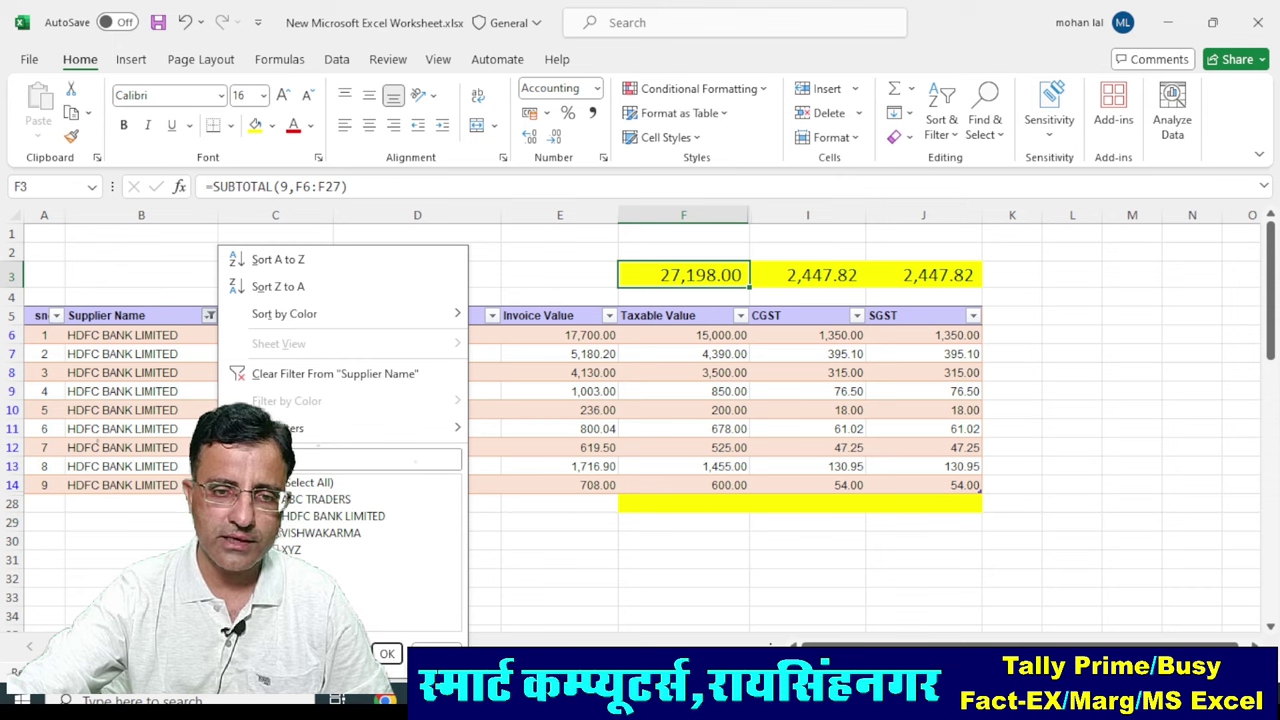
{"action": "left_click", "coordinate": [333, 516]}
{"action": "left_click", "coordinate": [300, 533]}
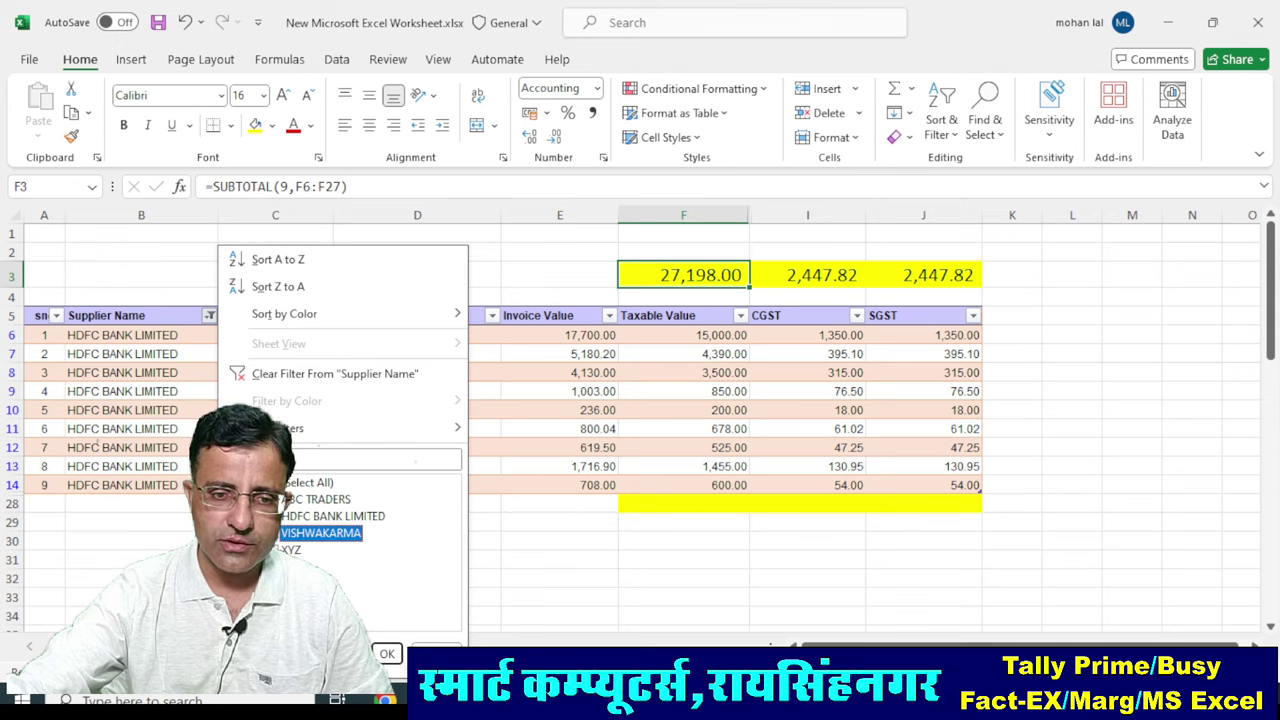
{"action": "left_click", "coordinate": [291, 550]}
{"action": "left_click", "coordinate": [388, 655]}
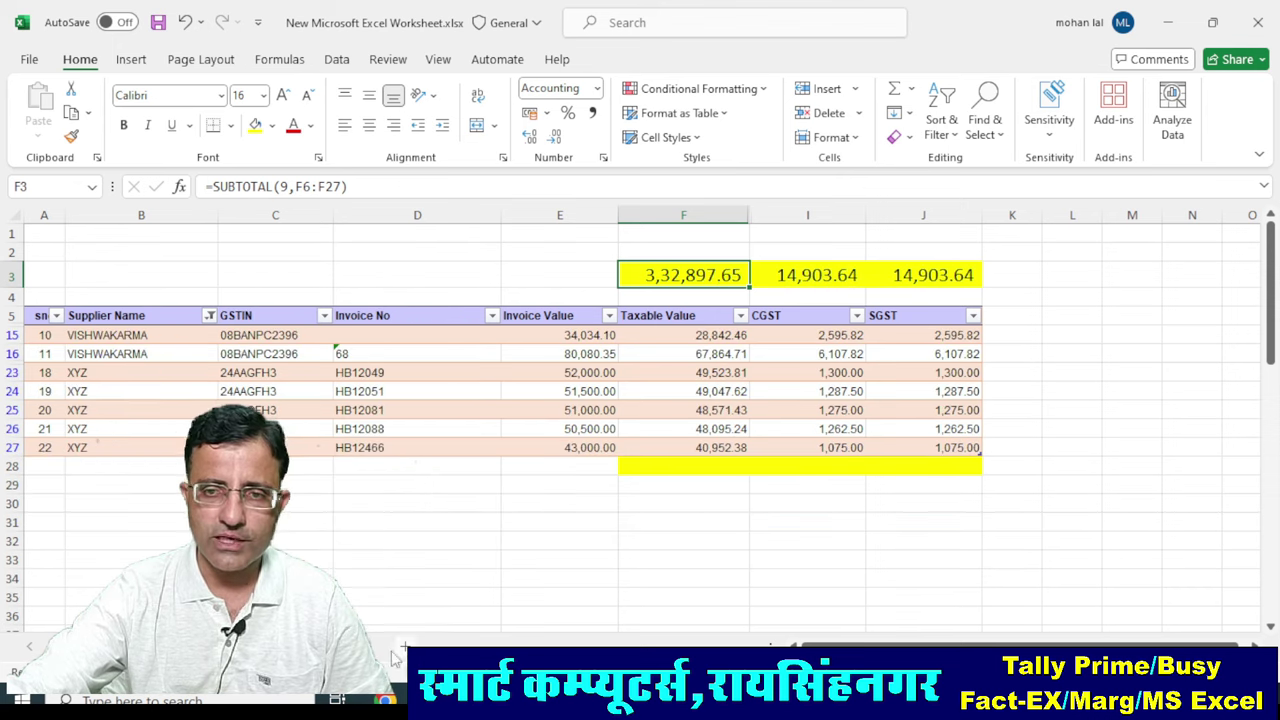
{"action": "left_click", "coordinate": [657, 543]}
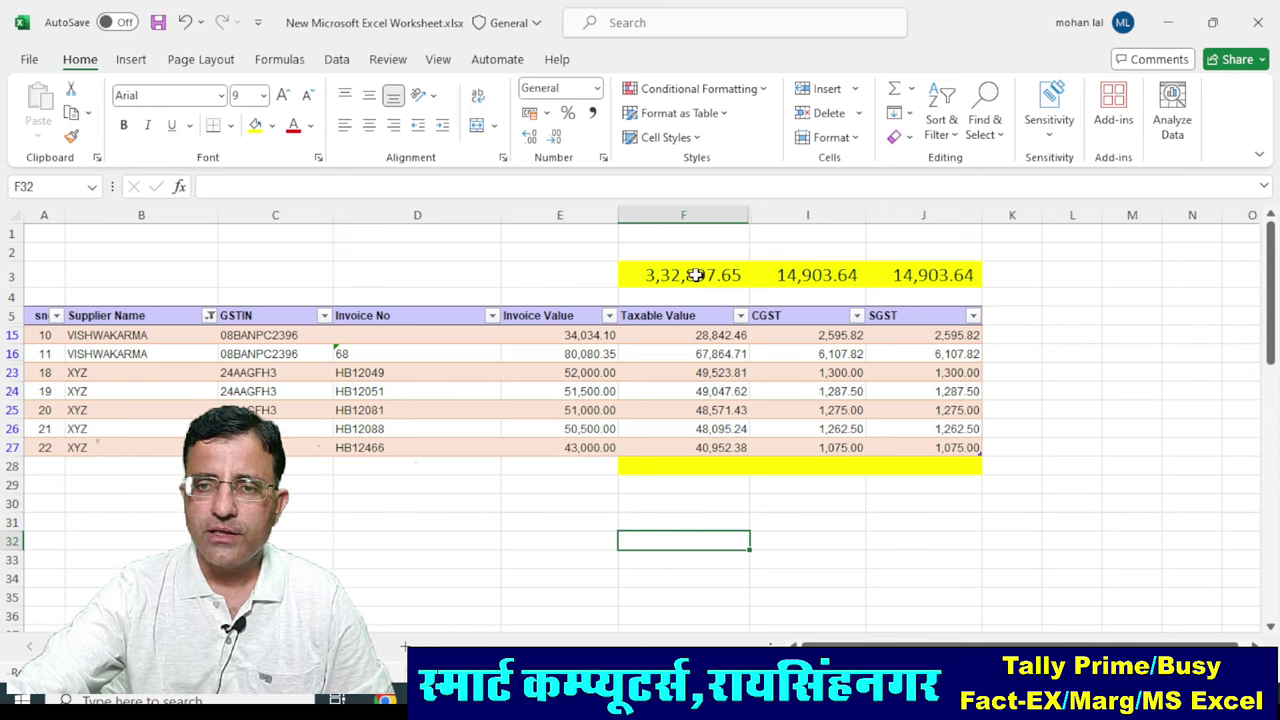
Narrow the filter to VISHWAKARMA only and check the F3 subtotal against the two visible values.
{"action": "left_click", "coordinate": [209, 315]}
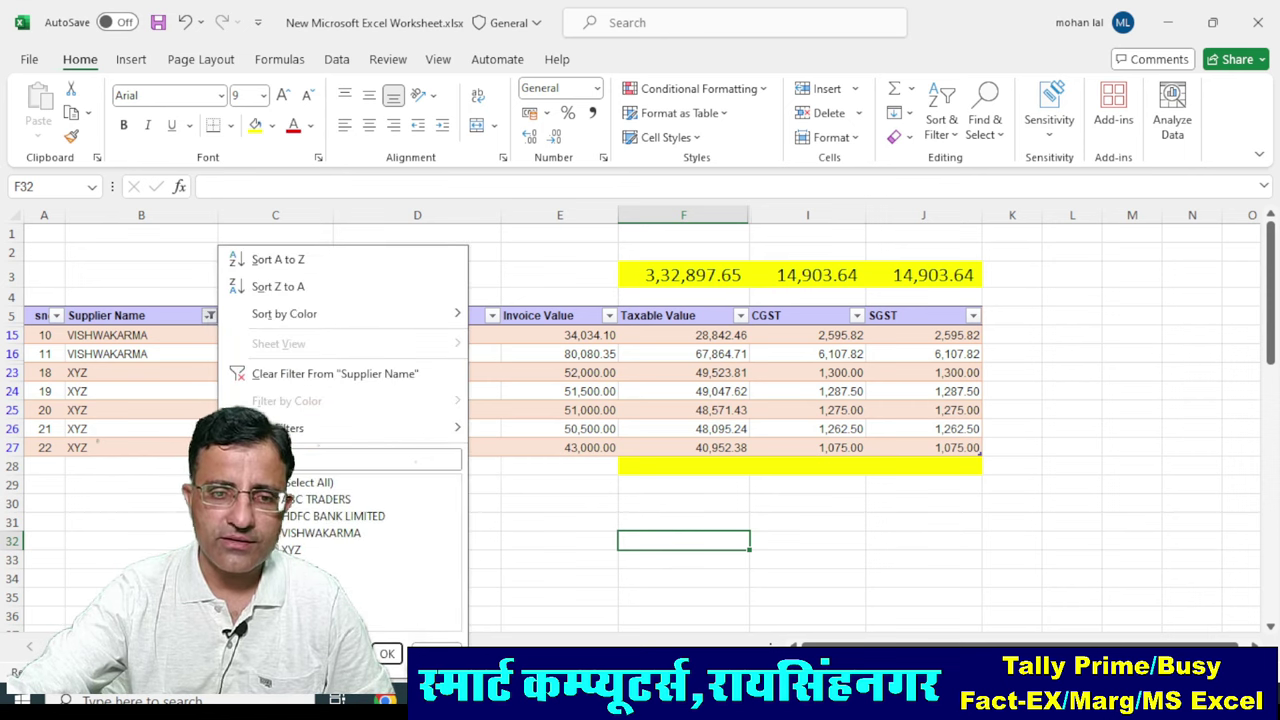
{"action": "left_click", "coordinate": [387, 653]}
{"action": "left_click", "coordinate": [560, 485]}
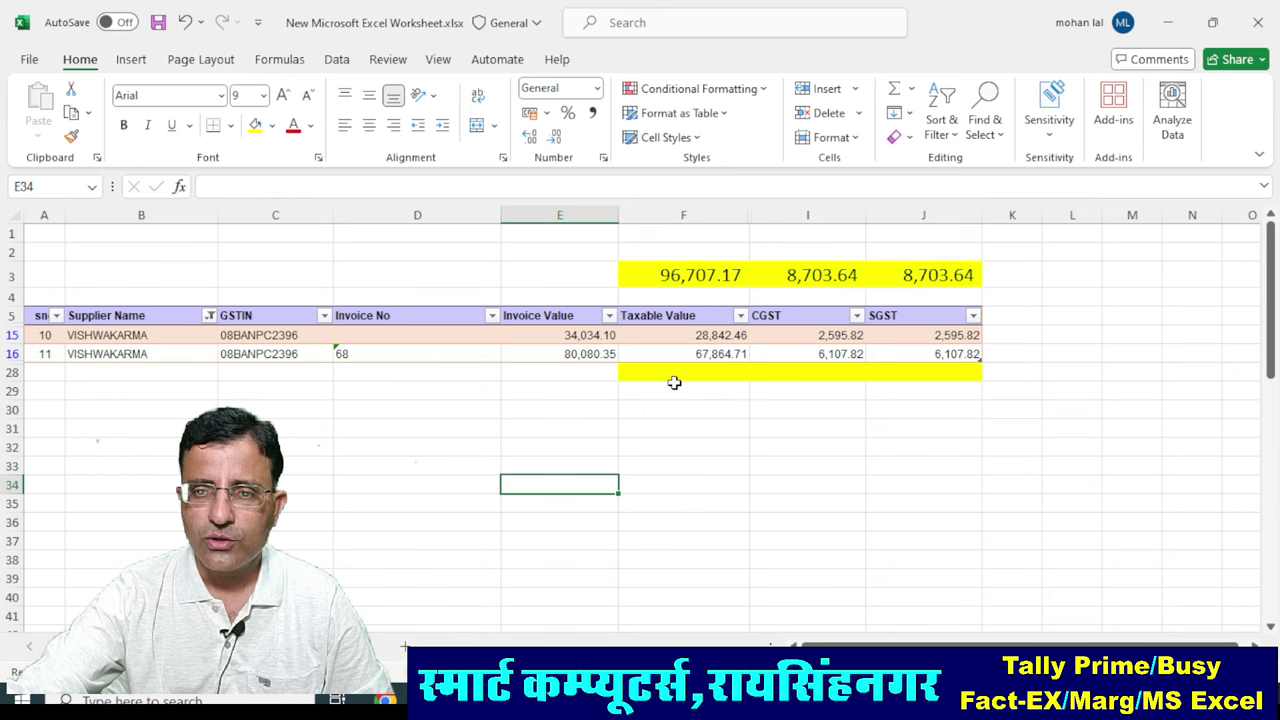
{"action": "left_click", "coordinate": [687, 274]}
{"action": "left_click_drag", "start_coordinate": [685, 339], "coordinate": [686, 354]}
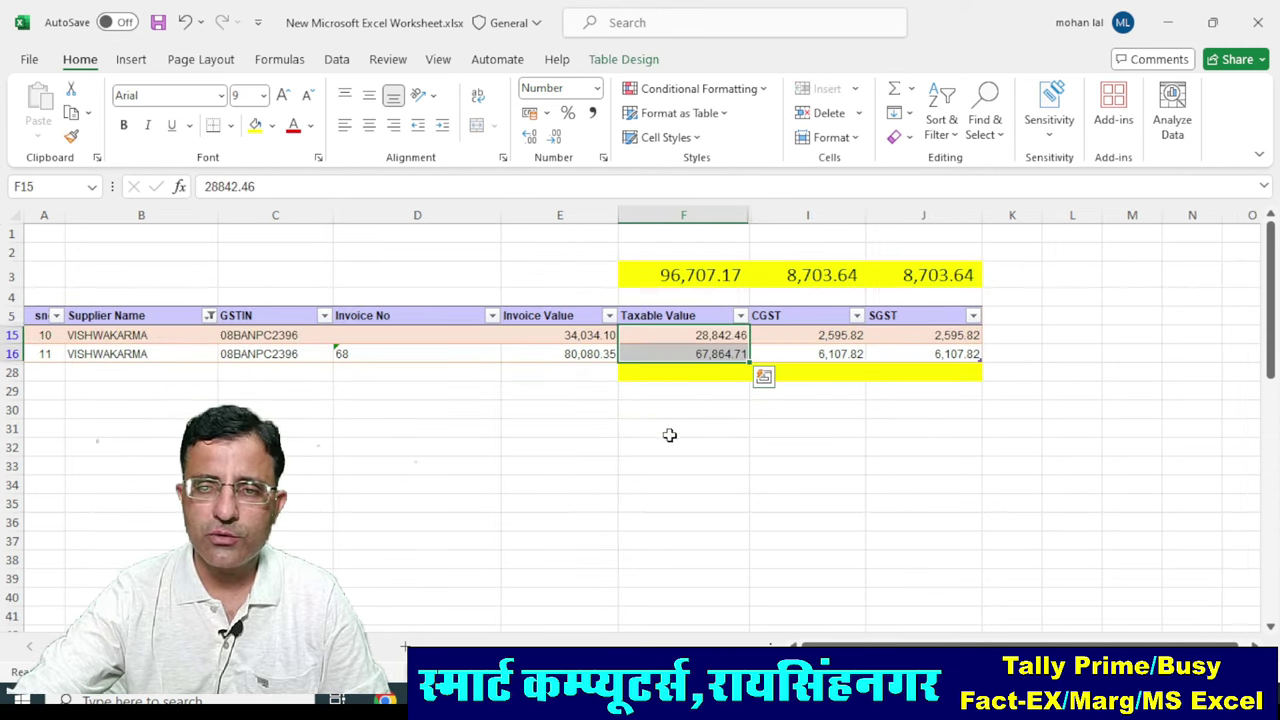
Tick (Select All) in the Supplier Name filter so every supplier's invoices show again.
{"action": "left_click", "coordinate": [670, 435]}
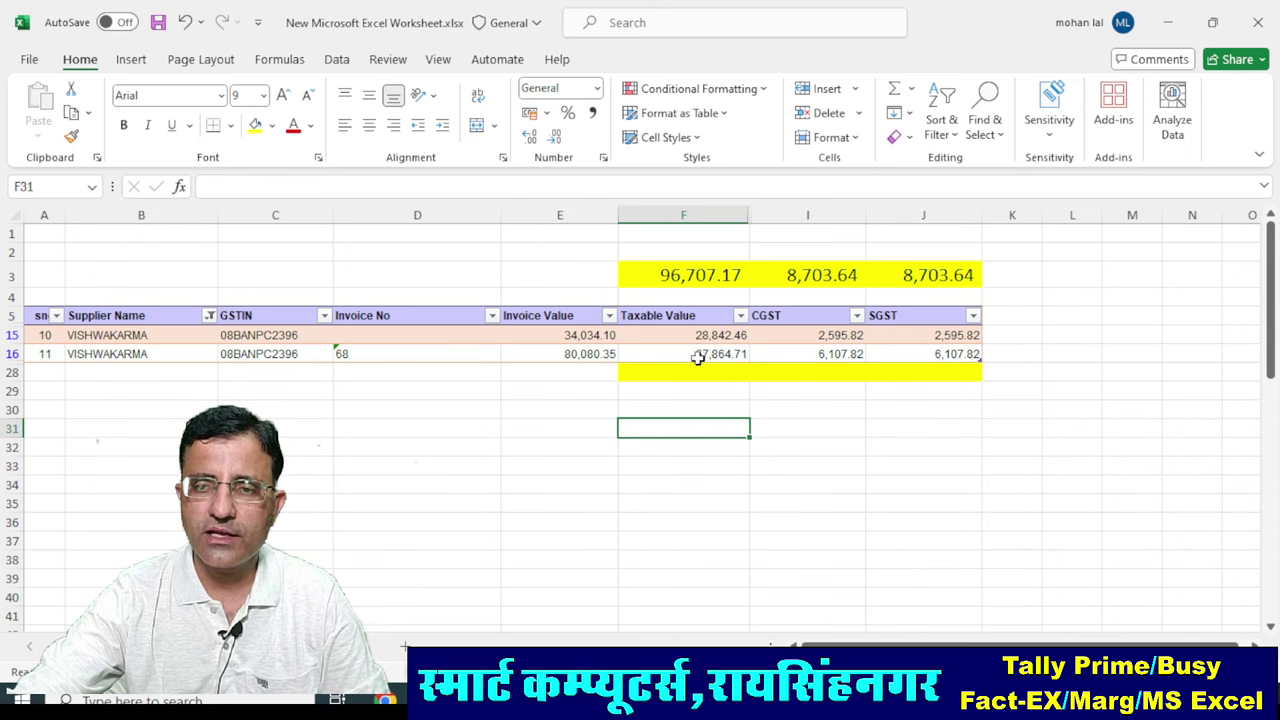
{"action": "left_click", "coordinate": [680, 274]}
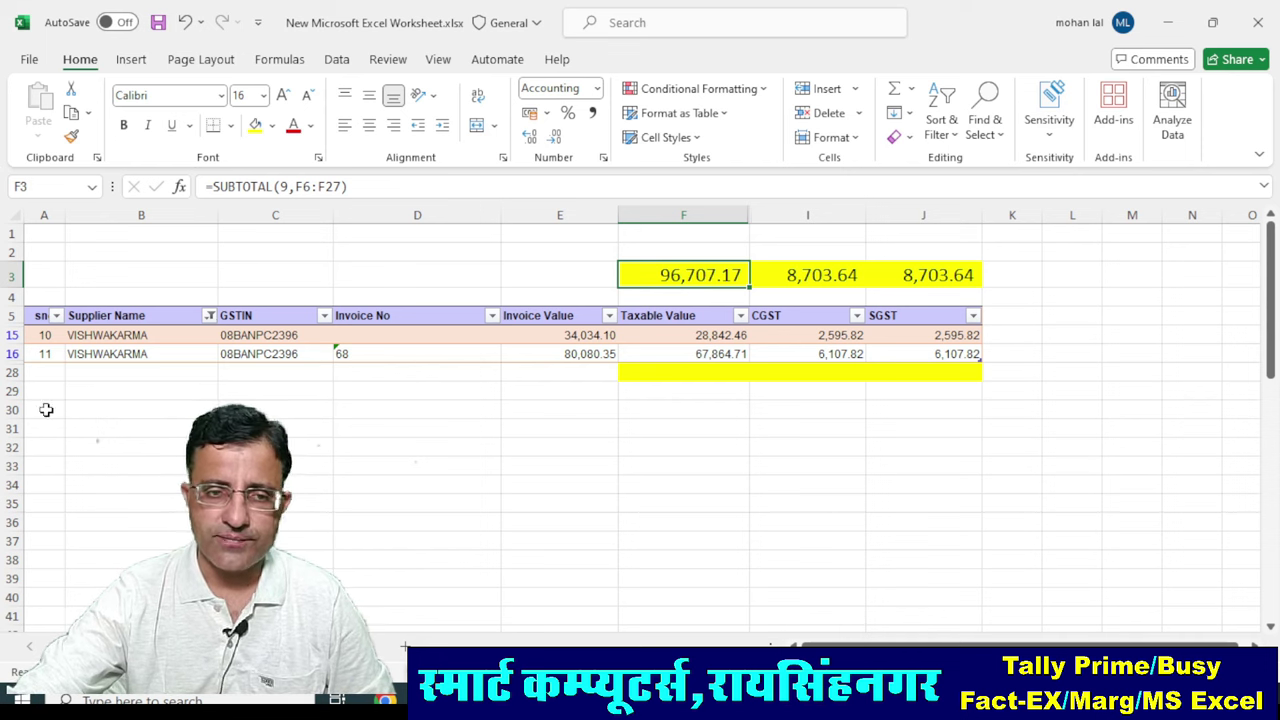
{"action": "left_click", "coordinate": [209, 315]}
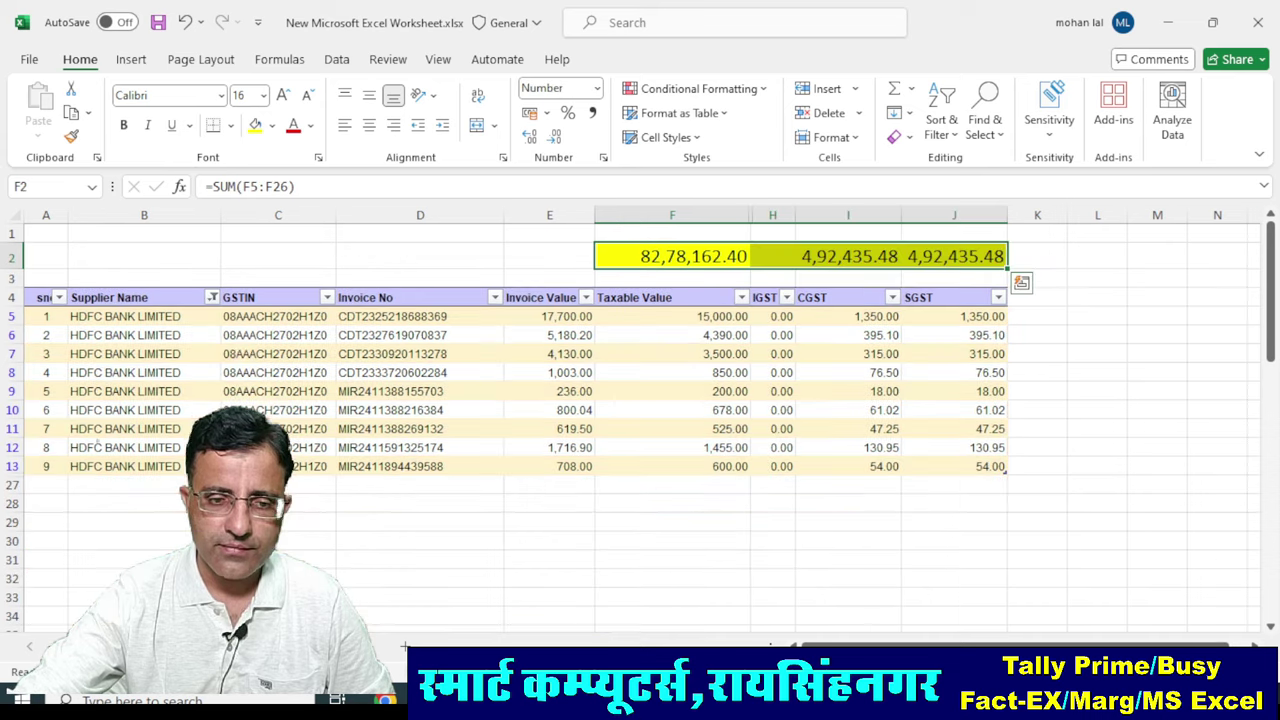
{"action": "left_click", "coordinate": [214, 302]}
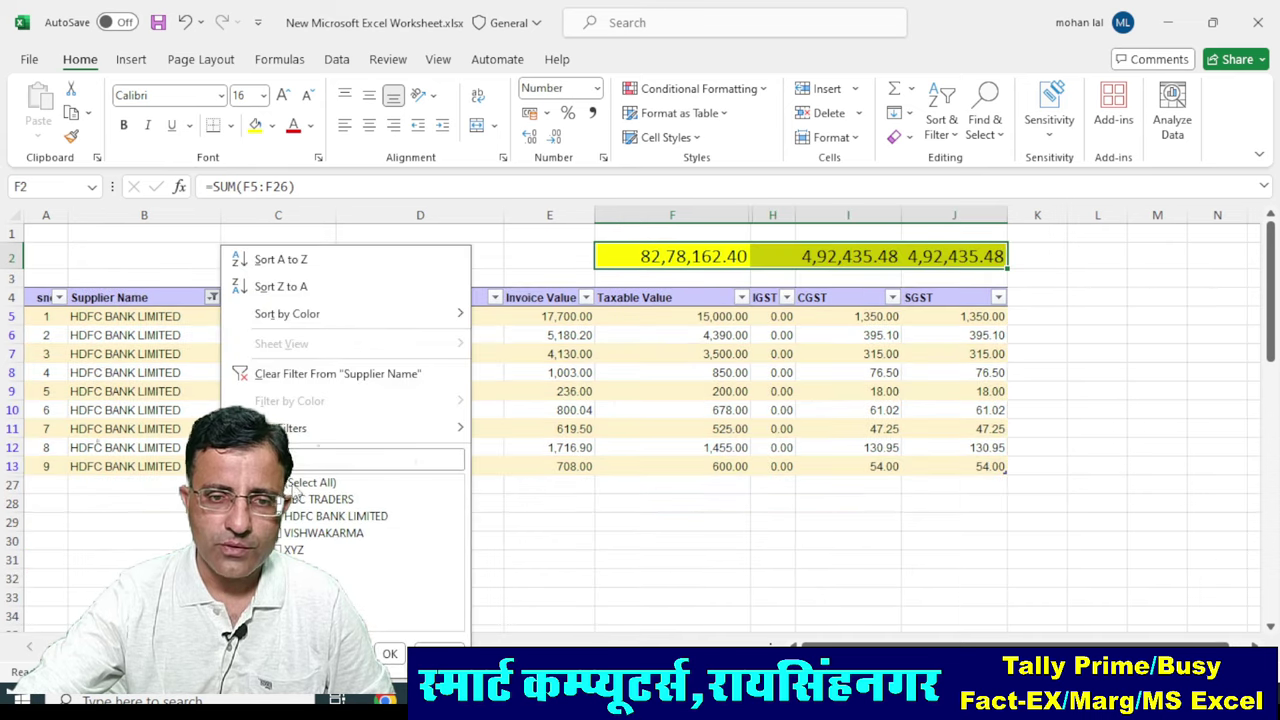
{"action": "left_click", "coordinate": [298, 485]}
{"action": "left_click", "coordinate": [390, 655]}
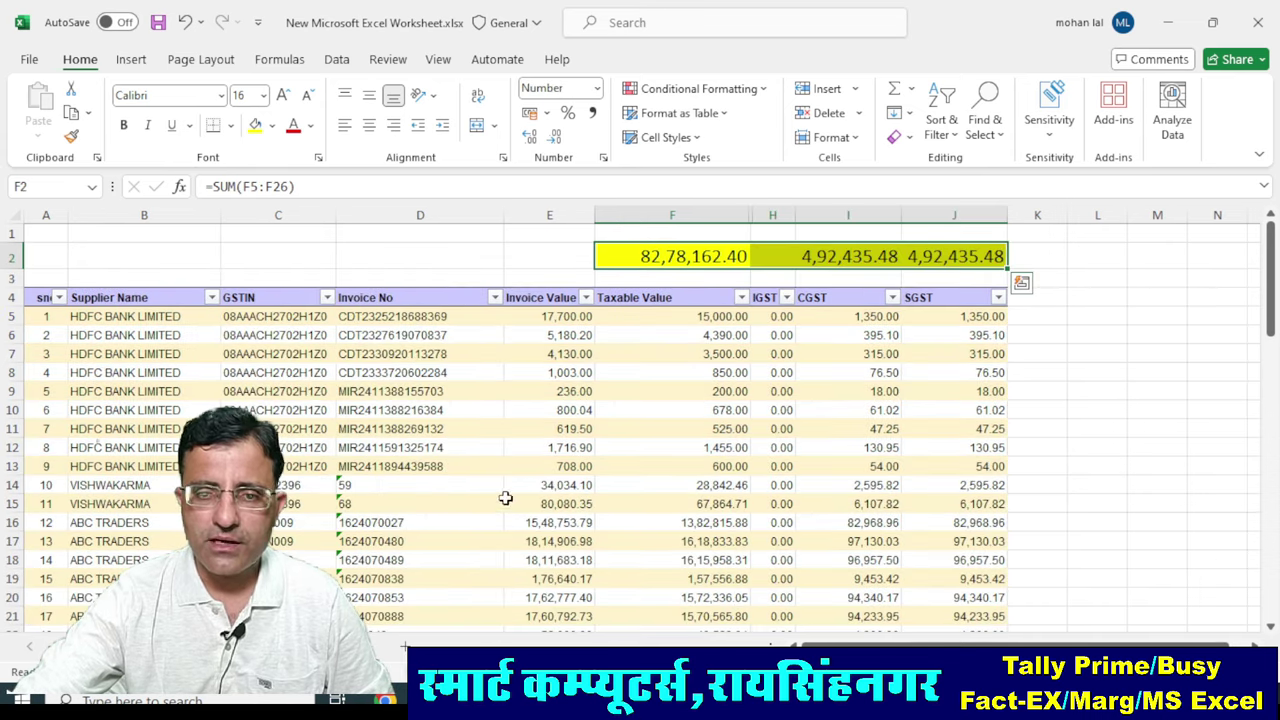
{"action": "left_click", "coordinate": [506, 498]}
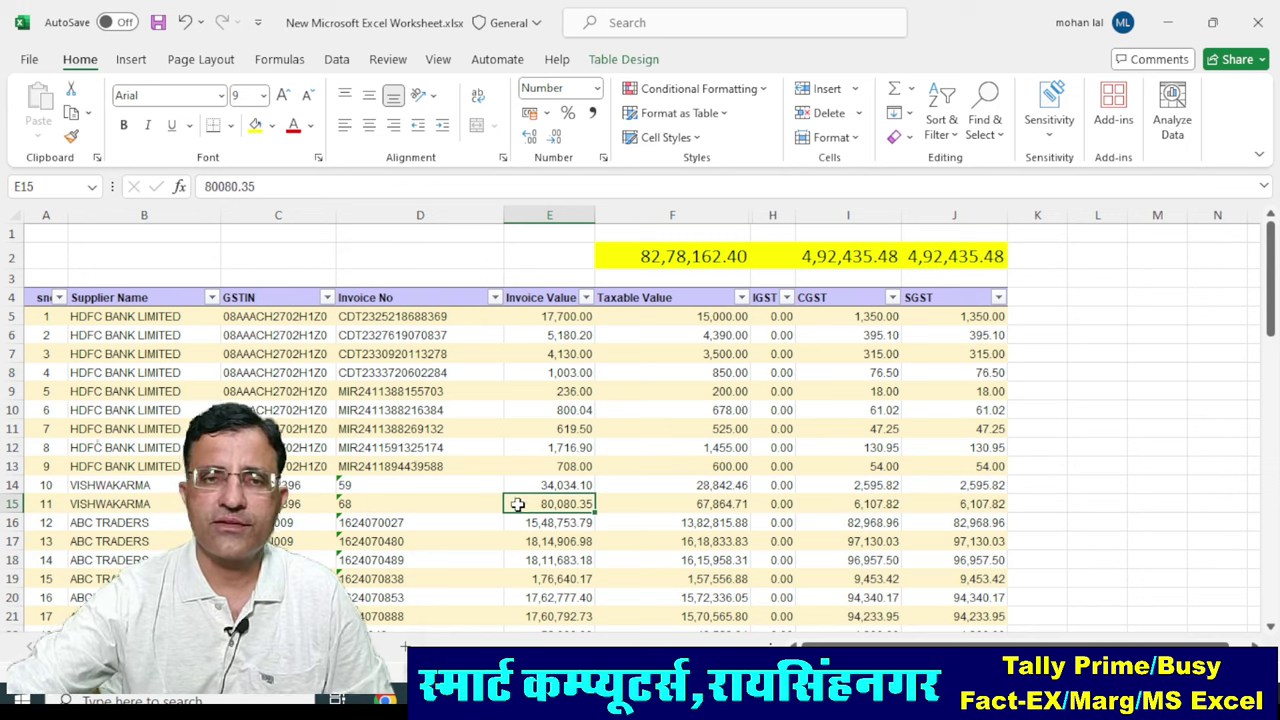
From a cell inside the register table, open Insert Slicers listing the fields sno through SGST.
{"action": "left_click", "coordinate": [133, 60]}
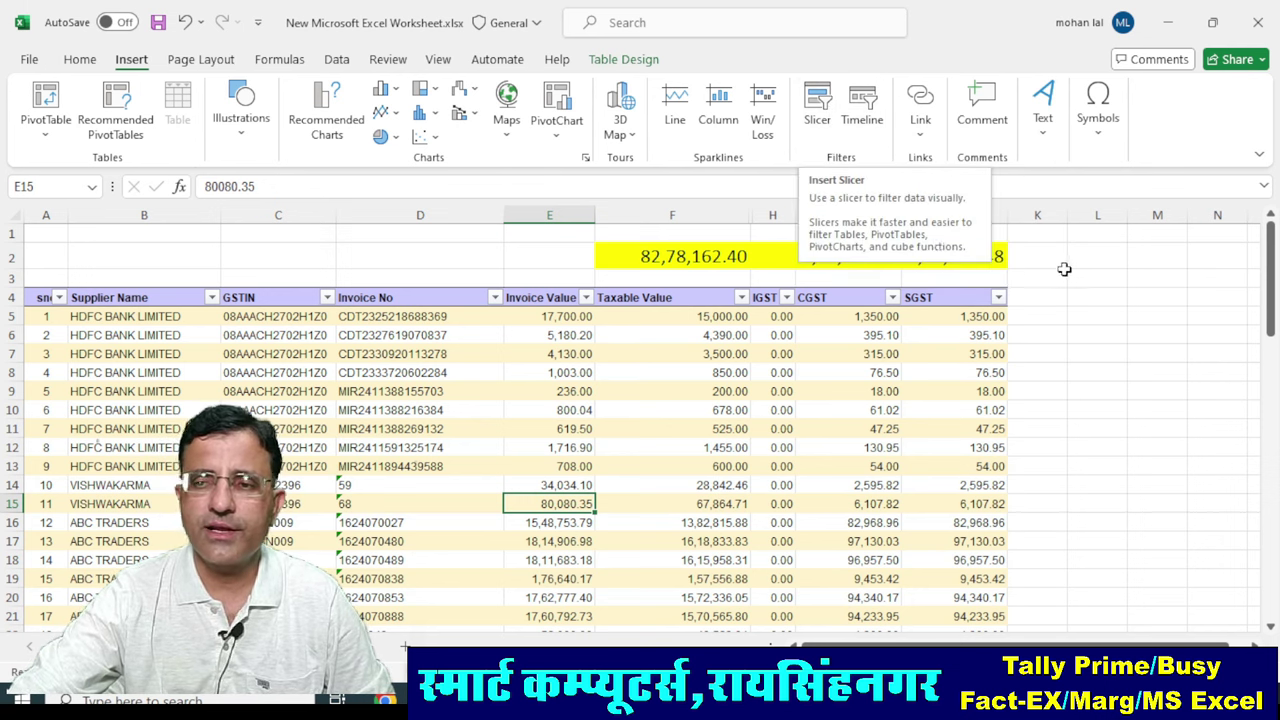
{"action": "left_click", "coordinate": [817, 100]}
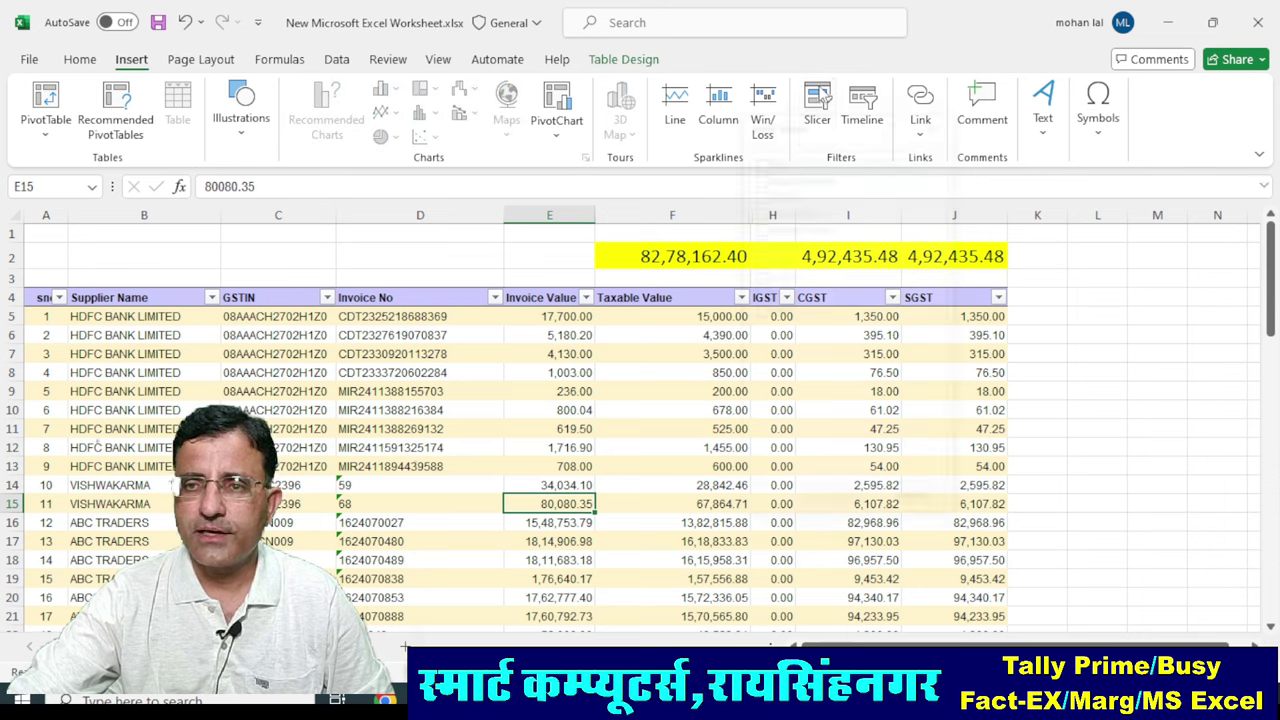
{"action": "left_click_drag", "start_coordinate": [828, 126], "coordinate": [990, 90]}
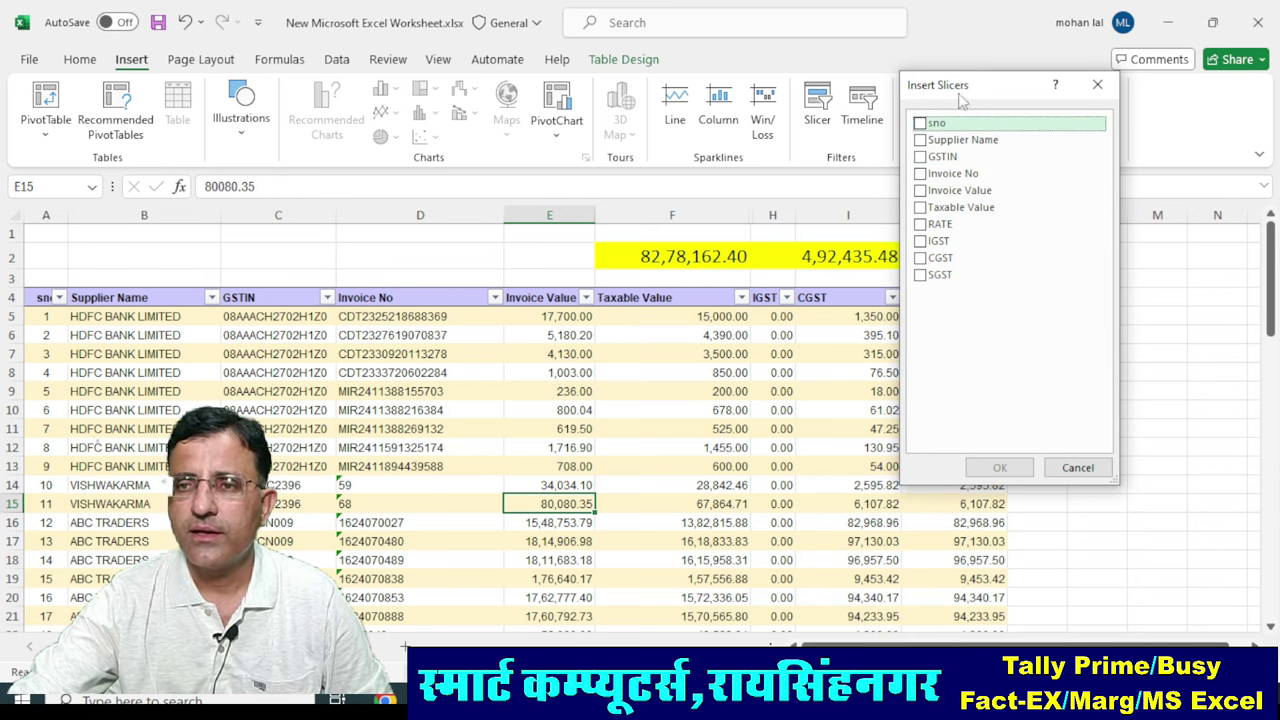
{"action": "left_click", "coordinate": [1076, 467]}
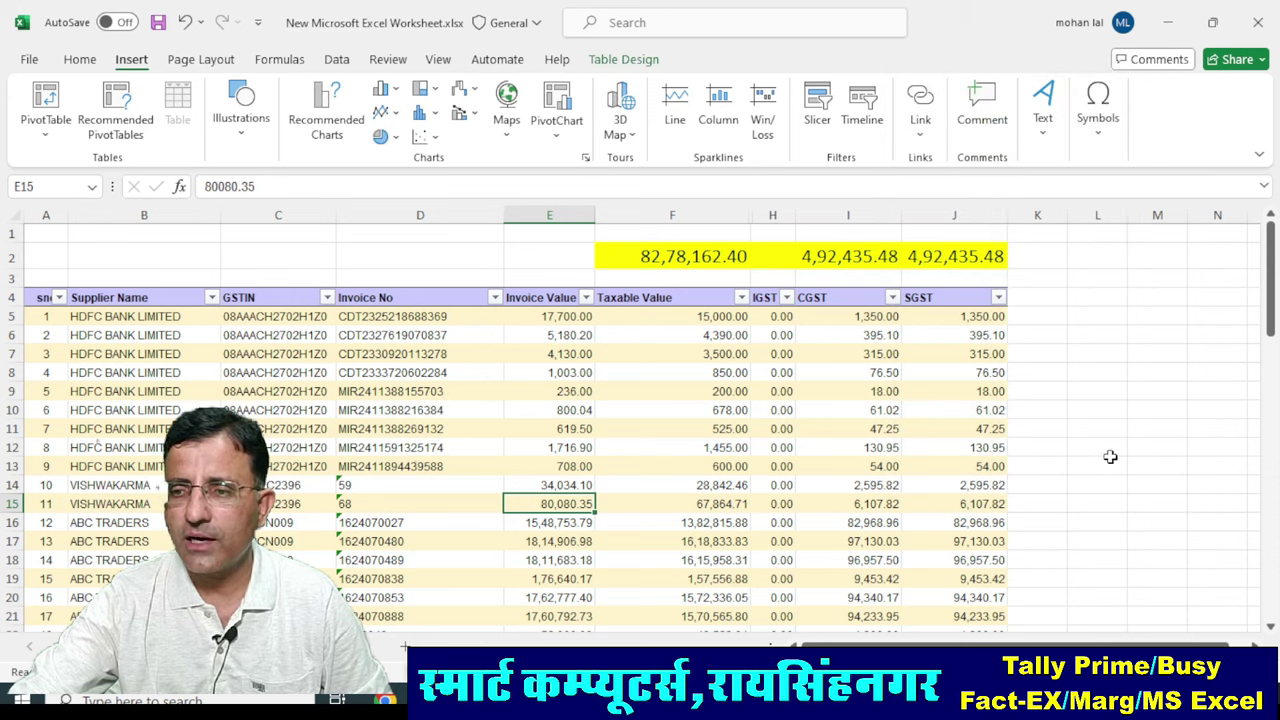
{"action": "left_click", "coordinate": [1152, 371]}
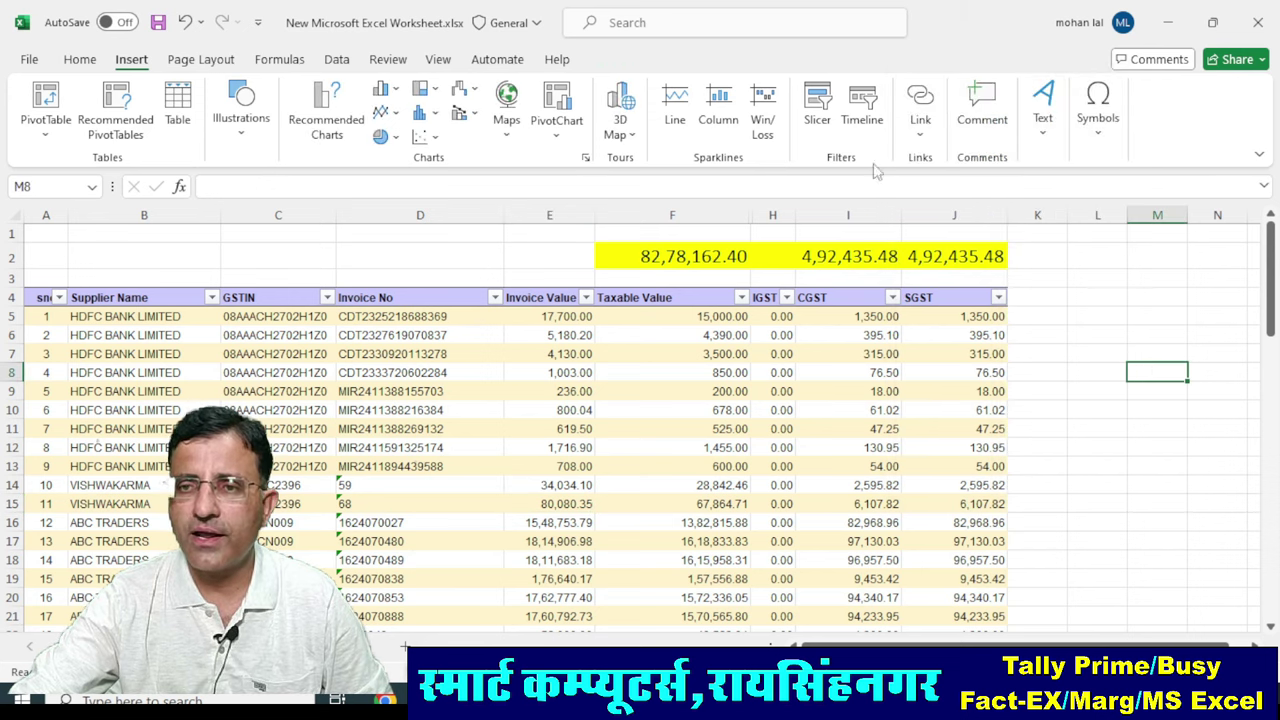
{"action": "left_click", "coordinate": [818, 100]}
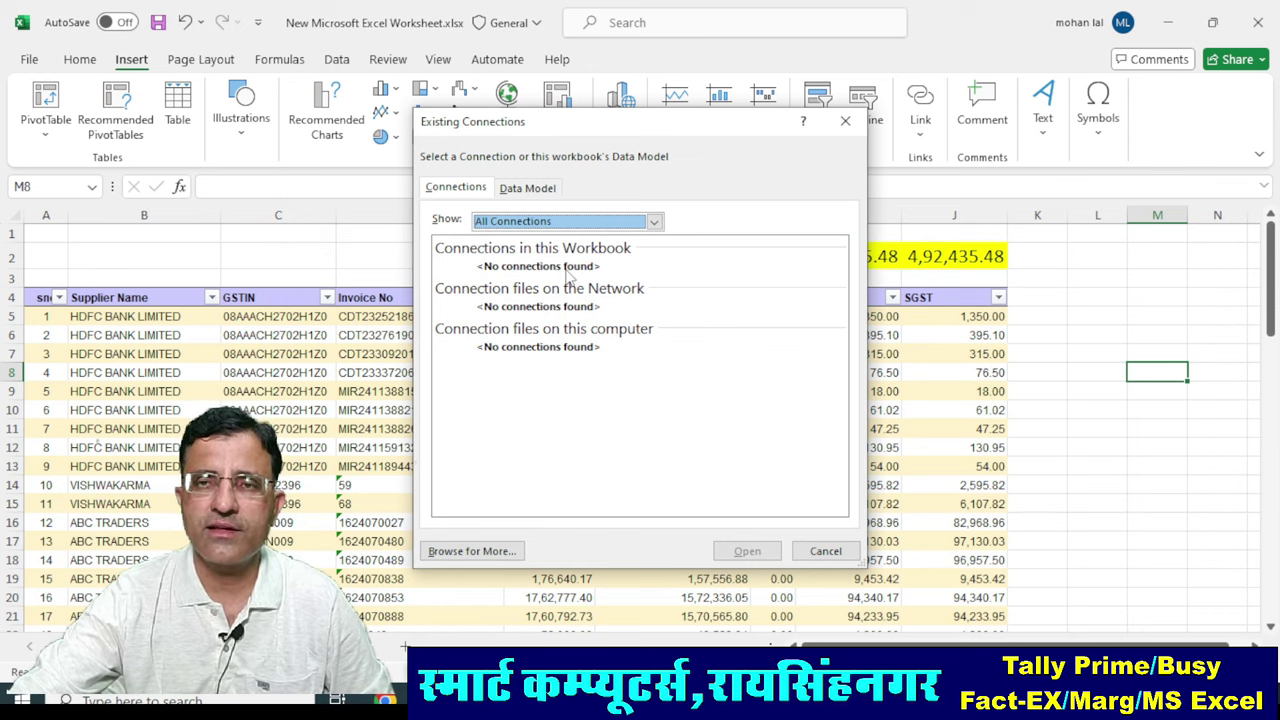
{"action": "left_click", "coordinate": [825, 551]}
{"action": "left_click", "coordinate": [825, 551]}
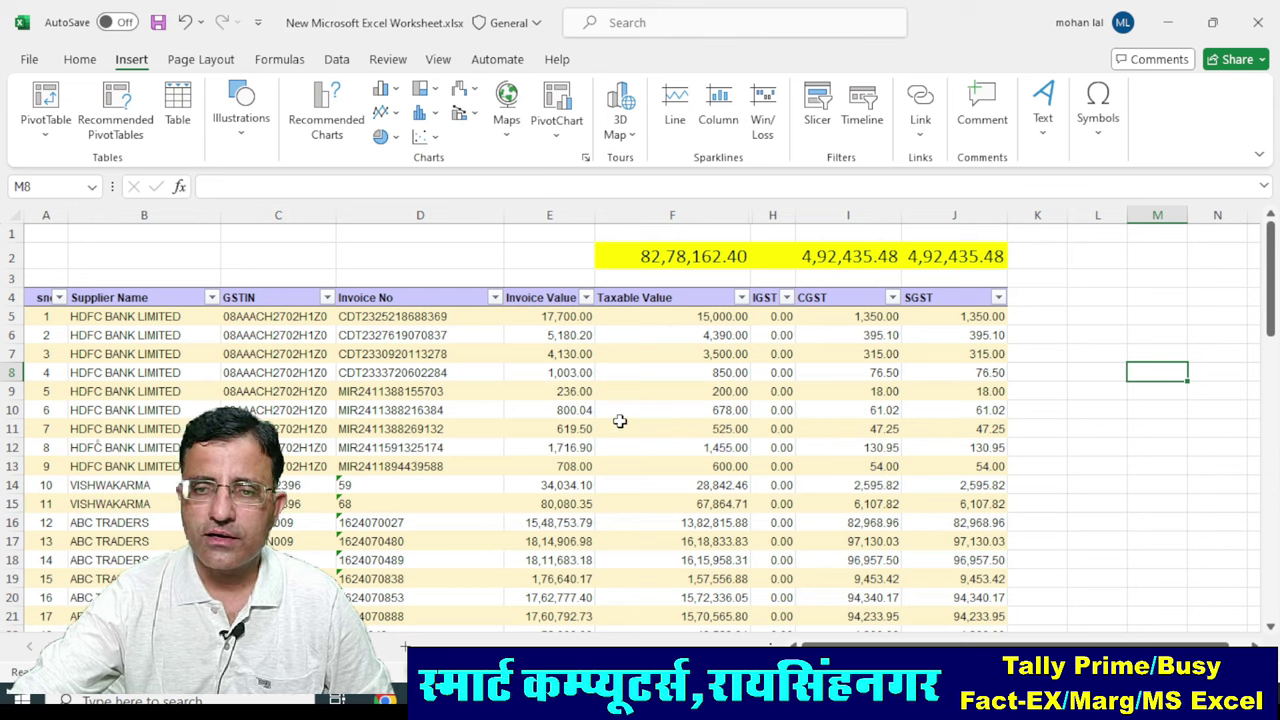
{"action": "left_click", "coordinate": [620, 421]}
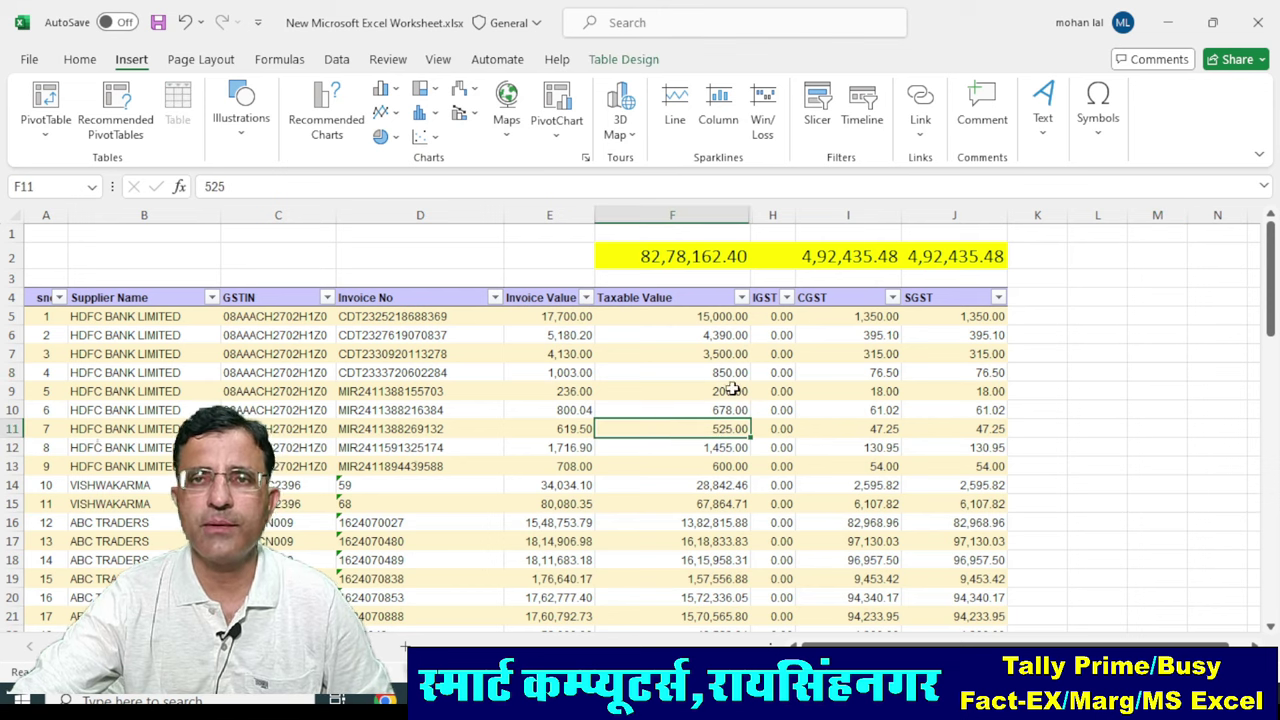
{"action": "left_click", "coordinate": [818, 103]}
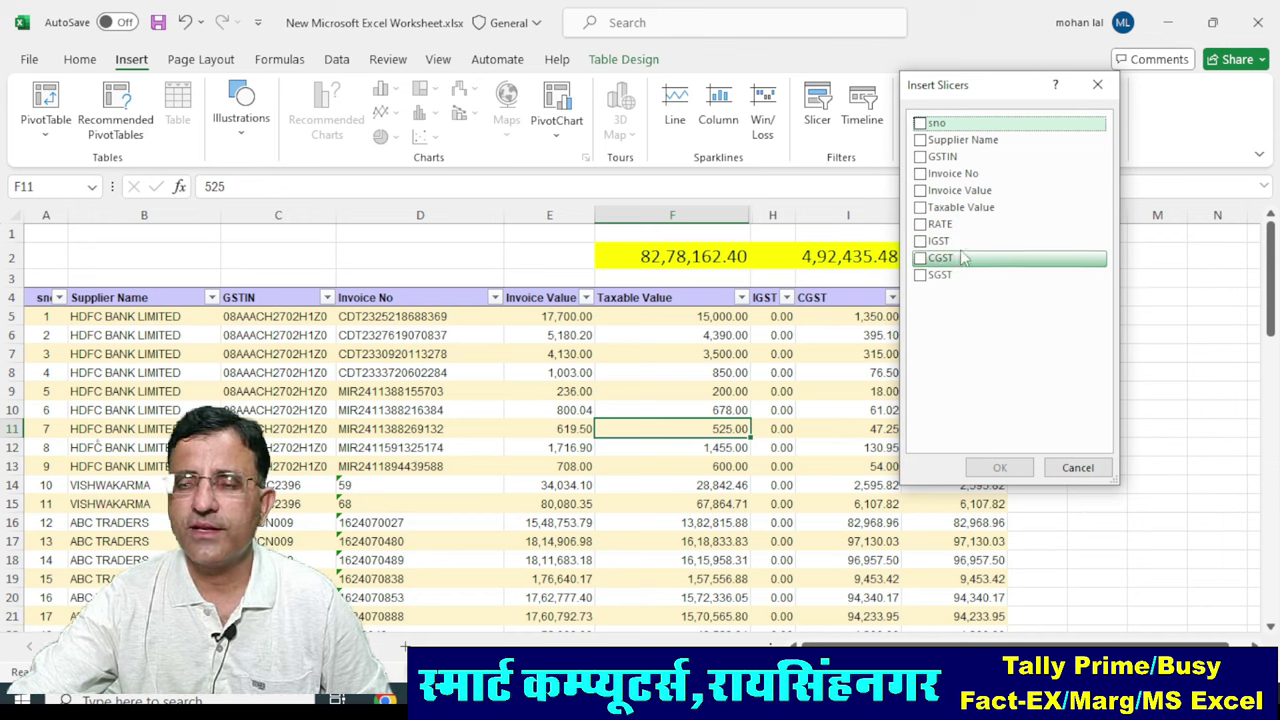
Tick Supplier Name, Taxable Value, CGST and SGST (not IGST) and create the four slicers.
{"action": "left_click_drag", "start_coordinate": [1009, 96], "coordinate": [1092, 85]}
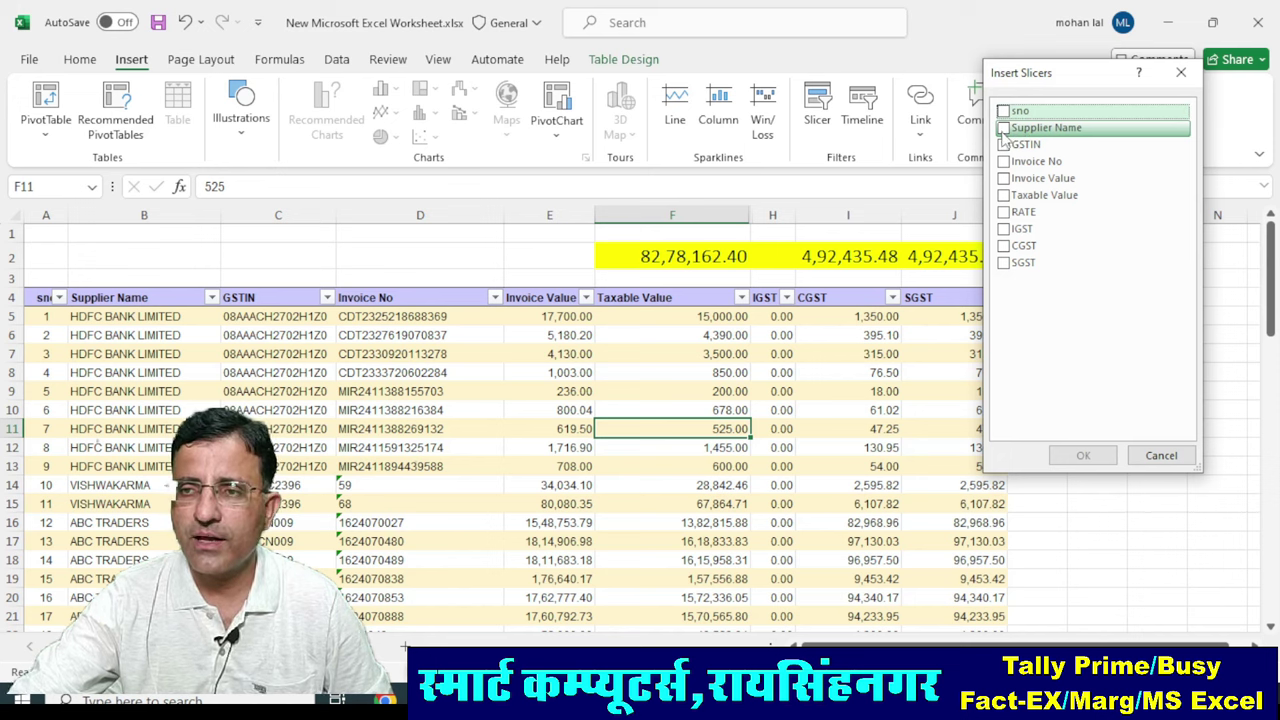
{"action": "left_click", "coordinate": [1004, 129]}
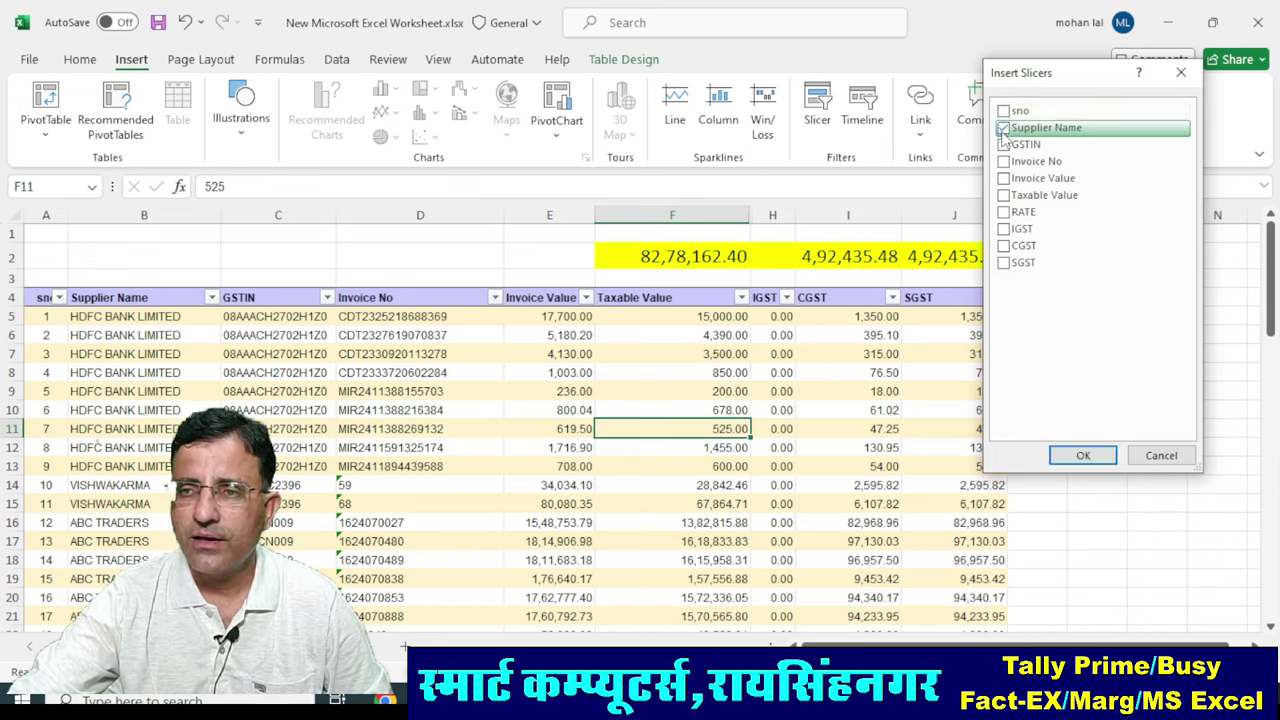
{"action": "left_click", "coordinate": [1004, 196]}
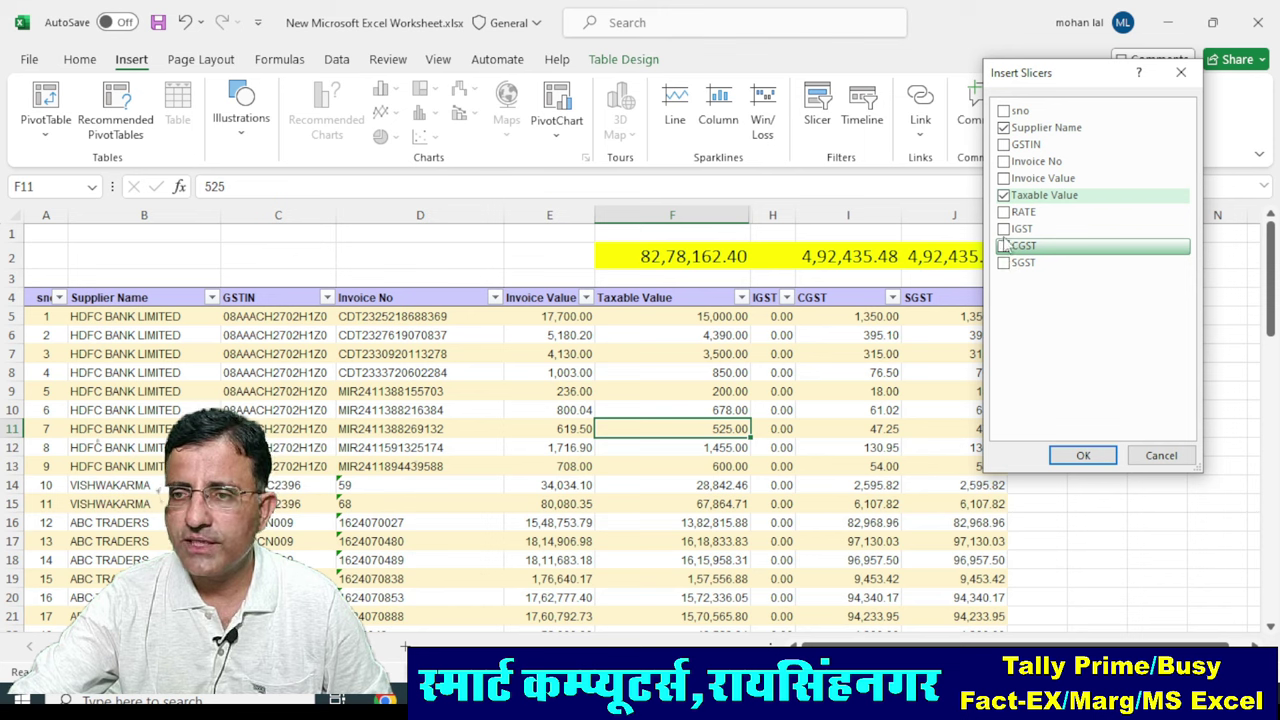
{"action": "left_click", "coordinate": [1004, 229]}
{"action": "left_click", "coordinate": [1004, 246]}
{"action": "left_click", "coordinate": [1004, 229]}
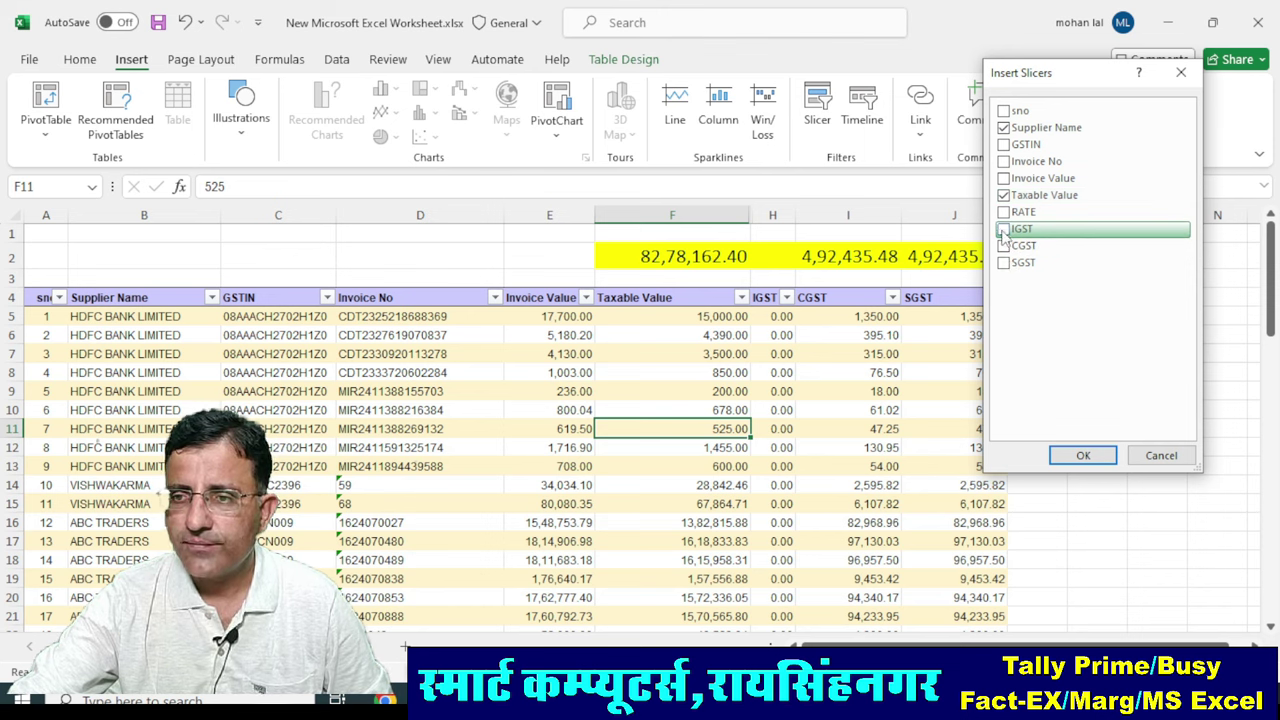
{"action": "left_click", "coordinate": [1004, 264]}
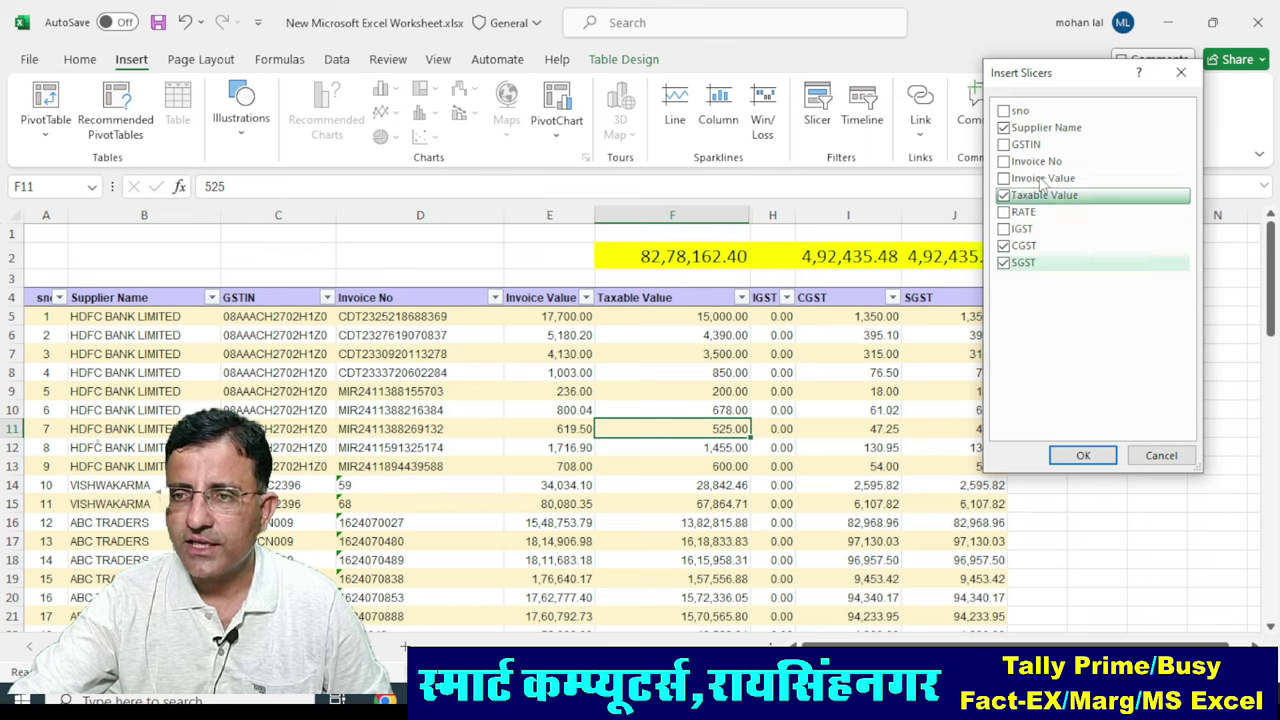
{"action": "left_click", "coordinate": [1075, 455]}
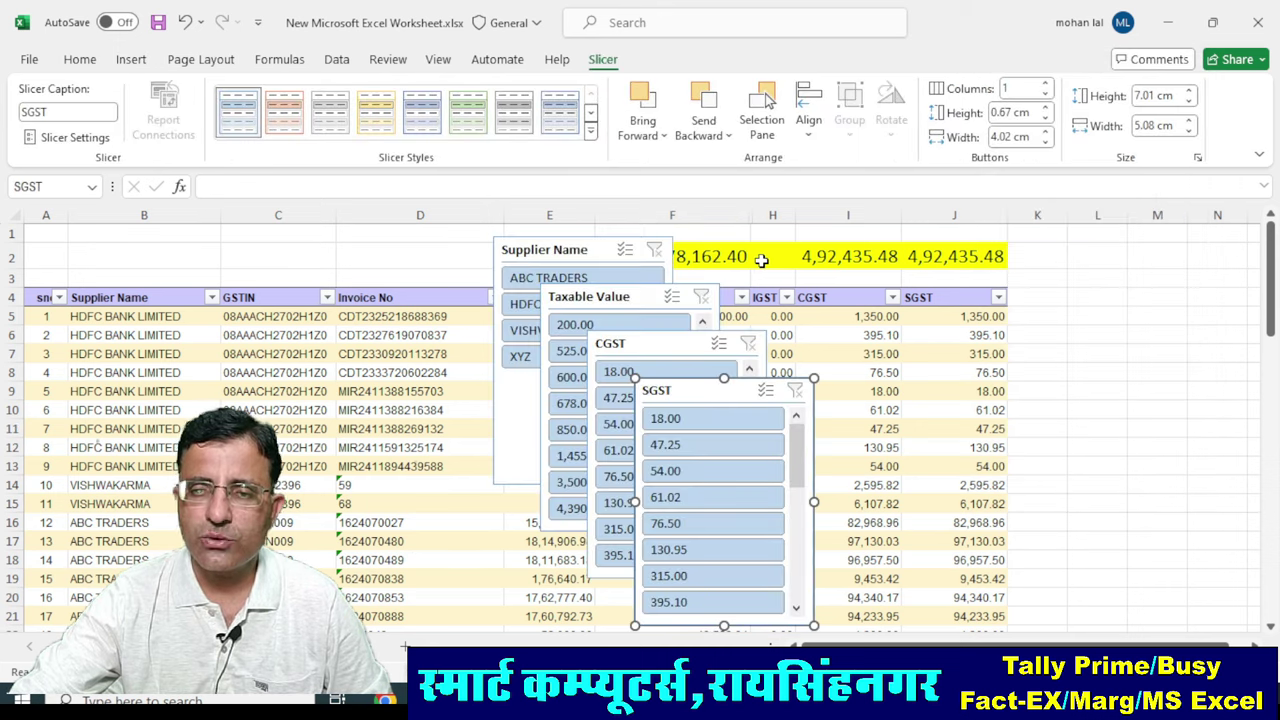
Drag SGST and CGST slicers to the right and settle Supplier Name over the table's middle.
{"action": "scroll", "coordinate": [712, 500], "scroll_direction": "down", "scroll_amount": 2}
{"action": "left_click_drag", "start_coordinate": [738, 393], "coordinate": [1258, 398]}
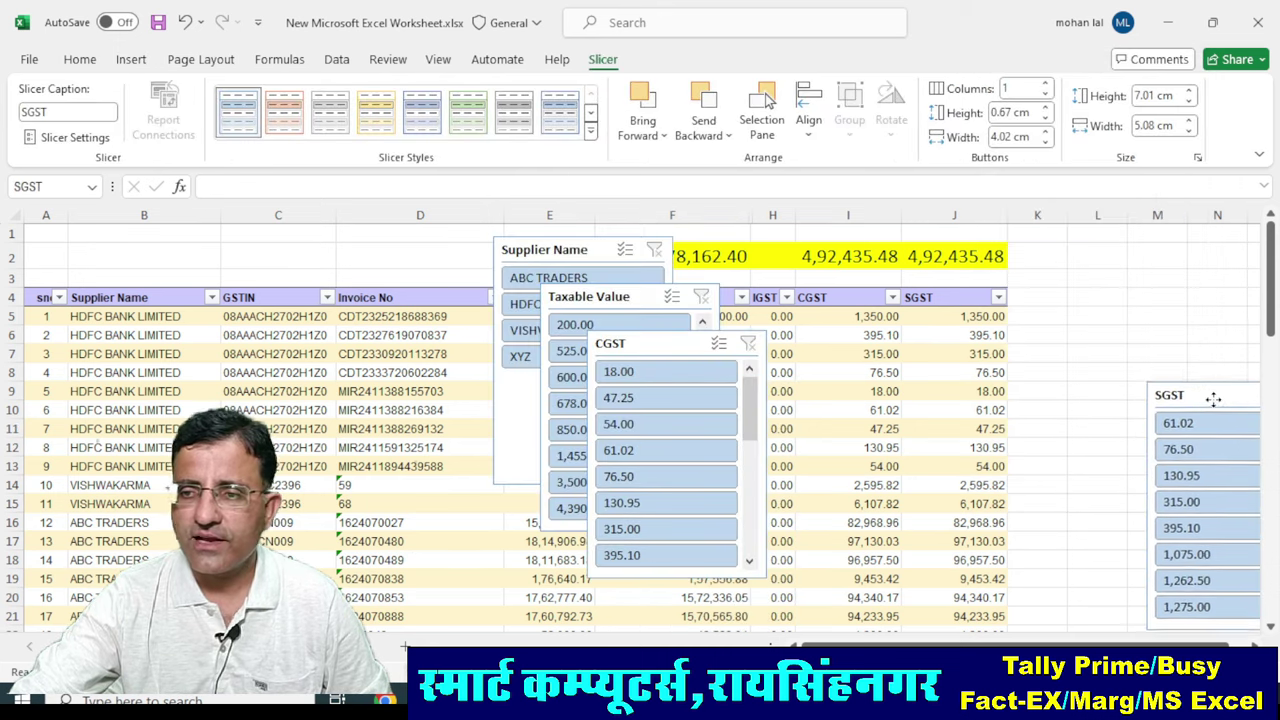
{"action": "mouse_move", "coordinate": [679, 355]}
{"action": "left_mouse_down"}
{"action": "mouse_move", "coordinate": [853, 412]}
{"action": "mouse_move", "coordinate": [955, 499]}
{"action": "left_mouse_up"}
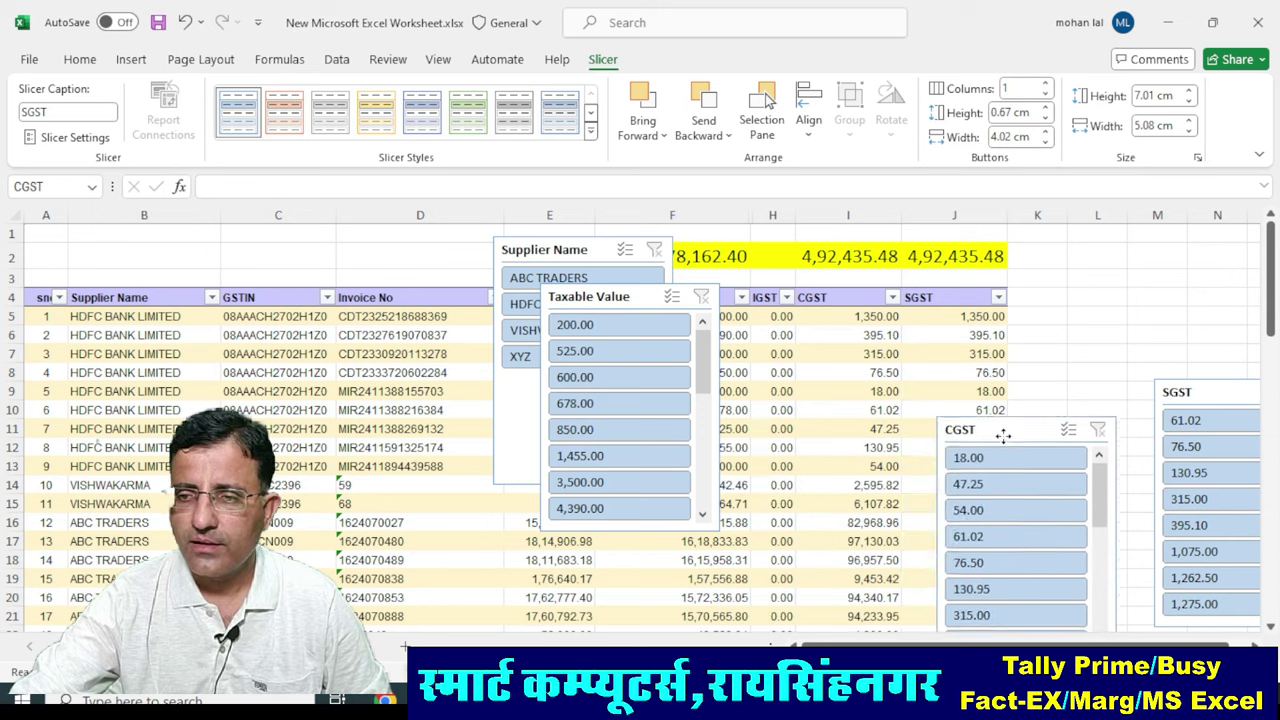
{"action": "mouse_move", "coordinate": [638, 306]}
{"action": "left_mouse_down"}
{"action": "mouse_move", "coordinate": [1180, 246]}
{"action": "mouse_move", "coordinate": [637, 305]}
{"action": "mouse_move", "coordinate": [1145, 242]}
{"action": "left_mouse_up"}
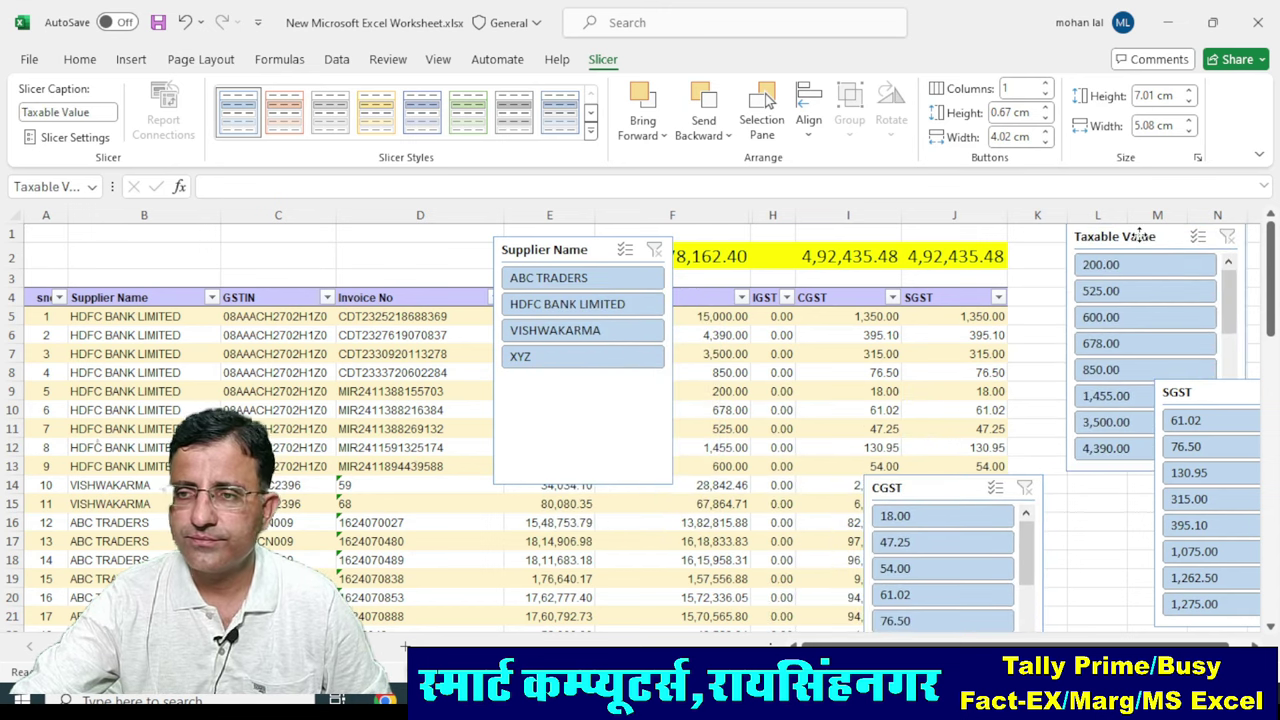
{"action": "left_click_drag", "start_coordinate": [615, 282], "coordinate": [688, 403]}
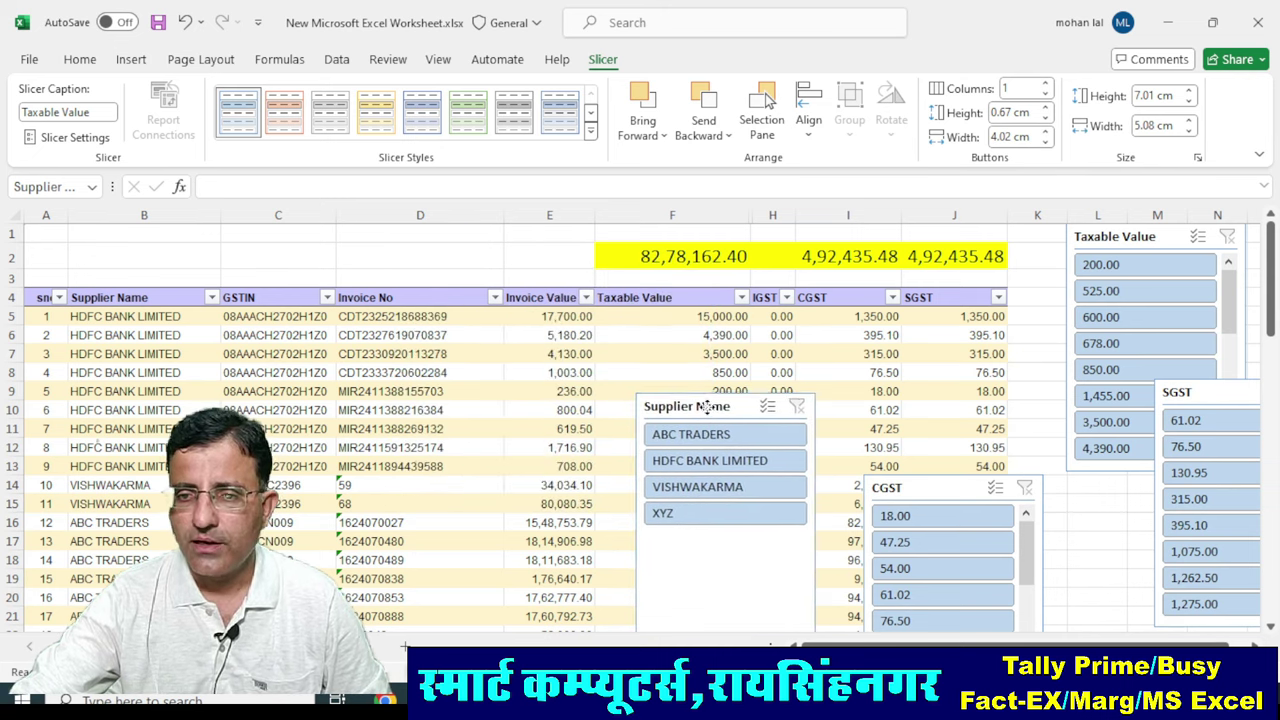
{"action": "left_click_drag", "start_coordinate": [688, 403], "coordinate": [756, 348]}
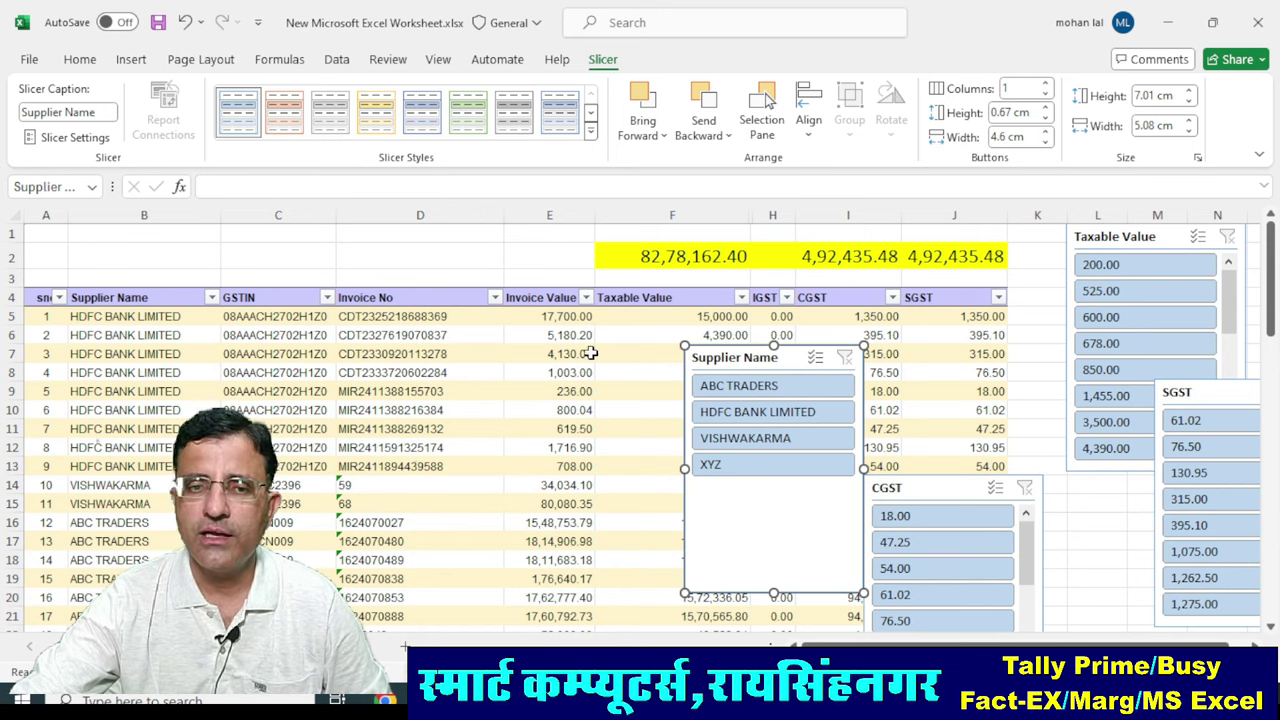
Pick ABC TRADERS then HDFC BANK LIMITED in the Supplier Name slicer, then reopen Insert Slicers.
{"action": "left_click", "coordinate": [755, 392]}
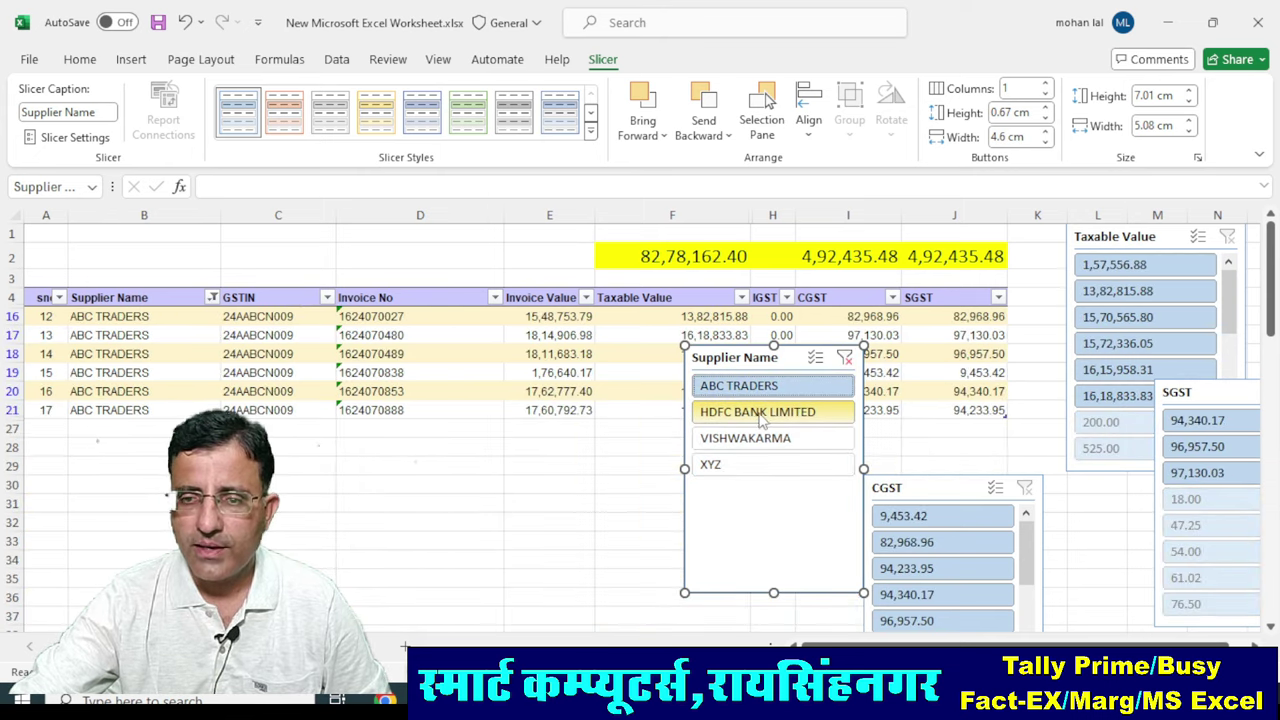
{"action": "left_click", "coordinate": [757, 419]}
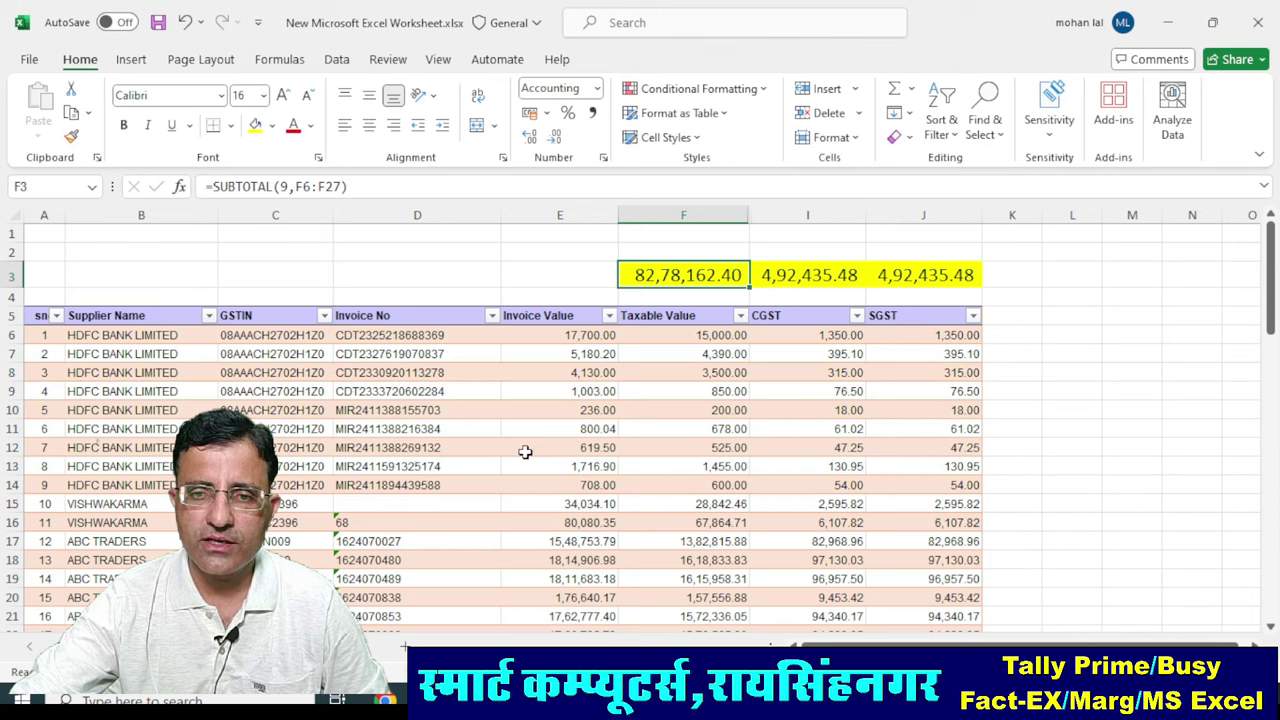
{"action": "left_click", "coordinate": [525, 447]}
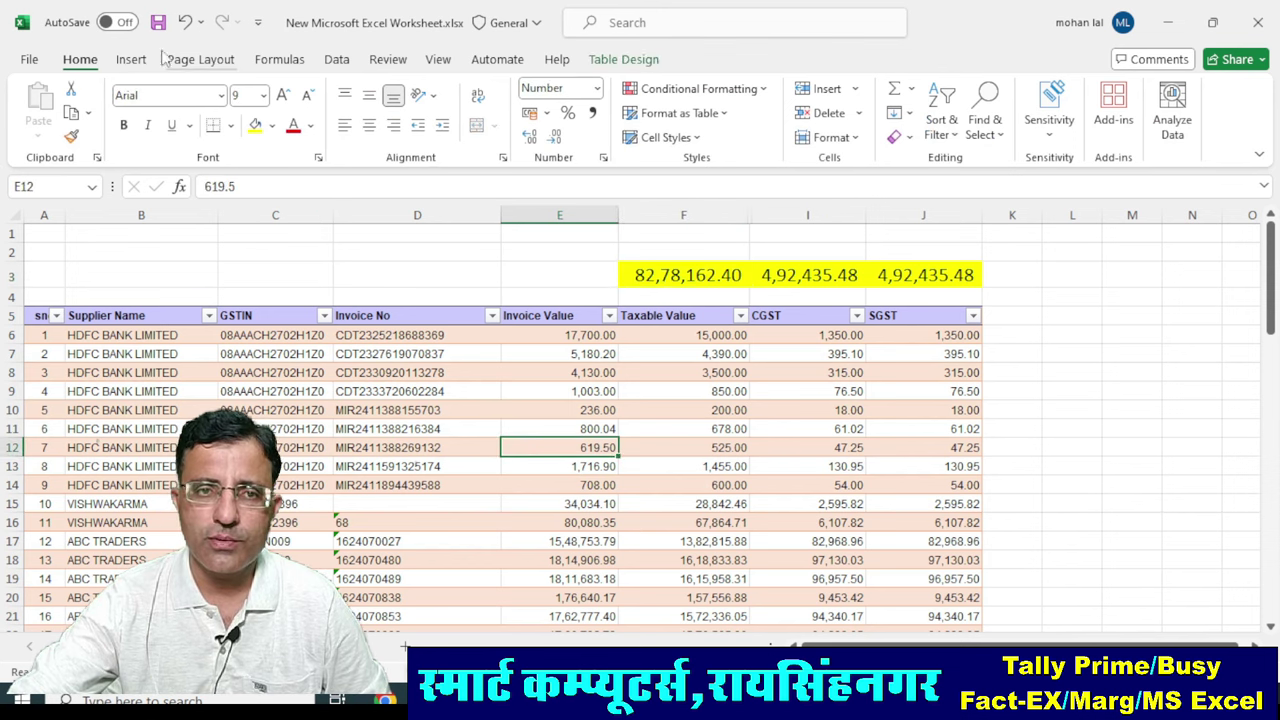
{"action": "left_click", "coordinate": [131, 59]}
{"action": "left_click", "coordinate": [812, 112]}
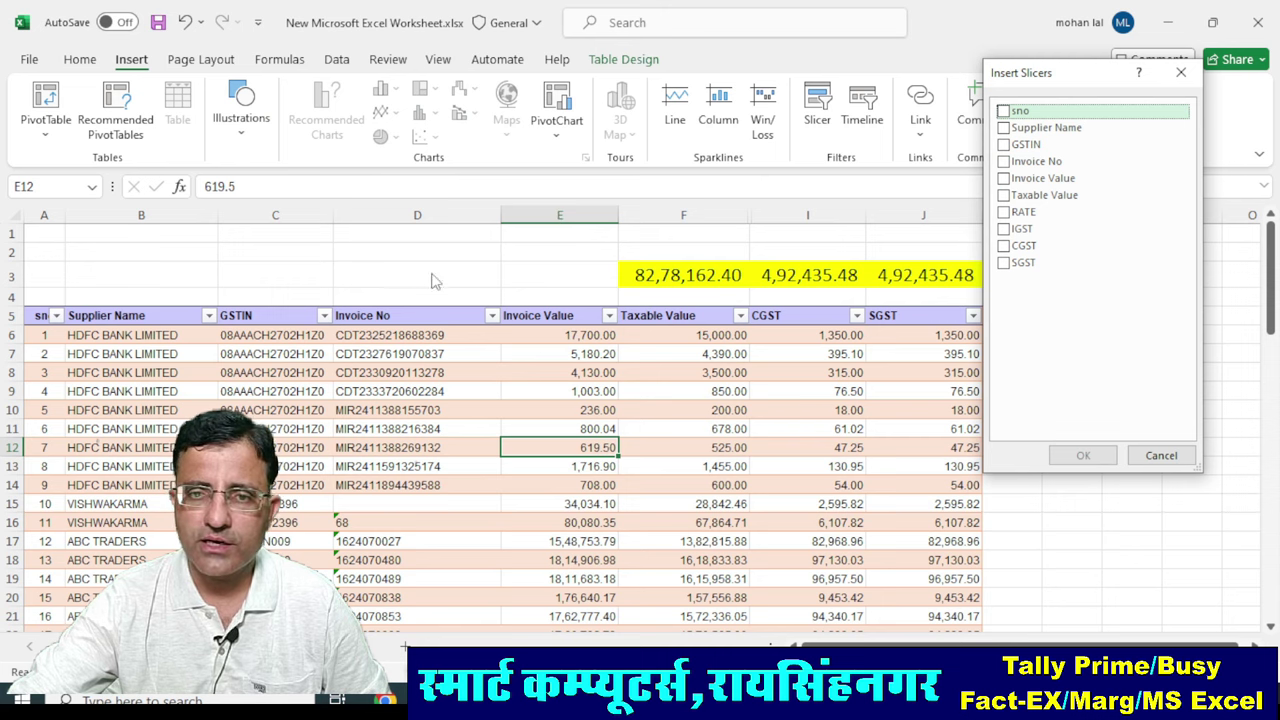
Cancel Insert Slicers and reduce the whole worksheet's font size to 8.
{"action": "left_click", "coordinate": [1158, 456]}
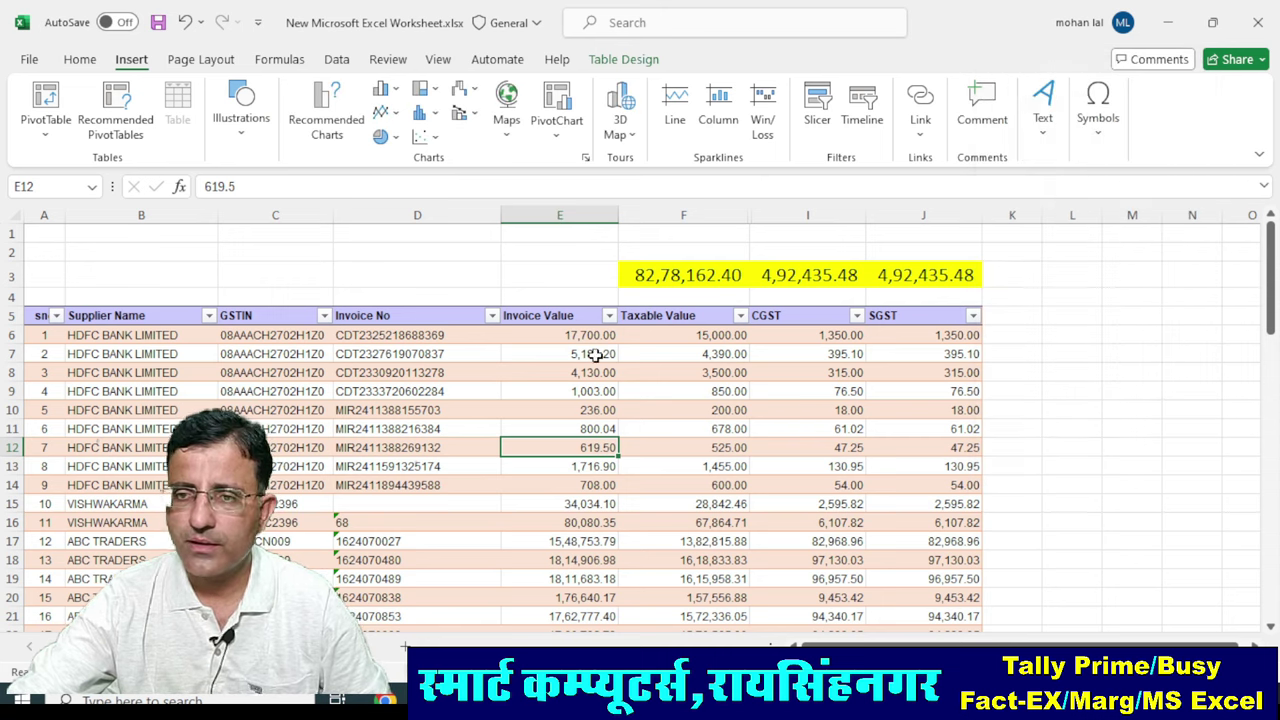
{"action": "key", "text": "ctrl+a"}
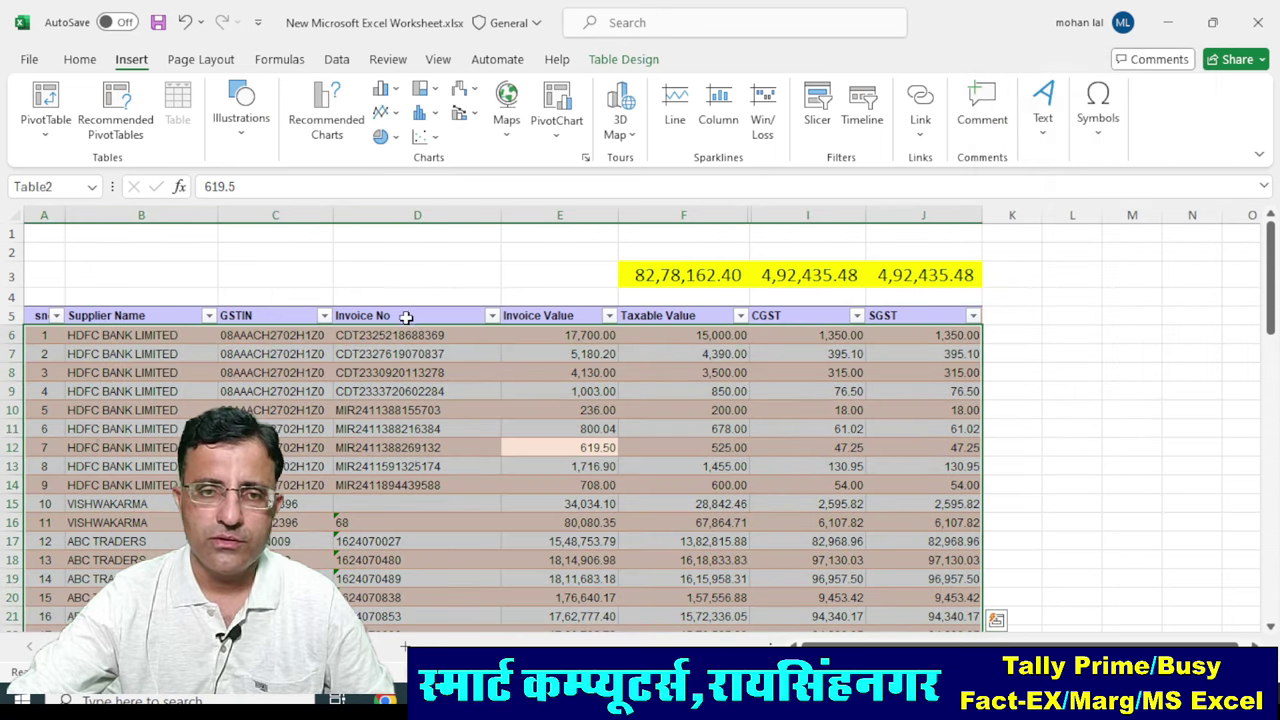
{"action": "key", "text": "ctrl+a"}
{"action": "key", "text": "ctrl+a"}
{"action": "left_click", "coordinate": [80, 59]}
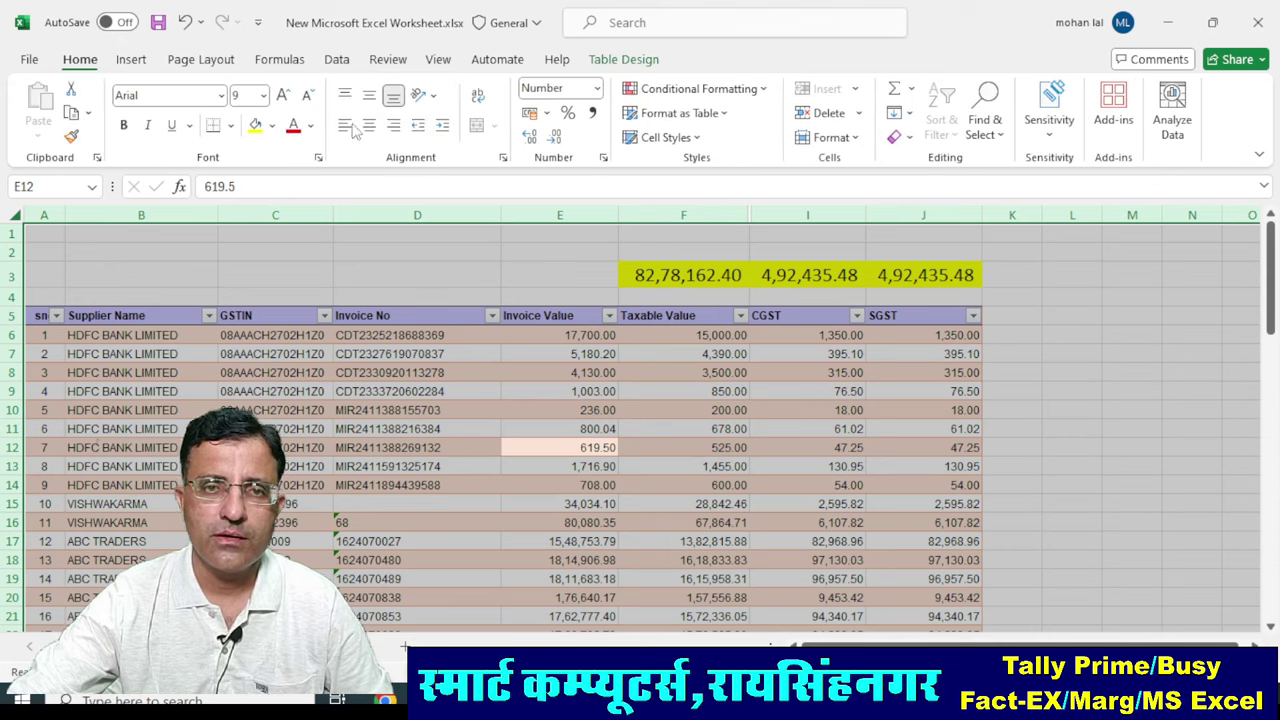
{"action": "left_click", "coordinate": [307, 97]}
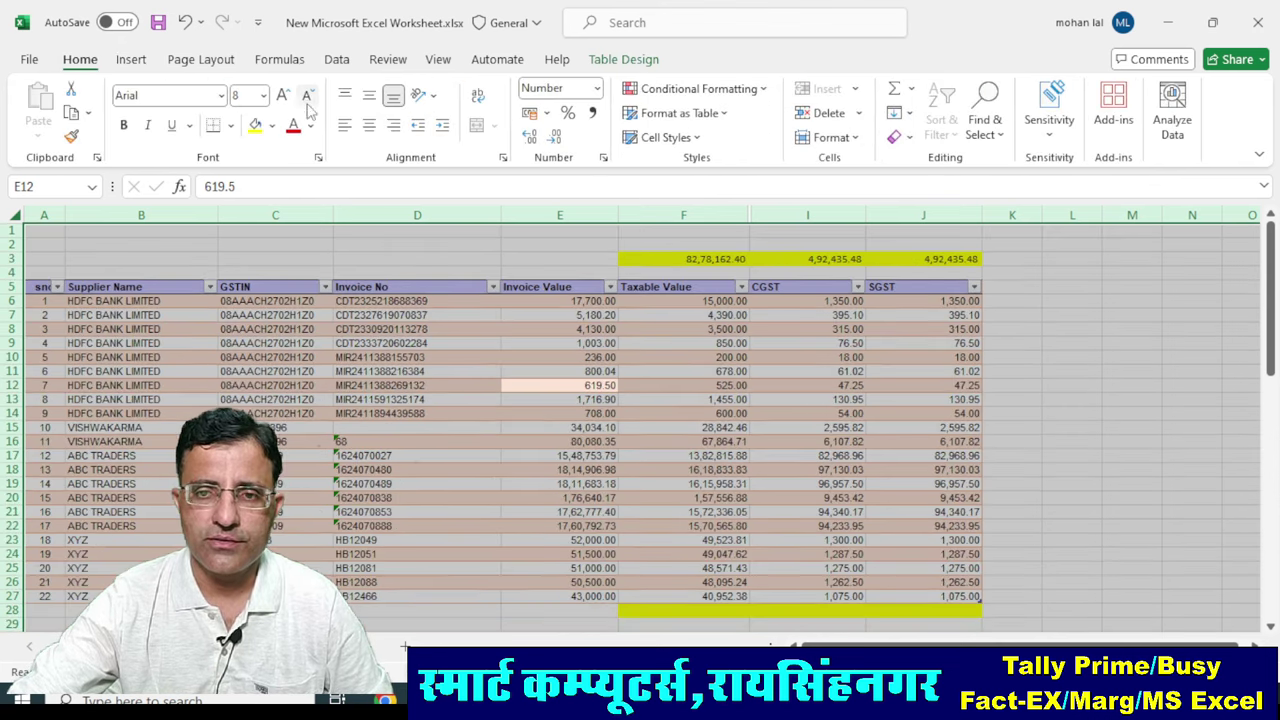
{"action": "left_click", "coordinate": [505, 272]}
Auto-fit columns D, E, CGST and SGST, and unhide IGST column H as a narrow sliver.
{"action": "double_click", "coordinate": [500, 215]}
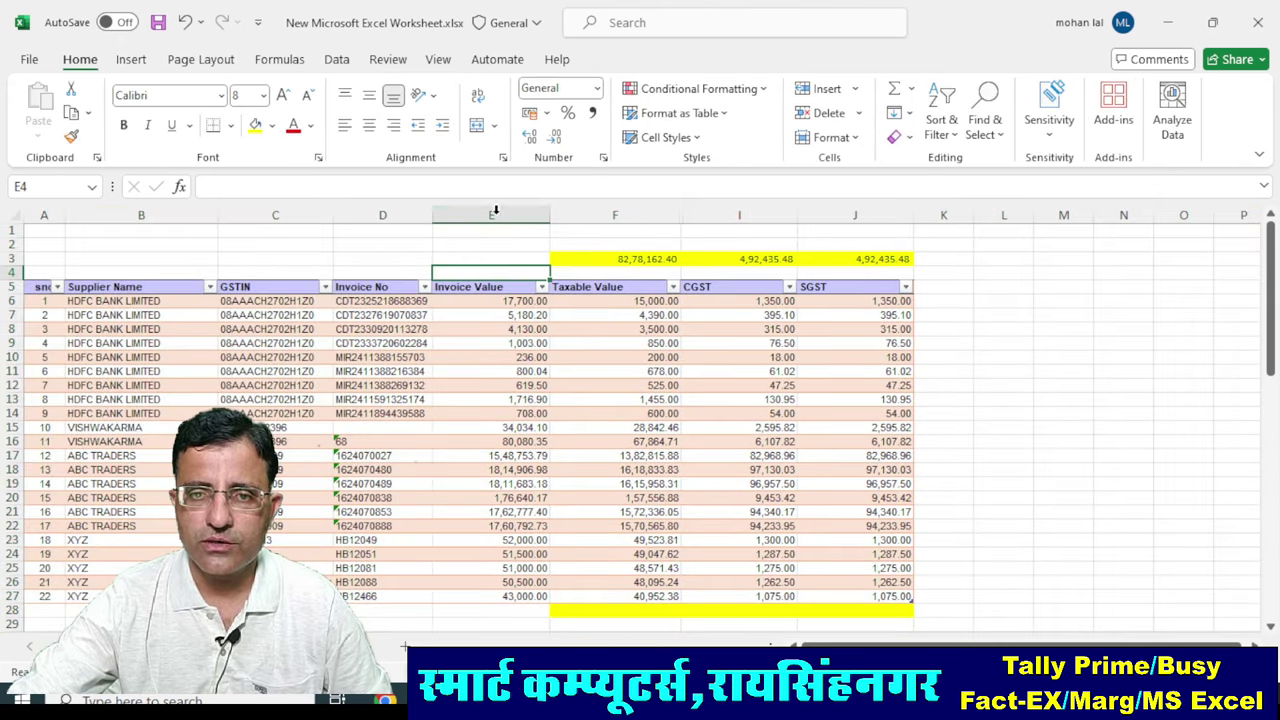
{"action": "double_click", "coordinate": [549, 214]}
{"action": "double_click", "coordinate": [653, 214]}
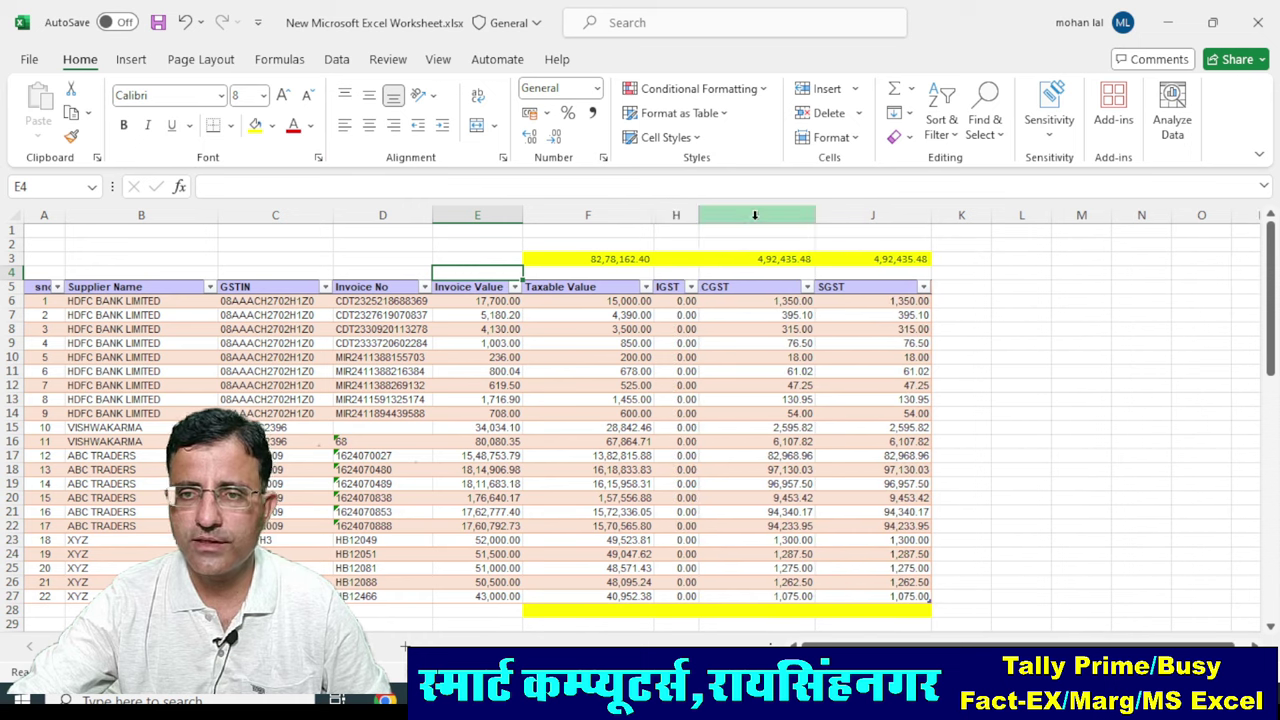
{"action": "left_click_drag", "start_coordinate": [698, 215], "coordinate": [671, 216]}
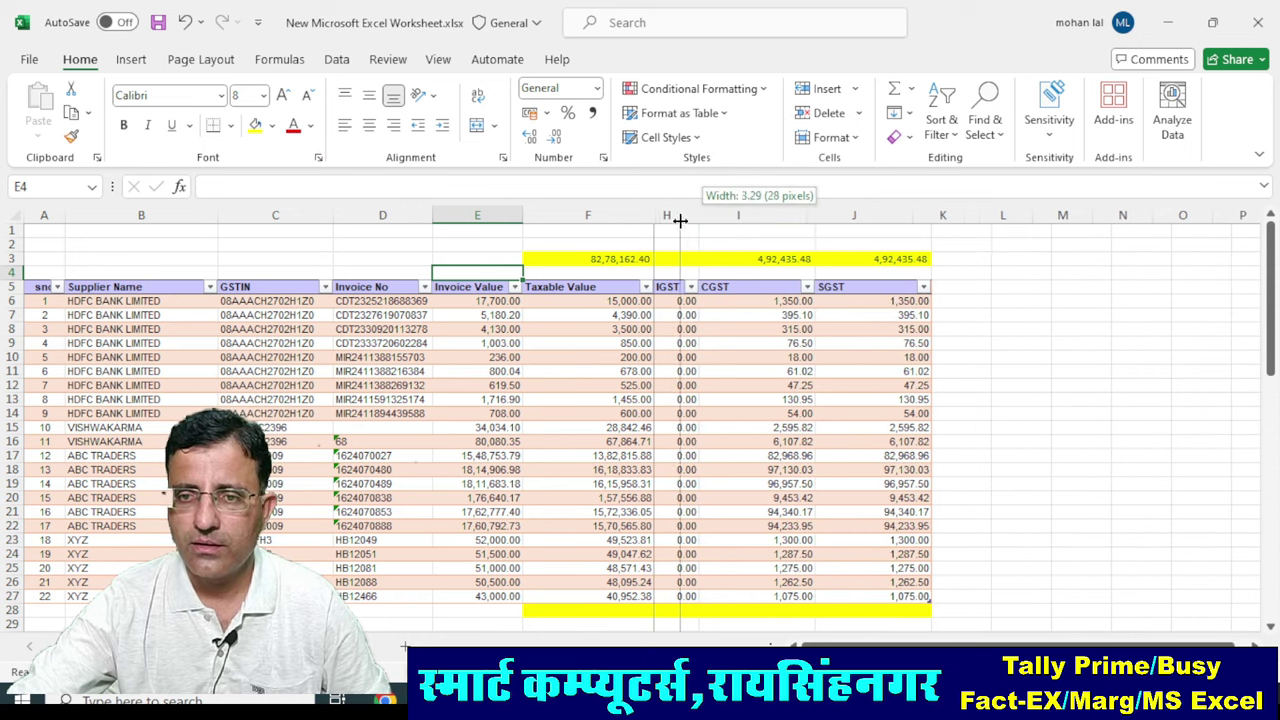
{"action": "double_click", "coordinate": [788, 215]}
{"action": "double_click", "coordinate": [851, 215]}
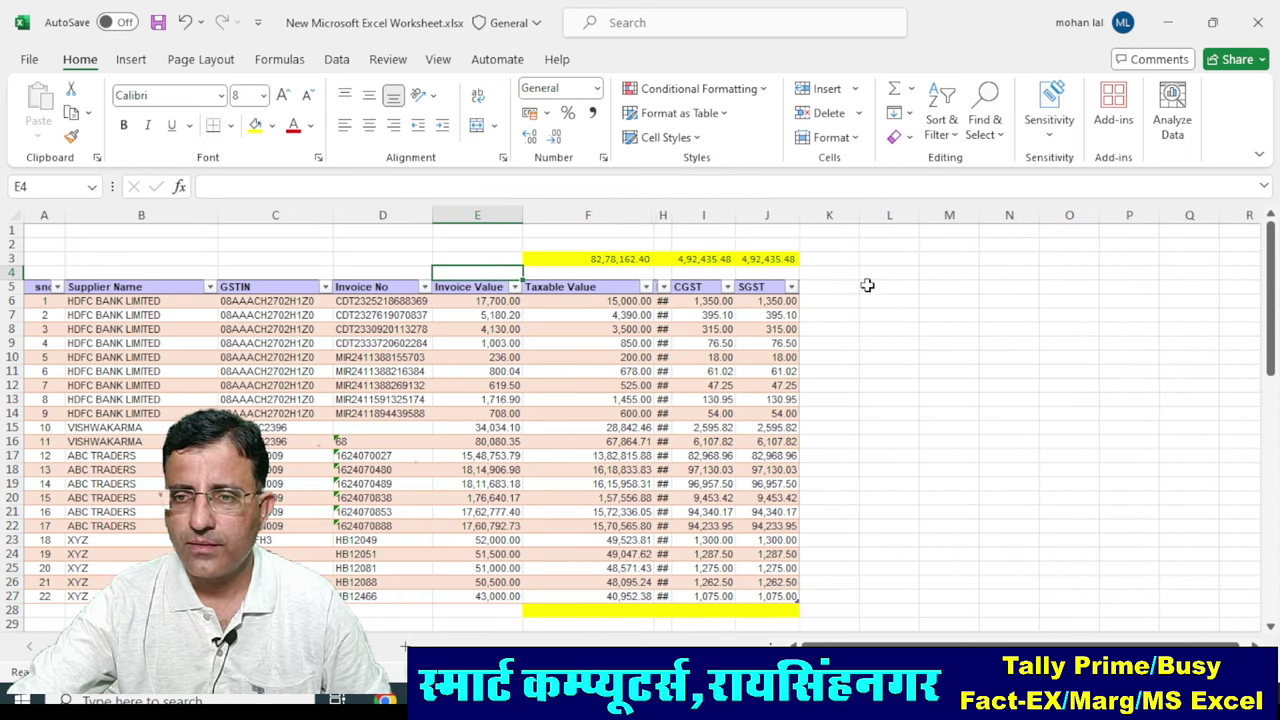
{"action": "left_click", "coordinate": [889, 328]}
{"action": "left_click", "coordinate": [383, 385]}
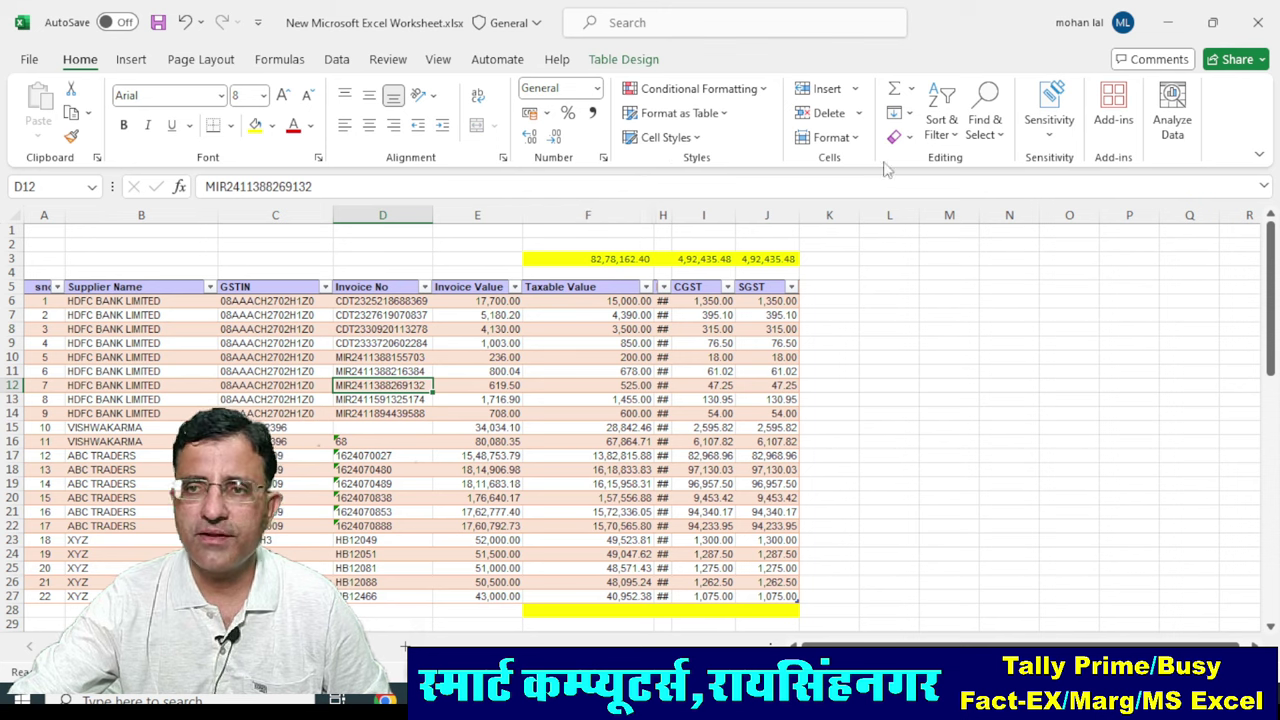
{"action": "left_click", "coordinate": [131, 59]}
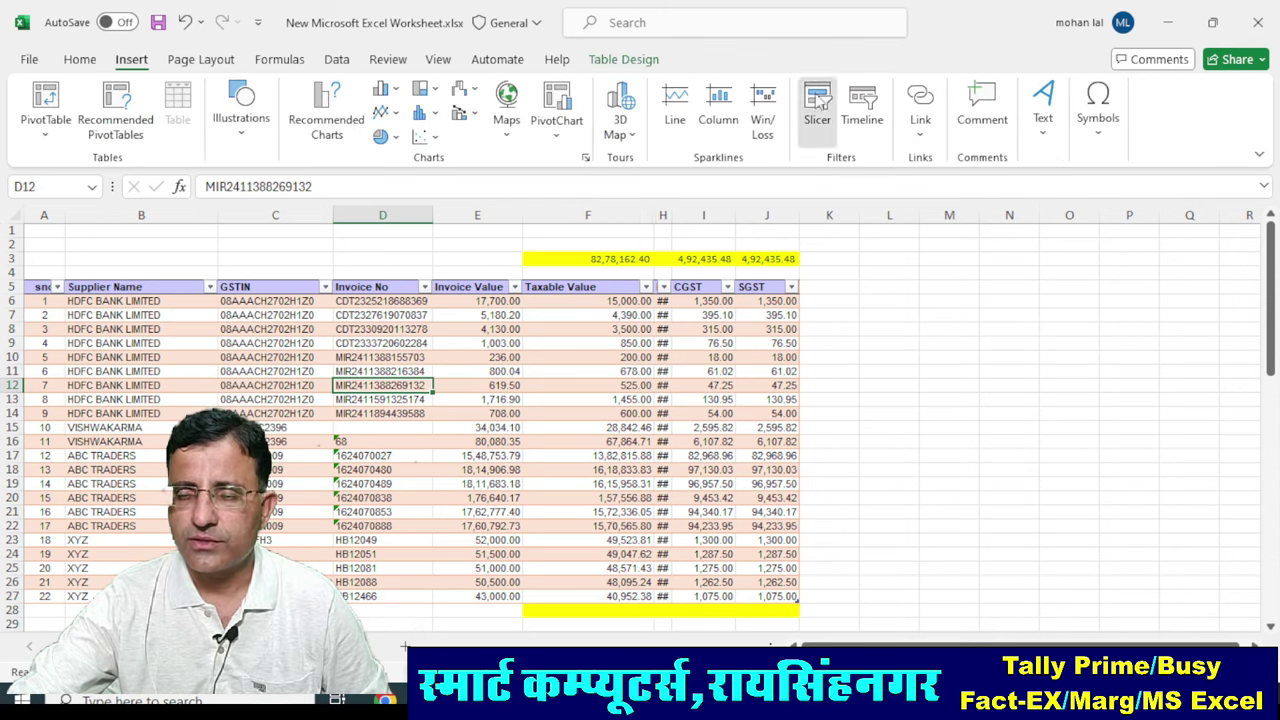
Insert slicers for Supplier Name, Taxable Value, CGST and SGST.
{"action": "left_click", "coordinate": [817, 105]}
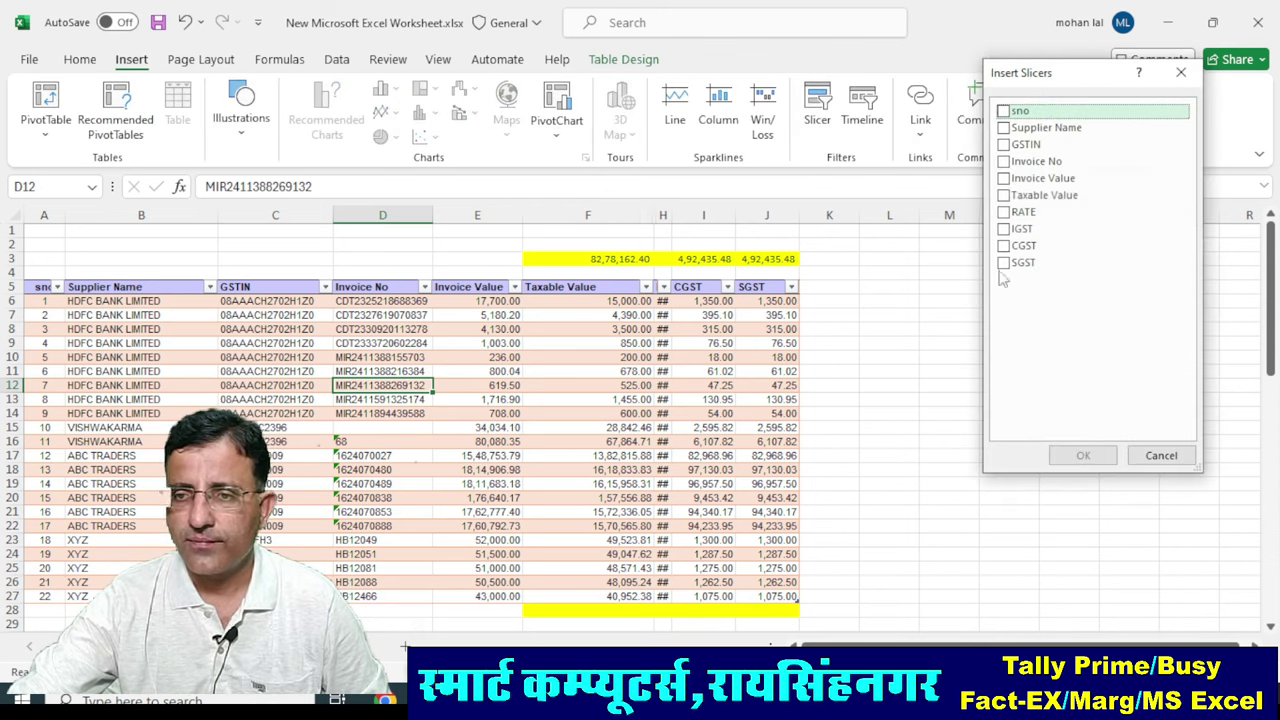
{"action": "left_click", "coordinate": [1014, 130]}
{"action": "left_click", "coordinate": [1006, 197]}
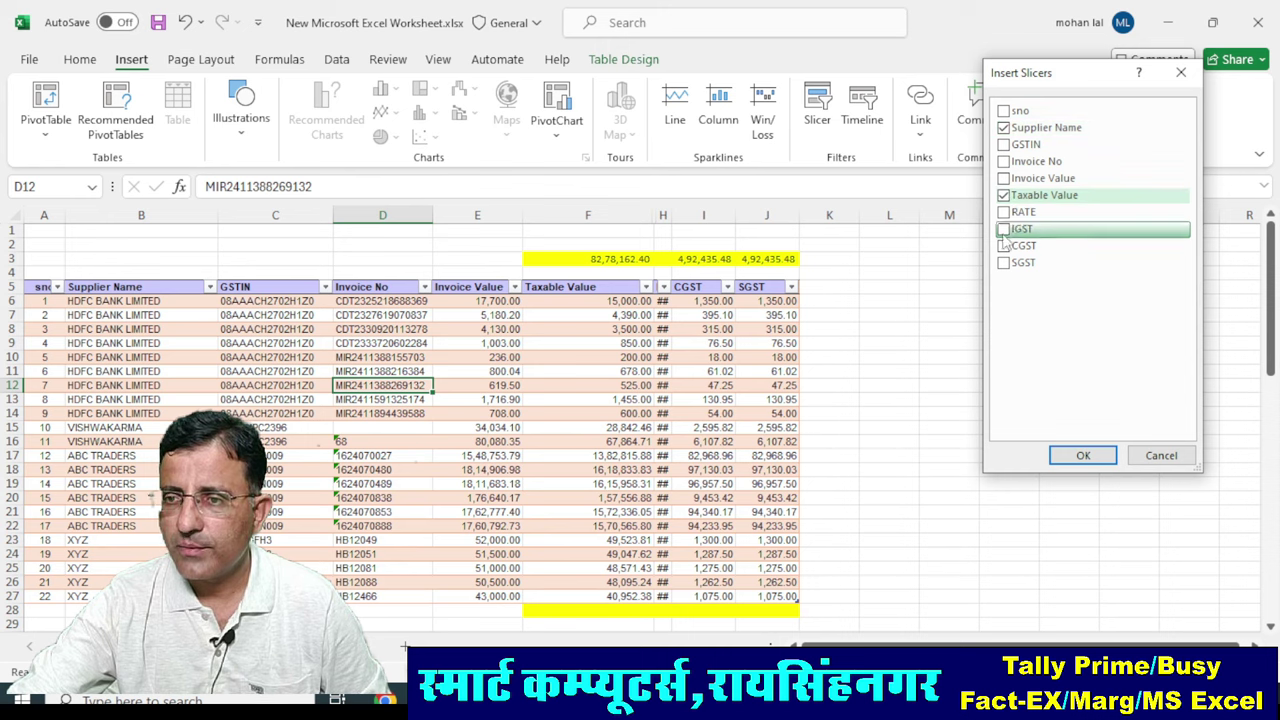
{"action": "left_click", "coordinate": [1004, 245]}
{"action": "left_click", "coordinate": [1004, 262]}
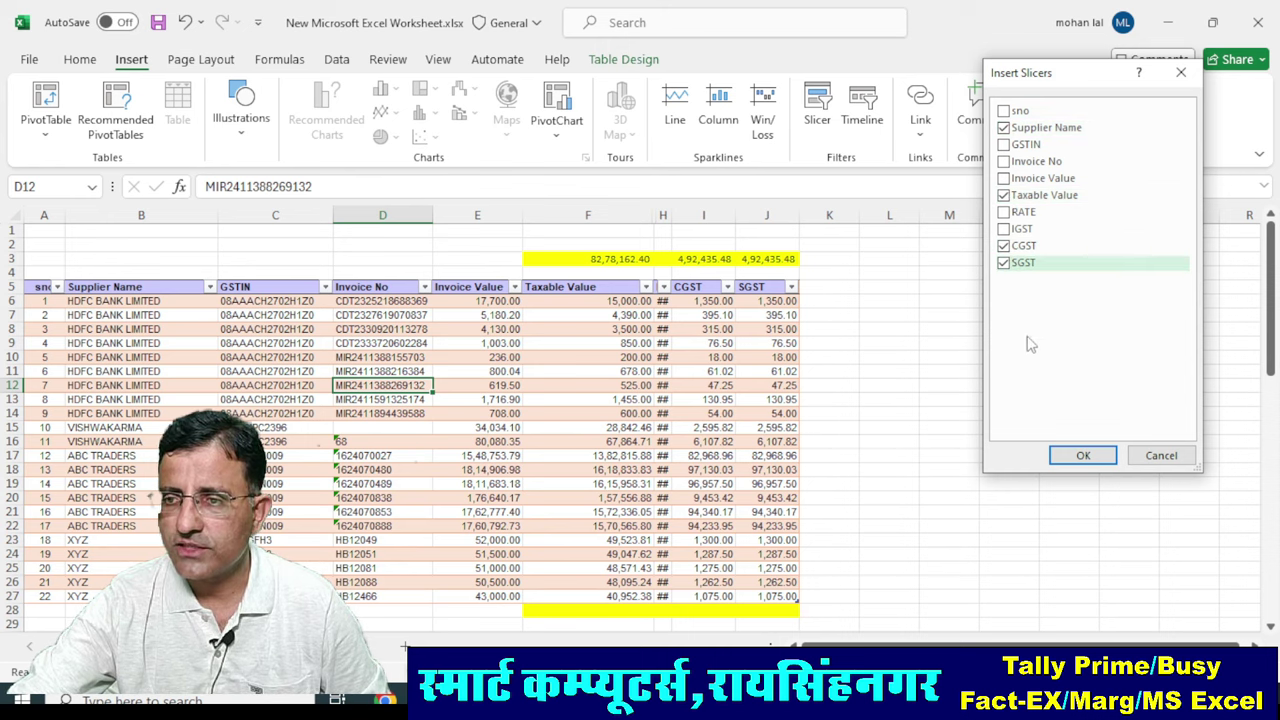
{"action": "left_click", "coordinate": [1082, 455]}
Arrange the four slicers along the right side and filter Supplier Name to ABC TRADERS.
{"action": "mouse_move", "coordinate": [866, 392]}
{"action": "left_mouse_down"}
{"action": "mouse_move", "coordinate": [888, 418]}
{"action": "mouse_move", "coordinate": [1255, 386]}
{"action": "left_mouse_up"}
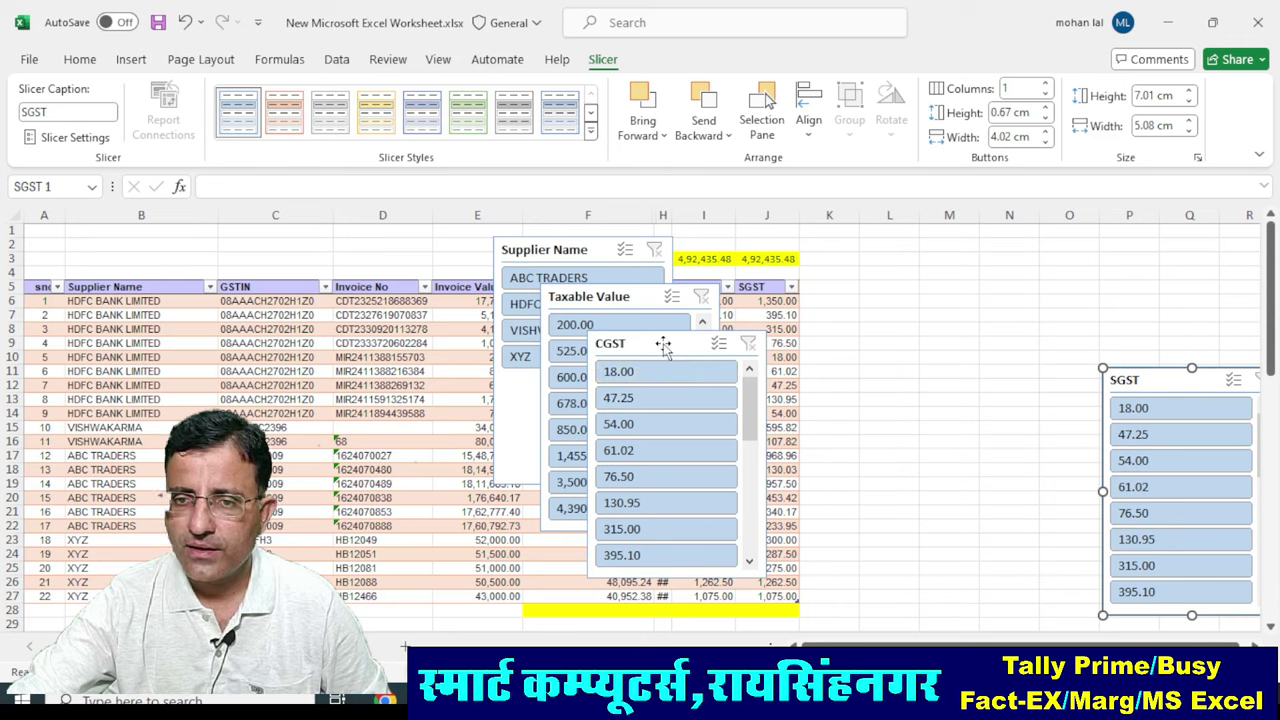
{"action": "left_click_drag", "start_coordinate": [663, 344], "coordinate": [928, 368]}
{"action": "mouse_move", "coordinate": [632, 313]}
{"action": "left_mouse_down"}
{"action": "mouse_move", "coordinate": [1181, 201]}
{"action": "mouse_move", "coordinate": [650, 300]}
{"action": "mouse_move", "coordinate": [950, 244]}
{"action": "left_mouse_up"}
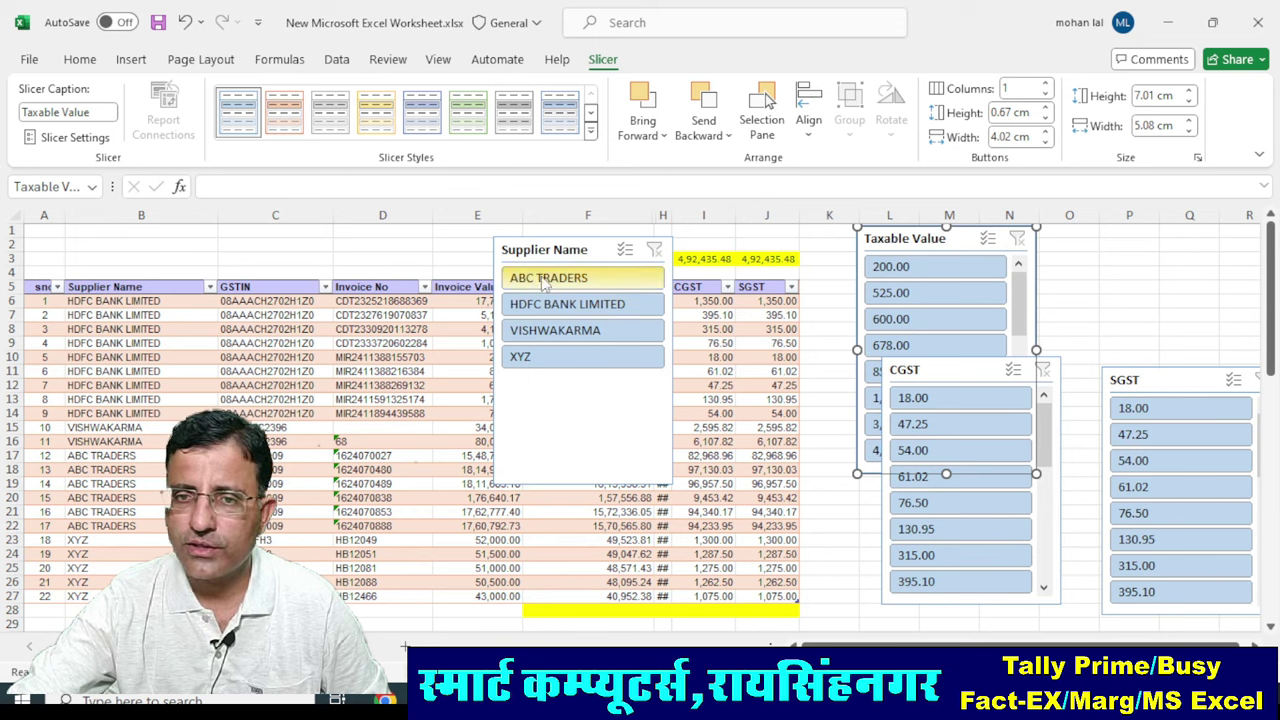
{"action": "left_click", "coordinate": [563, 256]}
{"action": "left_click_drag", "start_coordinate": [563, 256], "coordinate": [1134, 260]}
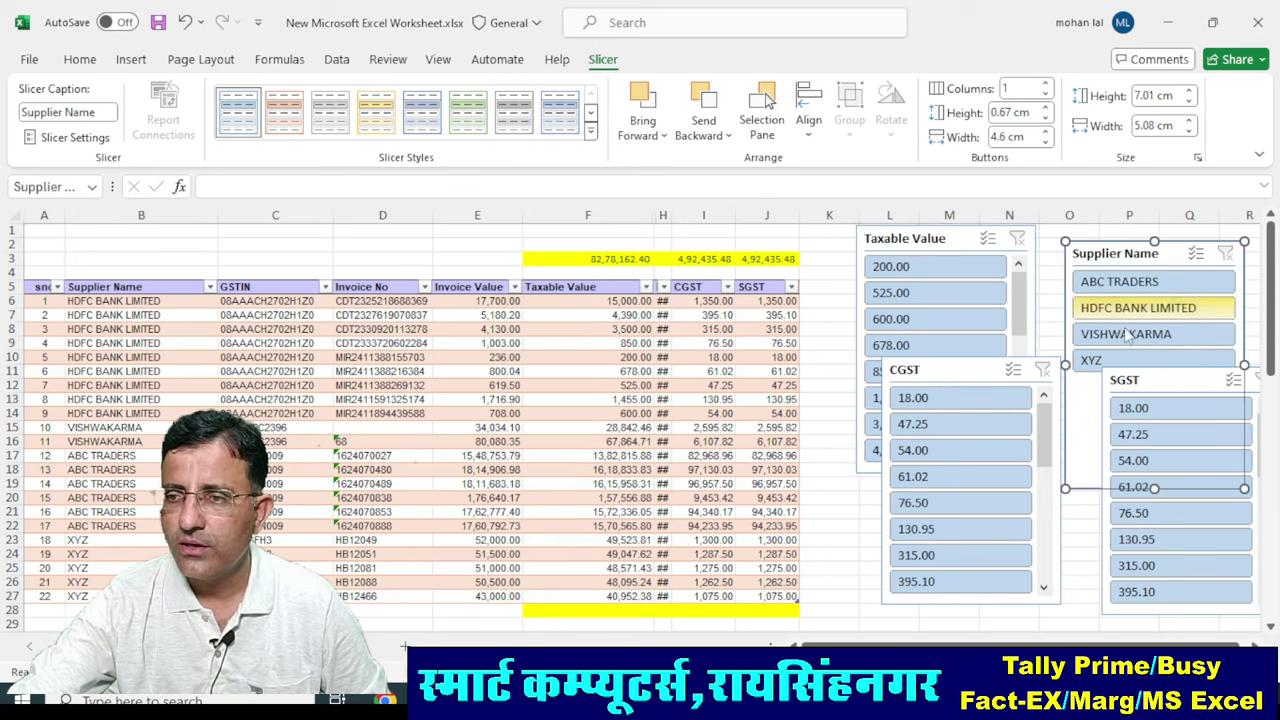
{"action": "left_click_drag", "start_coordinate": [1160, 395], "coordinate": [1152, 431]}
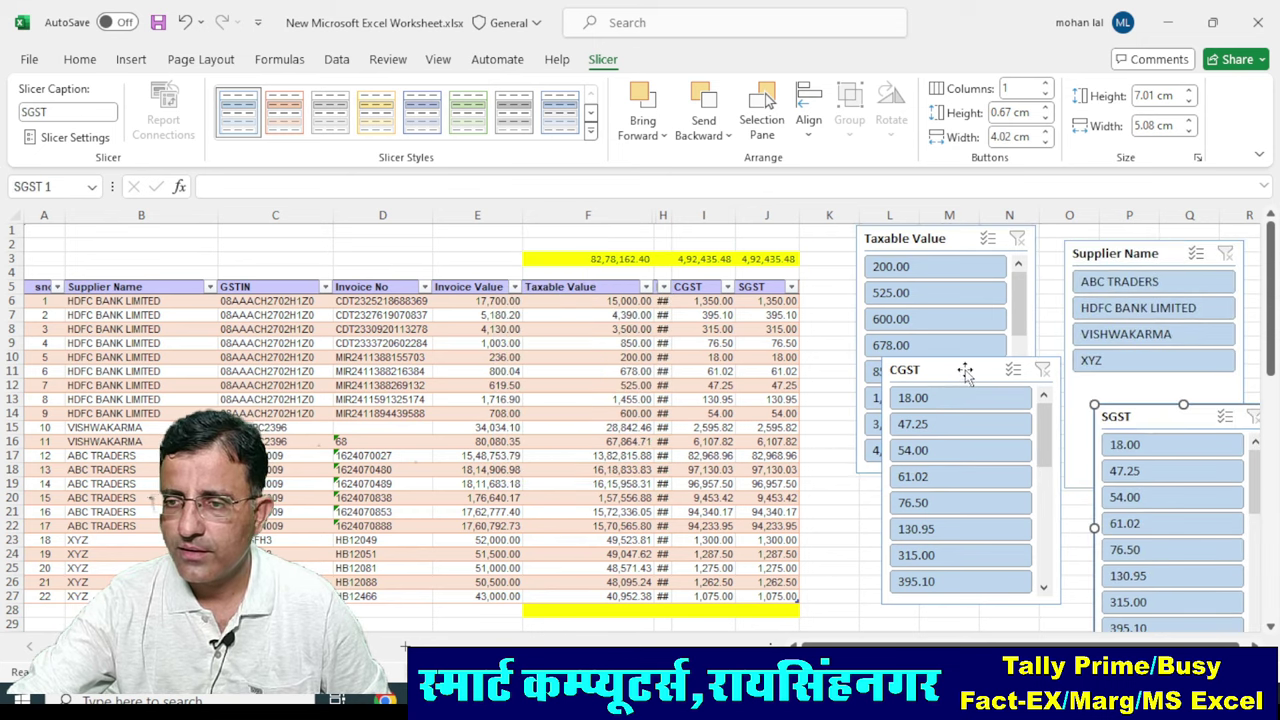
{"action": "left_click_drag", "start_coordinate": [961, 378], "coordinate": [962, 495]}
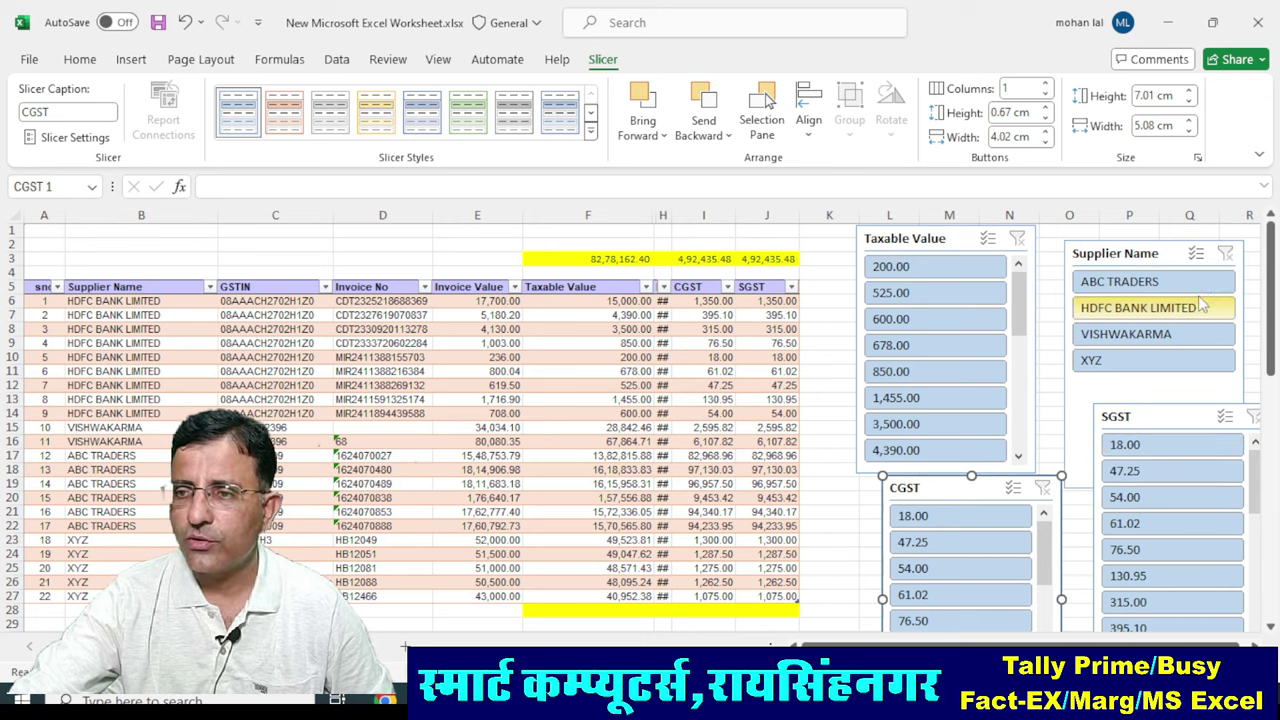
{"action": "left_click", "coordinate": [1145, 284]}
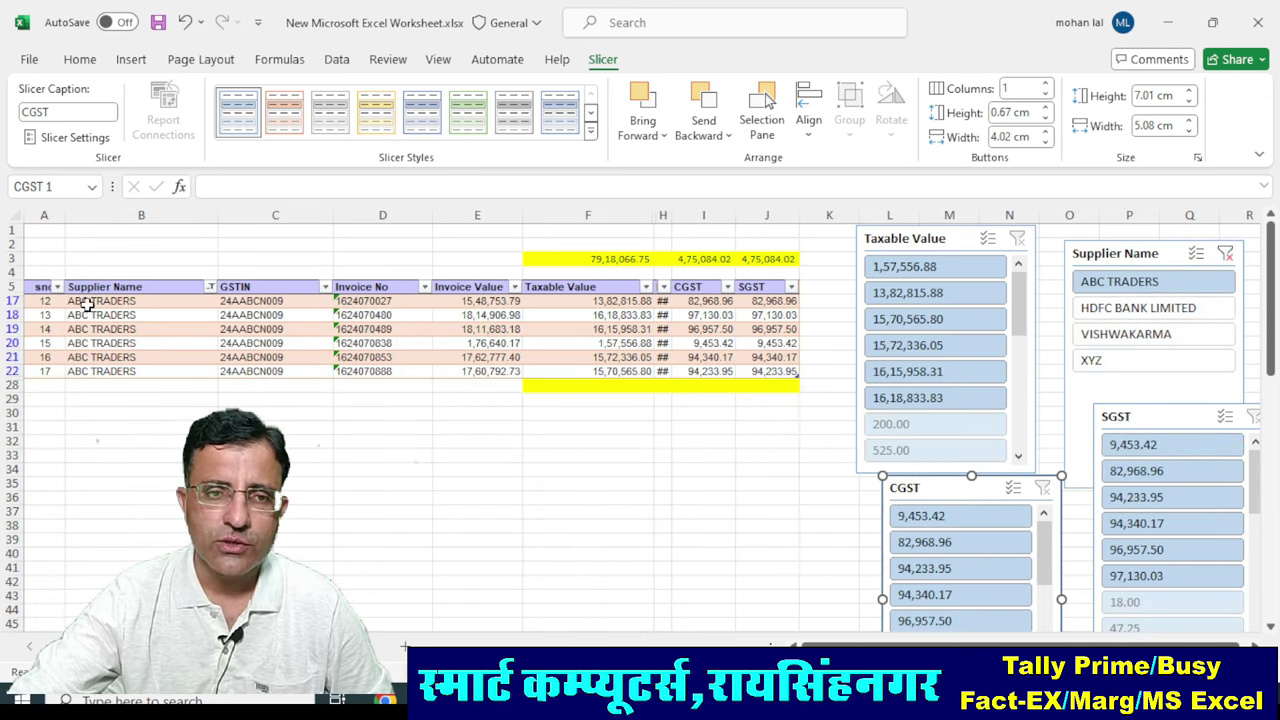
Filter the Supplier Name slicer to HDFC BANK LIMITED plus ABC TRADERS.
{"action": "left_click", "coordinate": [584, 259]}
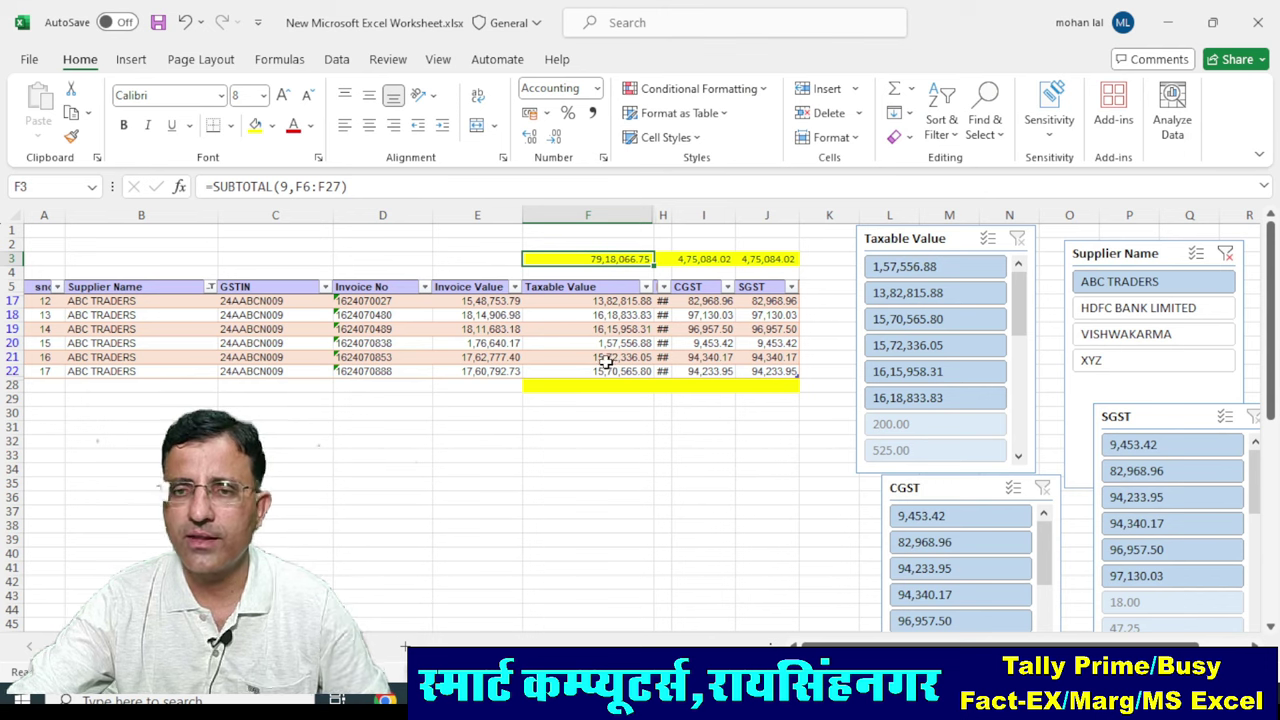
{"action": "left_click", "coordinate": [1106, 309]}
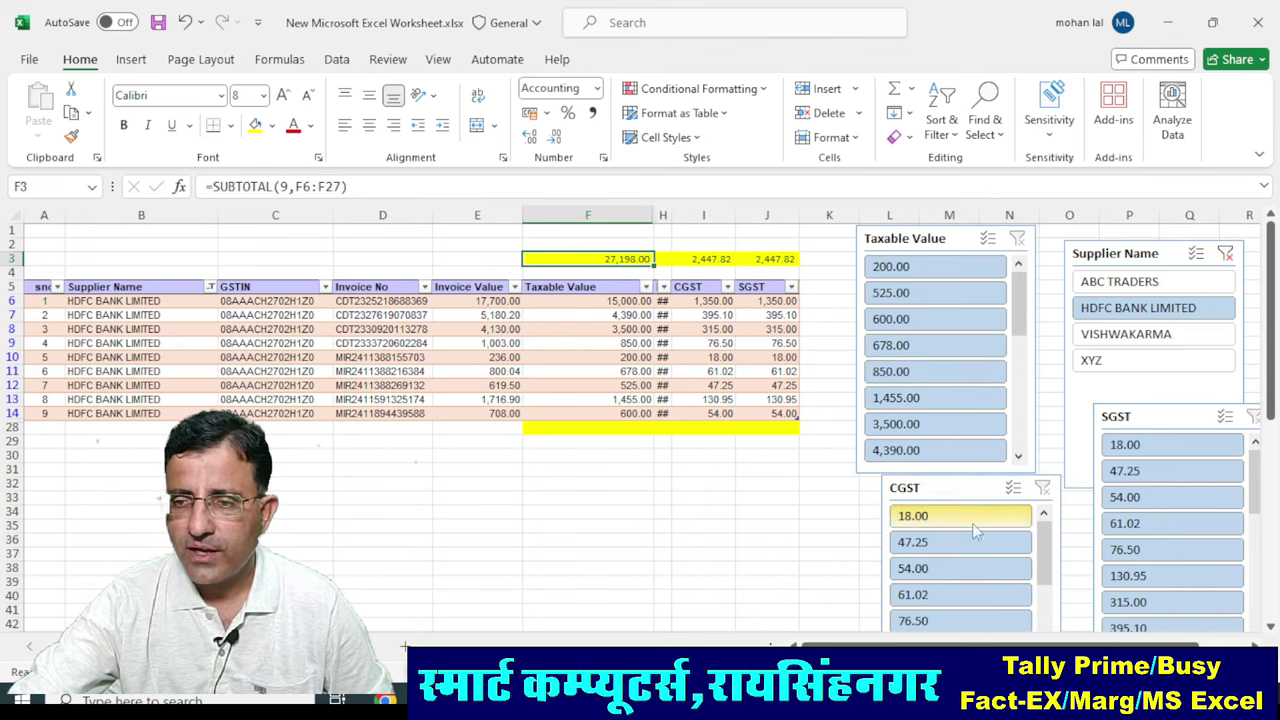
{"action": "left_click_drag", "start_coordinate": [1046, 566], "coordinate": [1052, 618]}
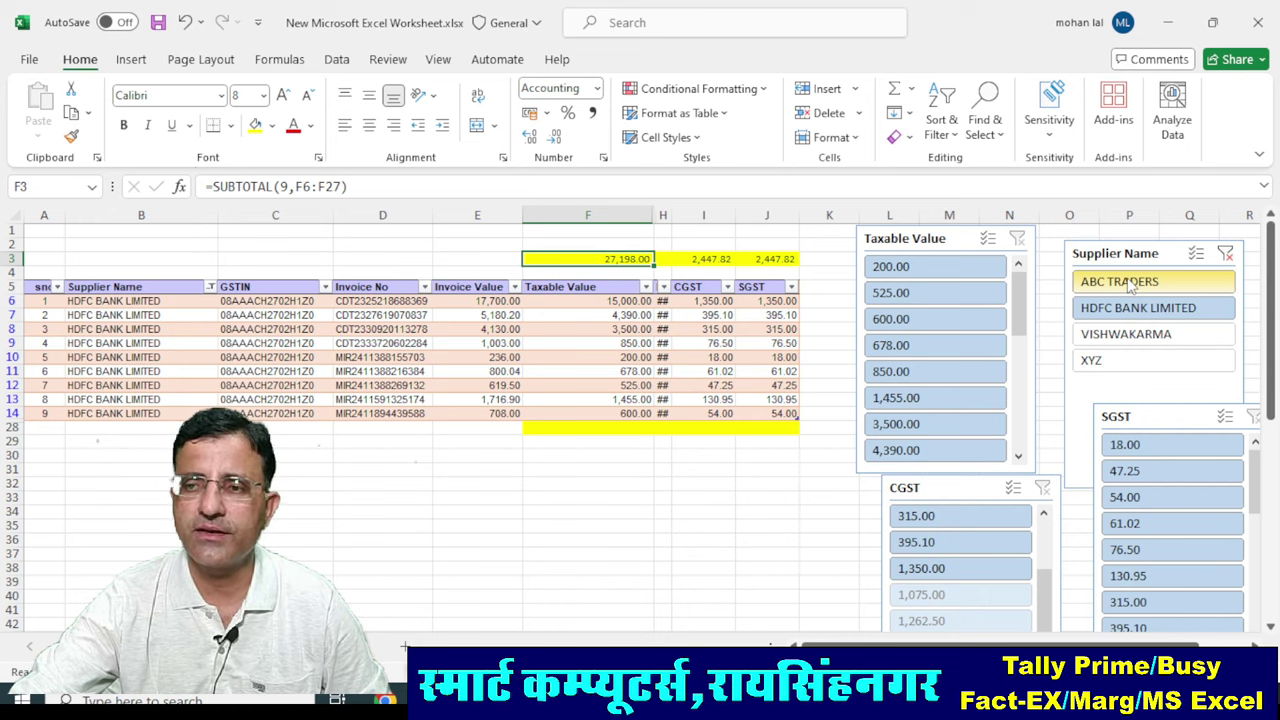
{"action": "left_click", "coordinate": [1131, 282], "text": "ctrl"}
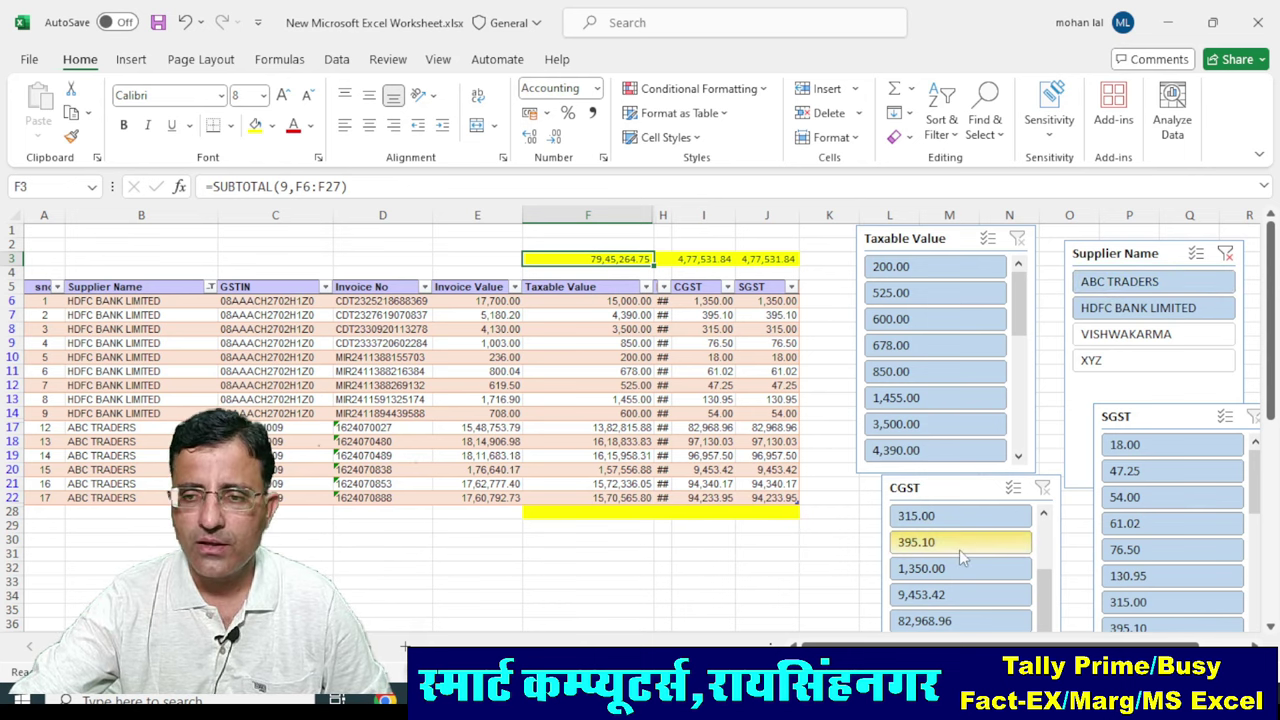
{"action": "scroll", "coordinate": [959, 549], "scroll_direction": "down", "scroll_amount": 3}
{"action": "mouse_move", "coordinate": [1039, 478]}
{"action": "left_mouse_down"}
{"action": "mouse_move", "coordinate": [1058, 530]}
{"action": "mouse_move", "coordinate": [1053, 512]}
{"action": "left_mouse_up"}
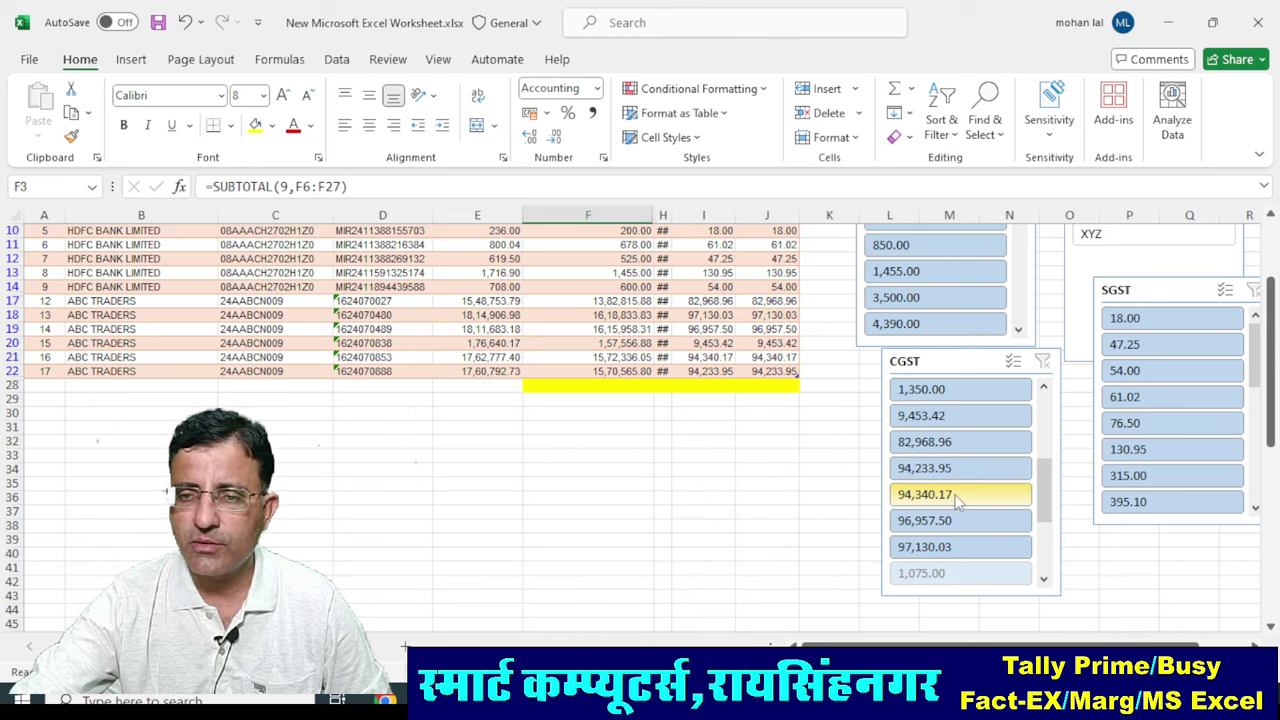
Filter CGST to 94,340.17, then clear both the CGST and Supplier Name slicer filters.
{"action": "left_click", "coordinate": [957, 500]}
{"action": "scroll", "coordinate": [675, 394], "scroll_direction": "up", "scroll_amount": 3}
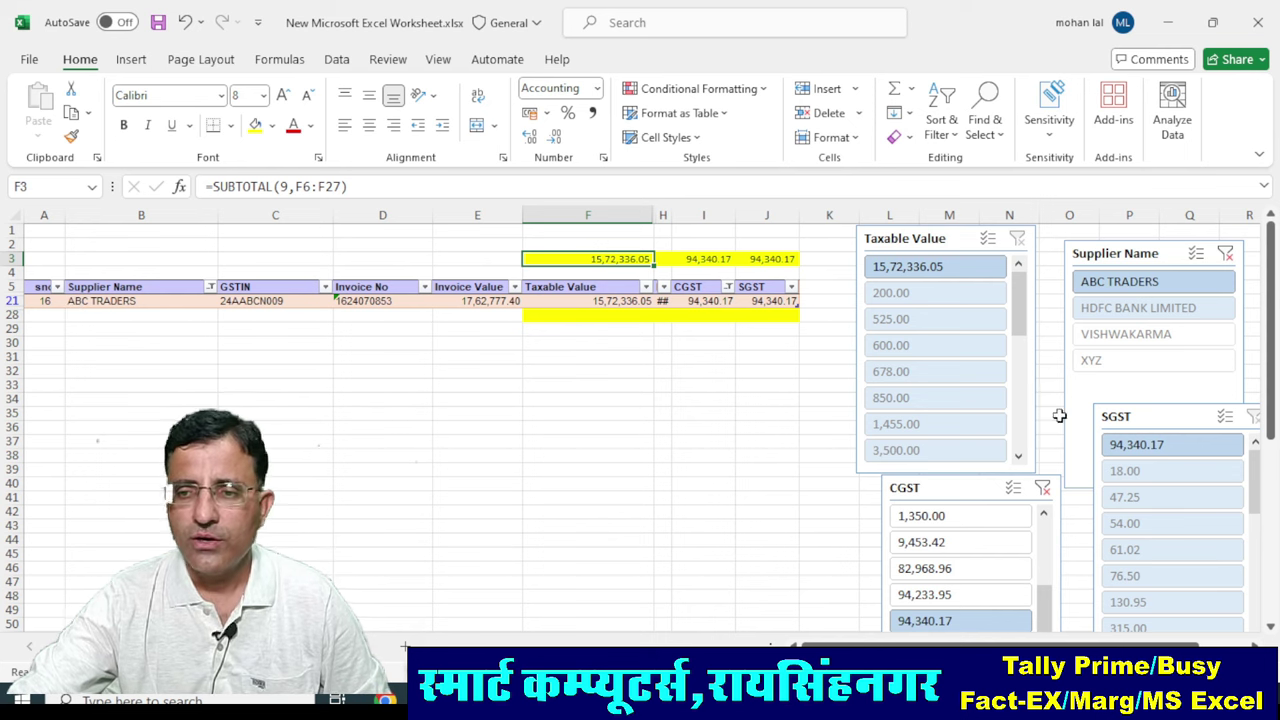
{"action": "left_click", "coordinate": [1043, 489]}
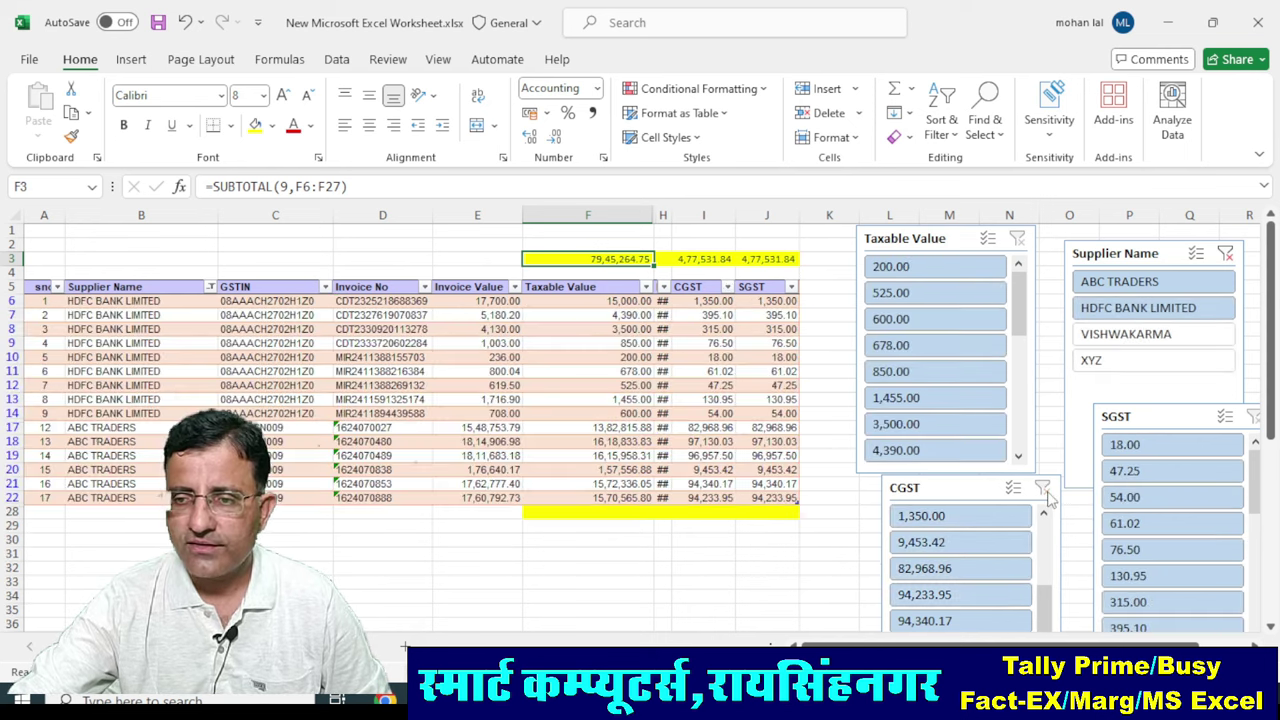
{"action": "left_click", "coordinate": [1226, 255]}
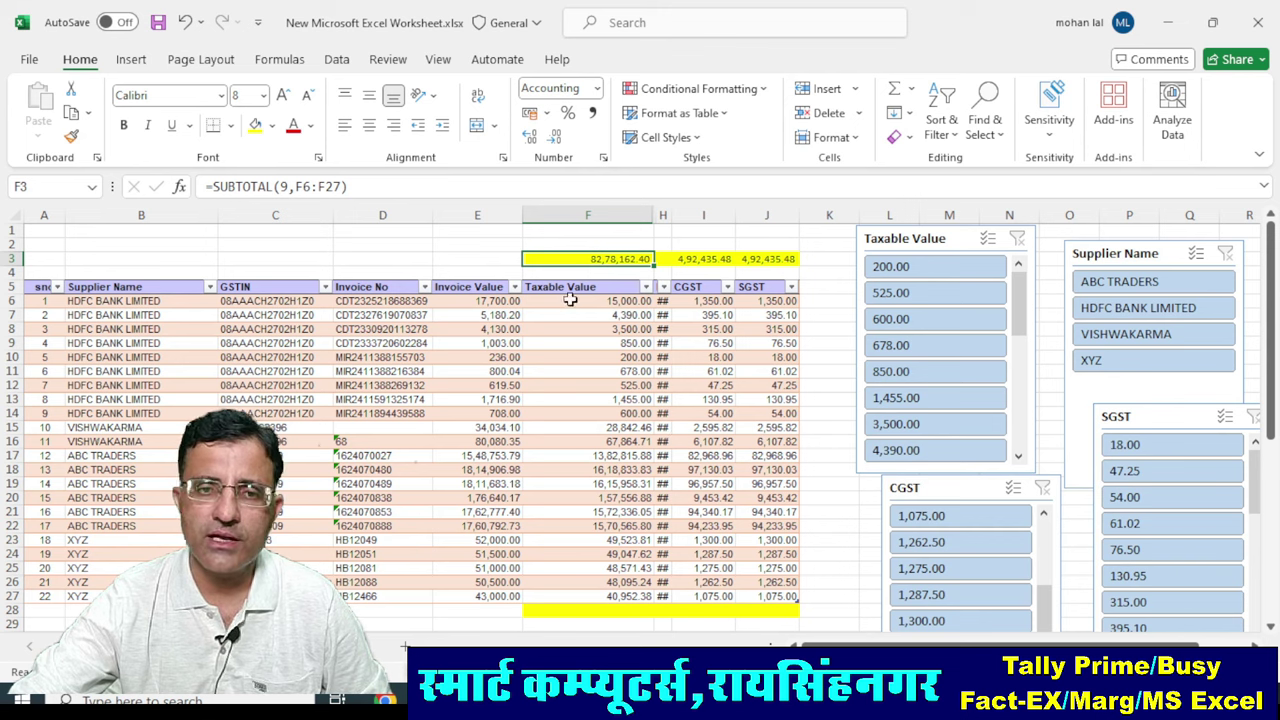
Filter the Supplier Name column to HDFC BANK LIMITED only, then add ABC TRADERS via the slicer.
{"action": "left_click", "coordinate": [210, 287]}
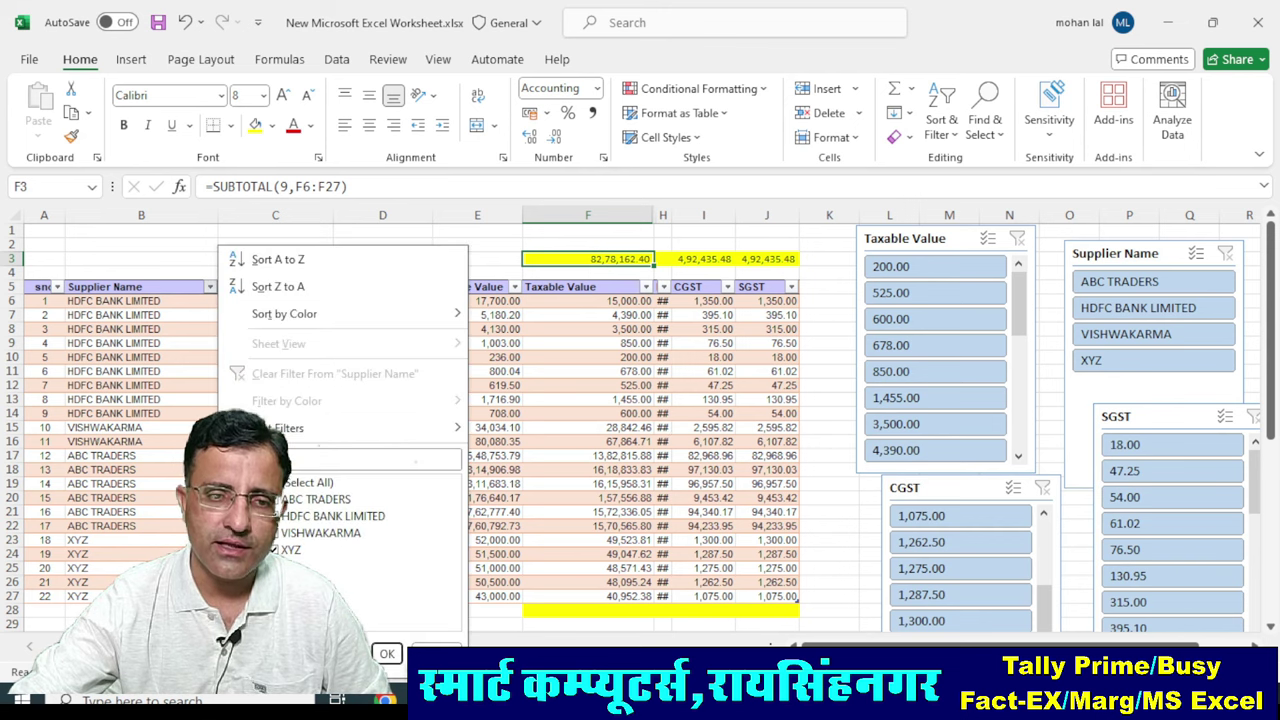
{"action": "left_click", "coordinate": [278, 482]}
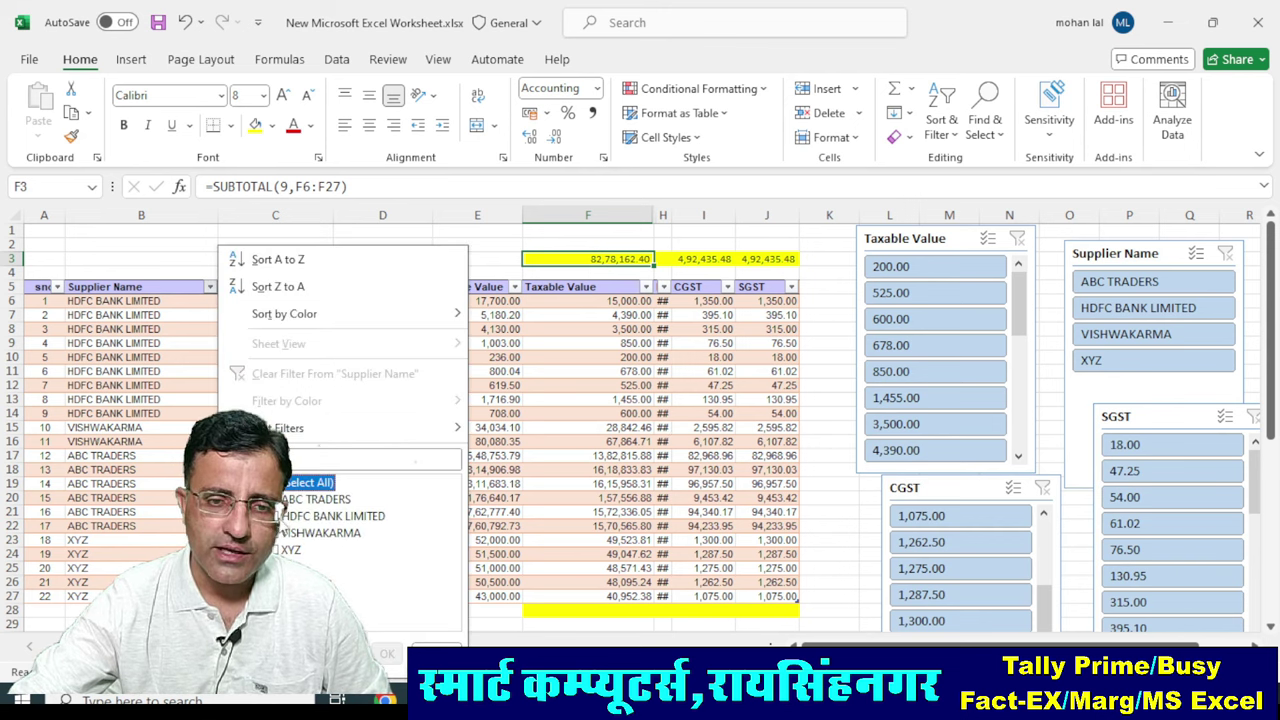
{"action": "left_click", "coordinate": [320, 516]}
{"action": "left_click", "coordinate": [387, 654]}
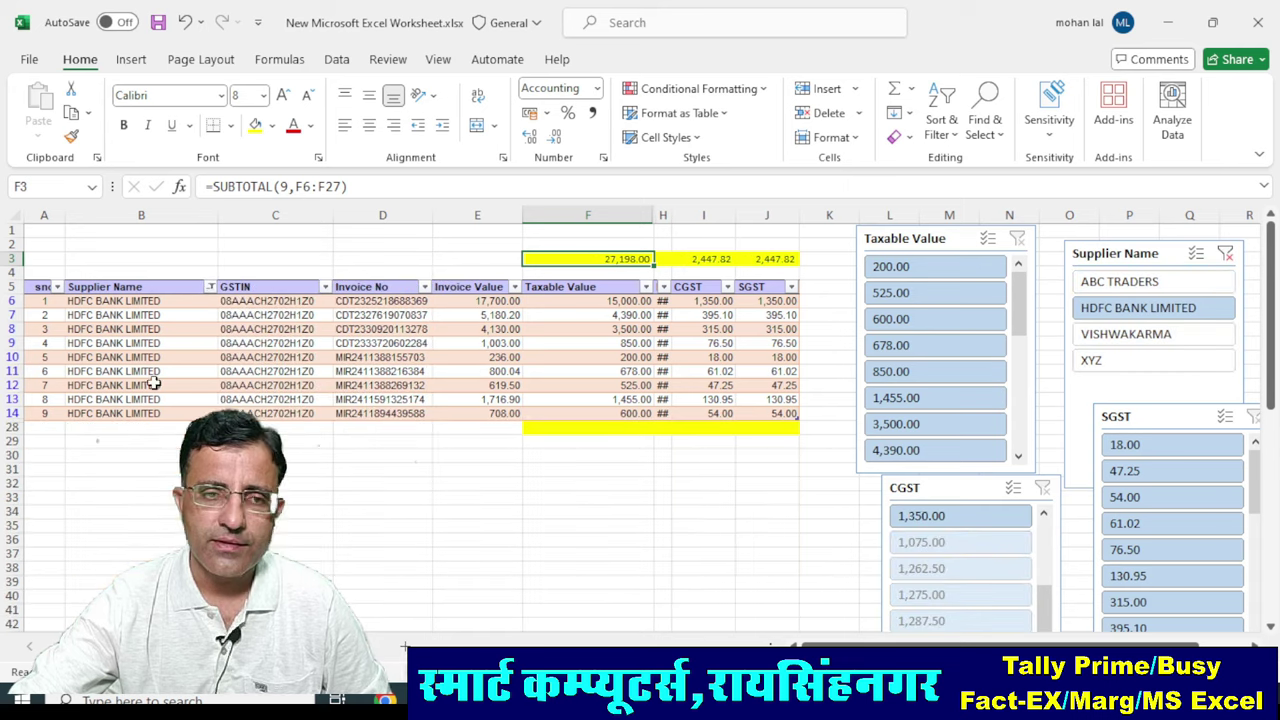
{"action": "left_click", "coordinate": [209, 288]}
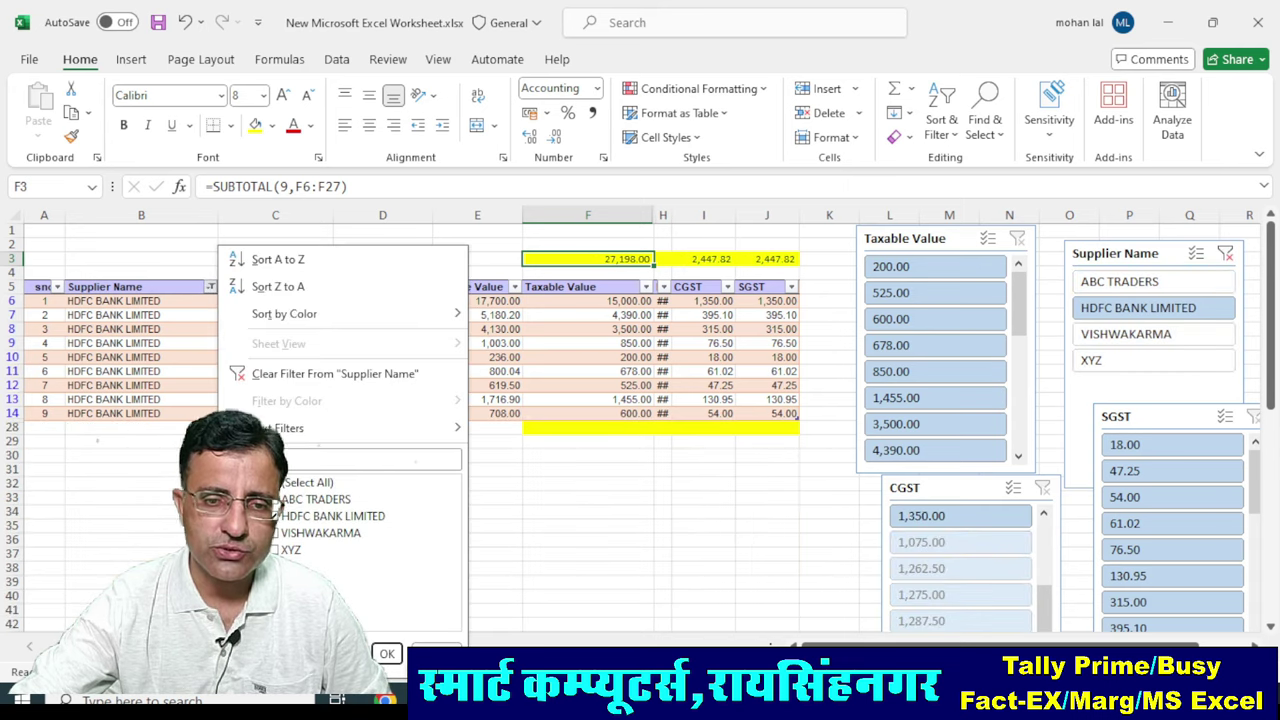
{"action": "left_click", "coordinate": [396, 652]}
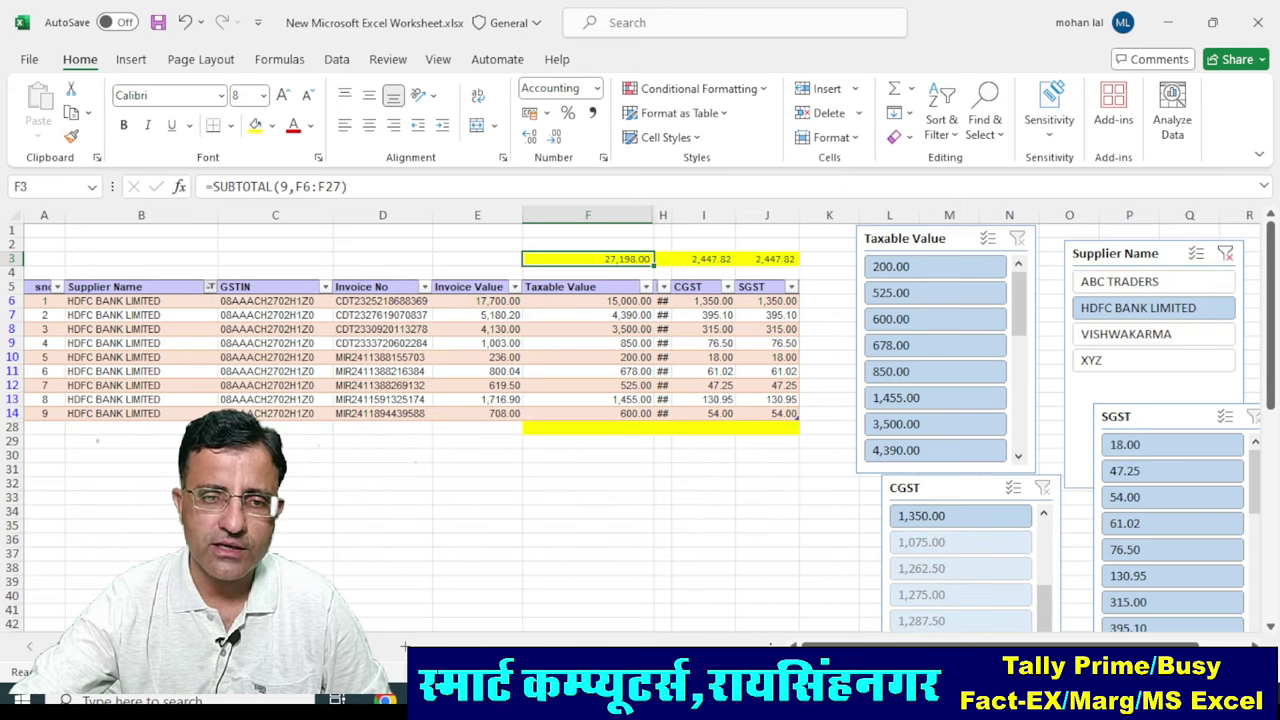
{"action": "left_click", "coordinate": [1128, 281], "text": "ctrl"}
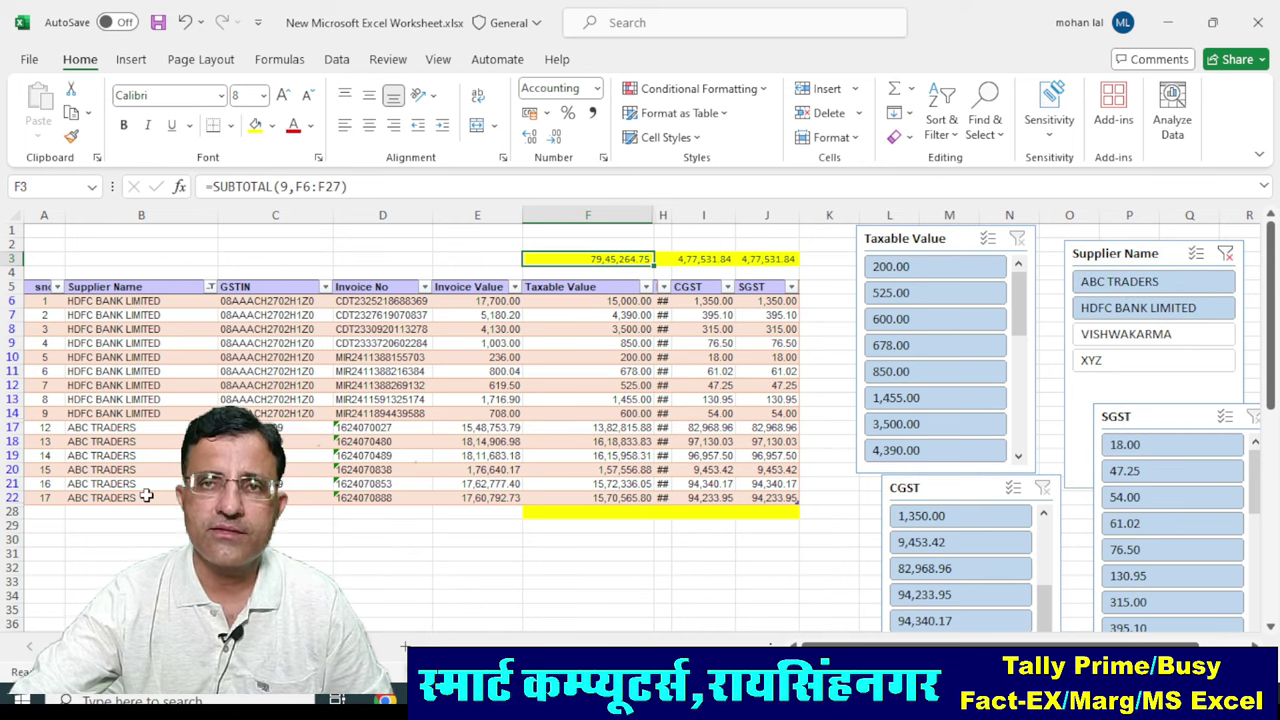
Select taxable values 1,455.00, 3,500.00 and 15,72,336.05 together in the Taxable Value slicer.
{"action": "scroll", "coordinate": [990, 350], "scroll_direction": "down", "scroll_amount": 2}
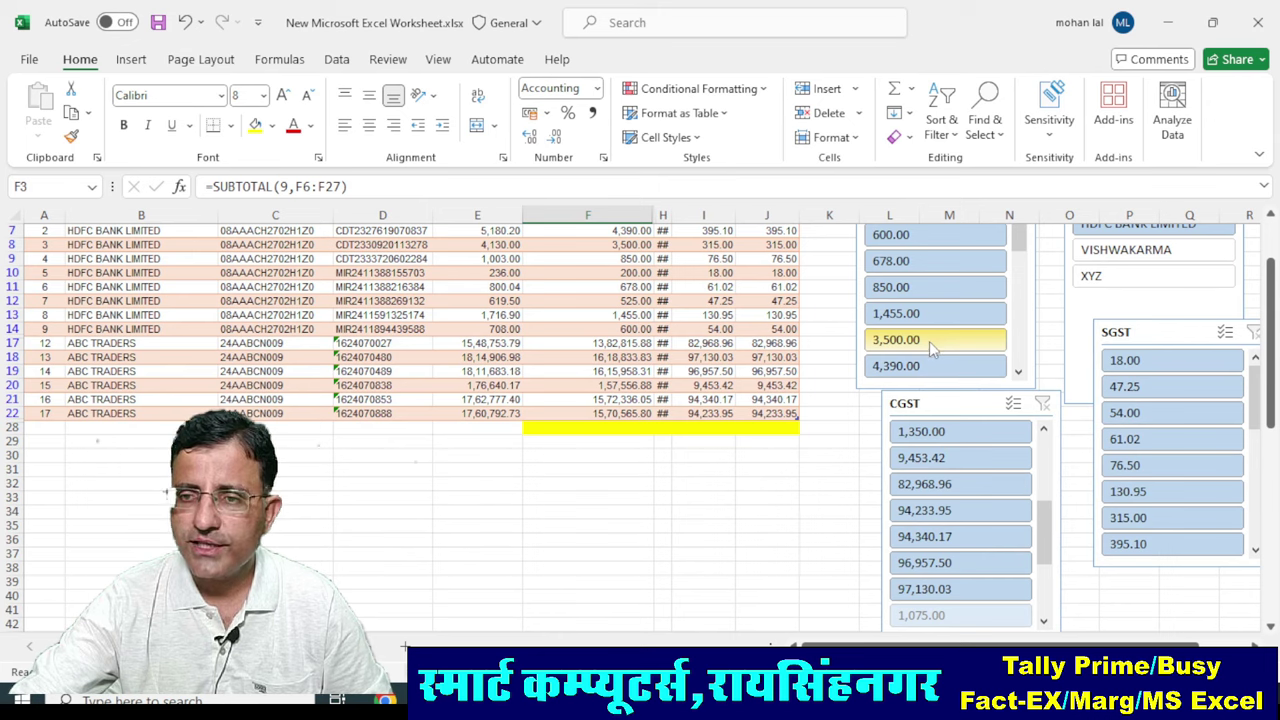
{"action": "left_click", "coordinate": [929, 341], "text": "ctrl"}
{"action": "left_click", "coordinate": [965, 368], "text": "ctrl"}
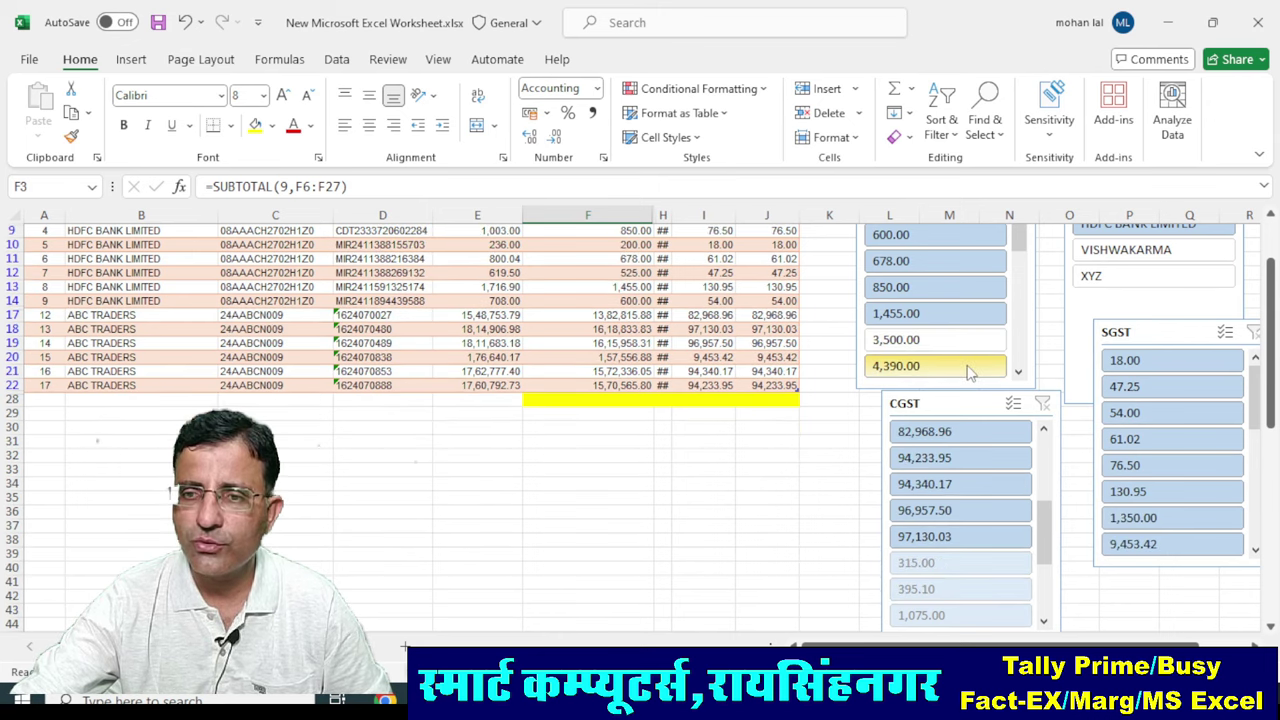
{"action": "scroll", "coordinate": [971, 368], "scroll_direction": "up", "scroll_amount": 2}
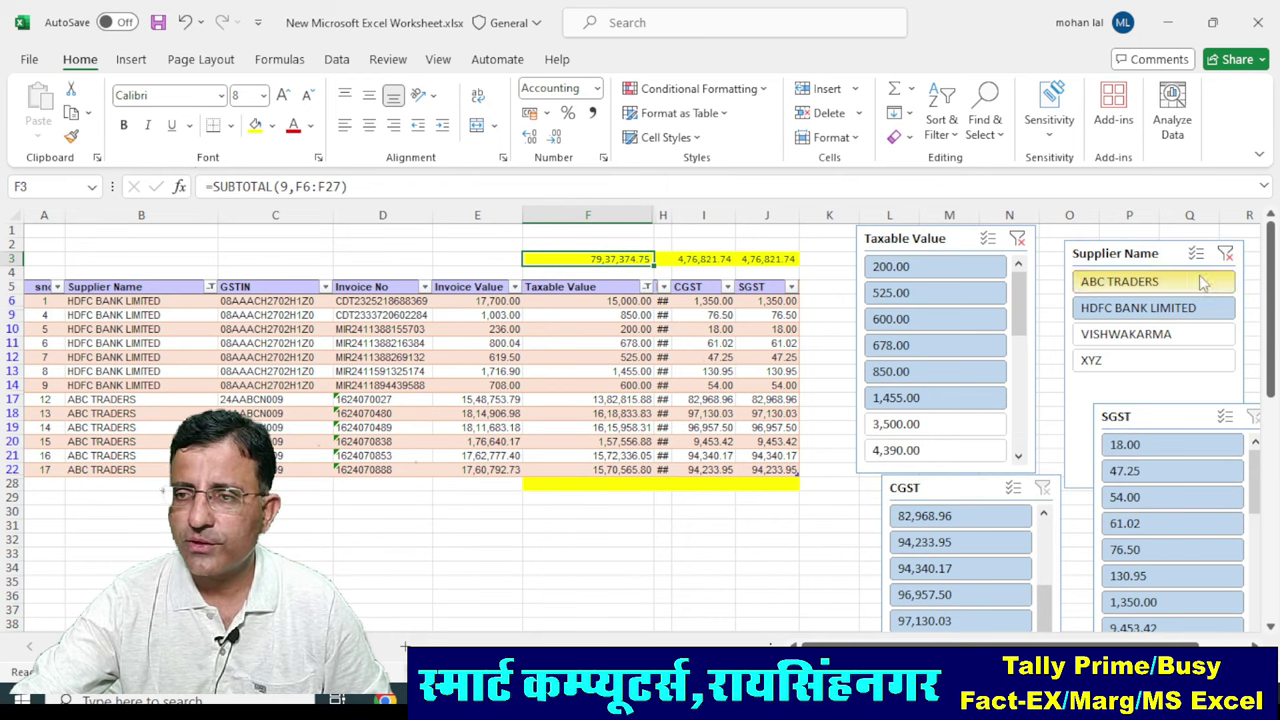
{"action": "left_click", "coordinate": [933, 401]}
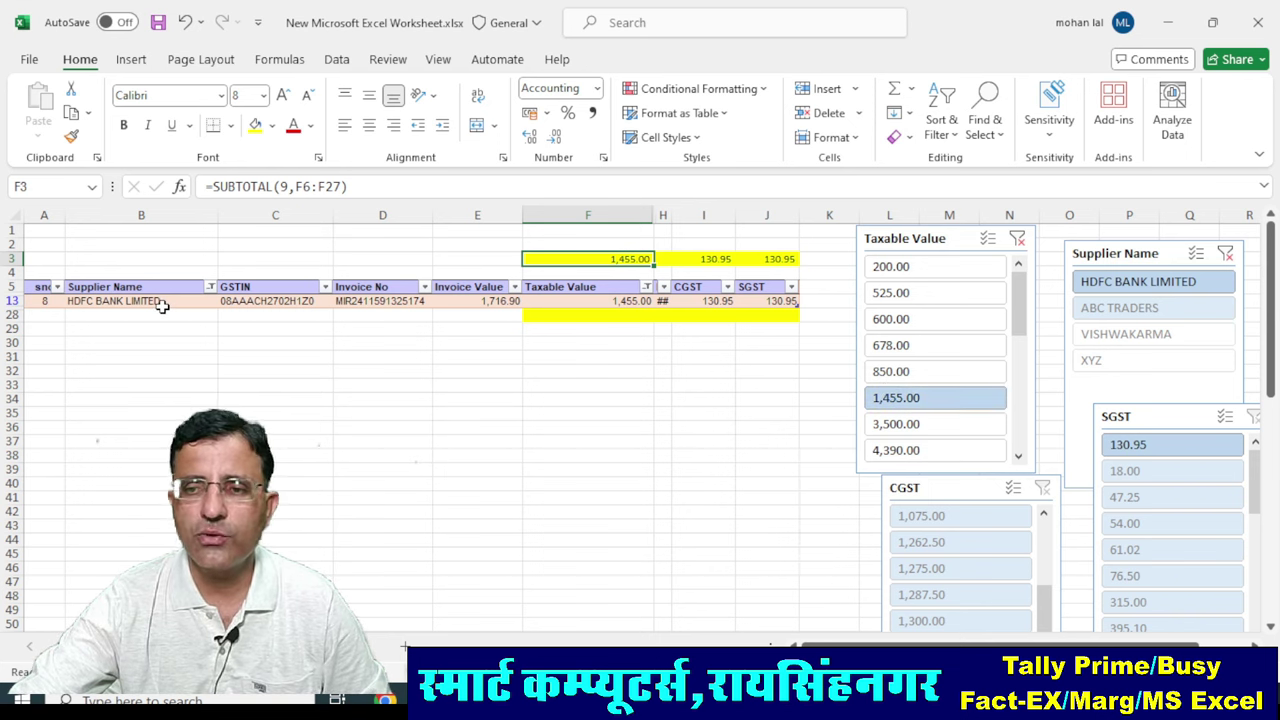
{"action": "left_click", "coordinate": [903, 426], "text": "ctrl"}
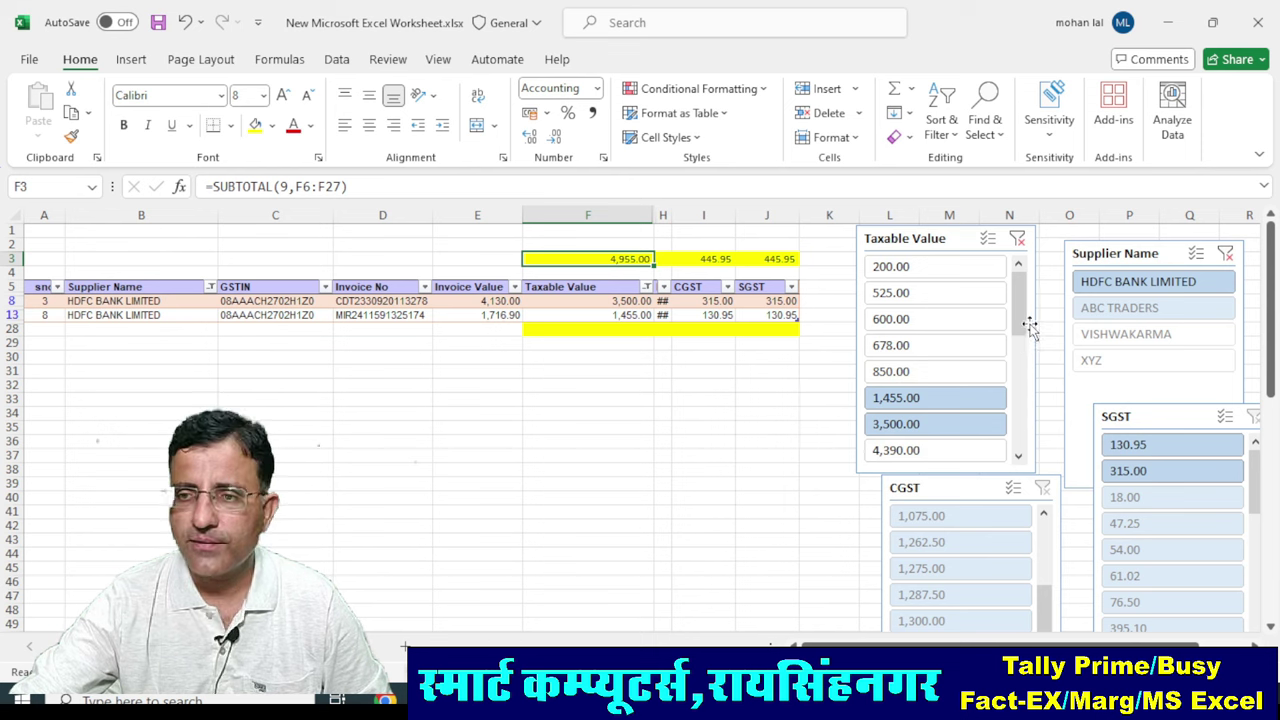
{"action": "left_click_drag", "start_coordinate": [1019, 330], "coordinate": [1017, 405]}
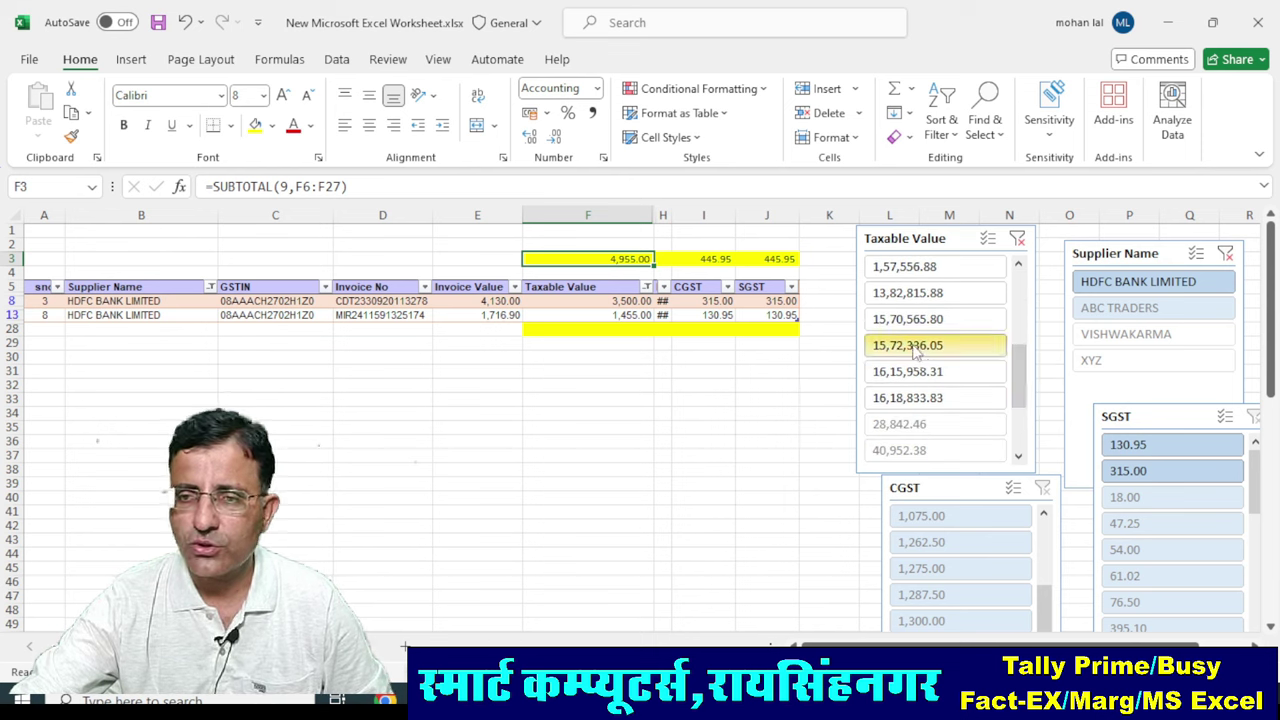
{"action": "left_click", "coordinate": [910, 345], "text": "ctrl"}
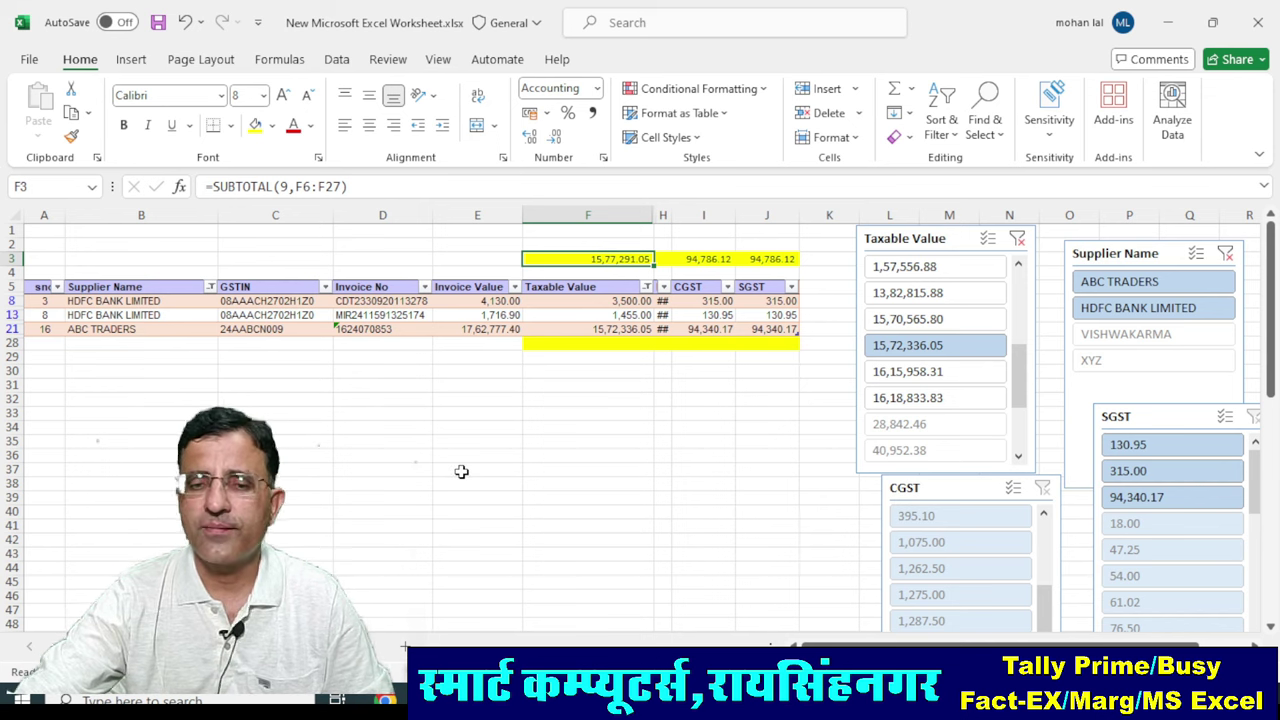
{"action": "left_click", "coordinate": [131, 60]}
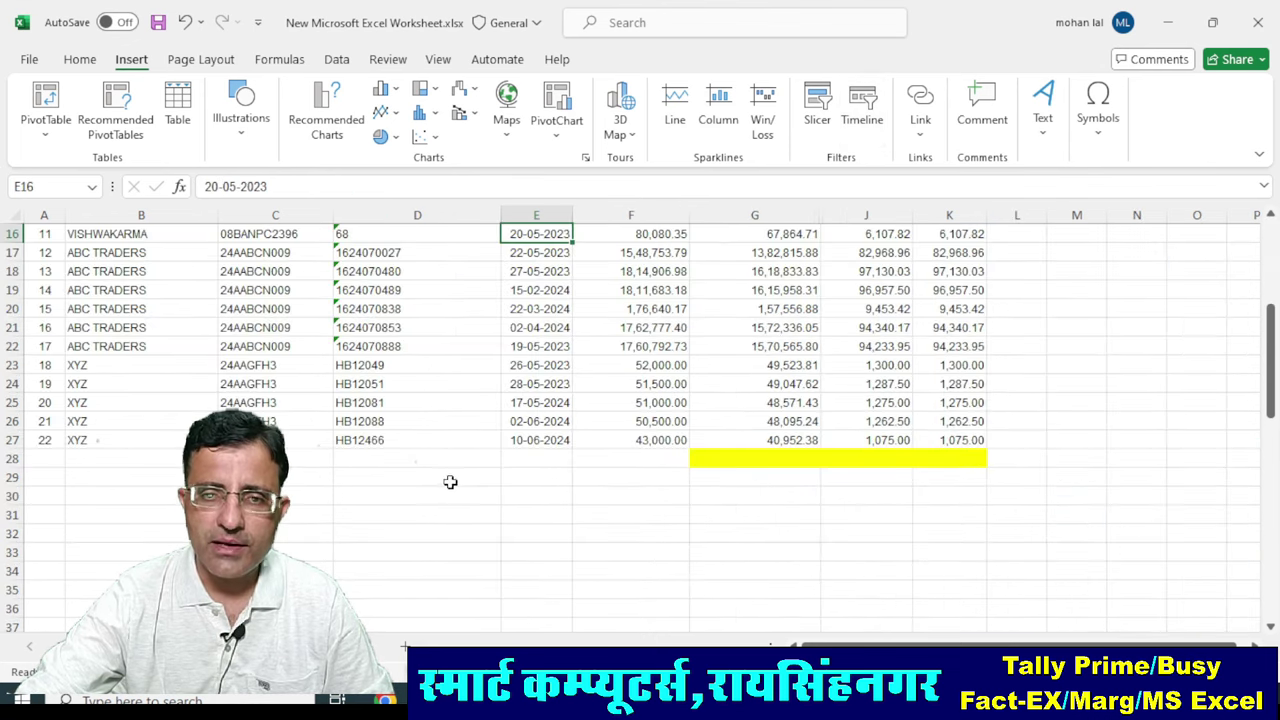
{"action": "scroll", "coordinate": [450, 482], "scroll_direction": "up", "scroll_amount": 2}
{"action": "scroll", "coordinate": [450, 482], "scroll_direction": "up", "scroll_amount": 3}
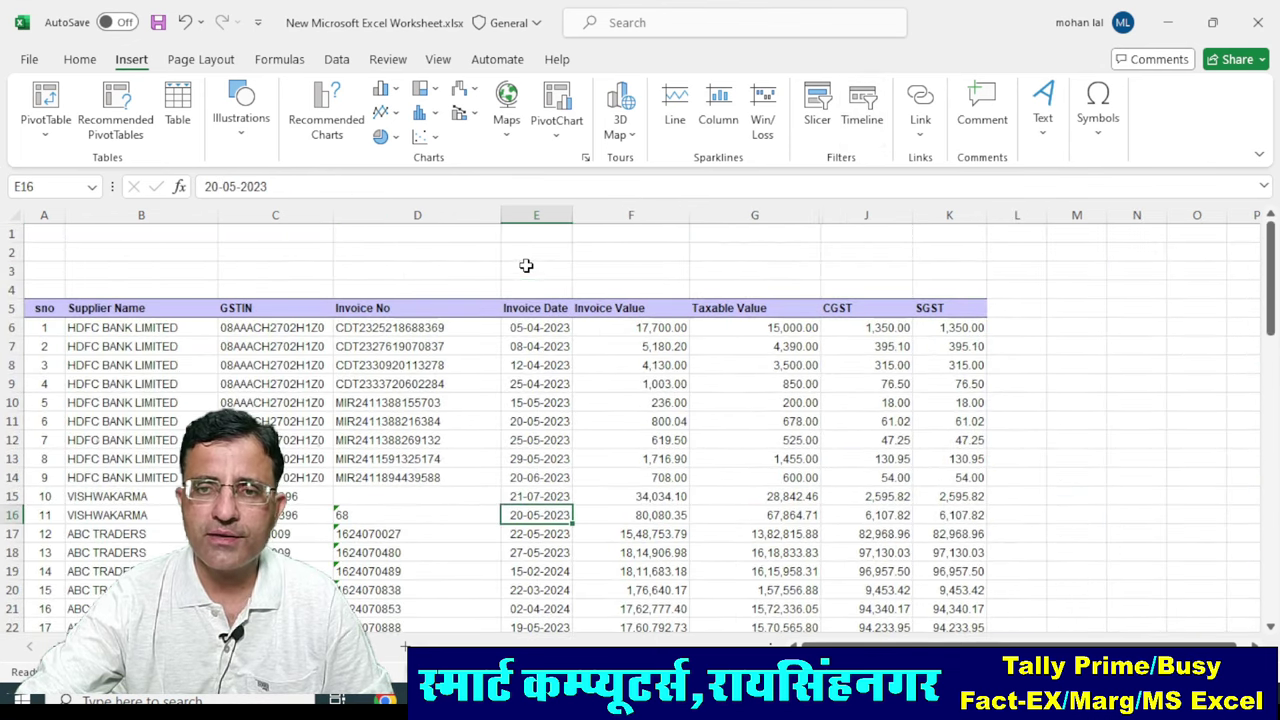
{"action": "left_click", "coordinate": [526, 265]}
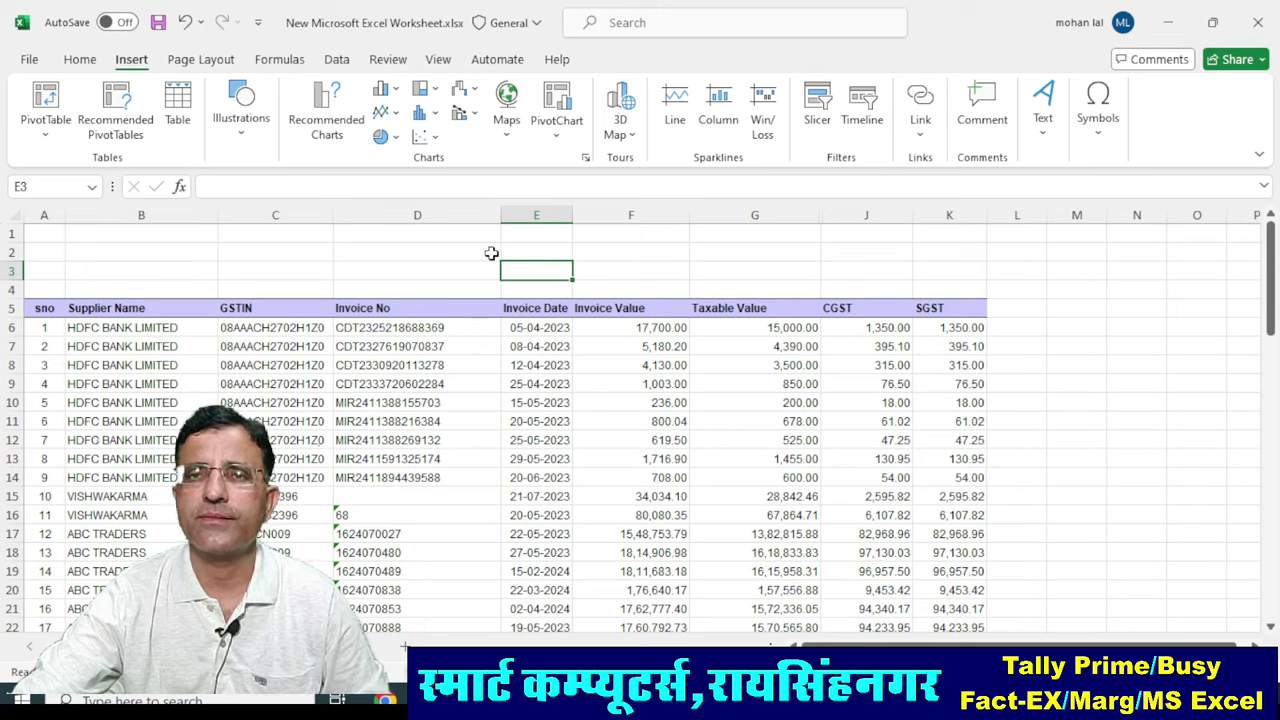
{"action": "scroll", "coordinate": [385, 336], "scroll_direction": "down", "scroll_amount": 2}
{"action": "scroll", "coordinate": [244, 356], "scroll_direction": "up", "scroll_amount": 2}
{"action": "scroll", "coordinate": [126, 441], "scroll_direction": "down", "scroll_amount": 5}
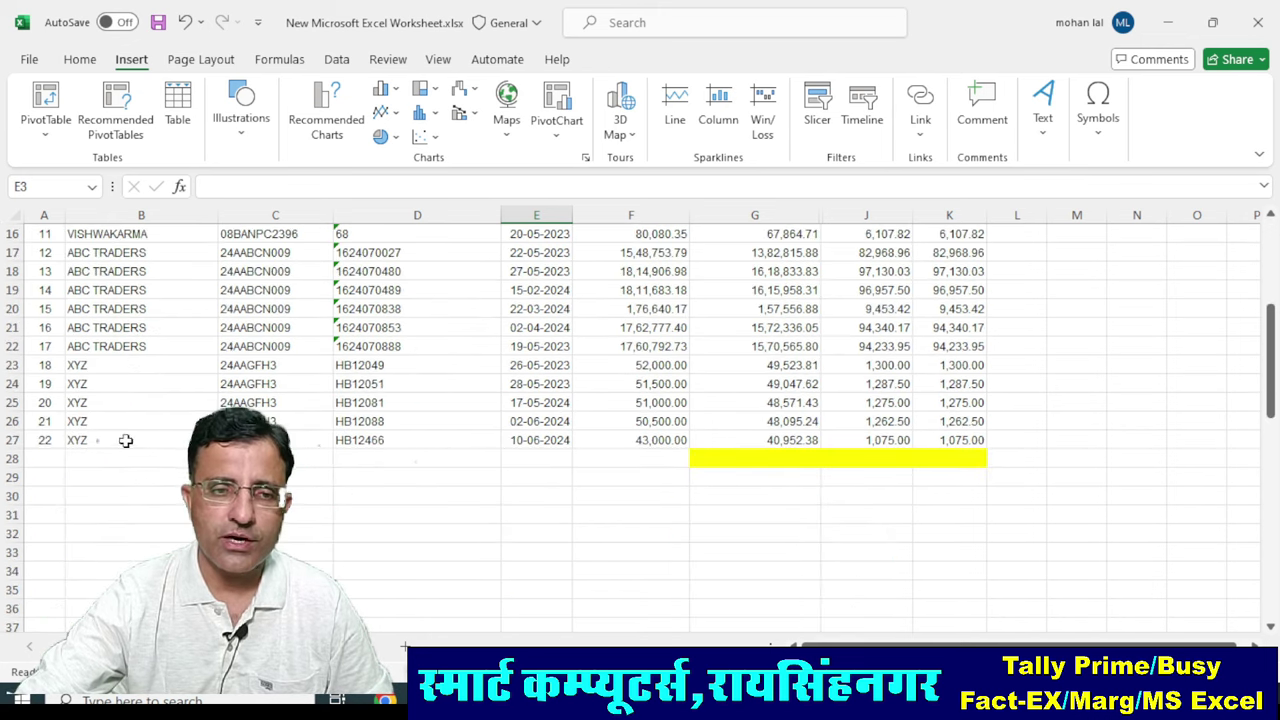
{"action": "scroll", "coordinate": [530, 406], "scroll_direction": "up", "scroll_amount": 2}
{"action": "scroll", "coordinate": [598, 402], "scroll_direction": "up", "scroll_amount": 3}
{"action": "left_click", "coordinate": [533, 310]}
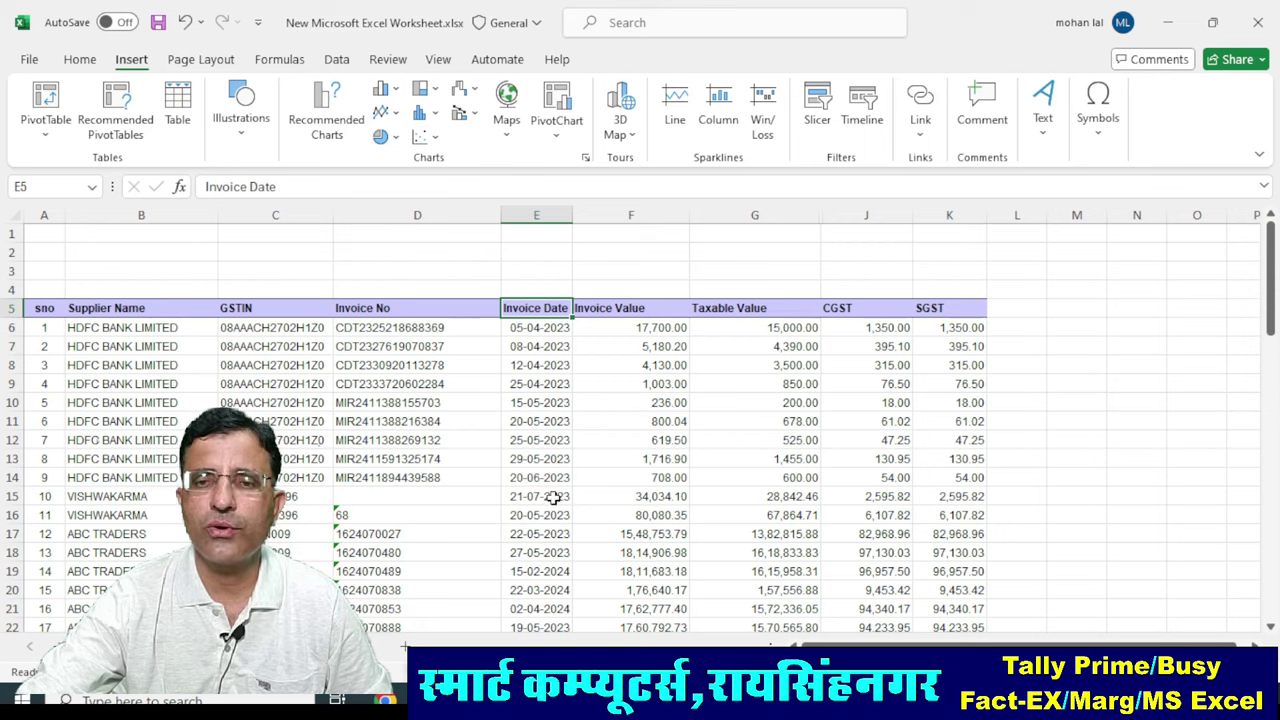
{"action": "left_click", "coordinate": [516, 330]}
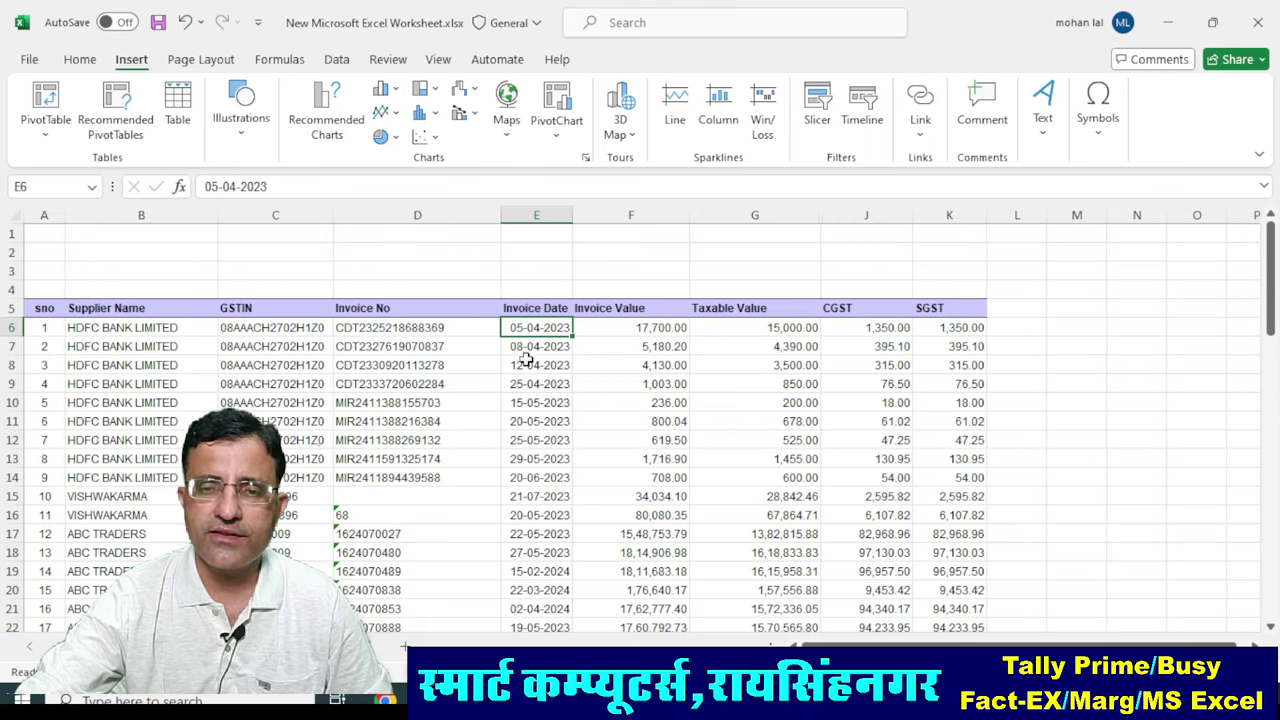
{"action": "left_click", "coordinate": [543, 361]}
{"action": "left_click", "coordinate": [538, 442]}
{"action": "left_click", "coordinate": [540, 459]}
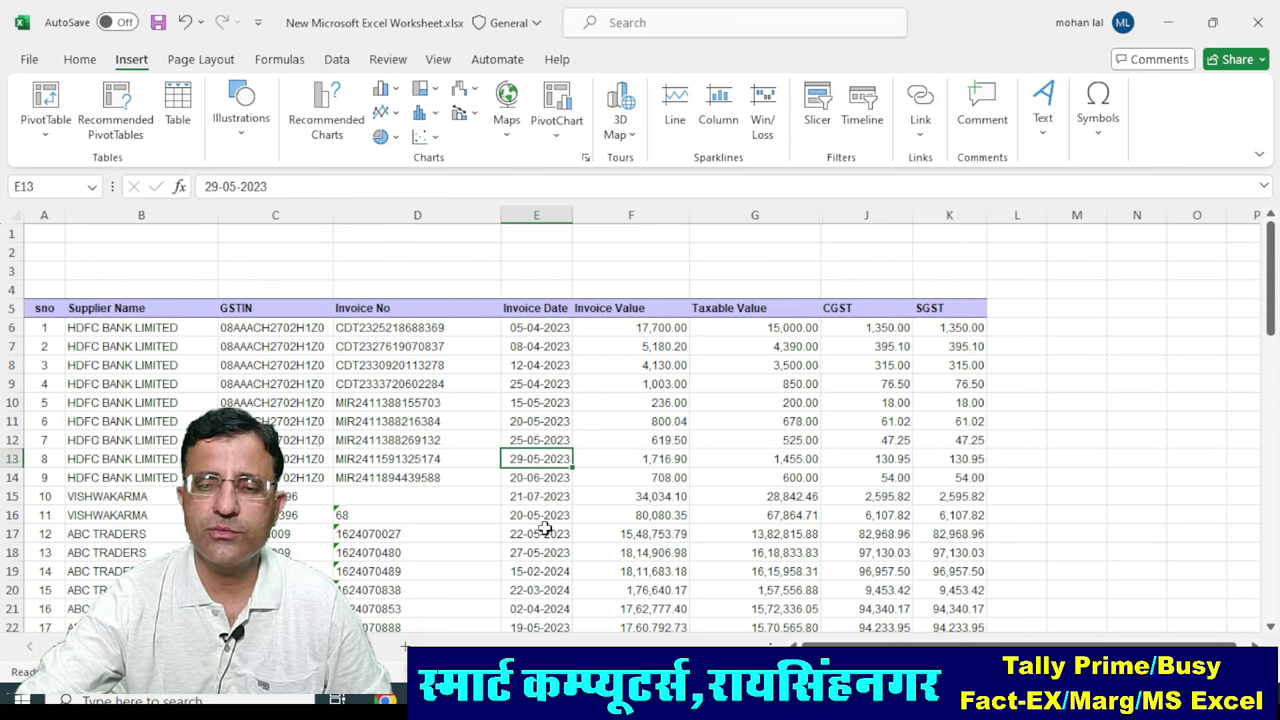
{"action": "scroll", "coordinate": [545, 528], "scroll_direction": "down", "scroll_amount": 3}
{"action": "left_click", "coordinate": [538, 458]}
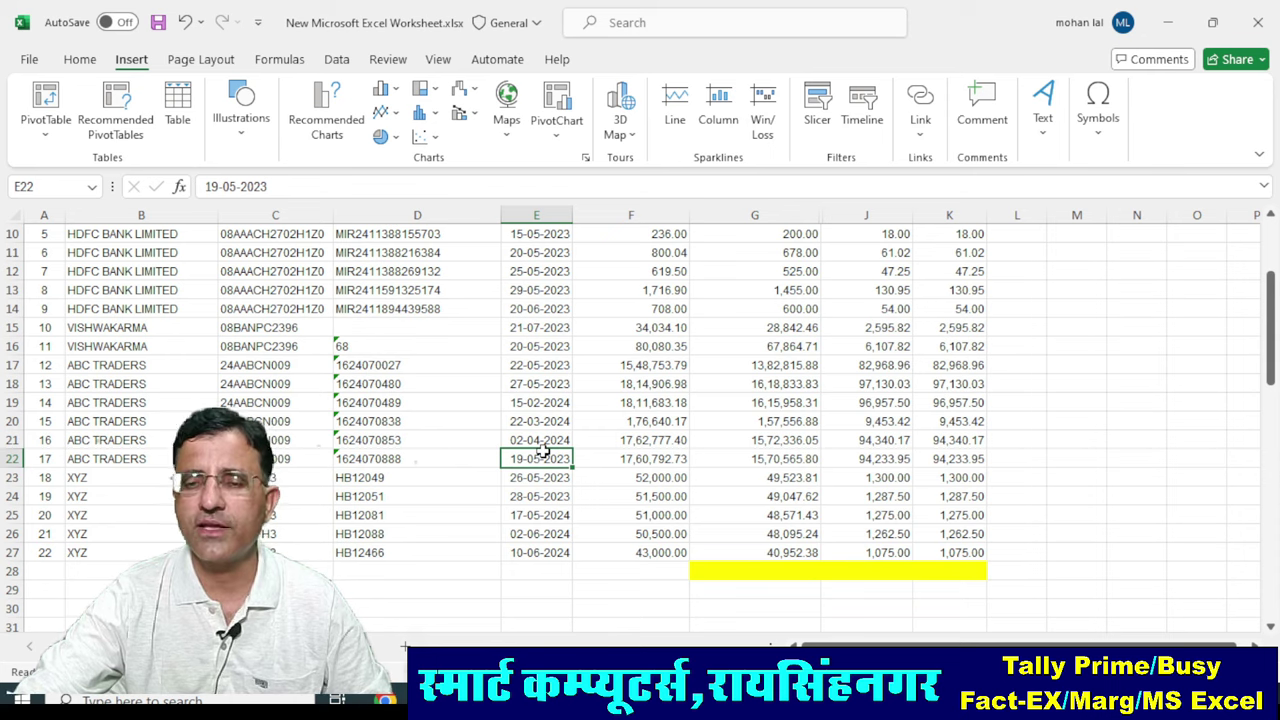
Convert range A5:K27 into Excel table Table3 with headers using Ctrl+T.
{"action": "scroll", "coordinate": [541, 451], "scroll_direction": "up", "scroll_amount": 3}
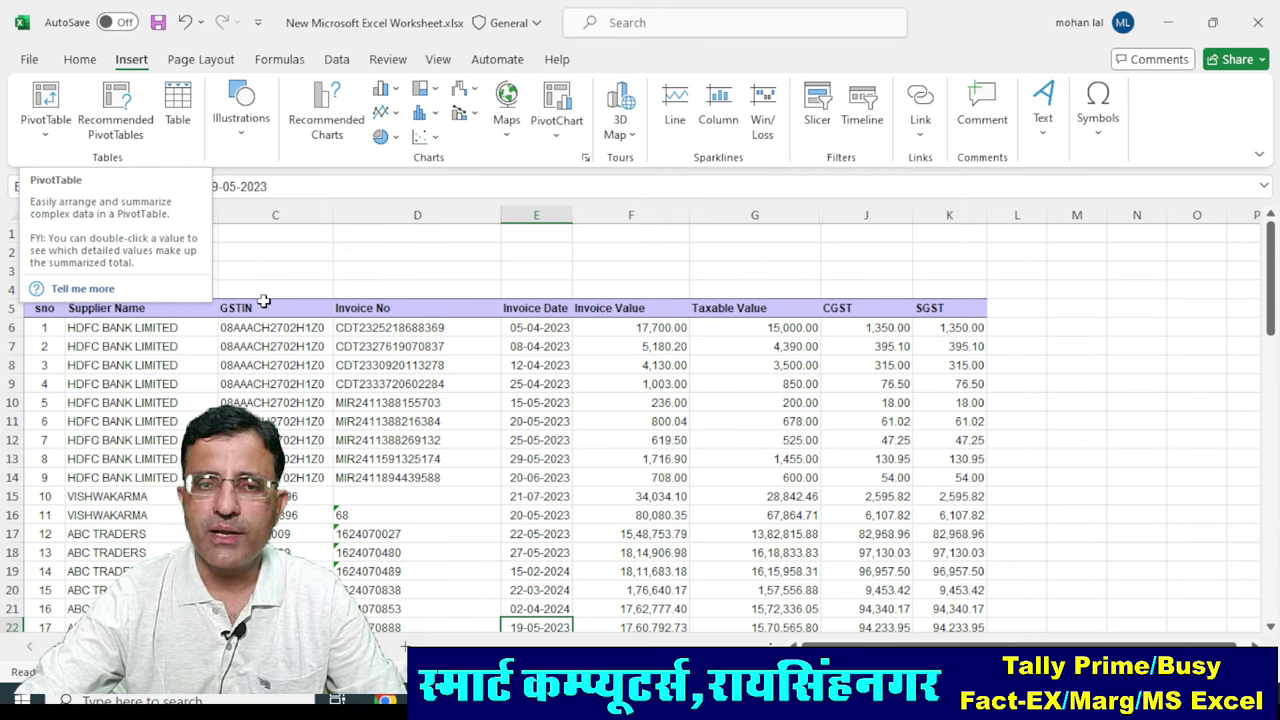
{"action": "left_click", "coordinate": [392, 405]}
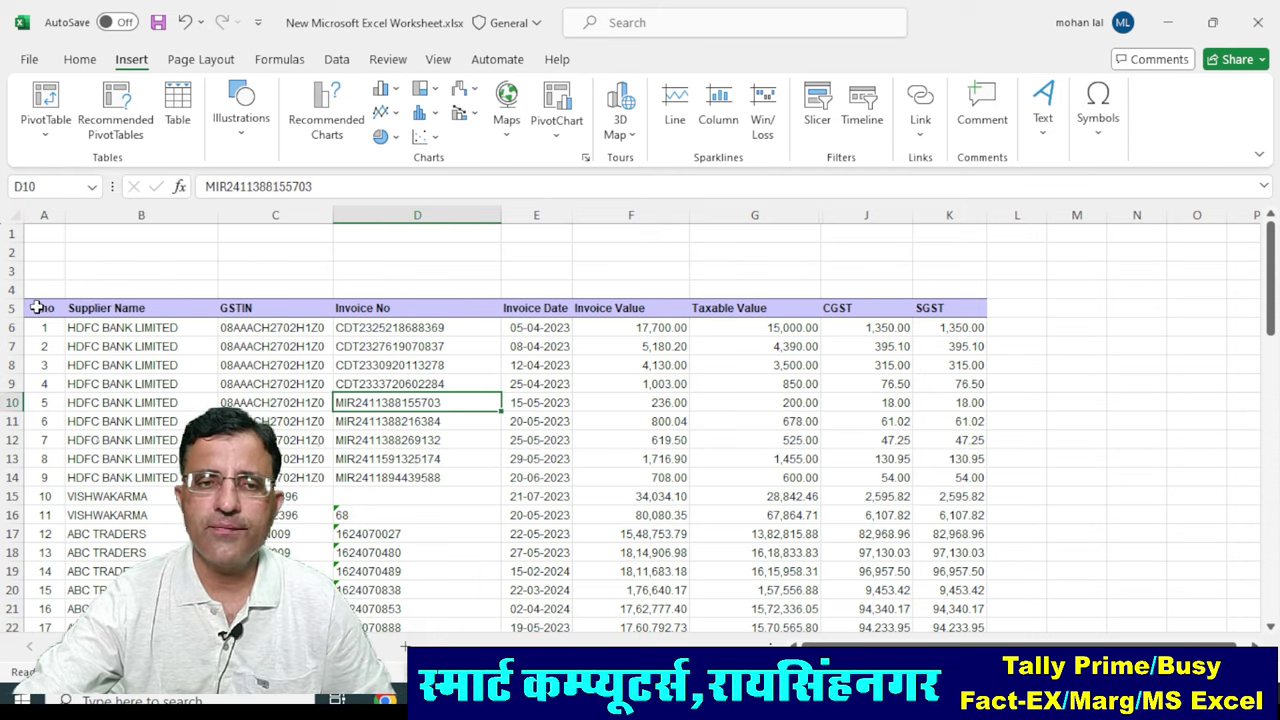
{"action": "left_click_drag", "start_coordinate": [36, 308], "coordinate": [952, 628]}
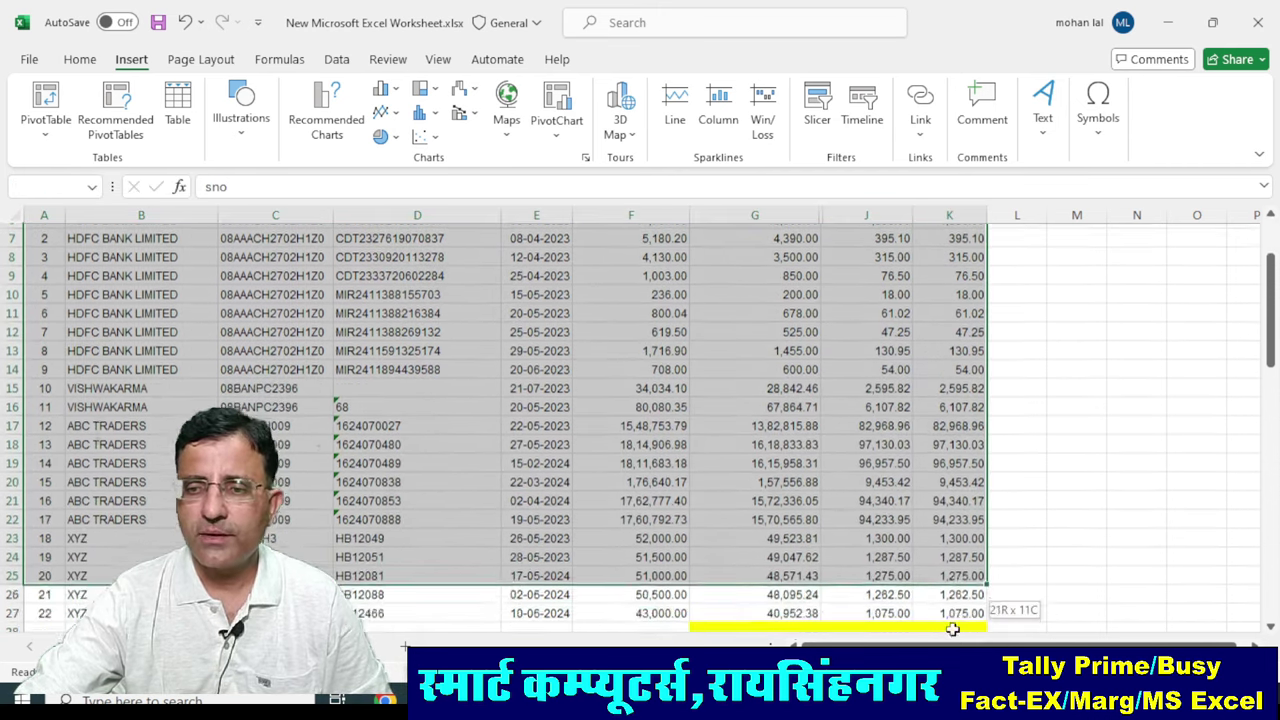
{"action": "left_click_drag", "start_coordinate": [952, 628], "coordinate": [960, 592]}
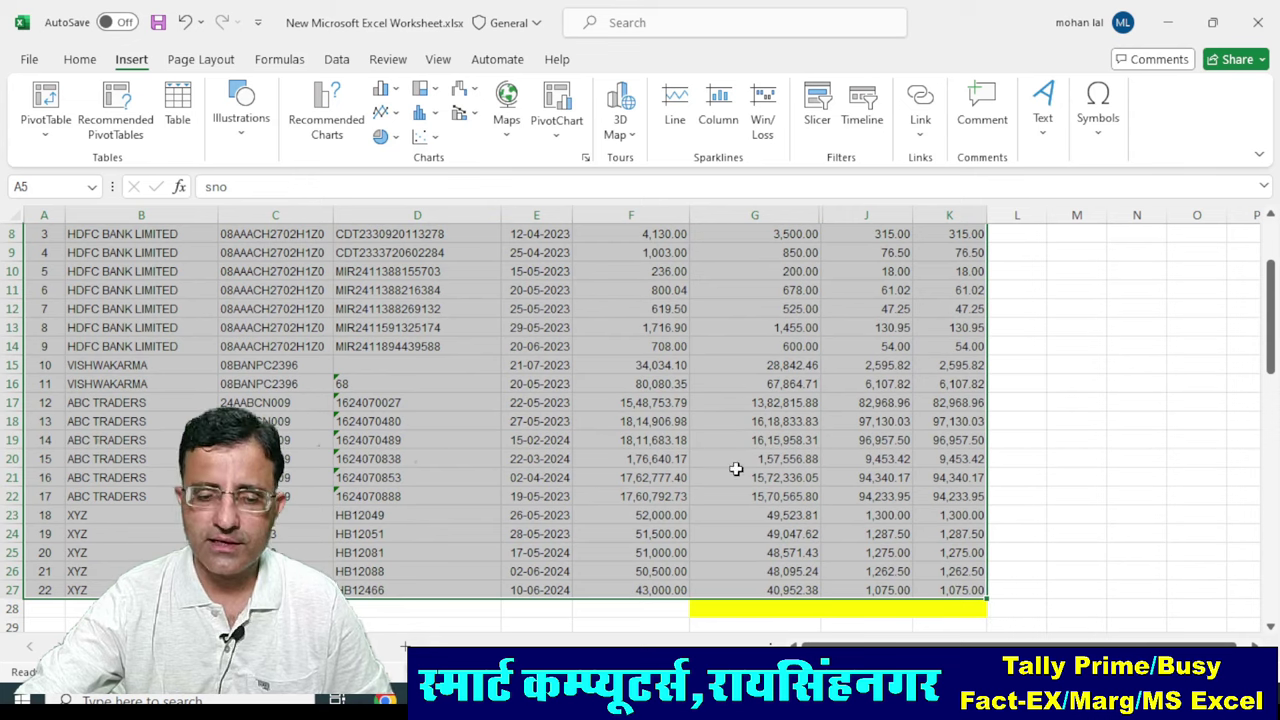
{"action": "key", "text": "ctrl+t"}
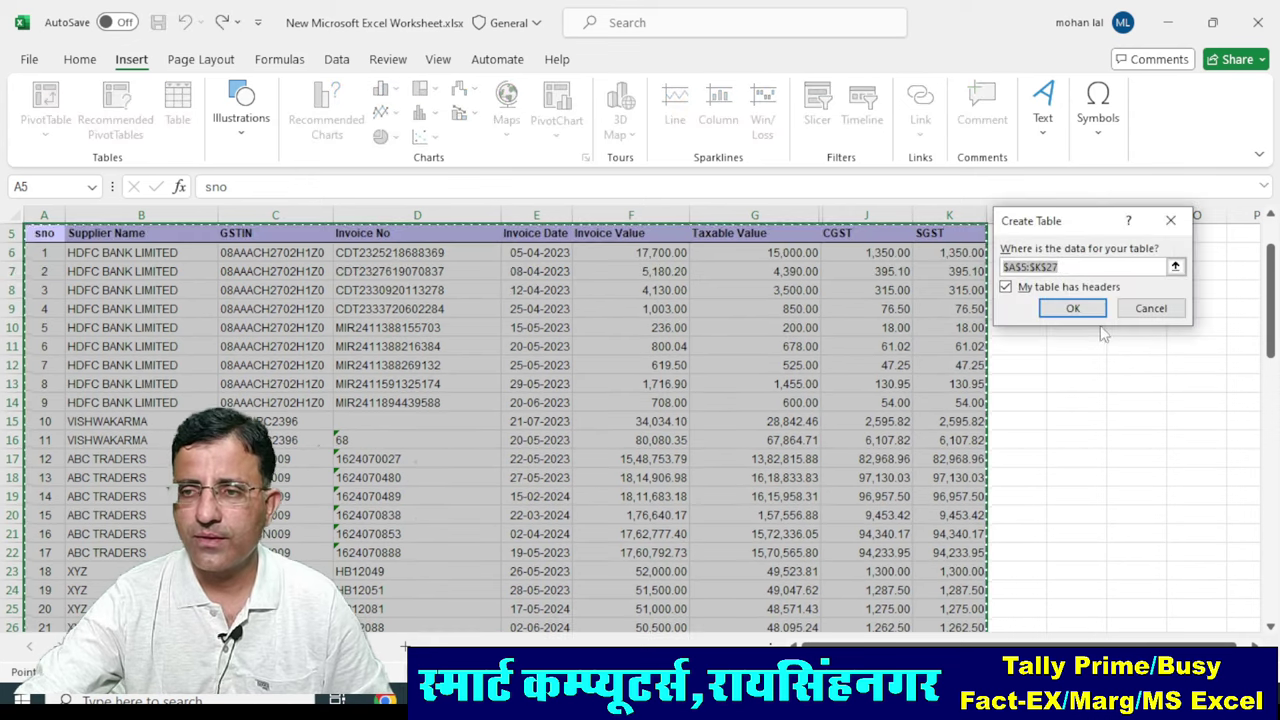
{"action": "left_click", "coordinate": [1072, 308]}
{"action": "left_click", "coordinate": [766, 364]}
{"action": "scroll", "coordinate": [117, 345], "scroll_direction": "up", "scroll_amount": 2}
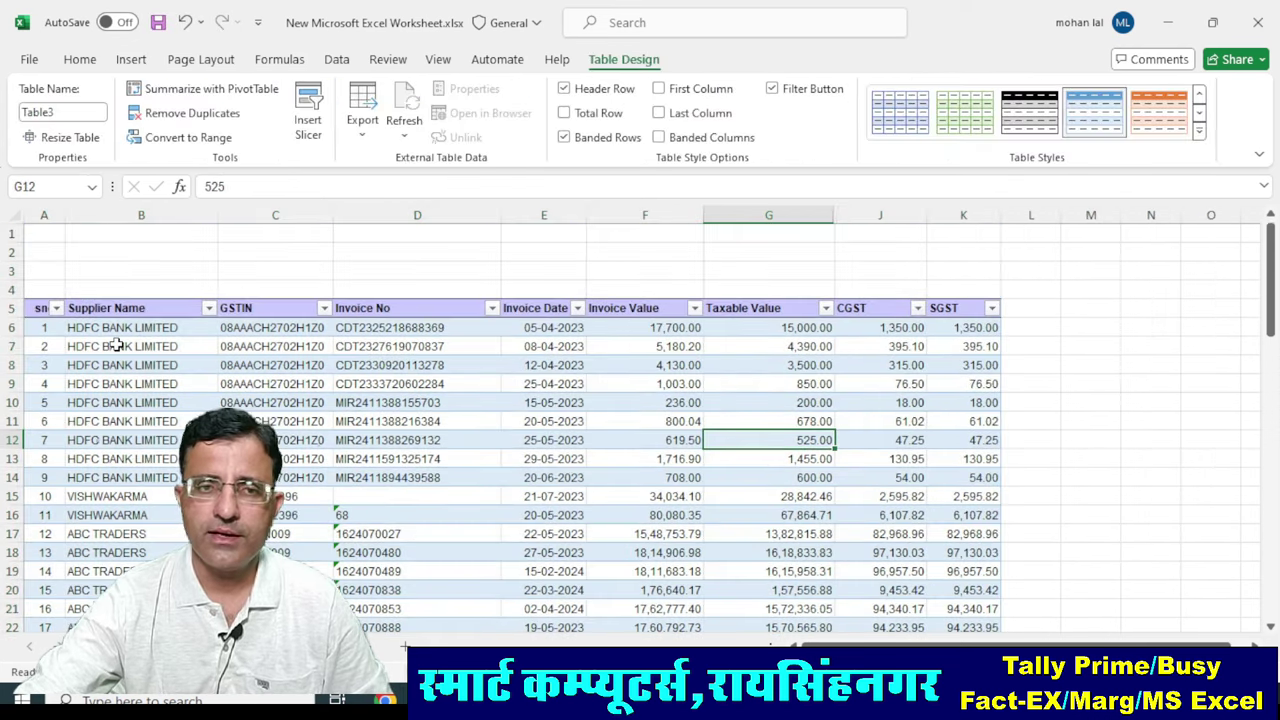
{"action": "left_click", "coordinate": [41, 310]}
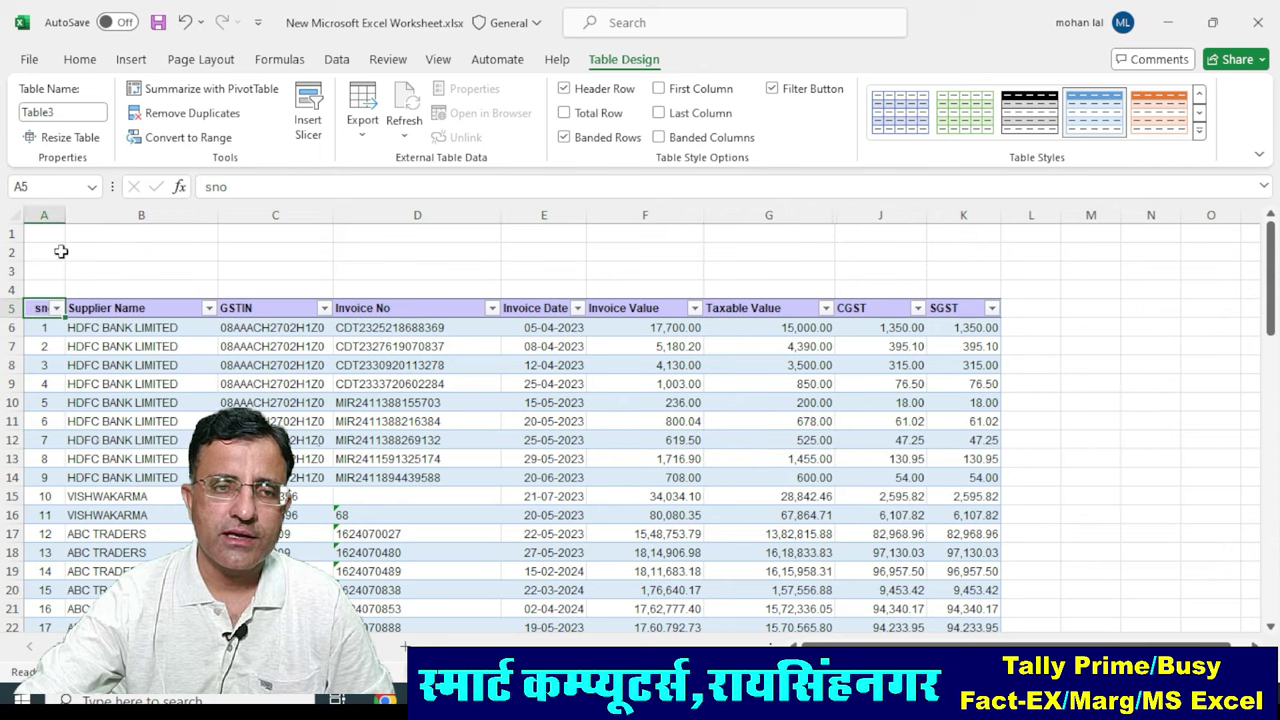
Insert PivotTable1 from Table3 on a new worksheet, resize the Fields pane, then return to Sheet1.
{"action": "left_click", "coordinate": [130, 60]}
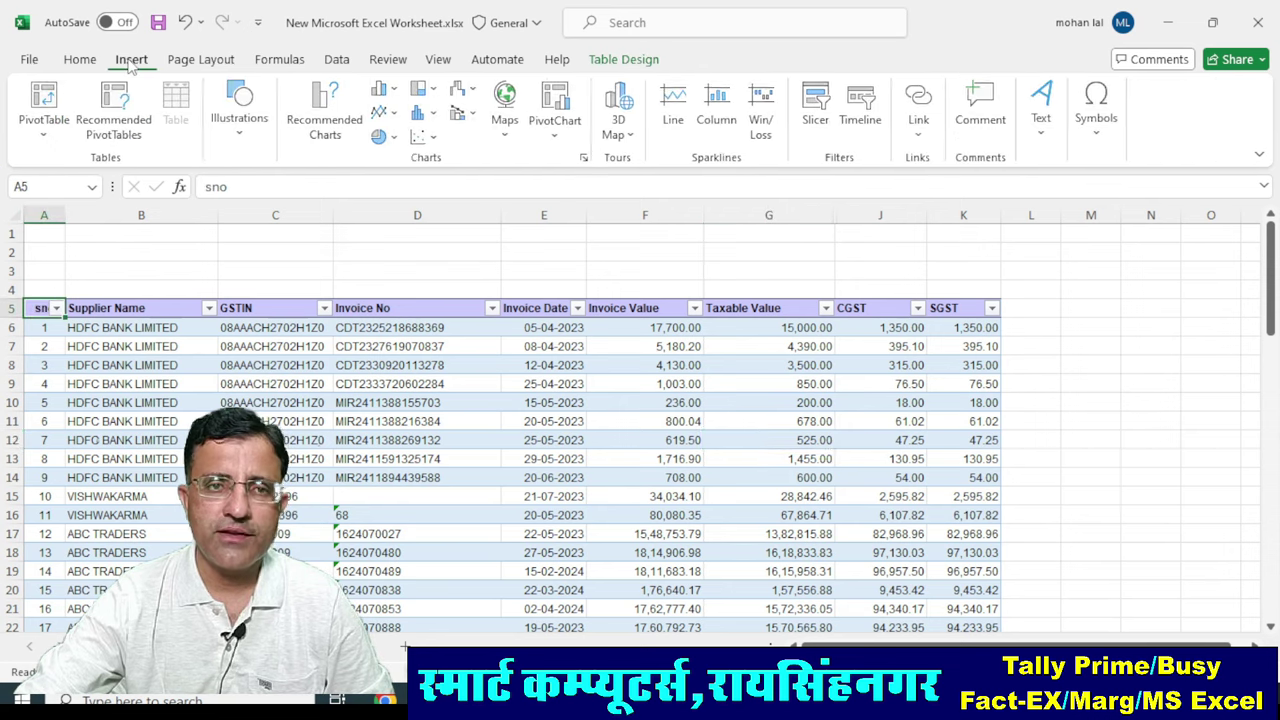
{"action": "left_click", "coordinate": [50, 105]}
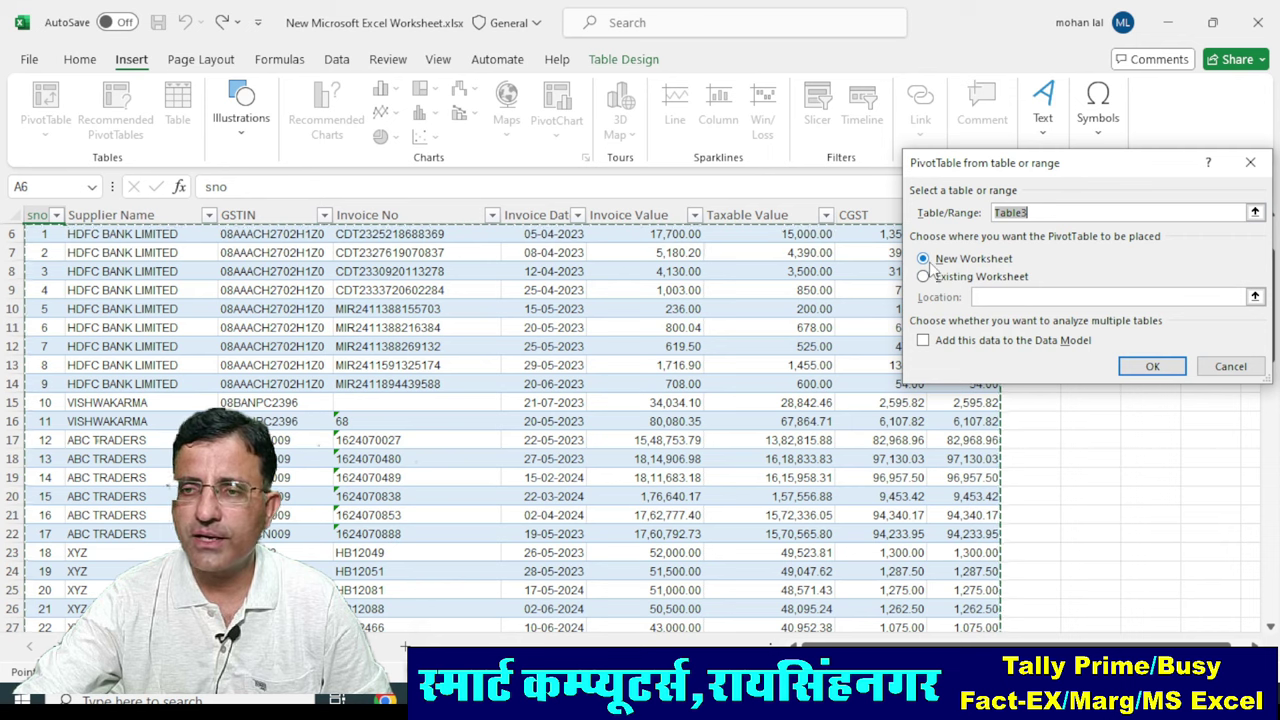
{"action": "left_click", "coordinate": [1152, 367]}
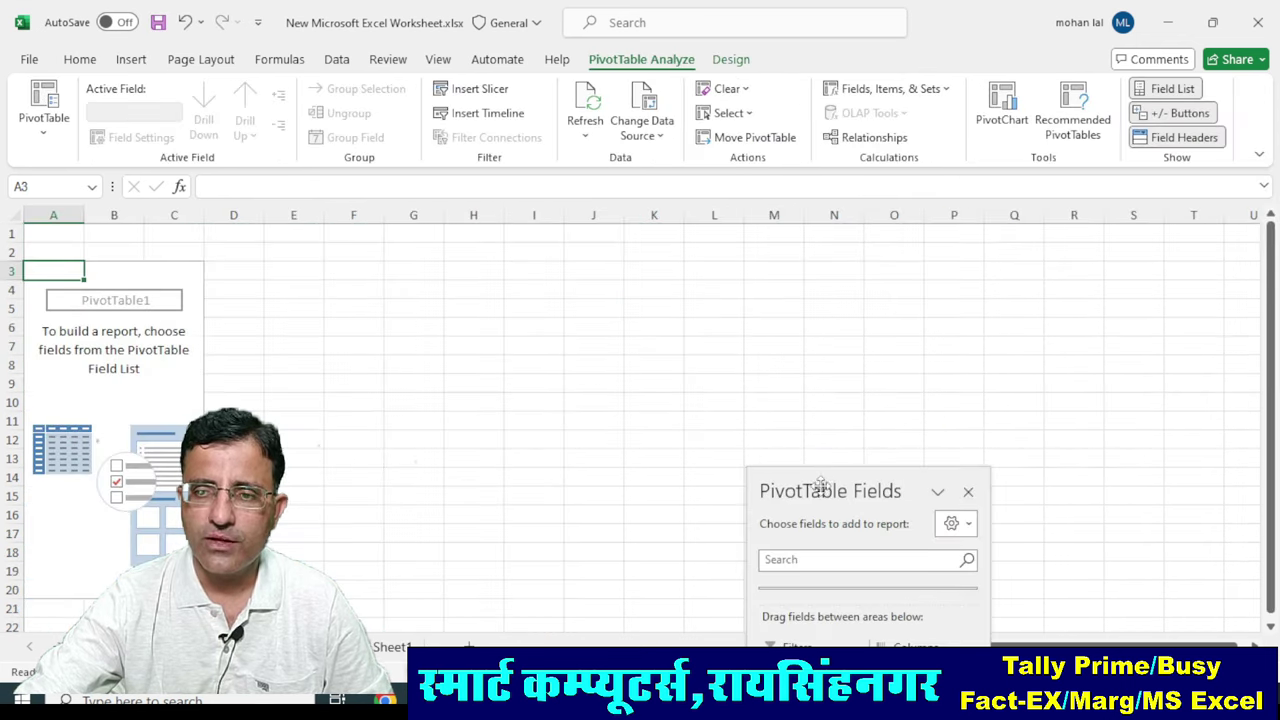
{"action": "mouse_move", "coordinate": [820, 485]}
{"action": "left_mouse_down"}
{"action": "mouse_move", "coordinate": [819, 301]}
{"action": "mouse_move", "coordinate": [778, 198]}
{"action": "left_mouse_up"}
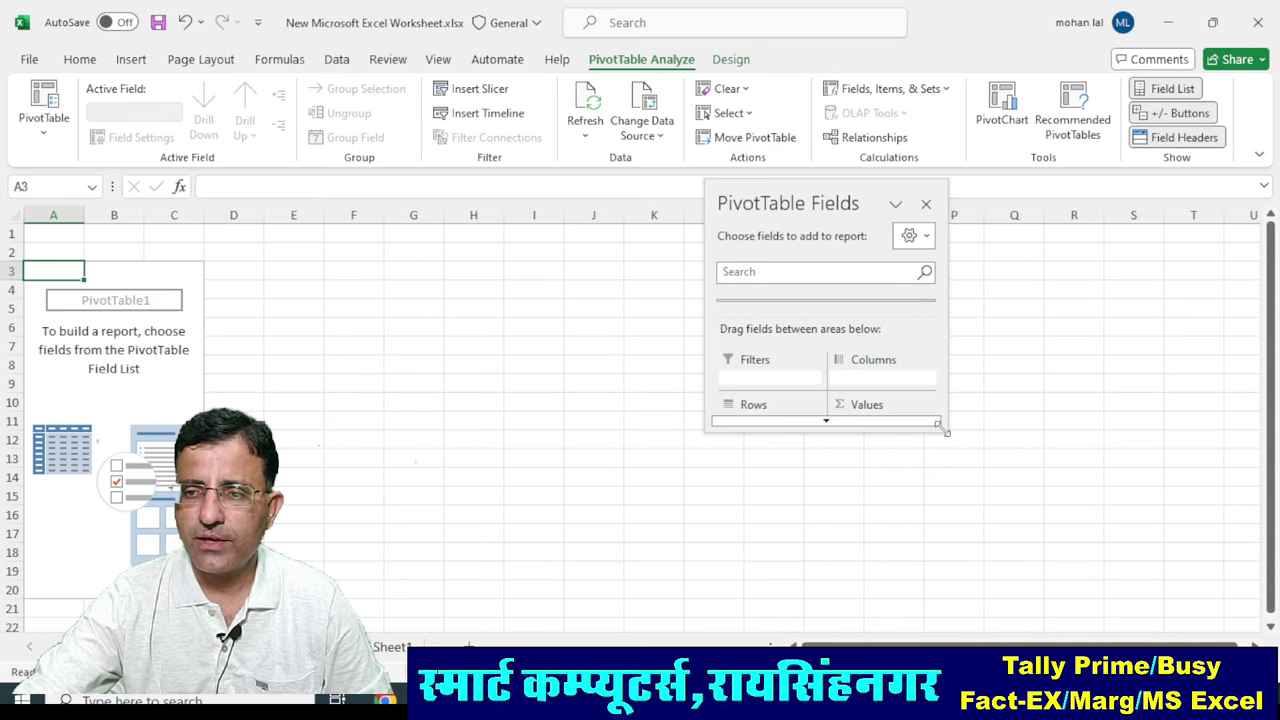
{"action": "left_click_drag", "start_coordinate": [946, 432], "coordinate": [1106, 604]}
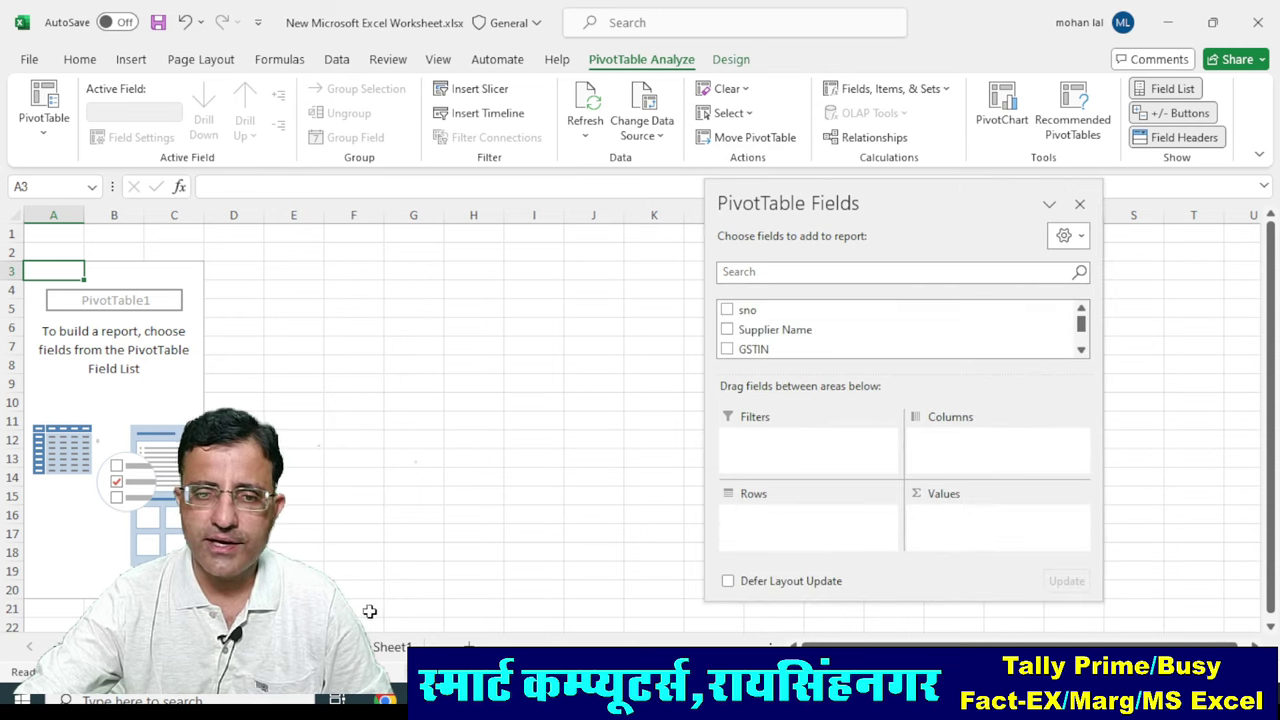
{"action": "left_click", "coordinate": [390, 647]}
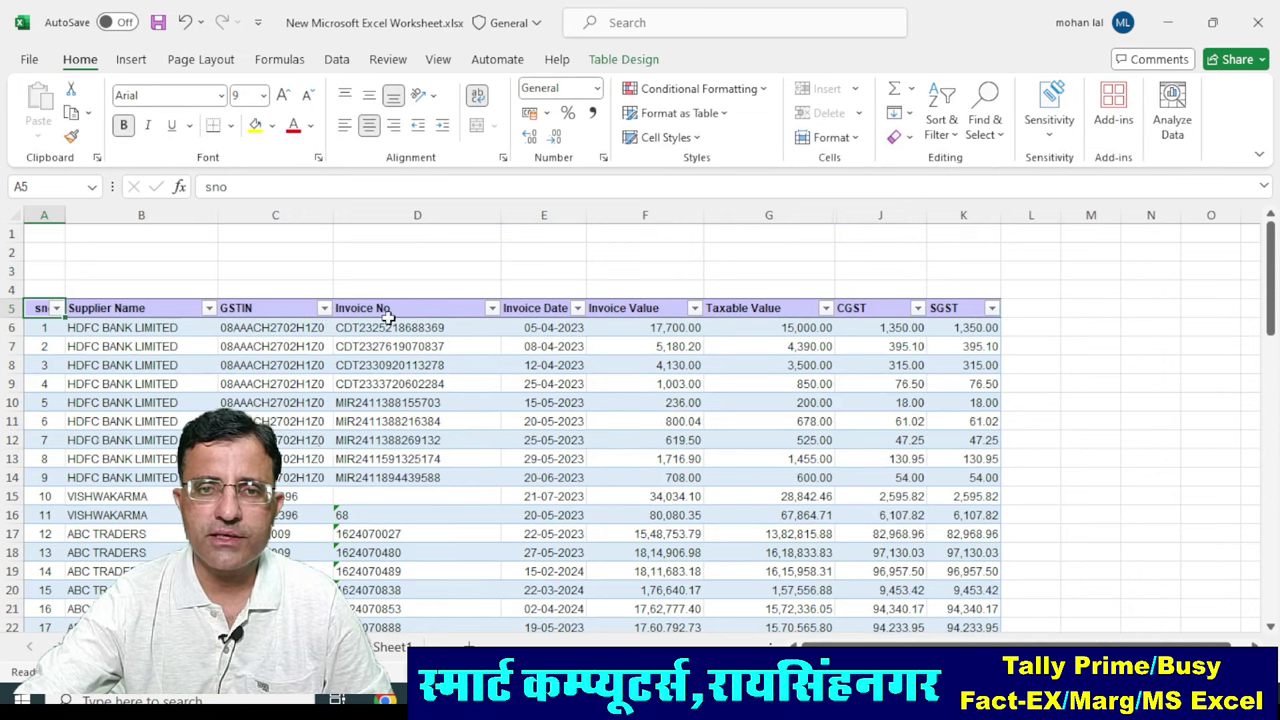
On the pivot sheet, float the PivotTable Fields pane and enlarge it to show all fields.
{"action": "left_click", "coordinate": [380, 650]}
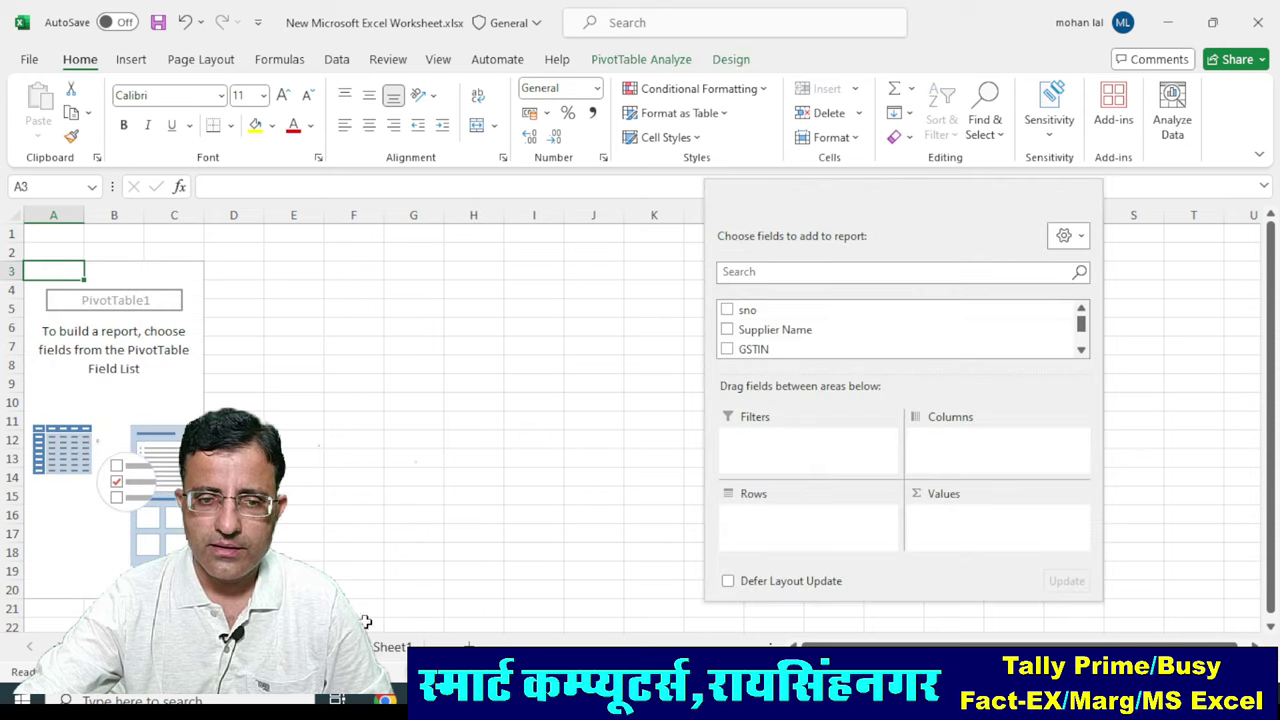
{"action": "mouse_move", "coordinate": [909, 206]}
{"action": "left_mouse_down"}
{"action": "mouse_move", "coordinate": [957, 122]}
{"action": "mouse_move", "coordinate": [951, 110]}
{"action": "left_mouse_up"}
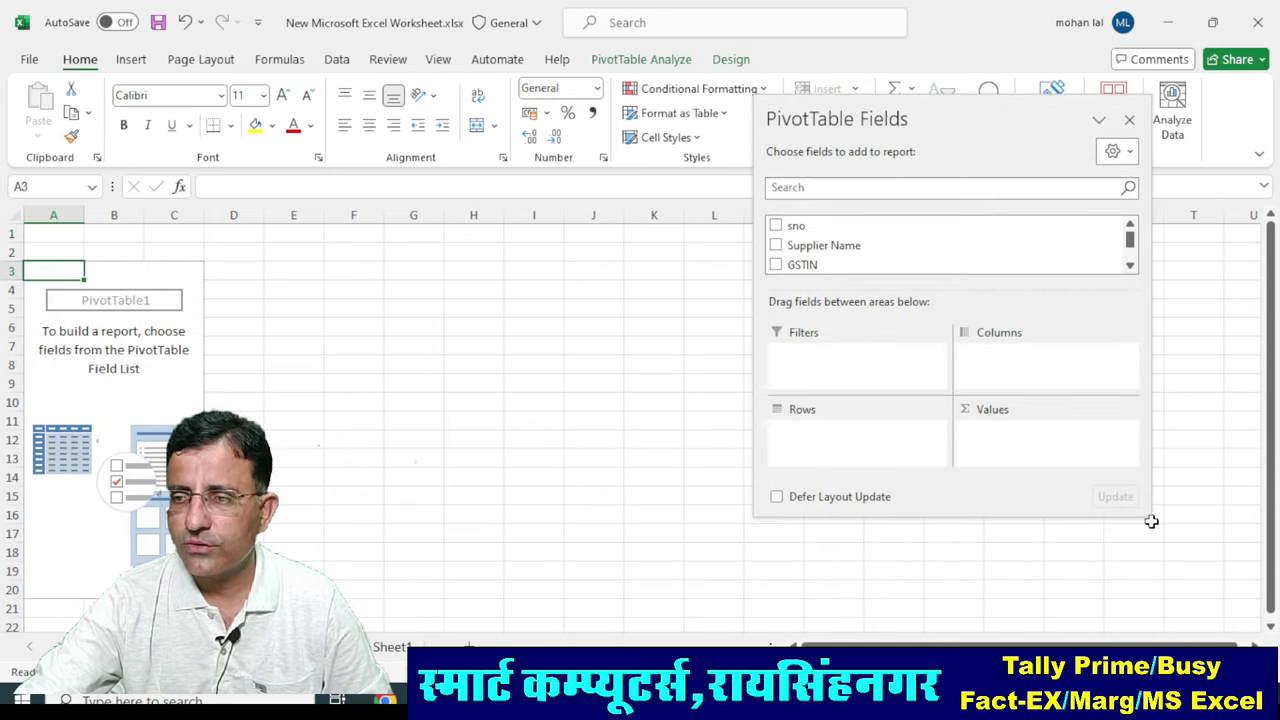
{"action": "left_click_drag", "start_coordinate": [1150, 517], "coordinate": [1188, 630]}
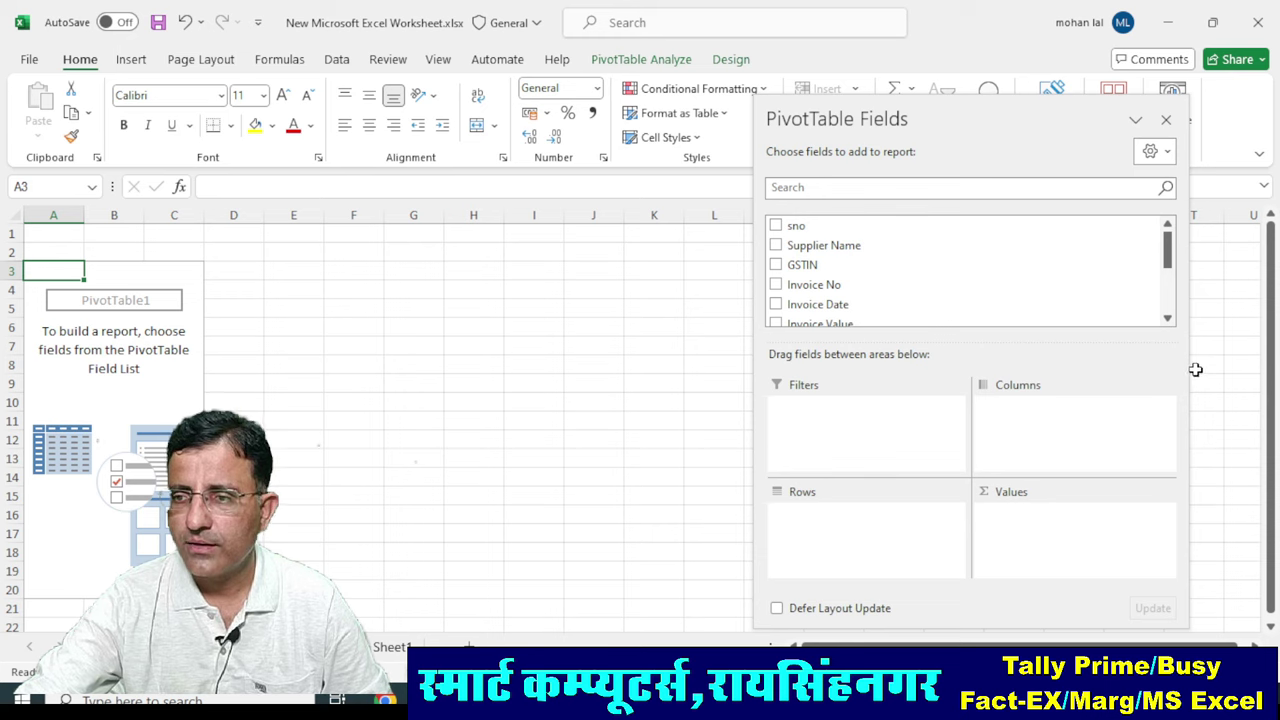
{"action": "left_click_drag", "start_coordinate": [1186, 369], "coordinate": [1071, 370]}
{"action": "scroll", "coordinate": [818, 290], "scroll_direction": "down", "scroll_amount": 2}
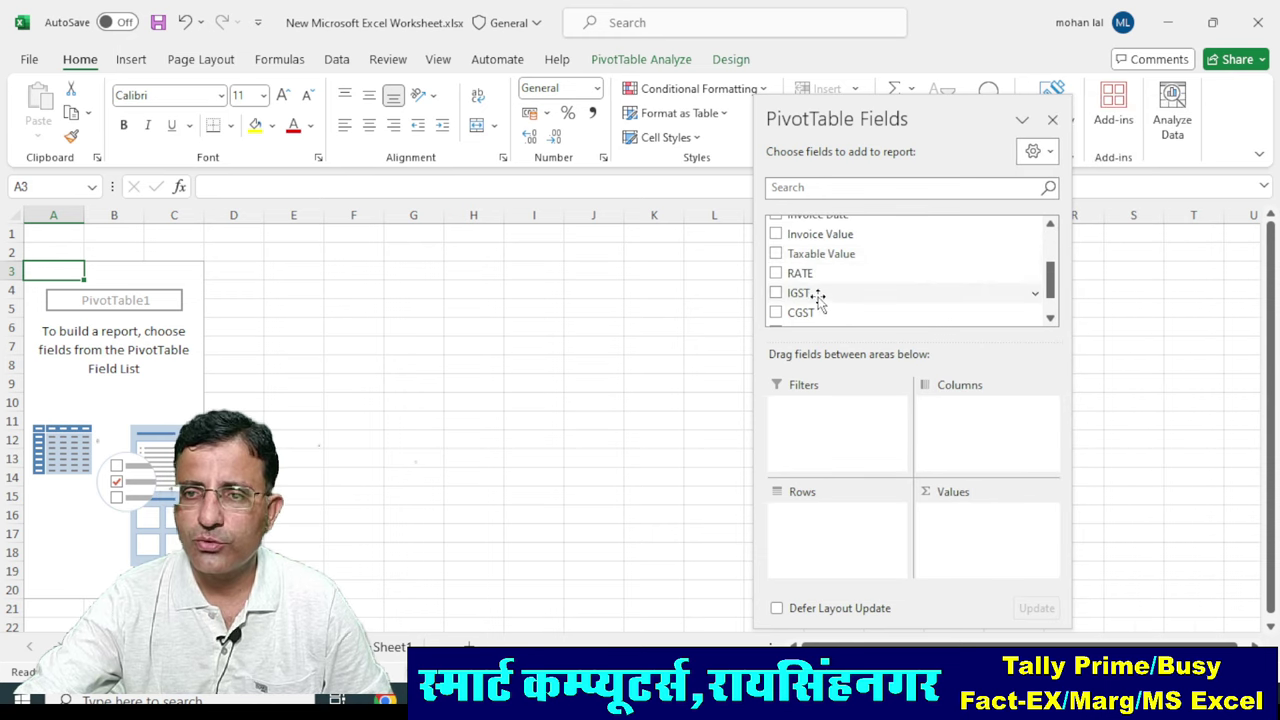
{"action": "scroll", "coordinate": [818, 283], "scroll_direction": "up", "scroll_amount": 1}
{"action": "scroll", "coordinate": [818, 282], "scroll_direction": "up", "scroll_amount": 1}
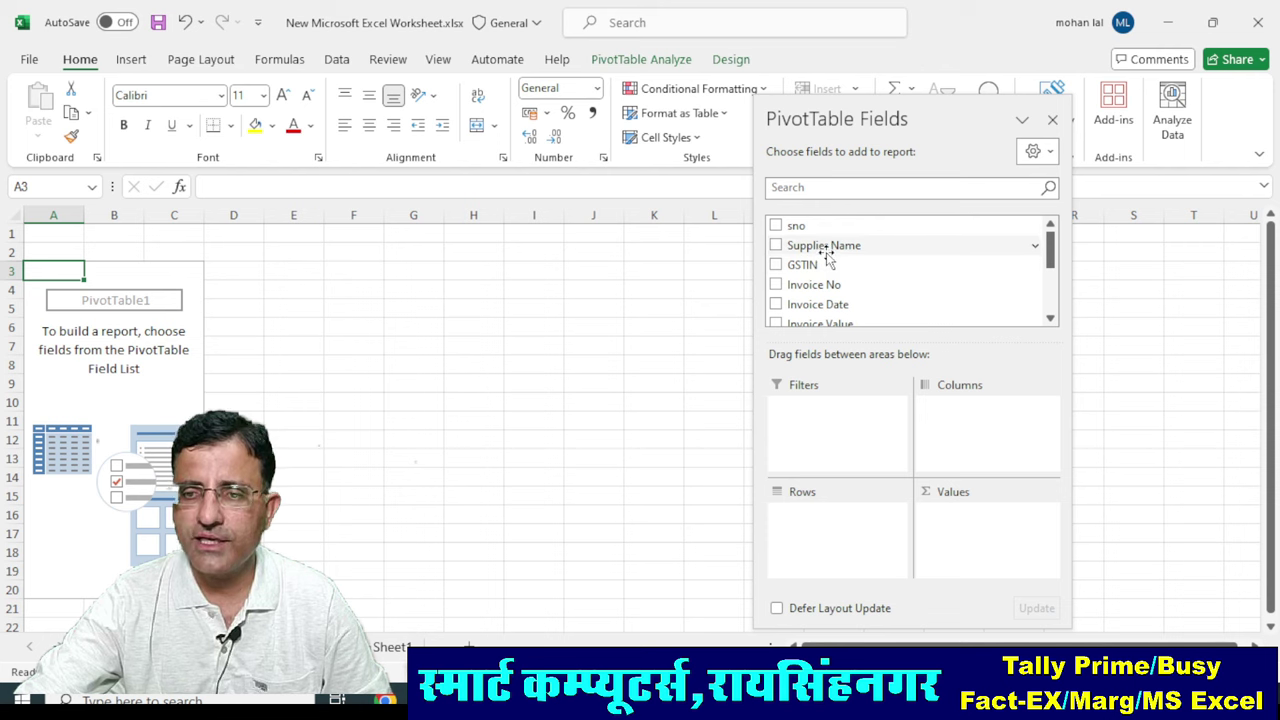
Put Supplier Name in Rows and sum Taxable Value, CGST and SGST in Values.
{"action": "left_click_drag", "start_coordinate": [826, 248], "coordinate": [828, 534]}
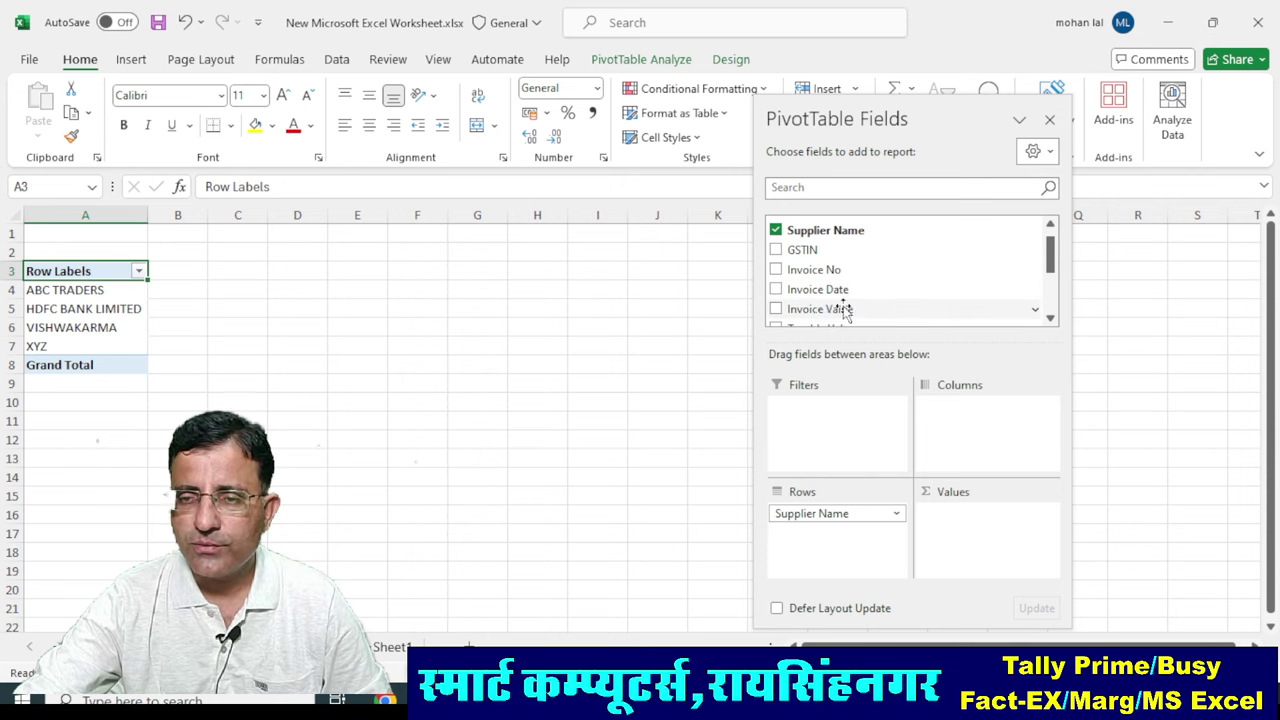
{"action": "scroll", "coordinate": [845, 310], "scroll_direction": "down", "scroll_amount": 1}
{"action": "left_click_drag", "start_coordinate": [834, 284], "coordinate": [961, 536]}
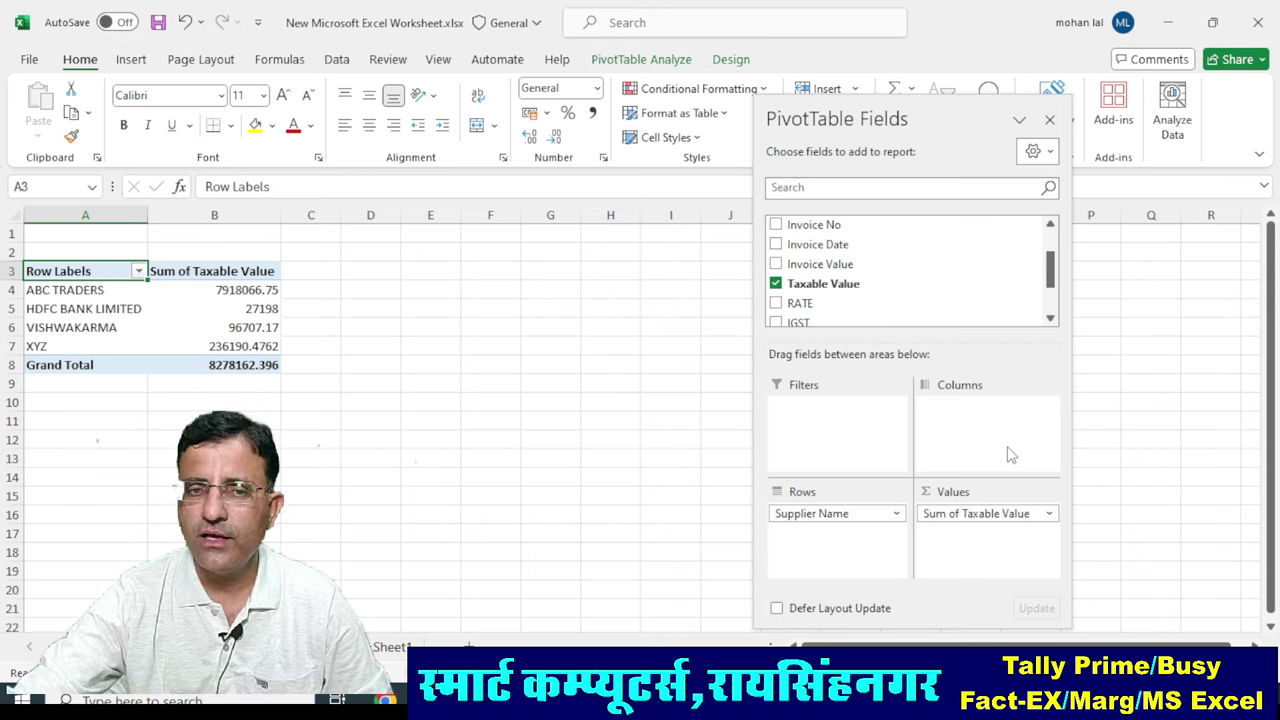
{"action": "scroll", "coordinate": [842, 317], "scroll_direction": "down", "scroll_amount": 2}
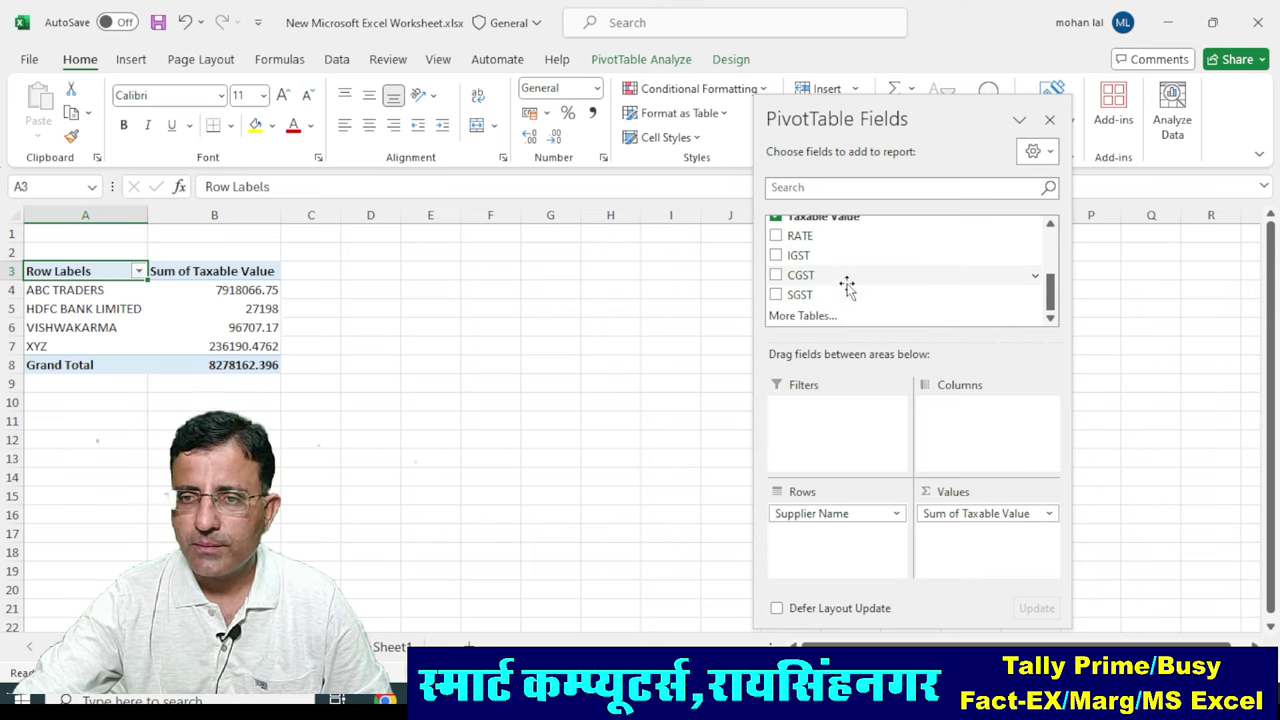
{"action": "left_click_drag", "start_coordinate": [808, 282], "coordinate": [965, 536]}
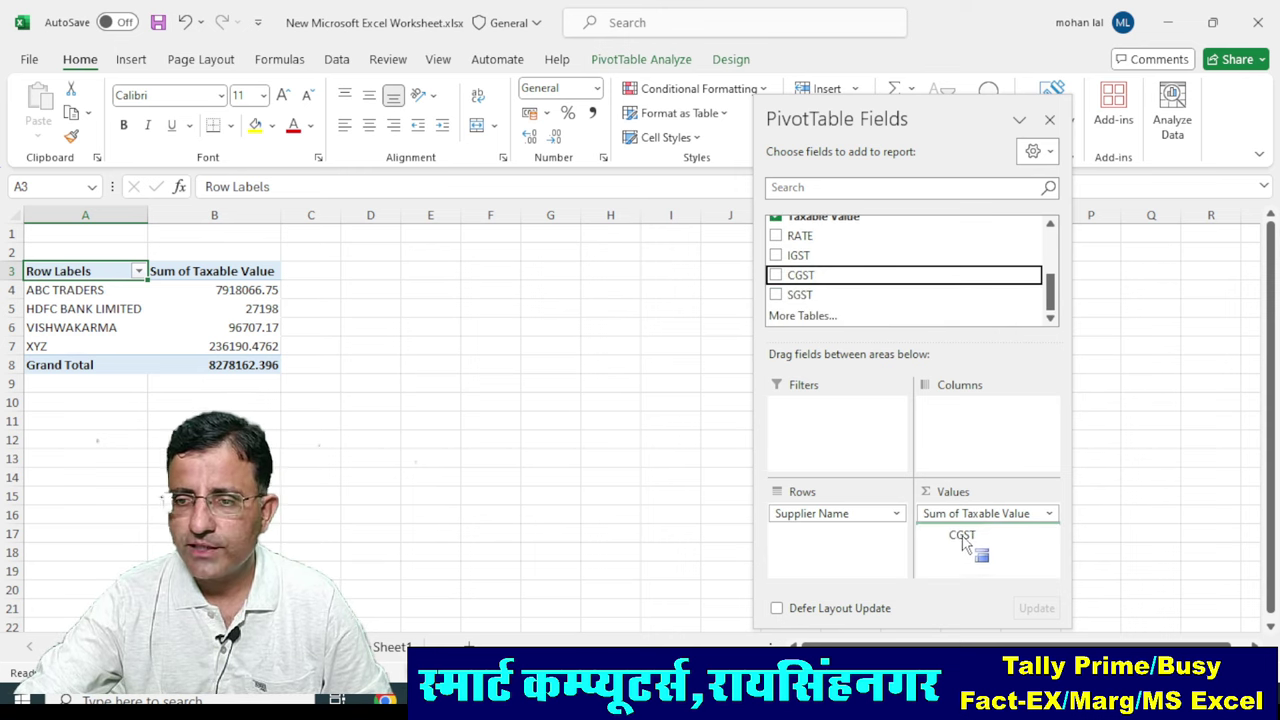
{"action": "left_click_drag", "start_coordinate": [800, 294], "coordinate": [967, 562]}
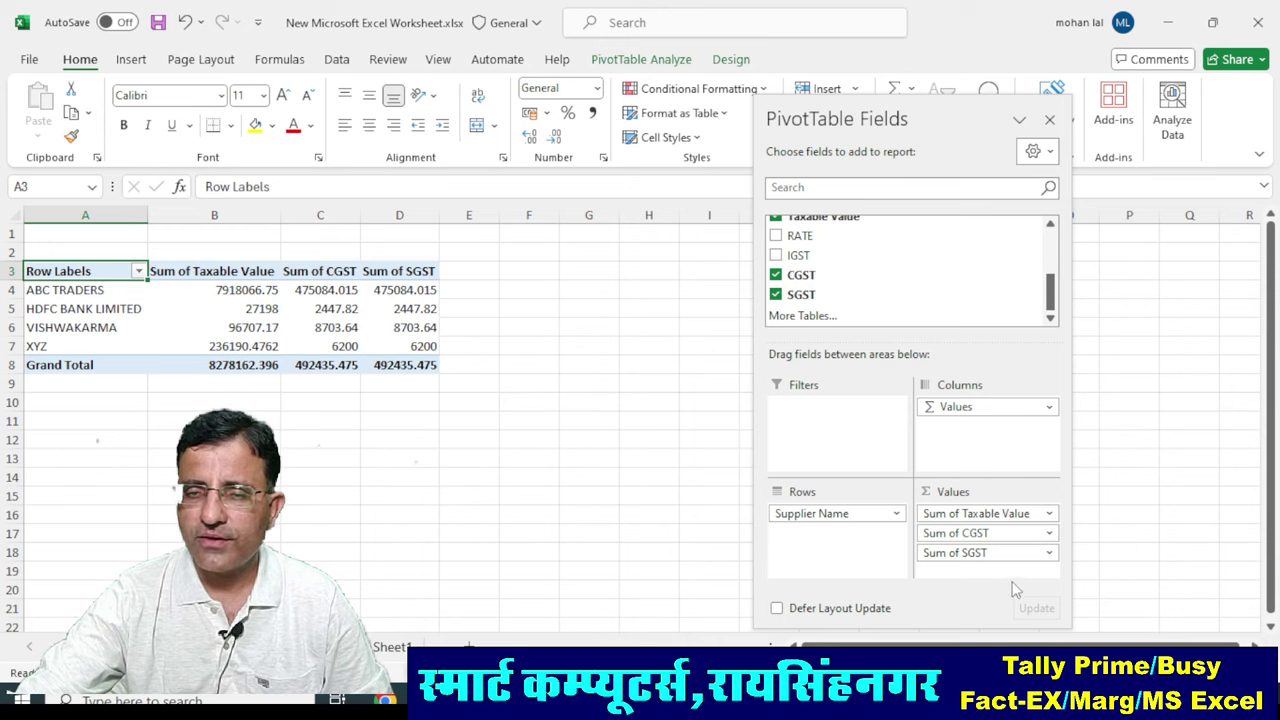
{"action": "left_click_drag", "start_coordinate": [978, 122], "coordinate": [1126, 483]}
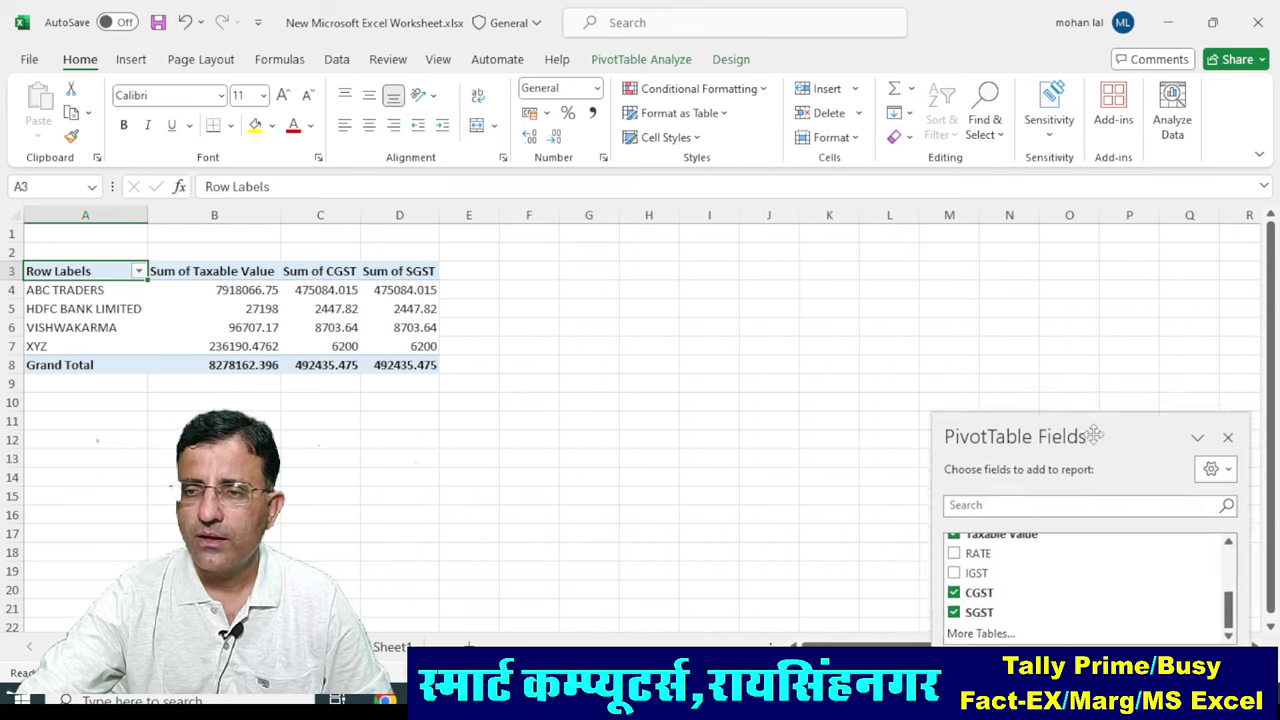
Insert an Invoice Date timeline, place it in columns L–Q beside the pivot, and enlarge it slightly.
{"action": "left_click", "coordinate": [555, 276]}
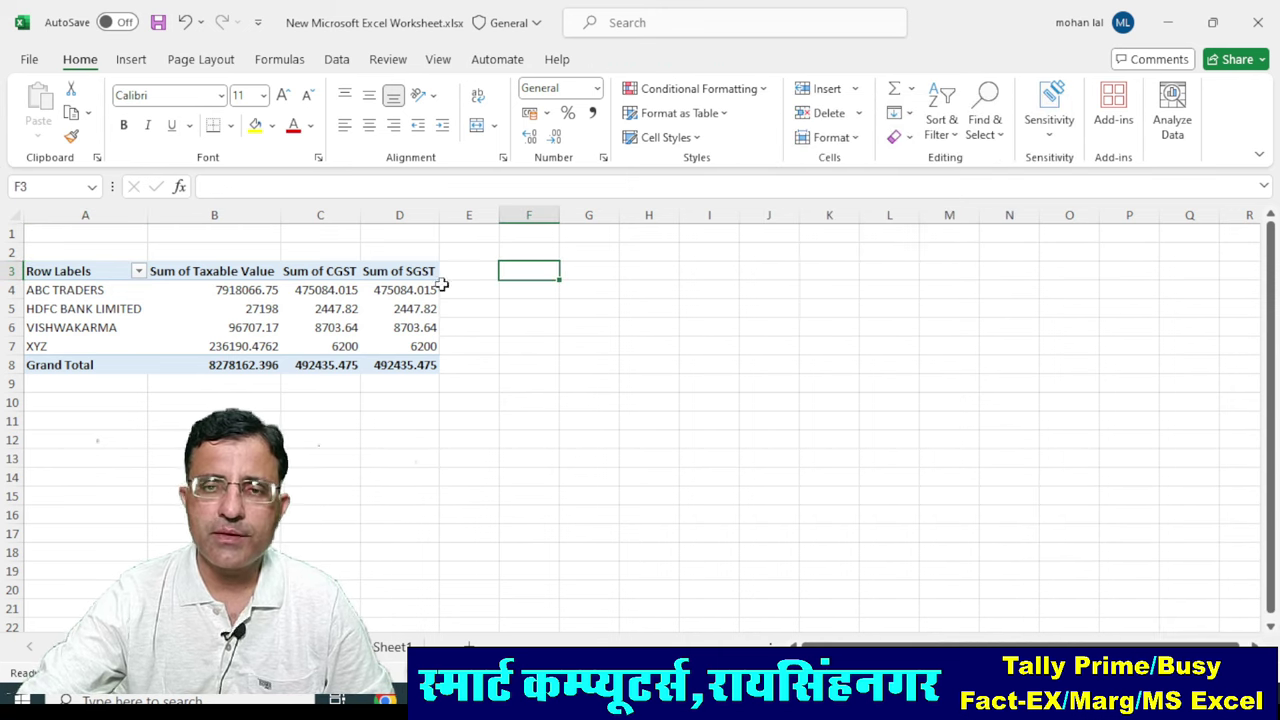
{"action": "left_click", "coordinate": [292, 274]}
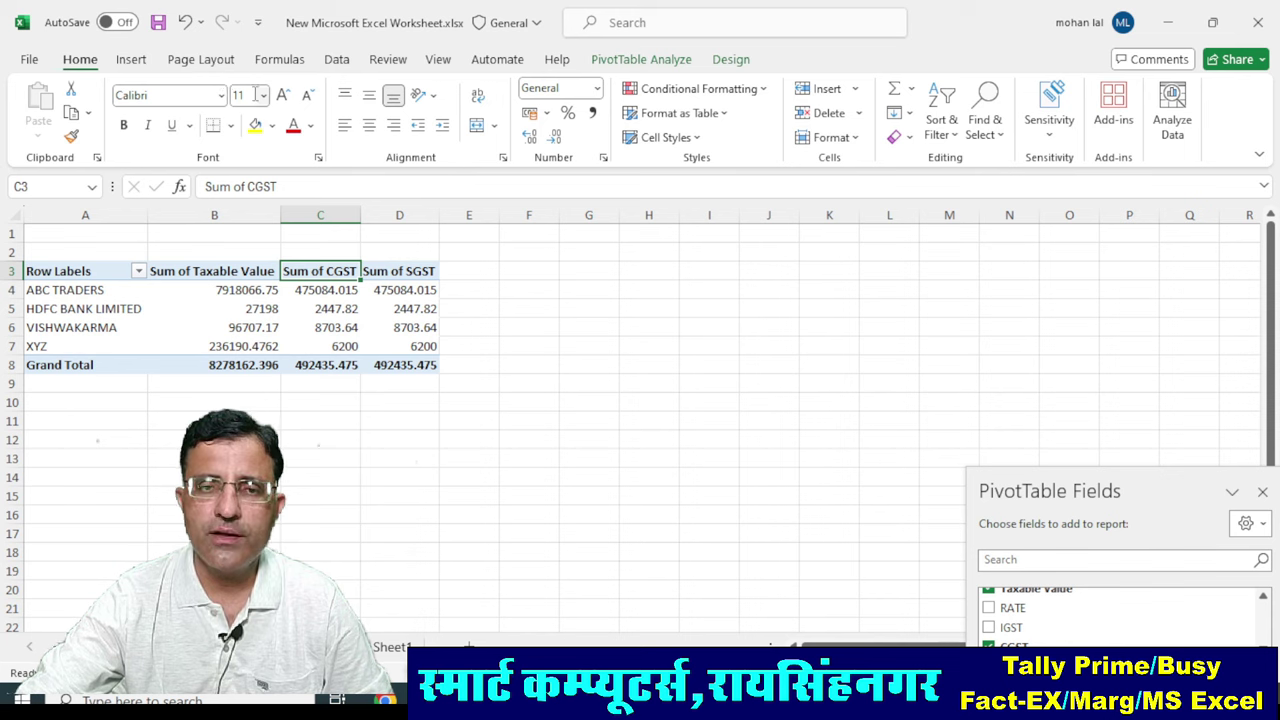
{"action": "left_click", "coordinate": [131, 60]}
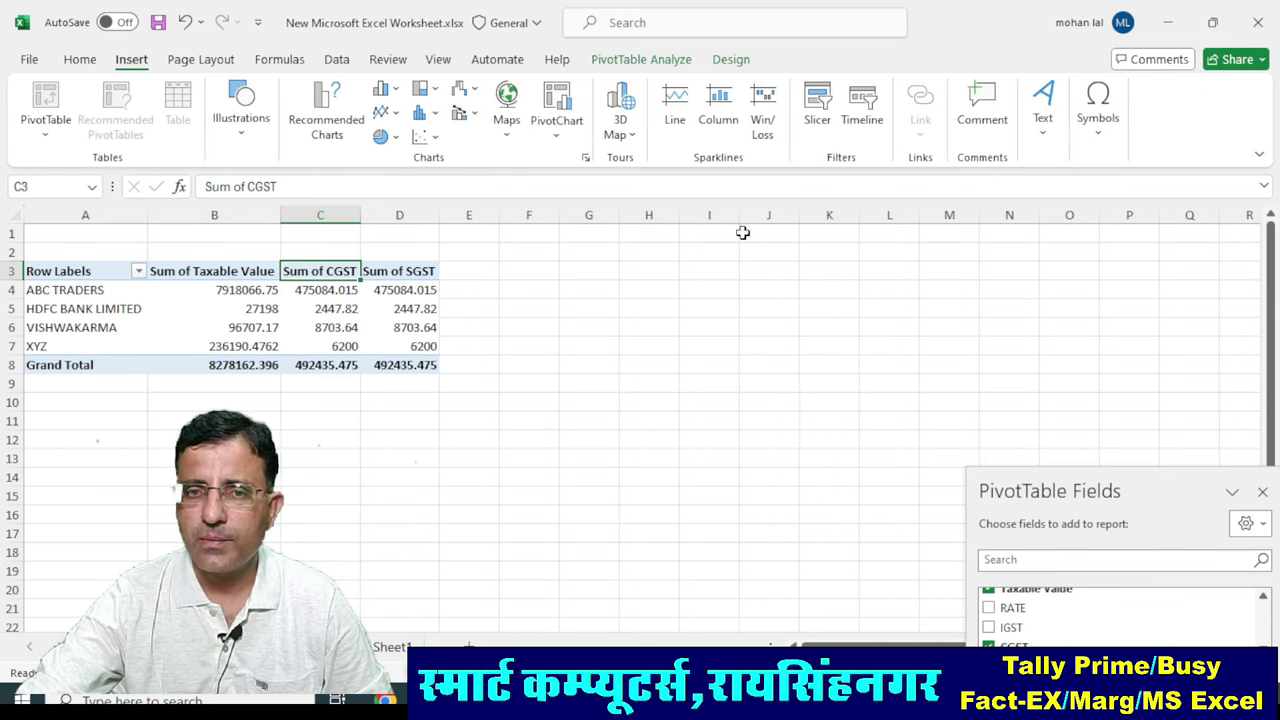
{"action": "left_click", "coordinate": [862, 110]}
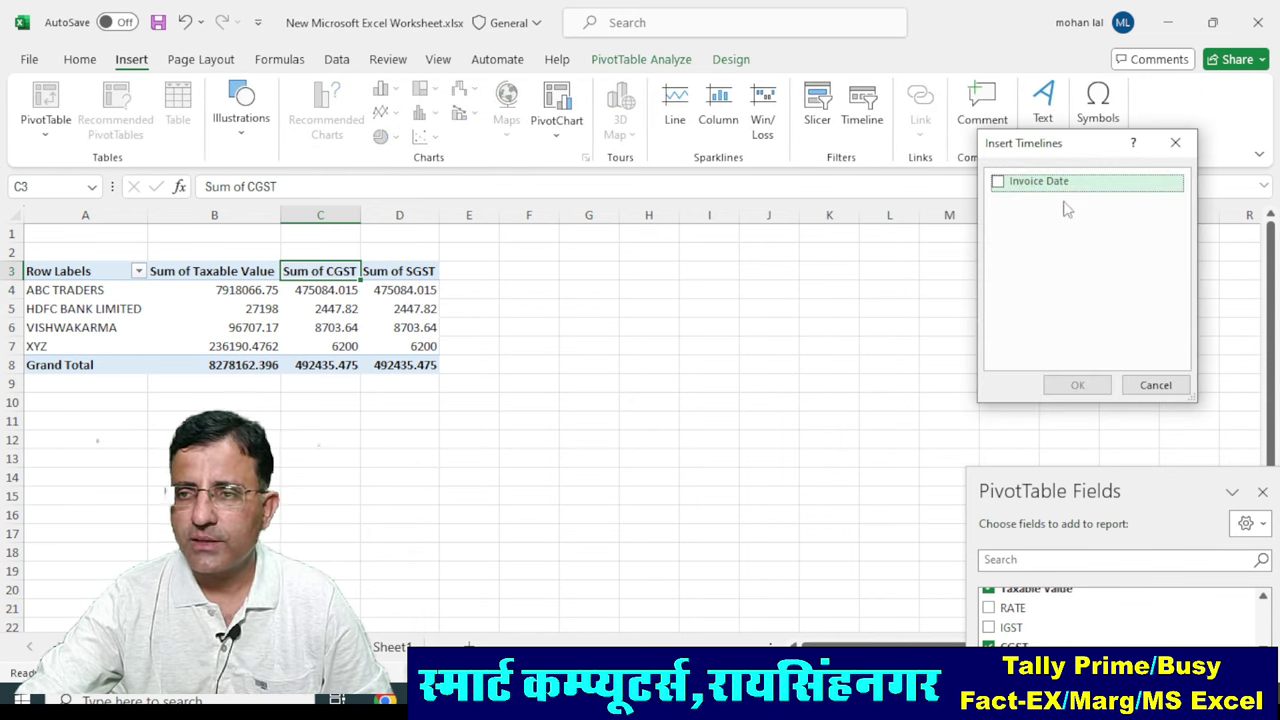
{"action": "left_click_drag", "start_coordinate": [1088, 153], "coordinate": [895, 160]}
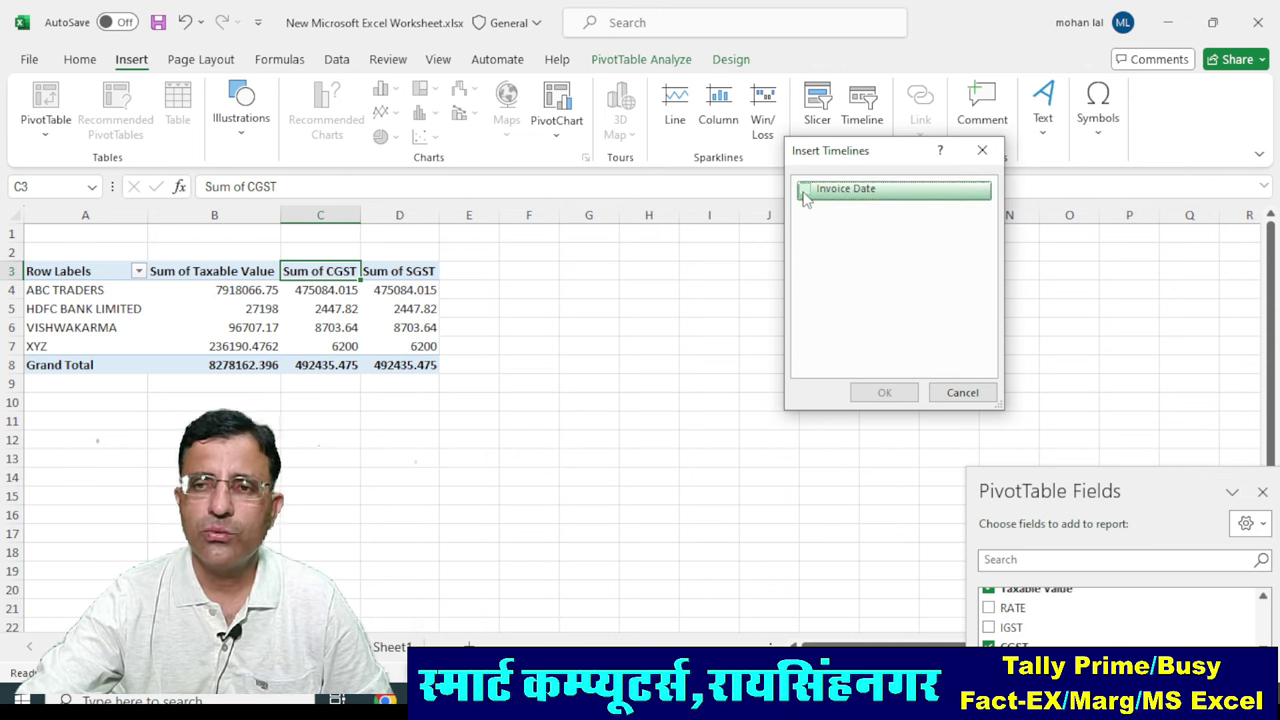
{"action": "left_click", "coordinate": [805, 194]}
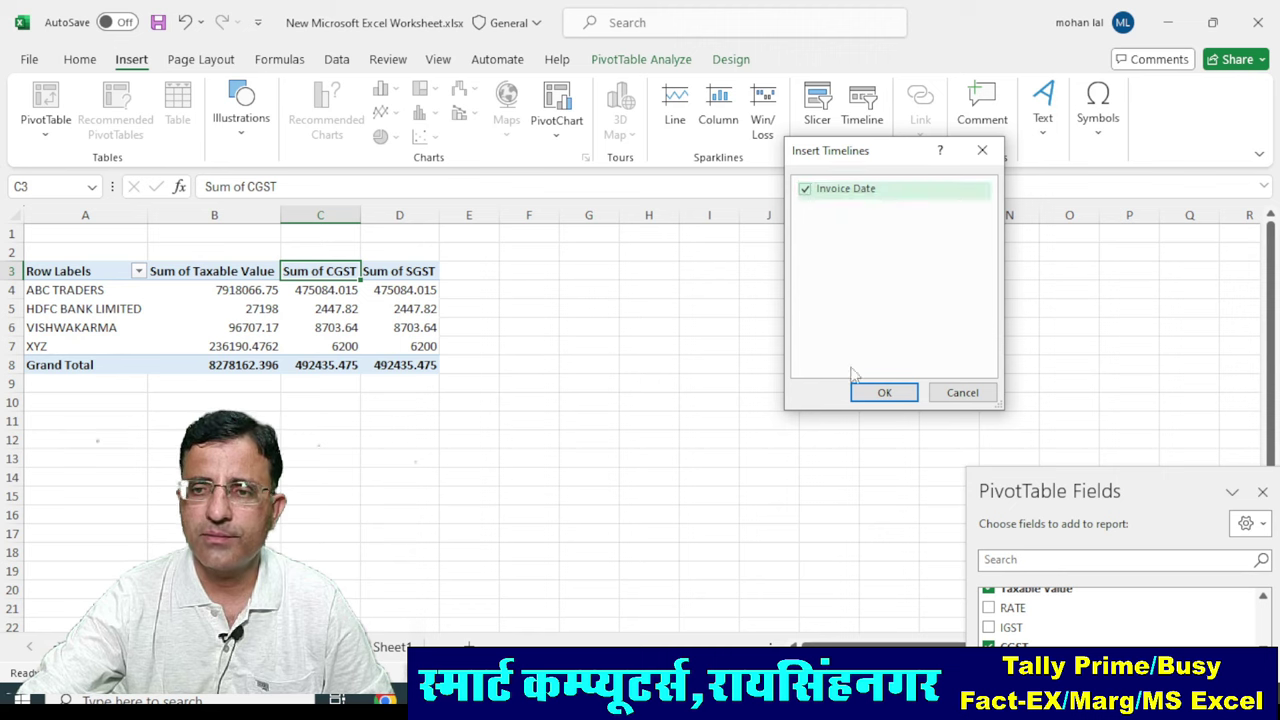
{"action": "left_click", "coordinate": [892, 393]}
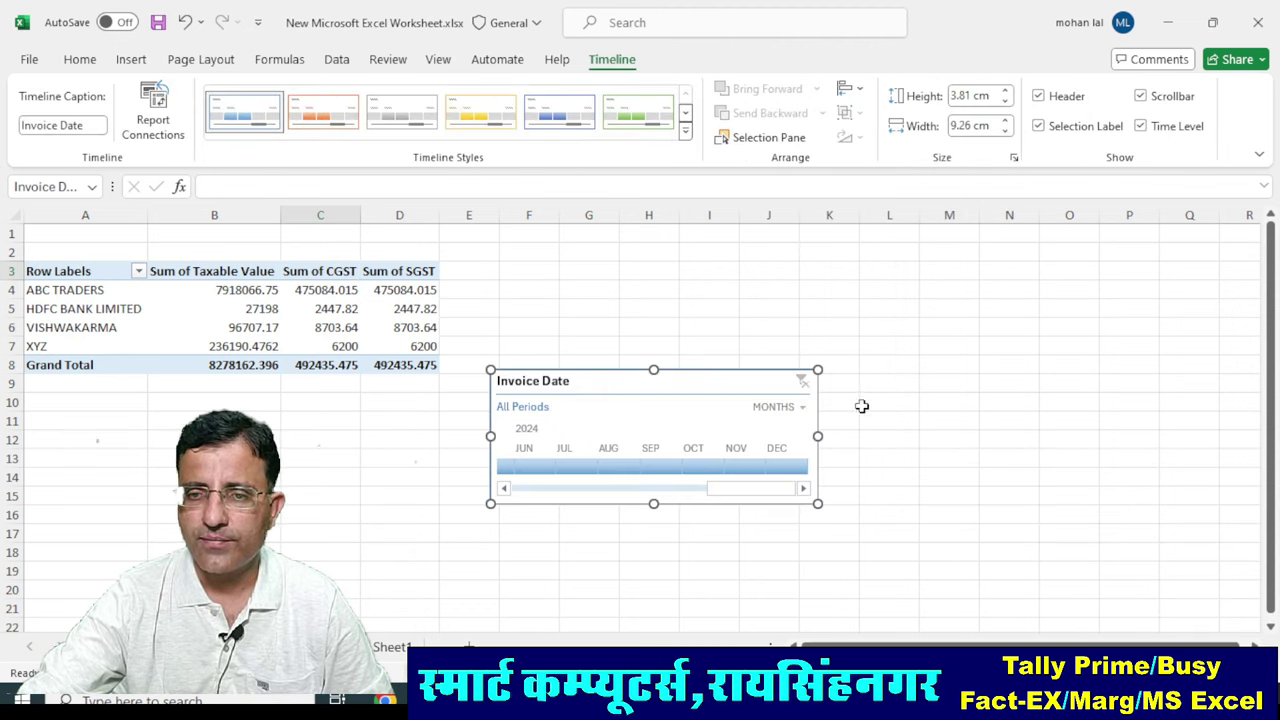
{"action": "left_click_drag", "start_coordinate": [596, 376], "coordinate": [955, 256]}
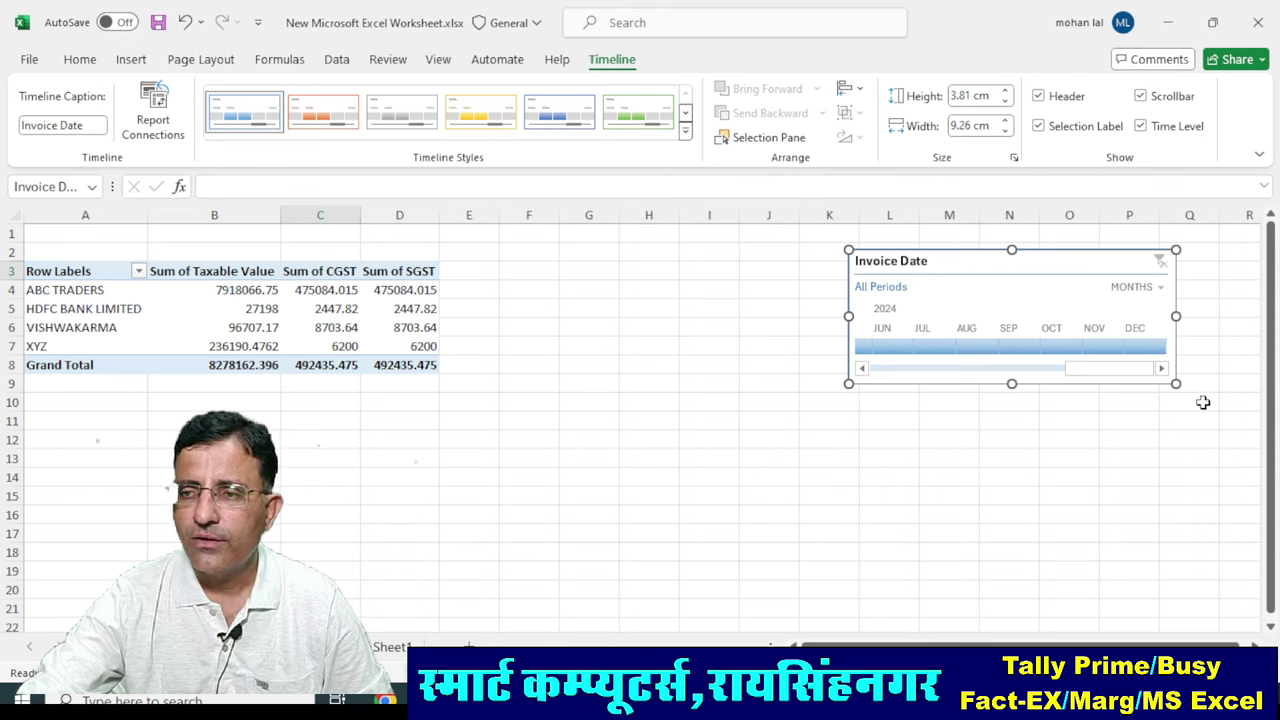
{"action": "left_click_drag", "start_coordinate": [1176, 384], "coordinate": [1215, 430]}
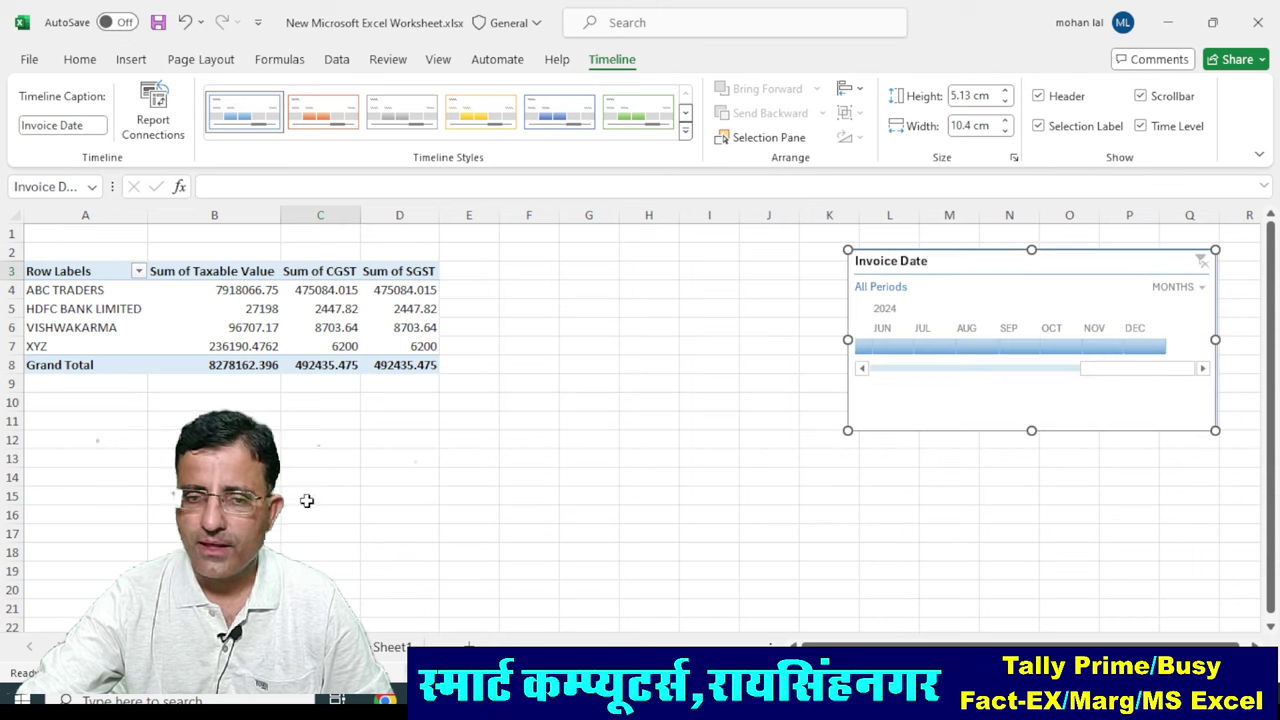
Check the invoice date values in column E of the data sheet.
{"action": "key", "text": "ctrl+Page_Up"}
{"action": "scroll", "coordinate": [522, 428], "scroll_direction": "down", "scroll_amount": 2}
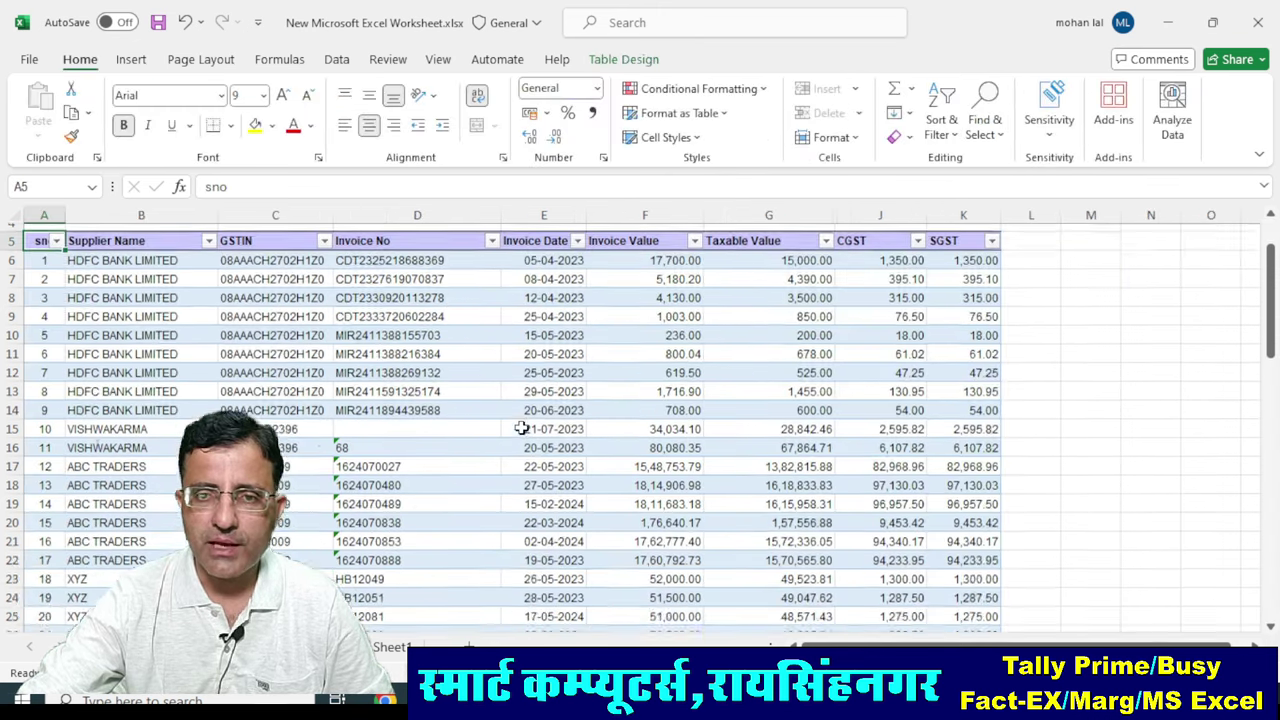
{"action": "scroll", "coordinate": [537, 402], "scroll_direction": "up", "scroll_amount": 1}
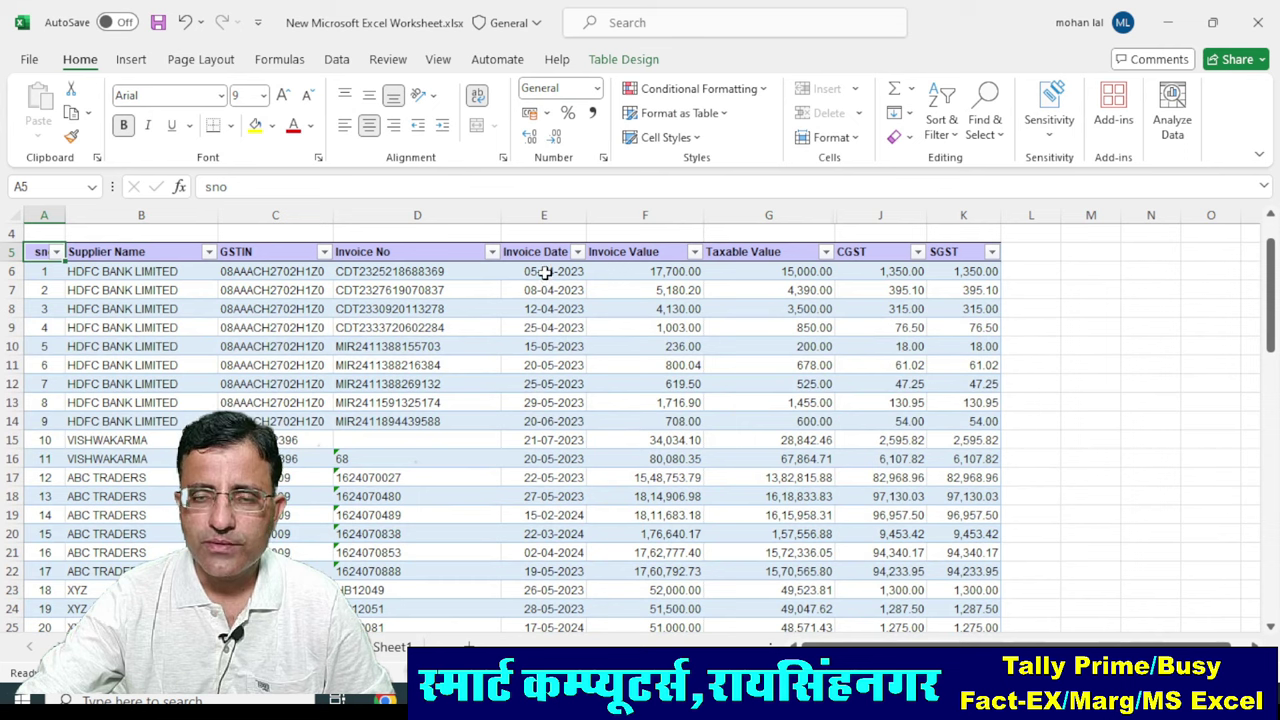
{"action": "left_click", "coordinate": [543, 272]}
{"action": "left_click", "coordinate": [545, 328]}
{"action": "left_click", "coordinate": [545, 421]}
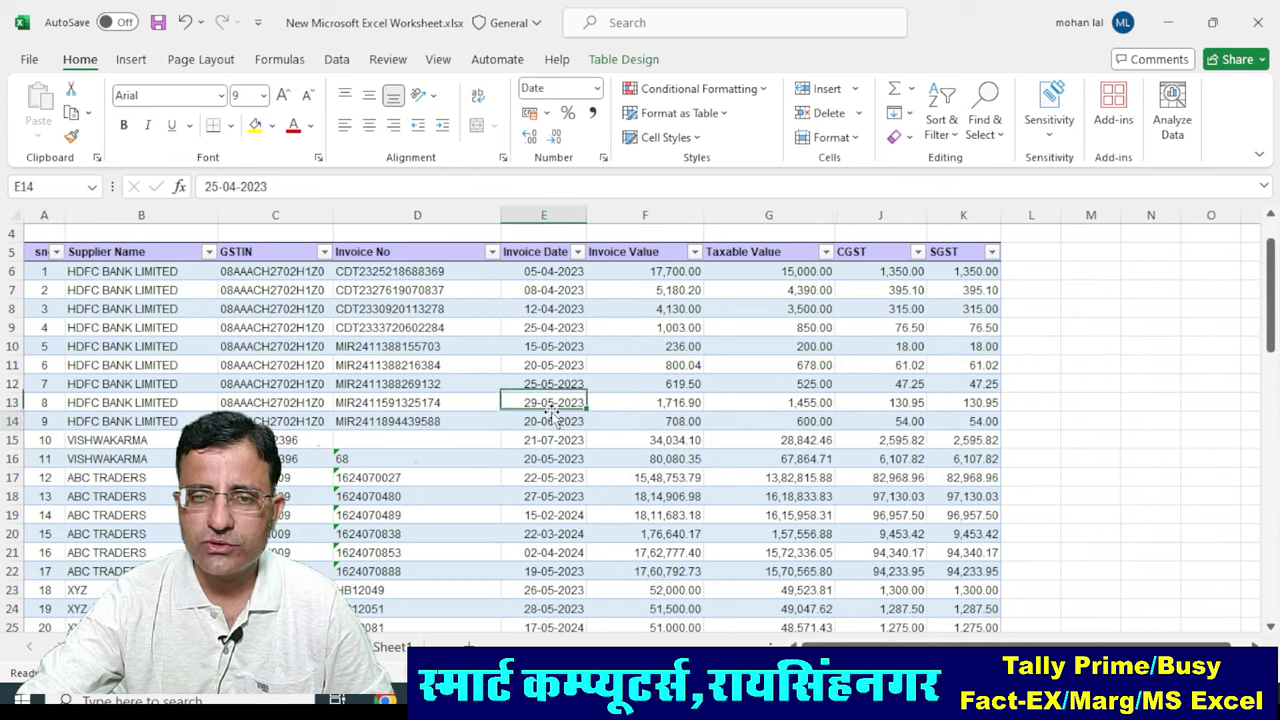
{"action": "left_click", "coordinate": [547, 497]}
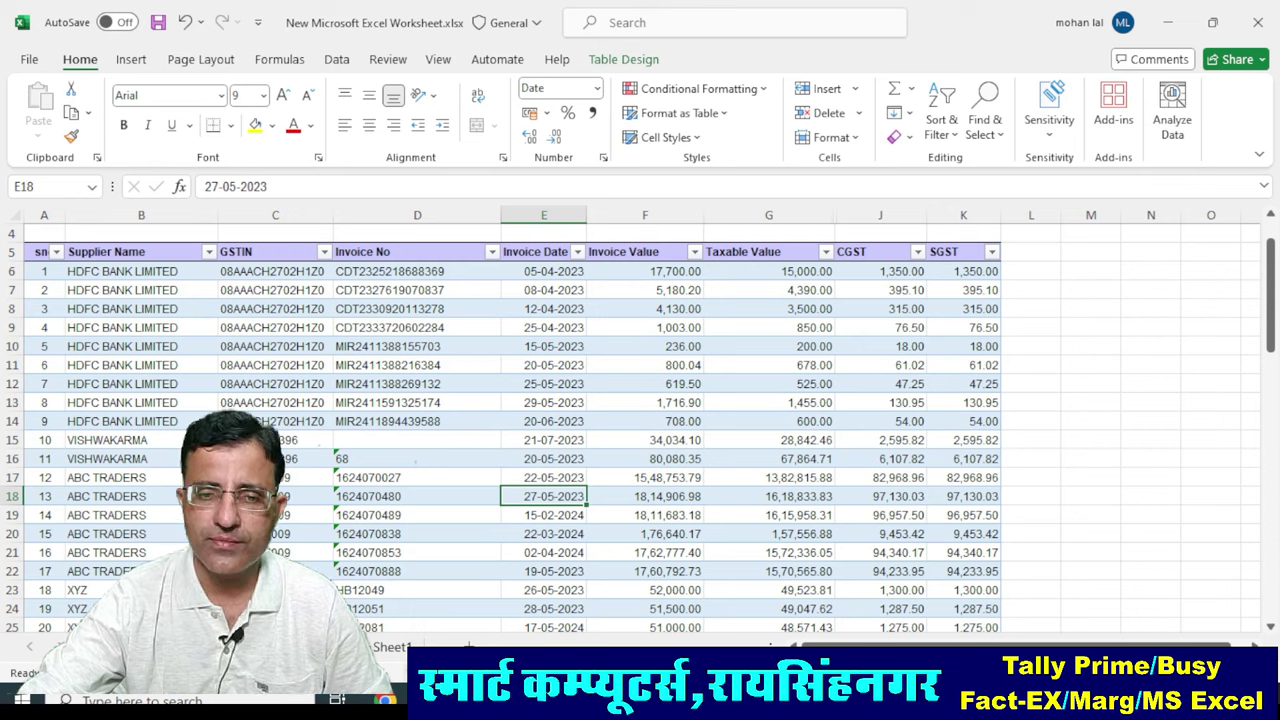
{"action": "key", "text": "ctrl+Page_Up"}
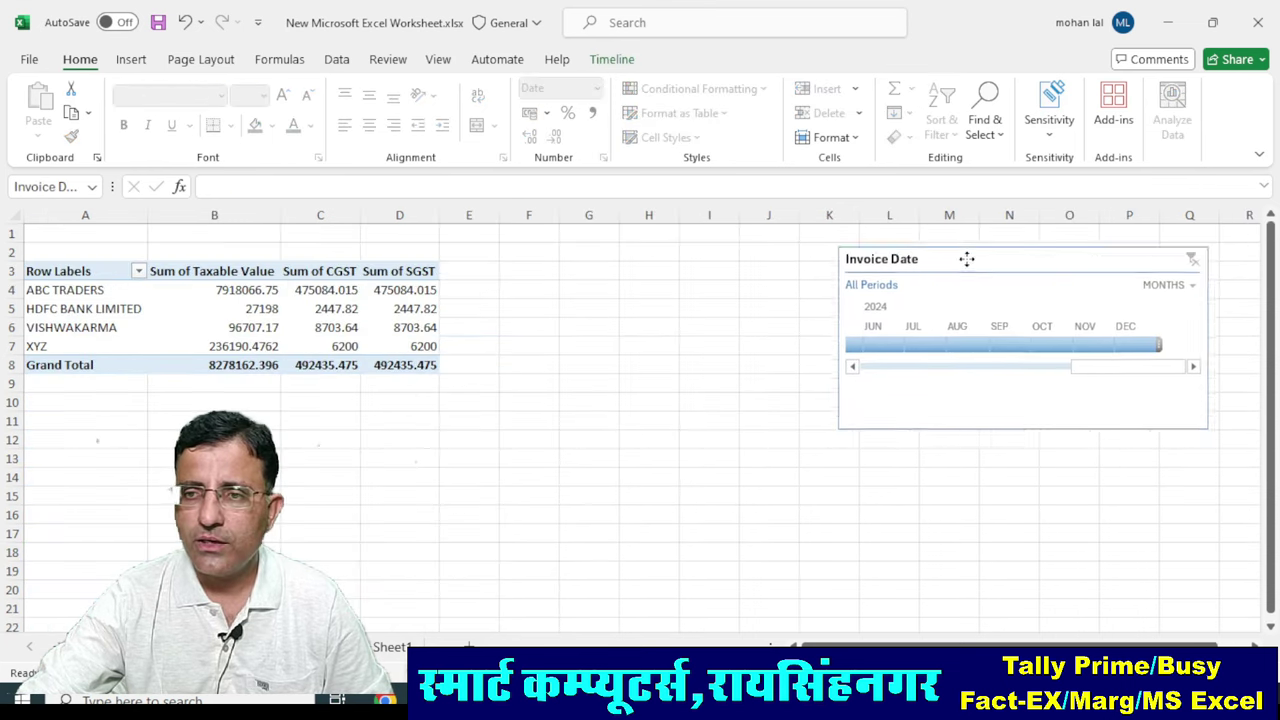
Shift the timeline up and left and scroll it back to January 2023.
{"action": "left_click_drag", "start_coordinate": [967, 259], "coordinate": [867, 236]}
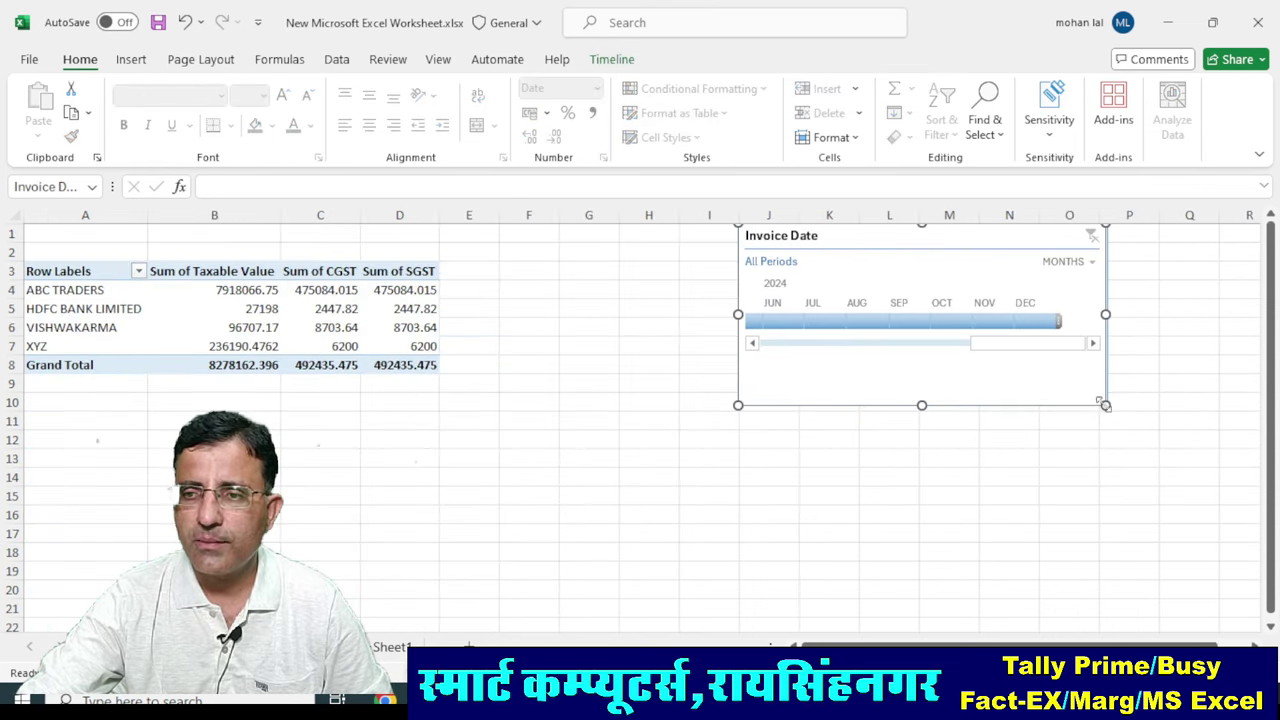
{"action": "left_click", "coordinate": [751, 343]}
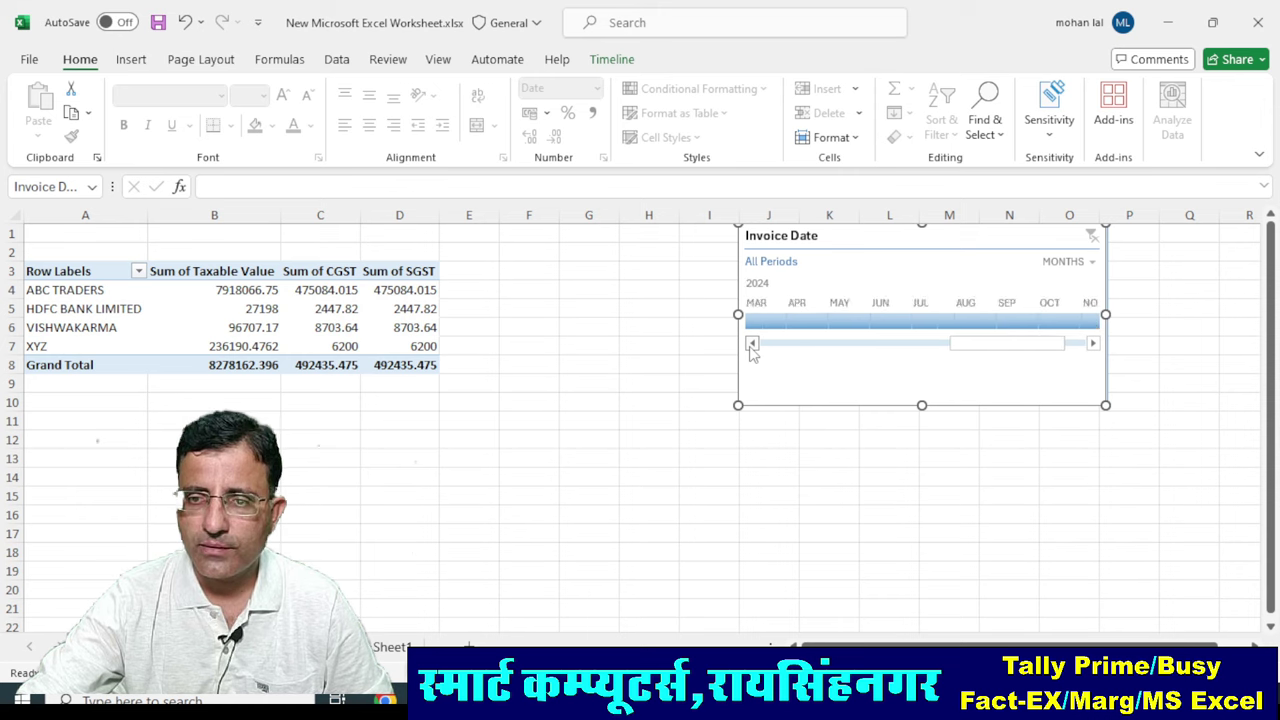
{"action": "left_click_drag", "start_coordinate": [752, 344], "coordinate": [769, 347]}
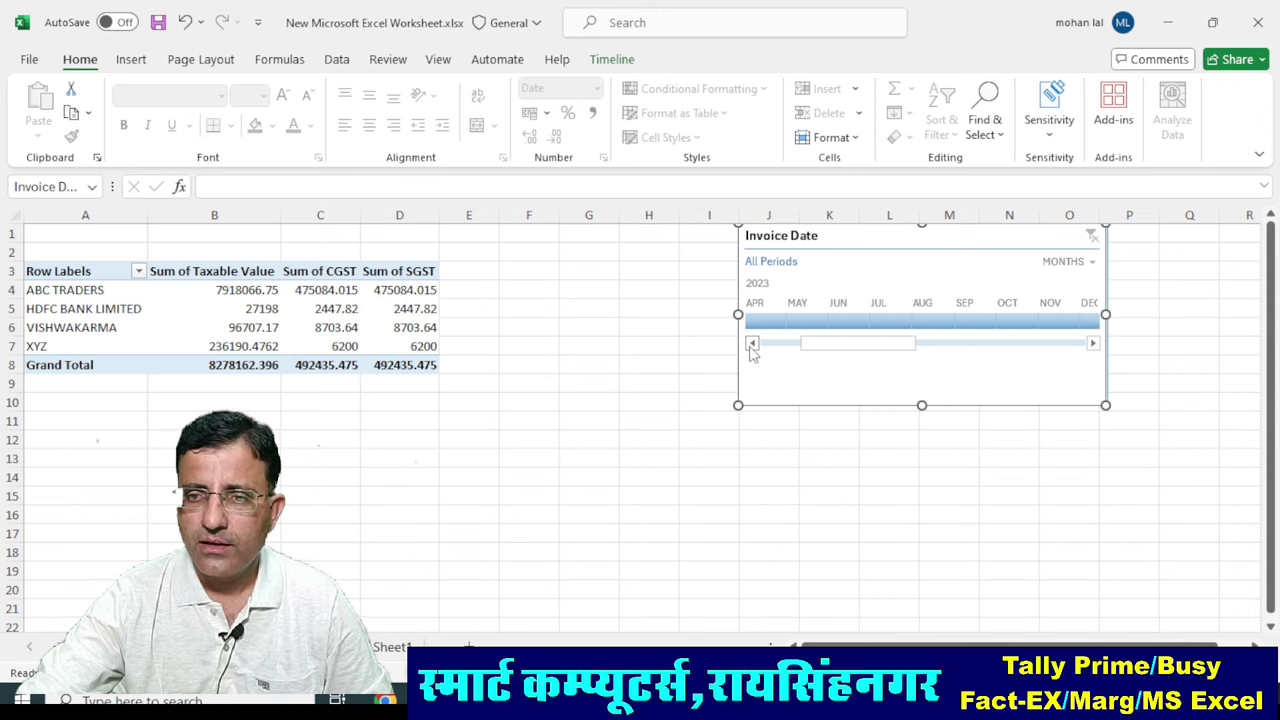
{"action": "key", "text": "ctrl+Page_Down"}
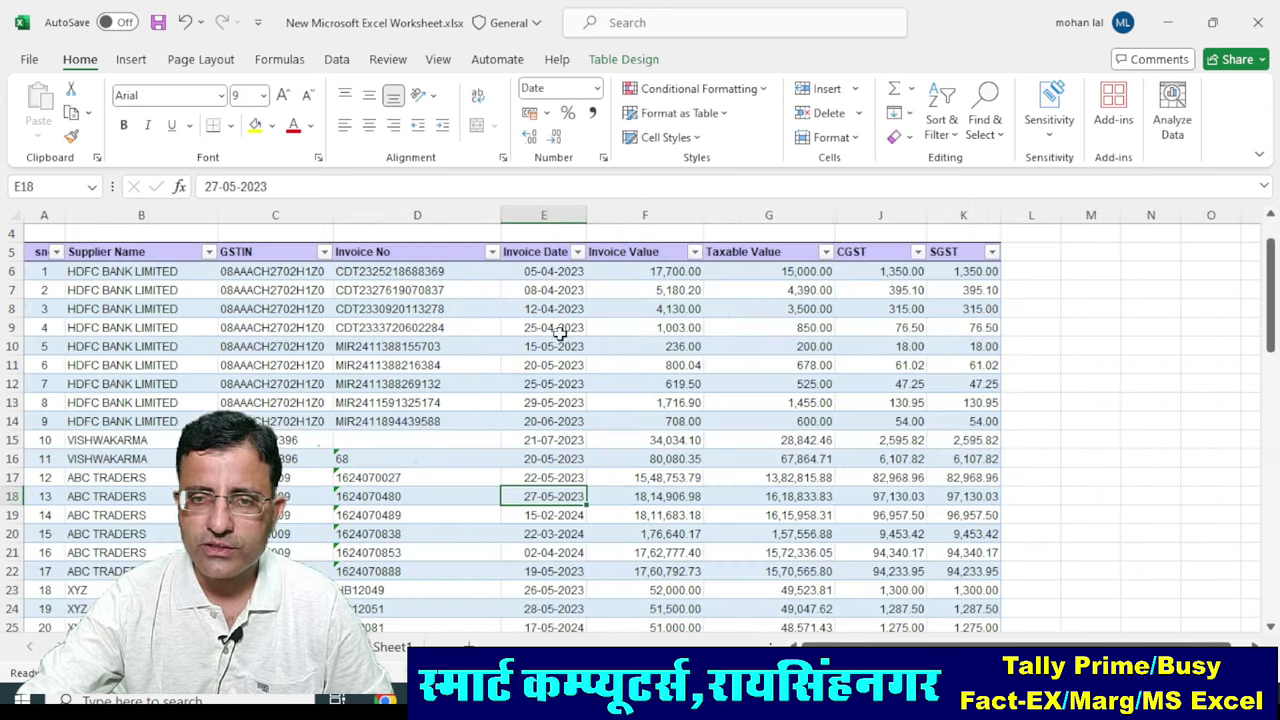
{"action": "scroll", "coordinate": [560, 333], "scroll_direction": "down", "scroll_amount": 2}
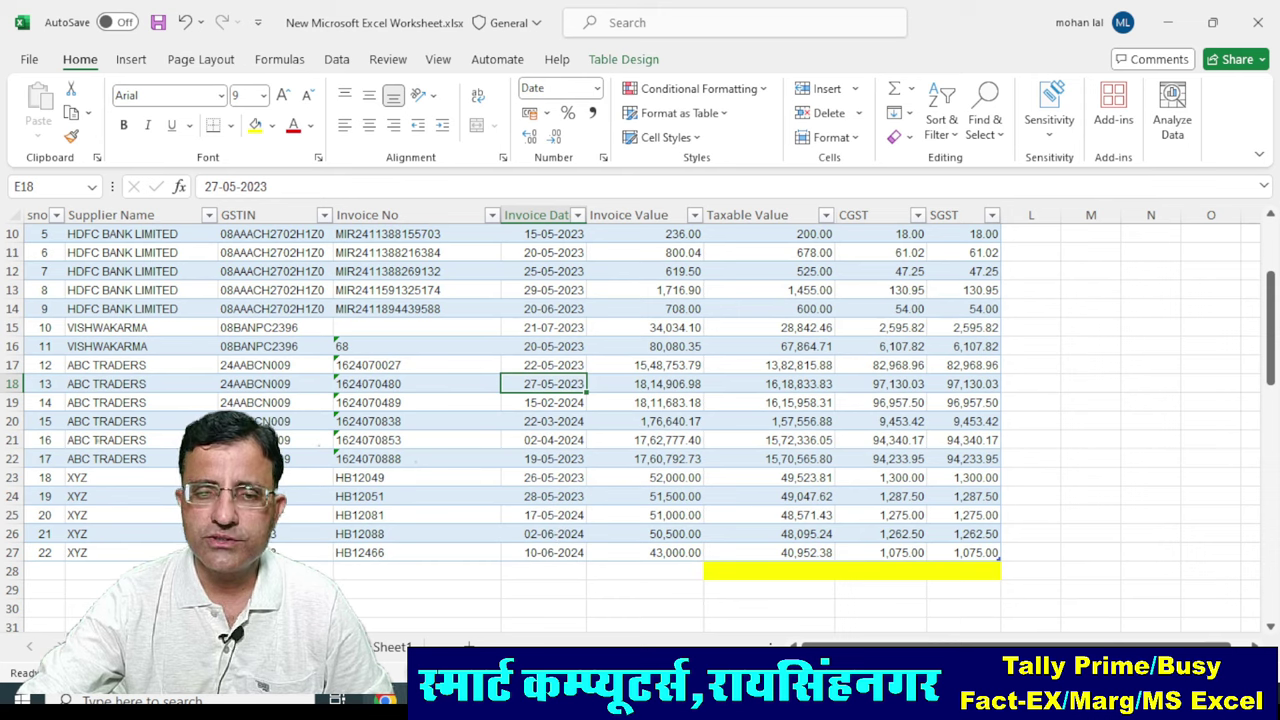
{"action": "key", "text": "ctrl+Page_Up"}
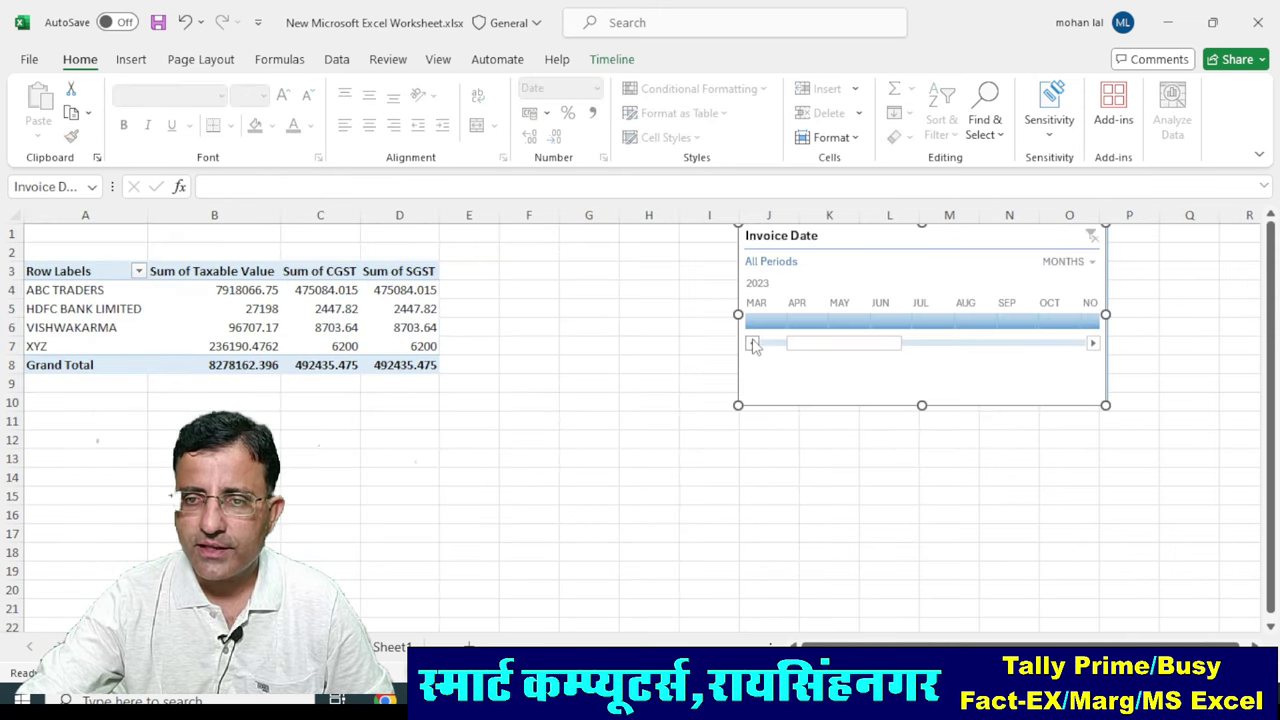
{"action": "left_click", "coordinate": [753, 343]}
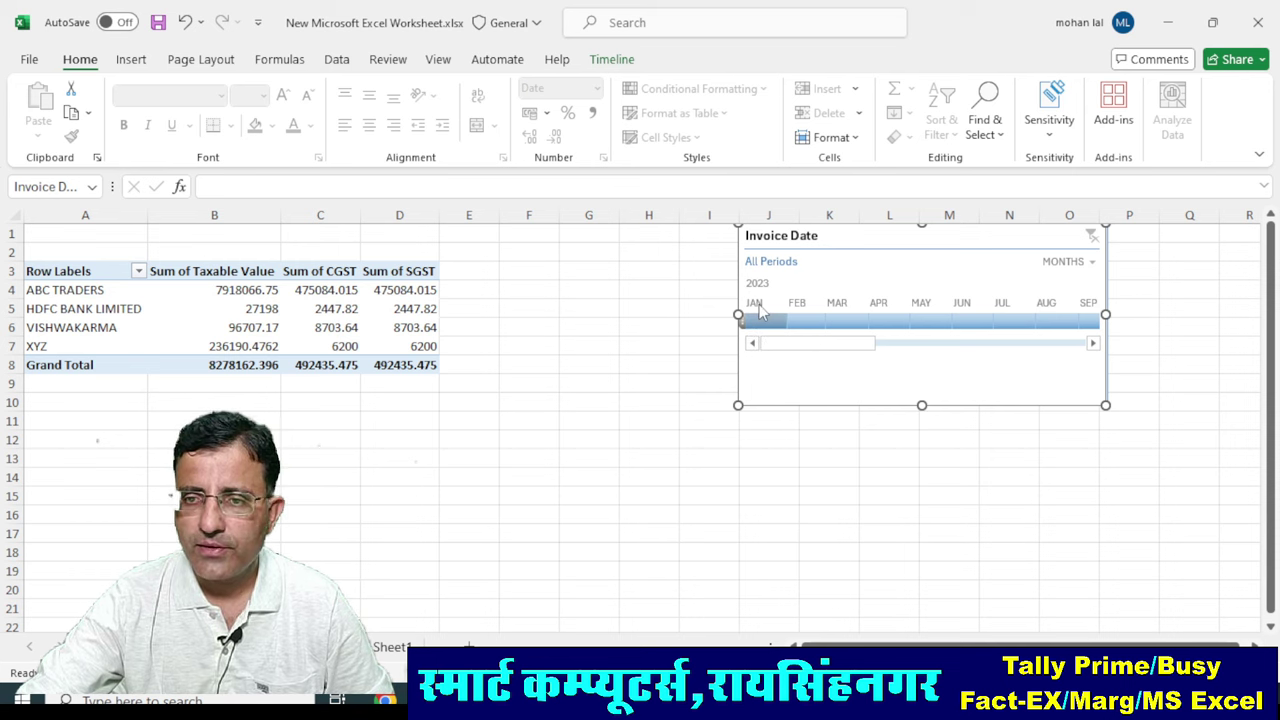
Filter the pivot month by month from January to September 2023.
{"action": "left_click", "coordinate": [760, 314]}
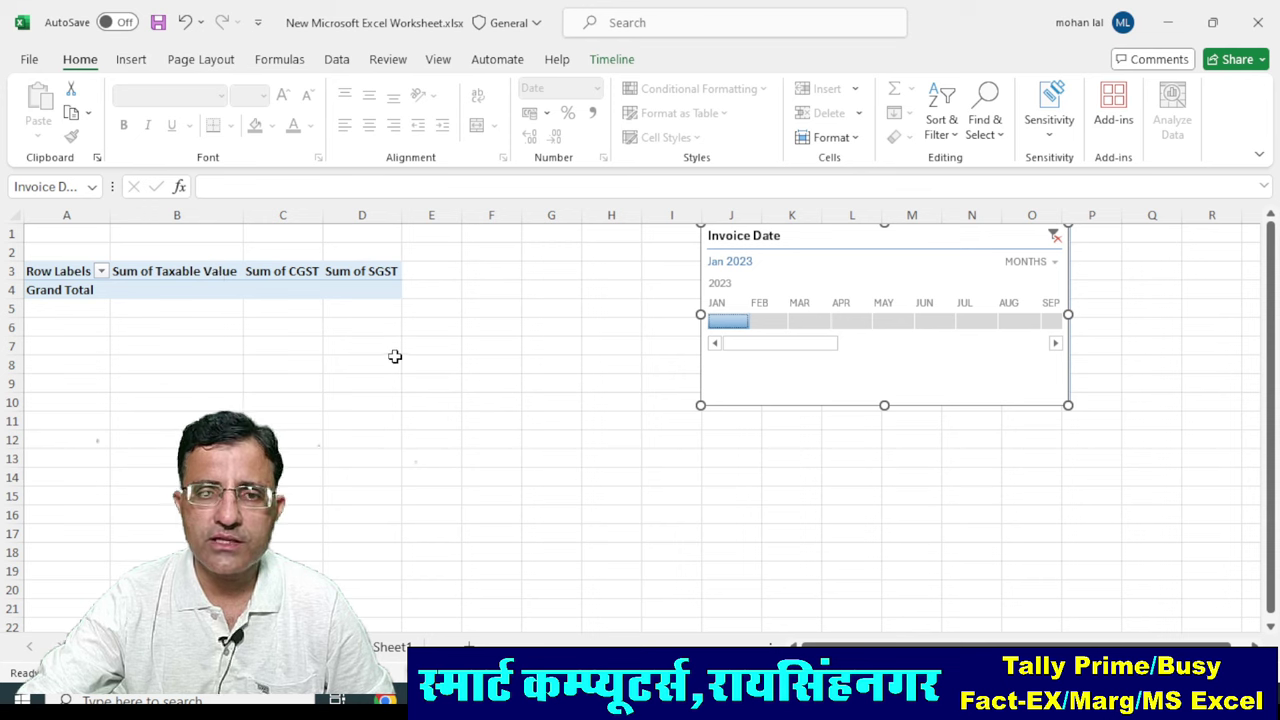
{"action": "left_click", "coordinate": [769, 320]}
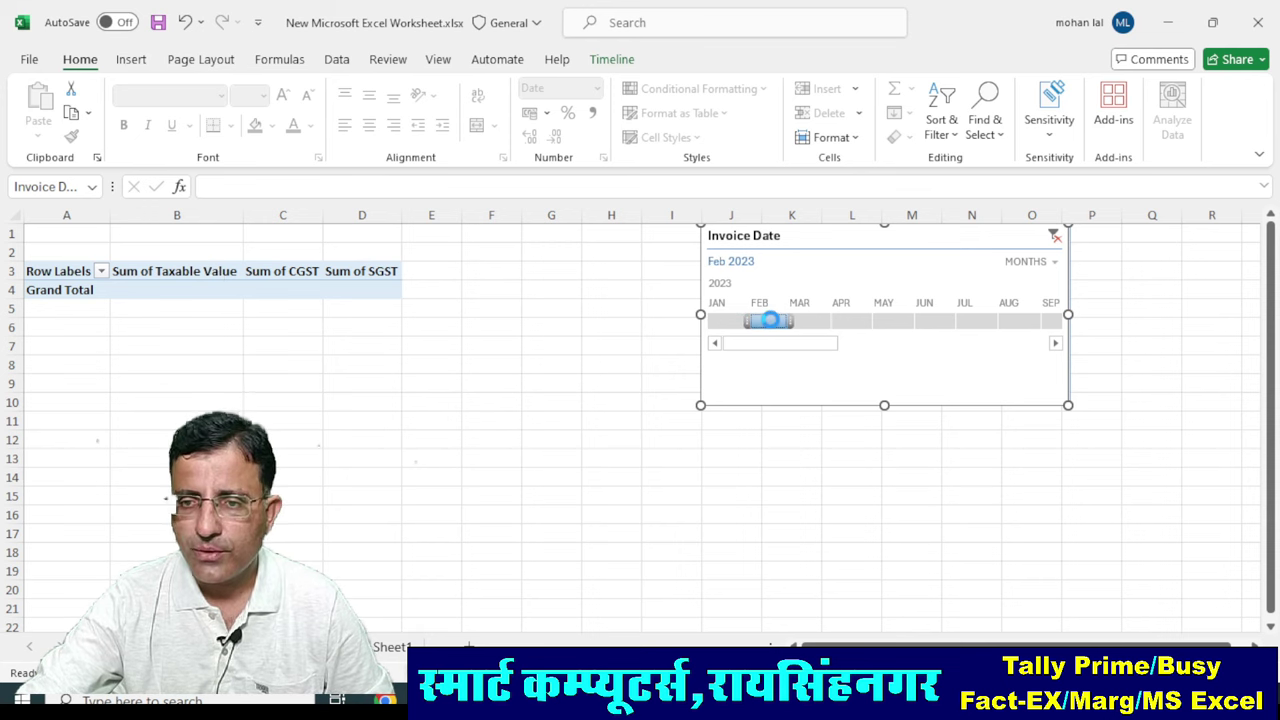
{"action": "left_click_drag", "start_coordinate": [769, 320], "coordinate": [852, 330]}
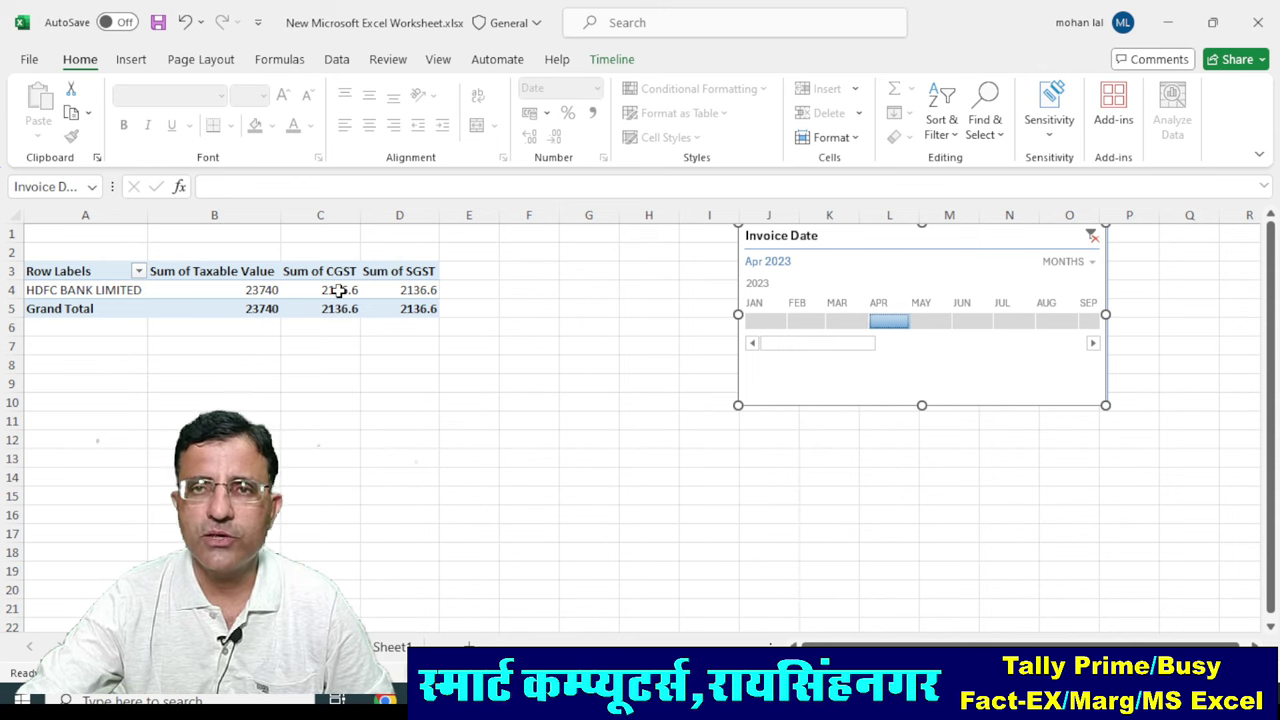
{"action": "left_click", "coordinate": [934, 322]}
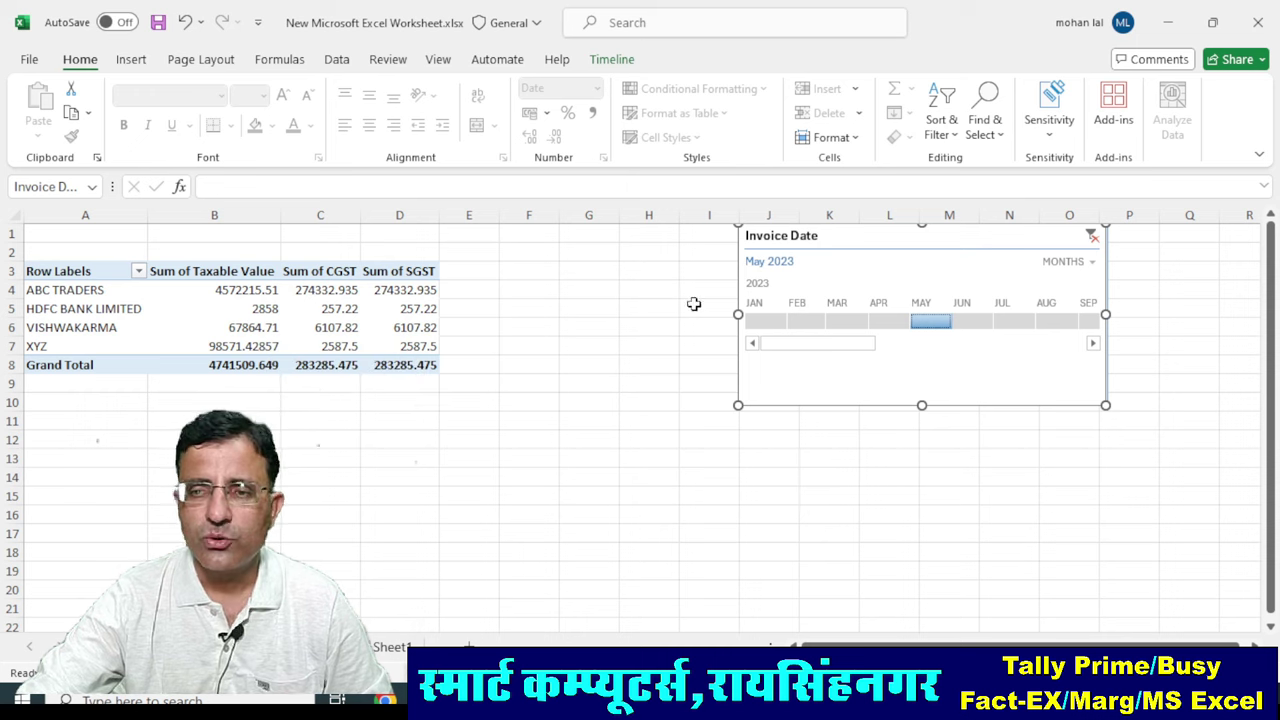
{"action": "left_click", "coordinate": [972, 322]}
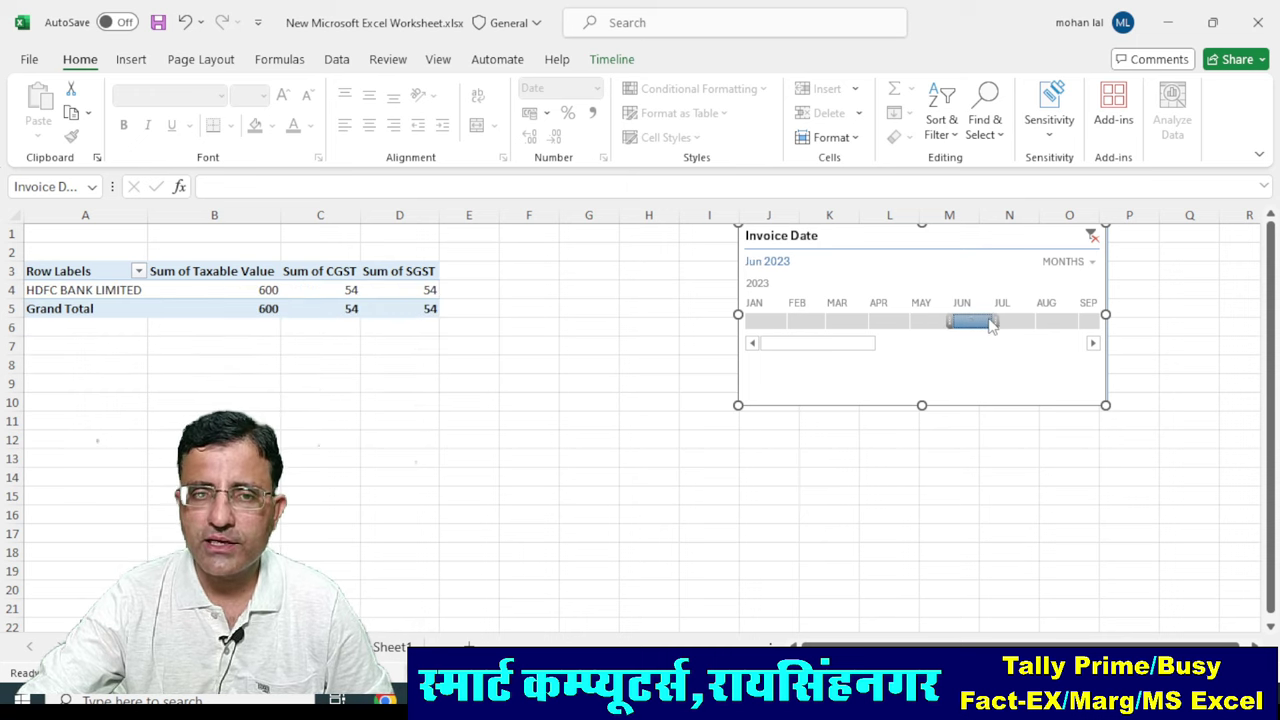
{"action": "left_click", "coordinate": [1010, 322]}
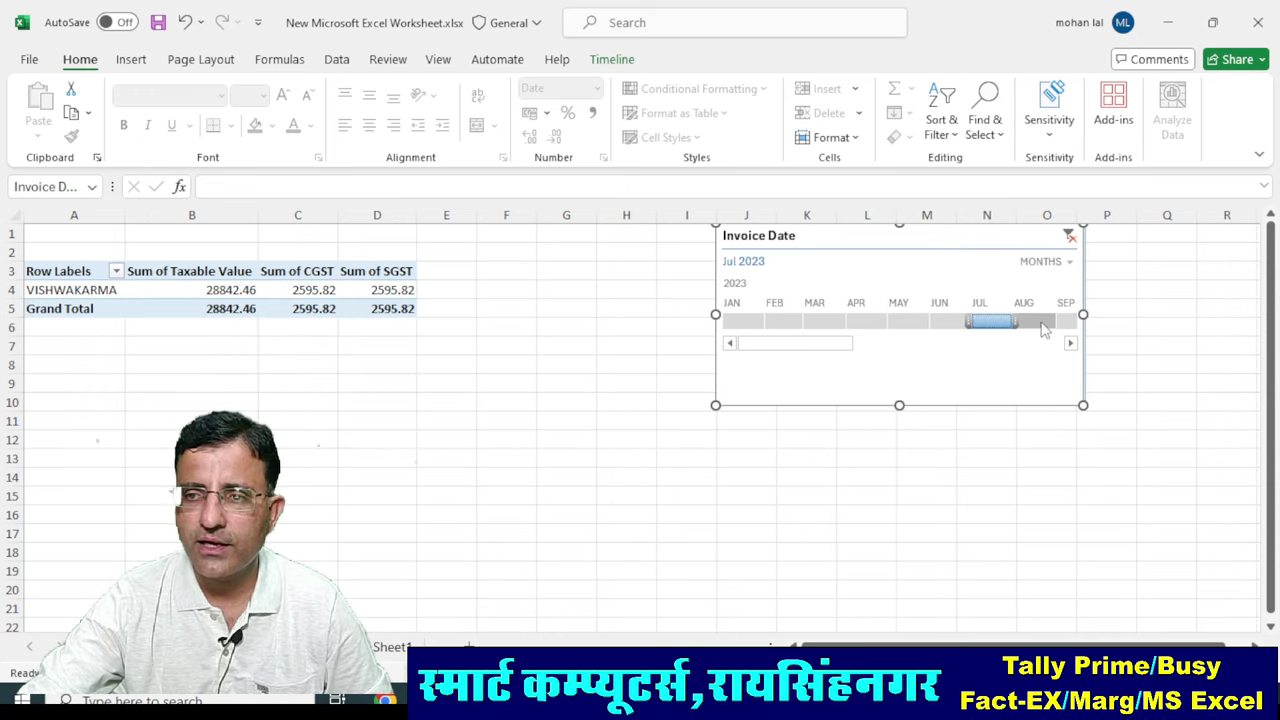
{"action": "left_click", "coordinate": [1041, 323]}
{"action": "left_click", "coordinate": [1052, 322]}
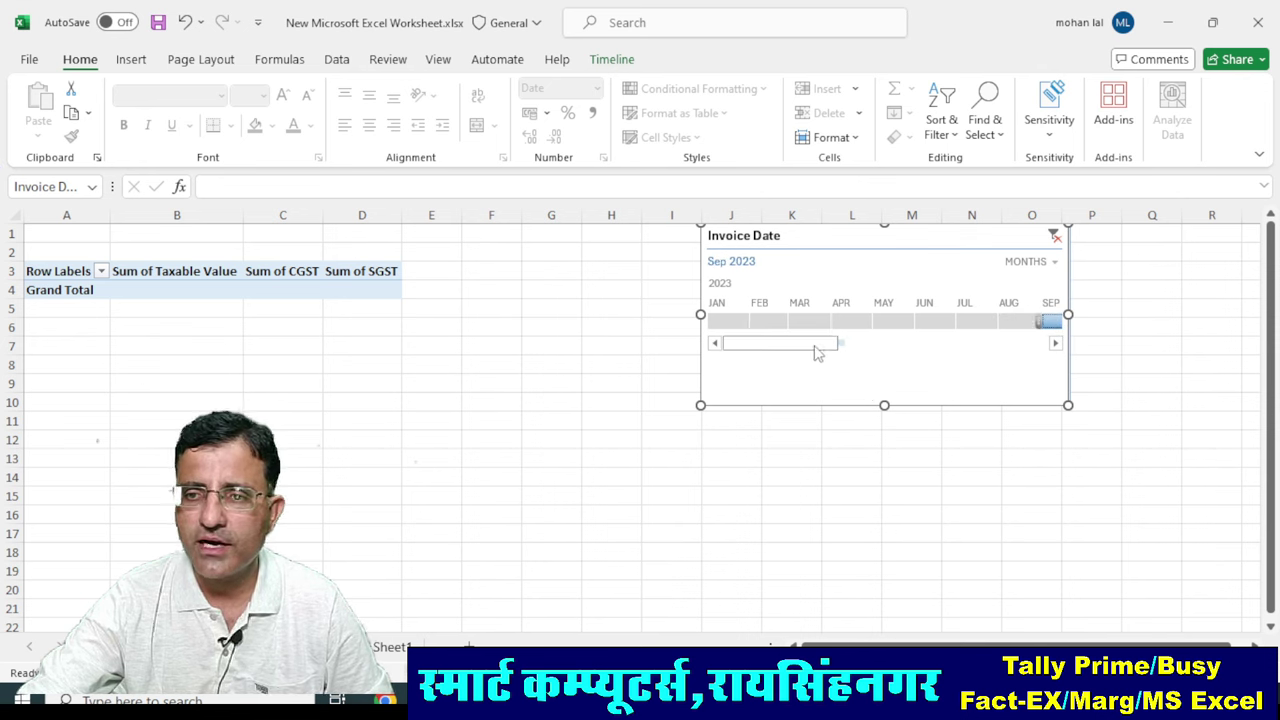
Filter the pivot through January to March 2024, leaving only ABC TRADERS.
{"action": "left_click", "coordinate": [848, 343]}
{"action": "left_click", "coordinate": [908, 322]}
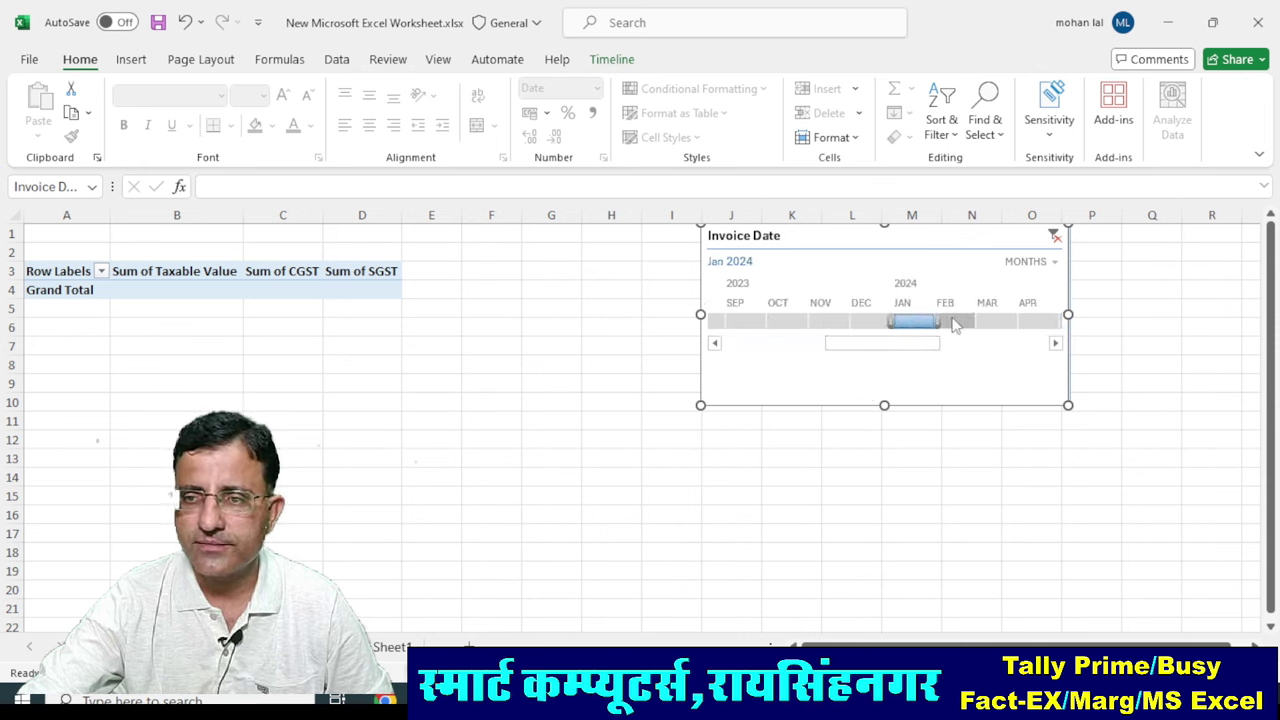
{"action": "left_click_drag", "start_coordinate": [908, 322], "coordinate": [995, 322]}
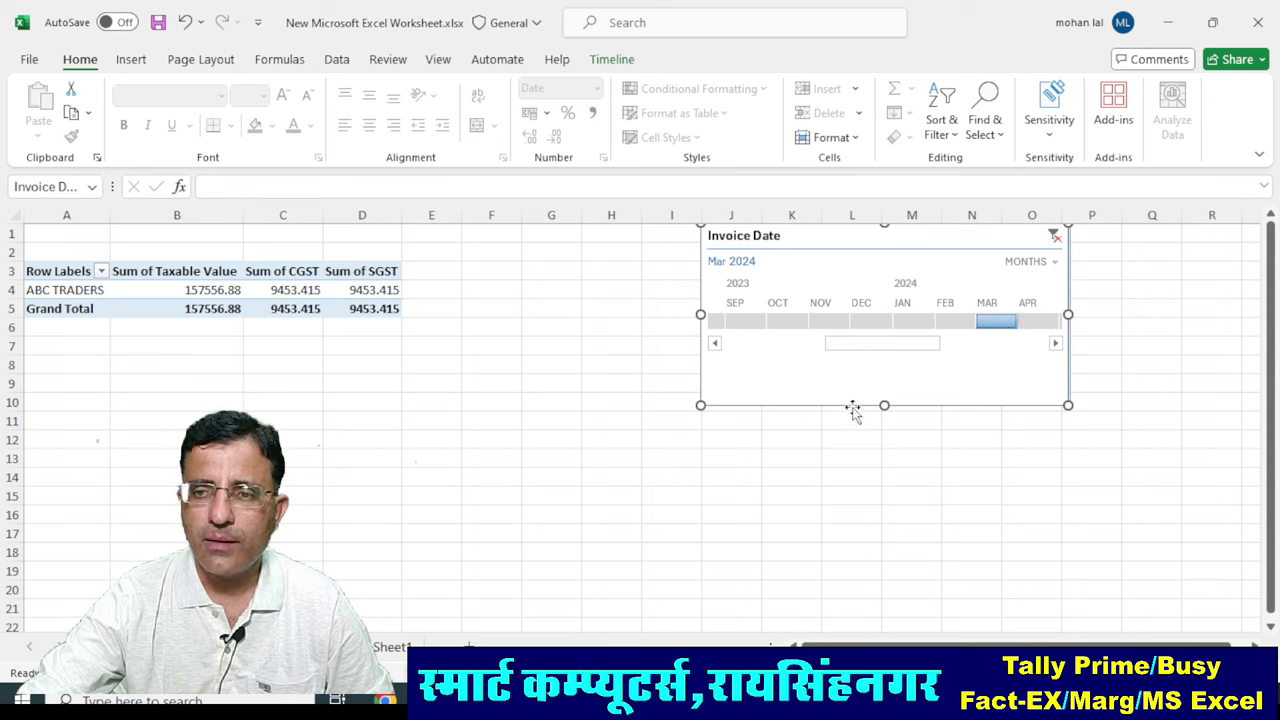
{"action": "left_click", "coordinate": [1054, 264]}
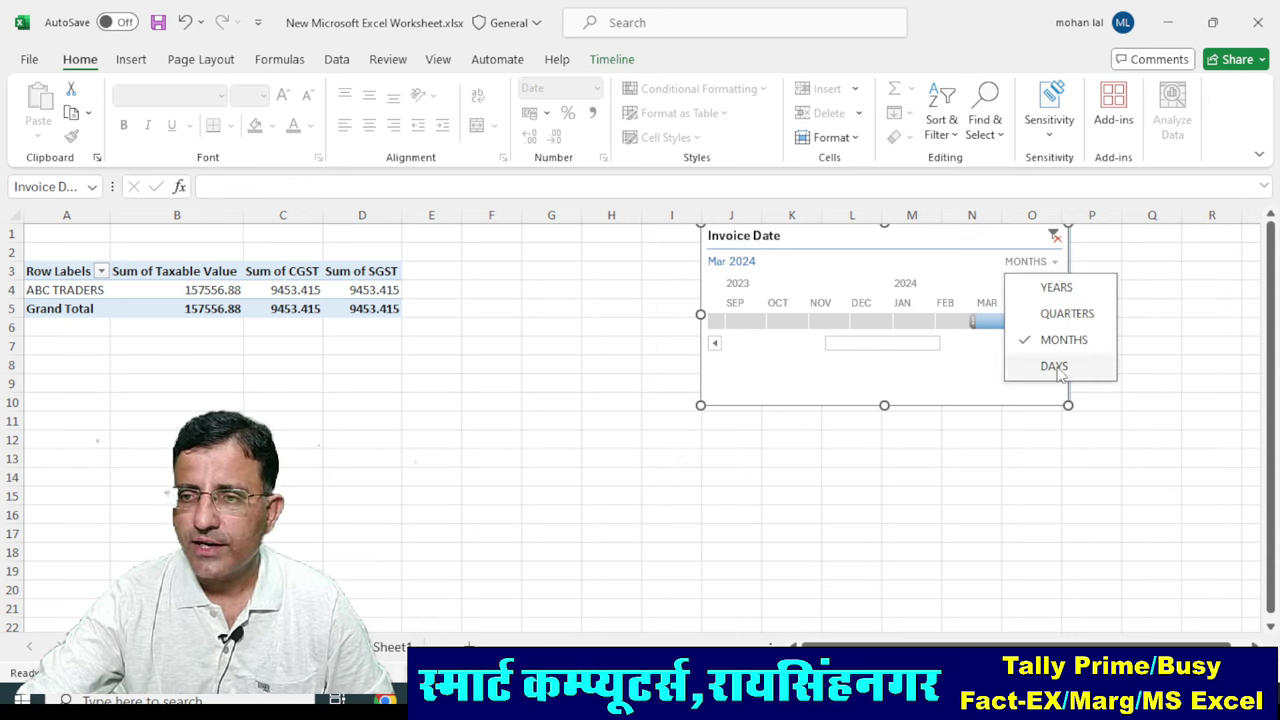
Switch the timeline to YEARS and filter to 2023, then 2024, leaving ABC TRADERS and XYZ.
{"action": "left_click", "coordinate": [1052, 288]}
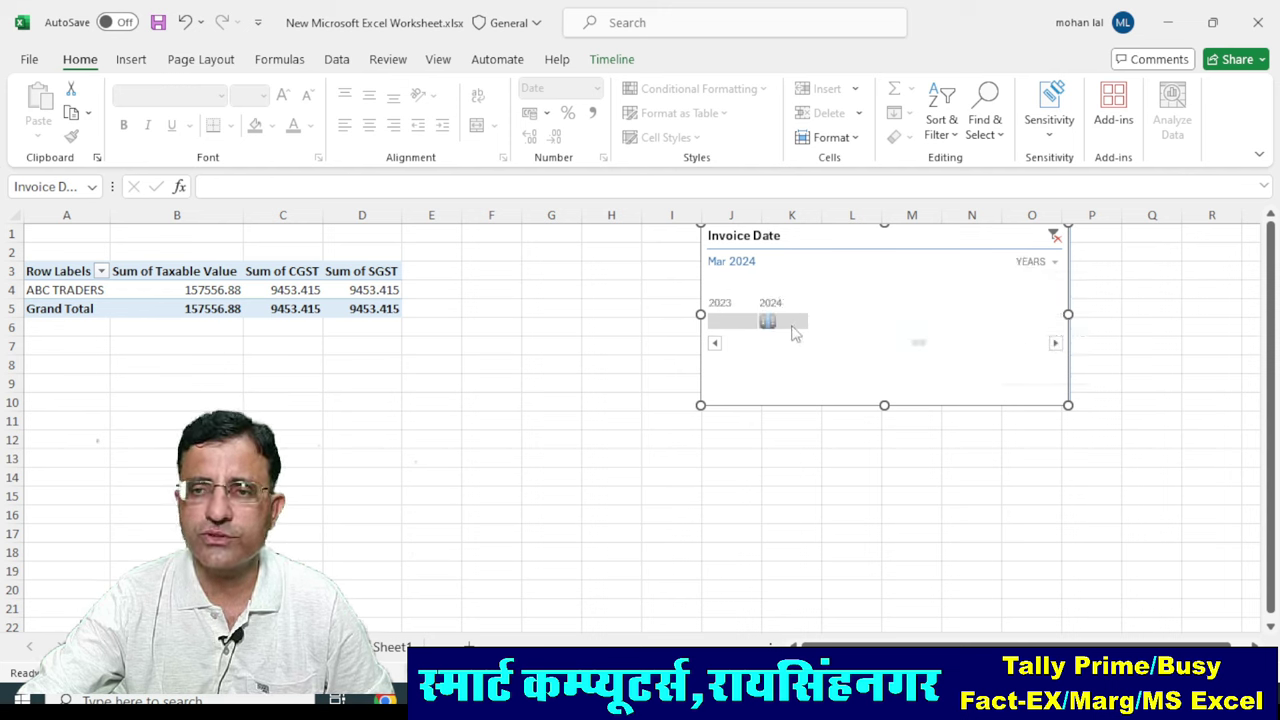
{"action": "left_click", "coordinate": [729, 320]}
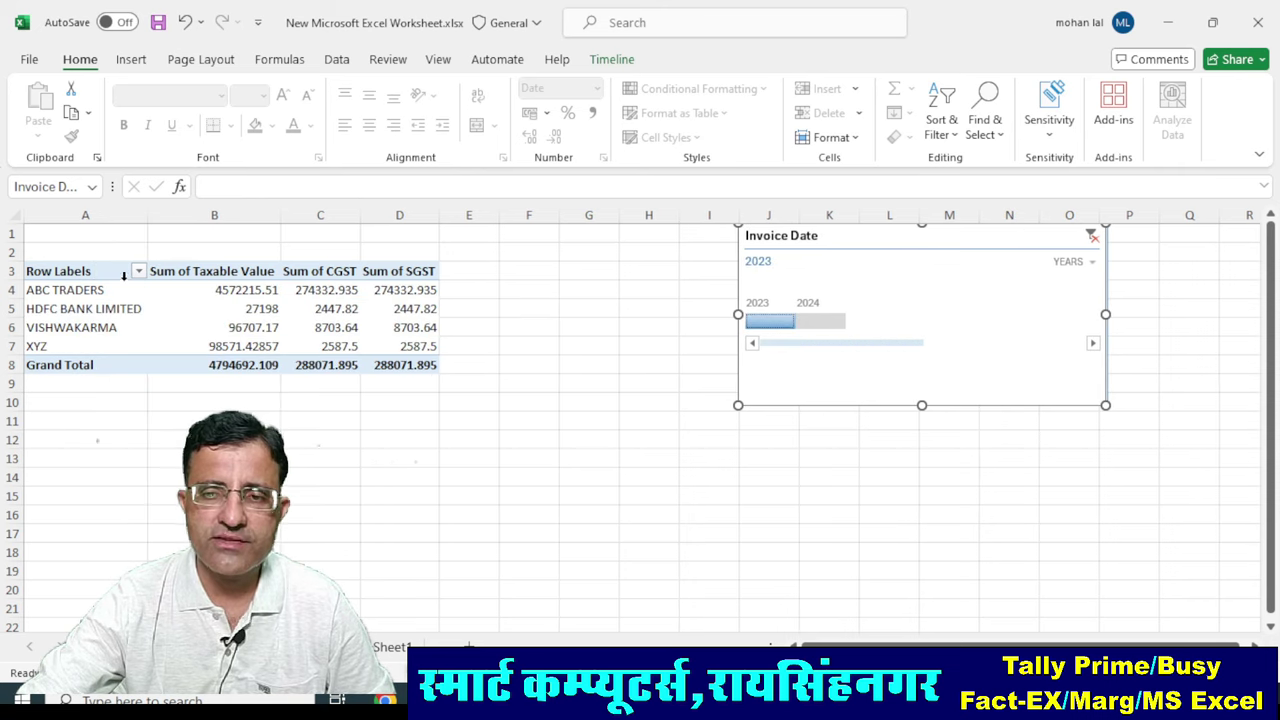
{"action": "left_click", "coordinate": [820, 321]}
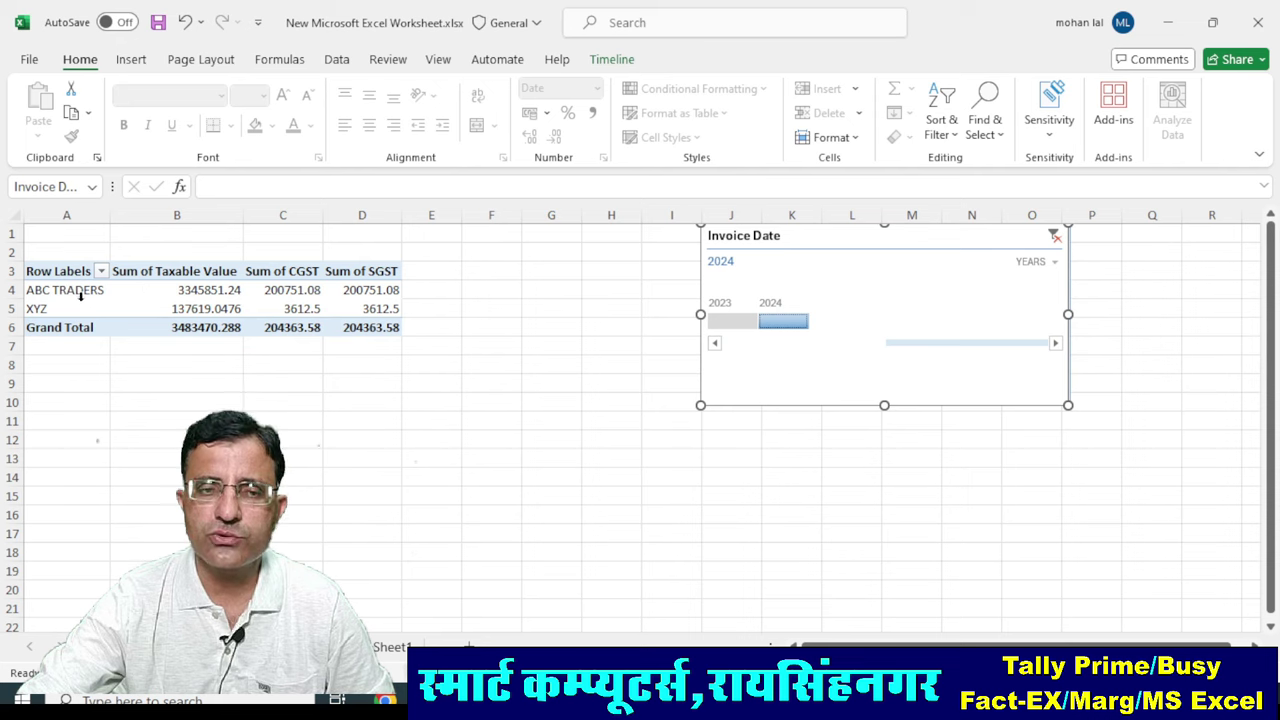
{"action": "left_click", "coordinate": [304, 290]}
{"action": "left_click", "coordinate": [351, 289]}
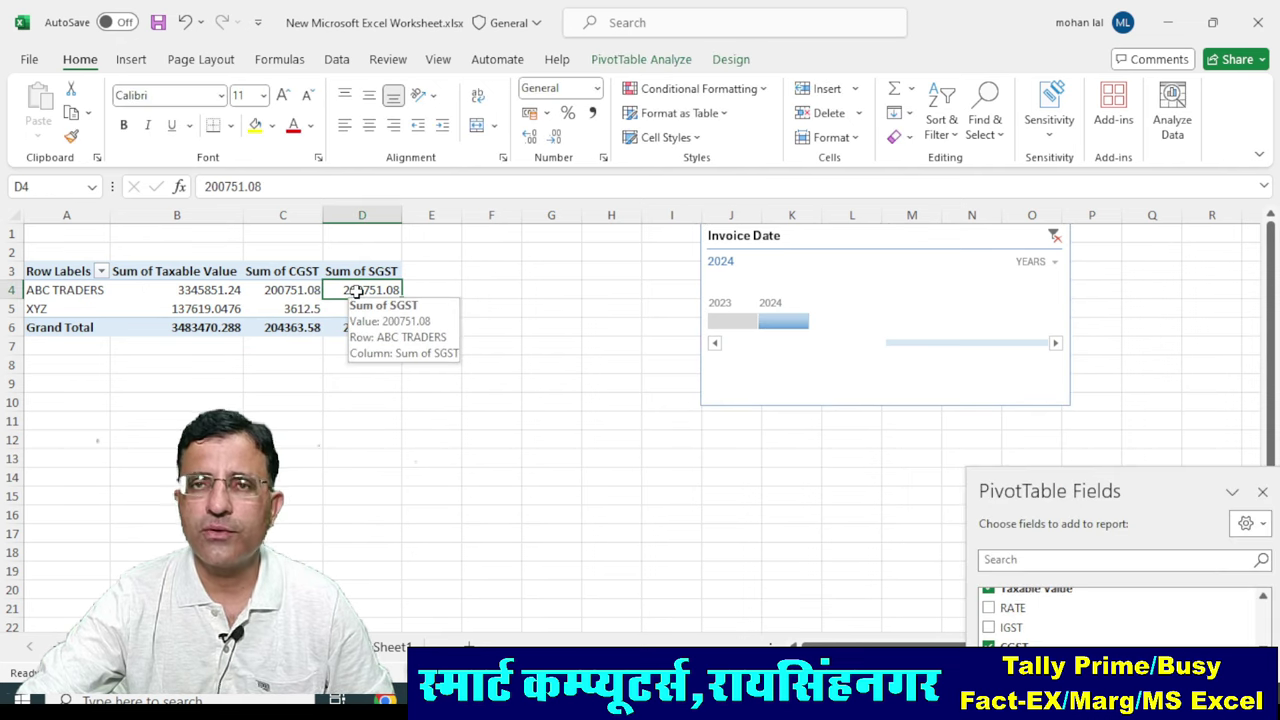
{"action": "mouse_move", "coordinate": [216, 297]}
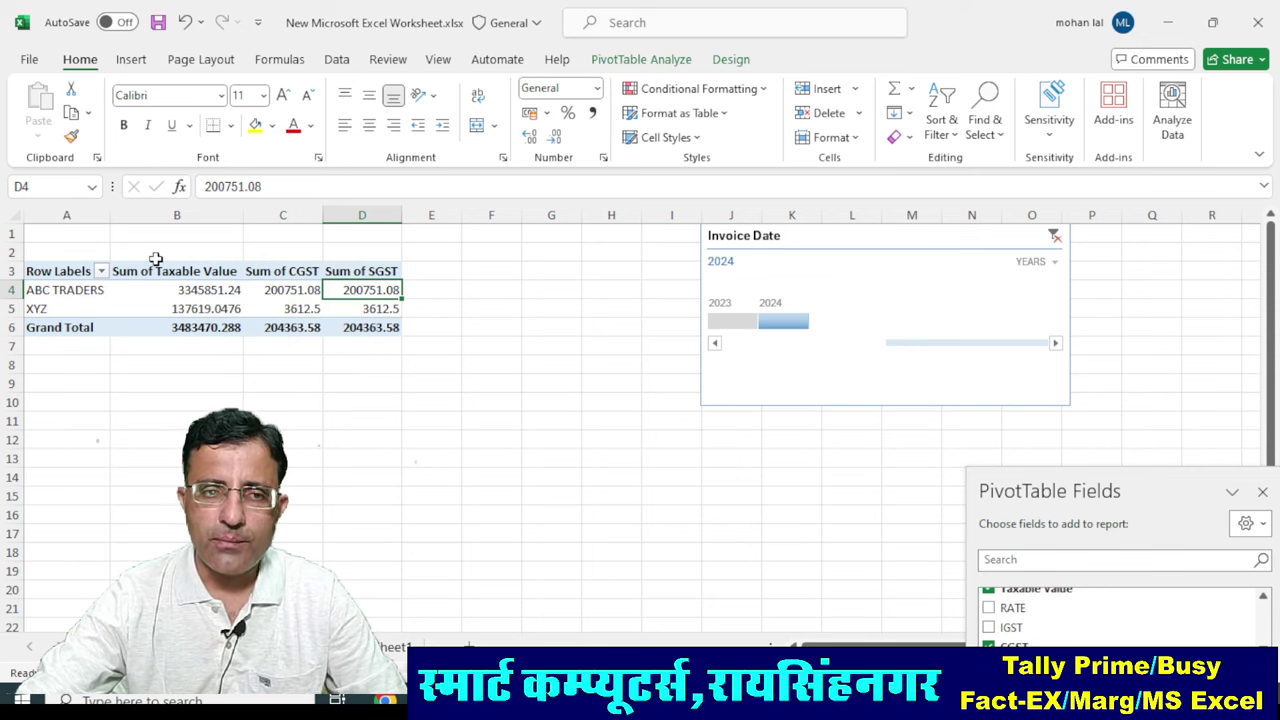
{"action": "left_click", "coordinate": [73, 291]}
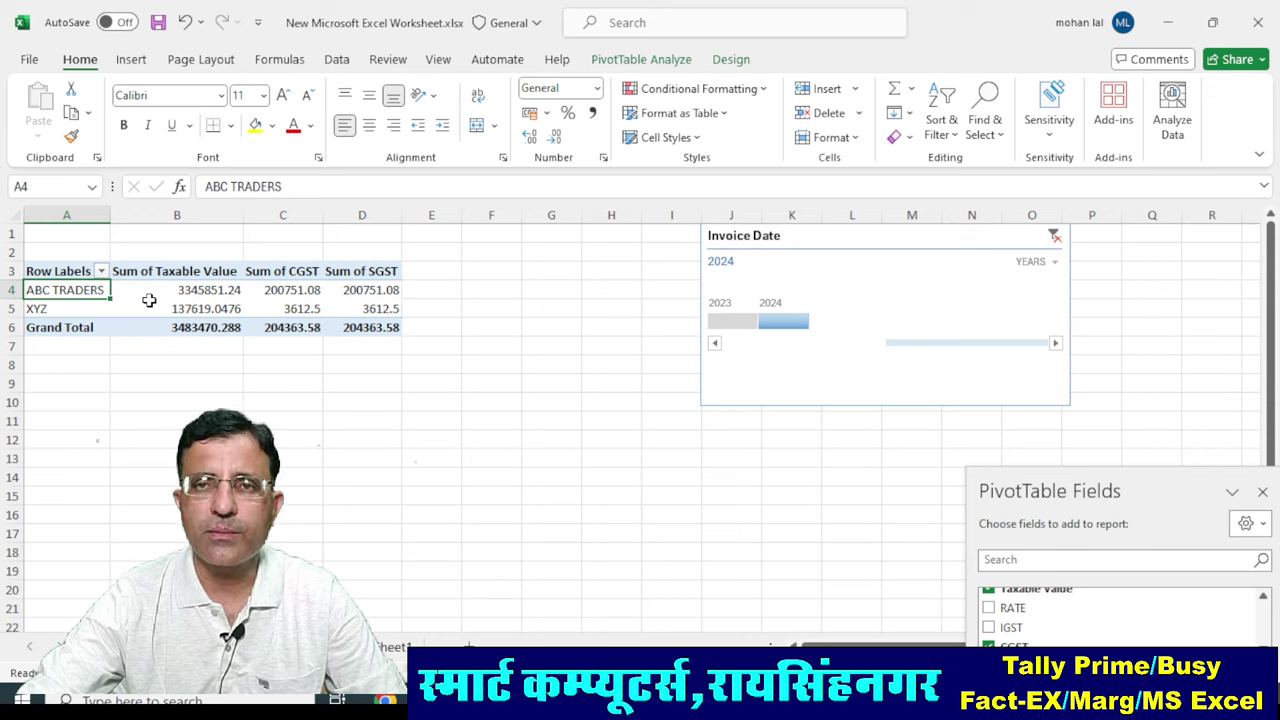
{"action": "mouse_move", "coordinate": [198, 297]}
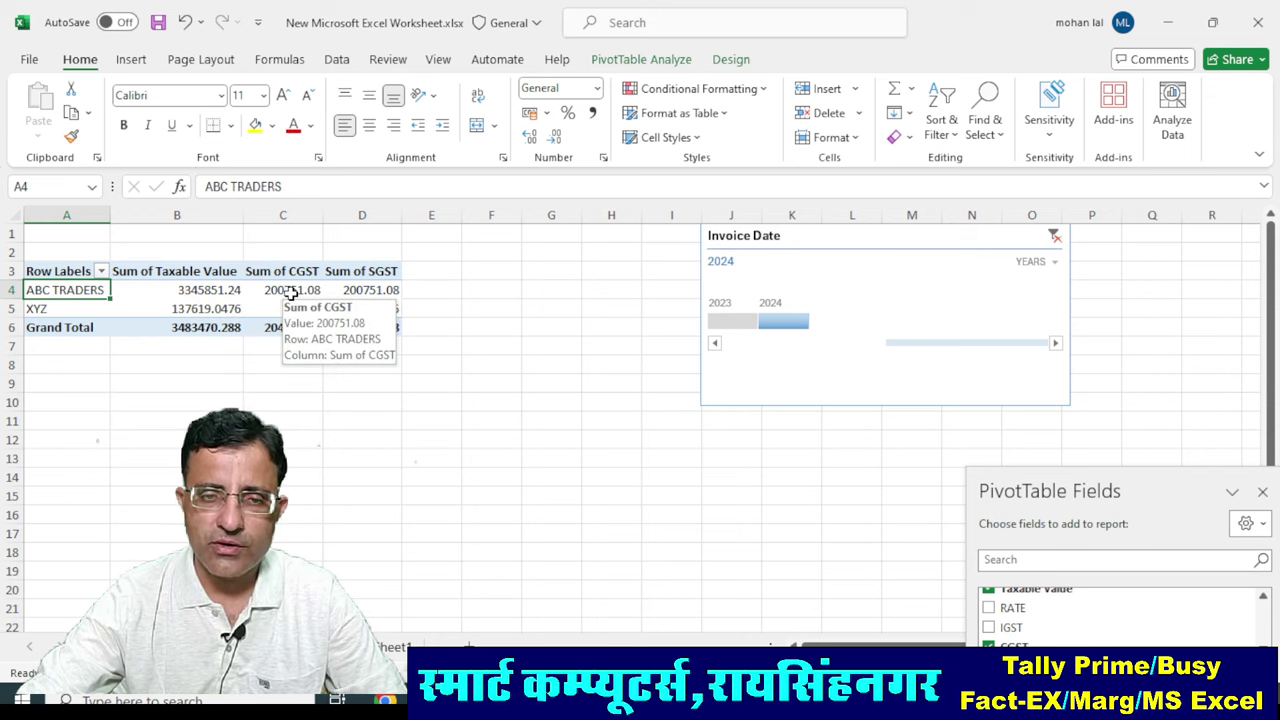
{"action": "left_click", "coordinate": [288, 292]}
{"action": "left_click", "coordinate": [381, 292]}
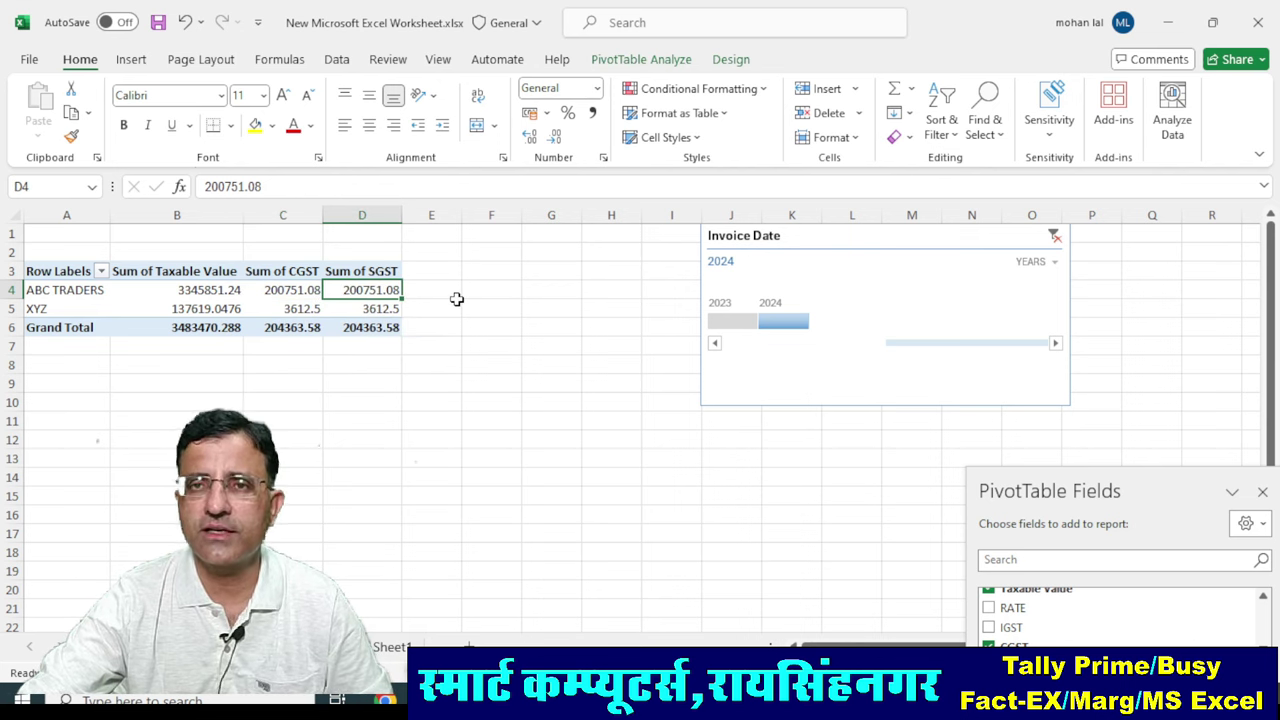
{"action": "left_click", "coordinate": [197, 289]}
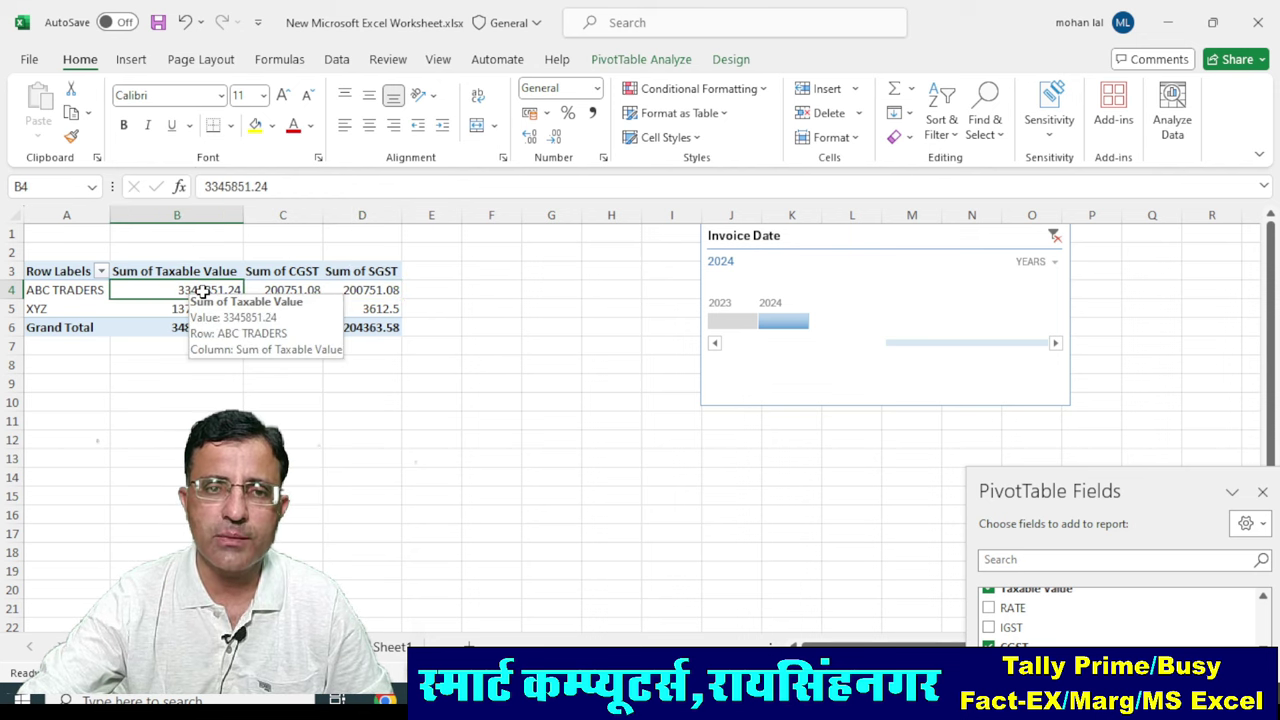
Drill into the ABC TRADERS taxable total and review its Taxable Value, CGST and SGST amounts.
{"action": "double_click", "coordinate": [203, 290]}
{"action": "left_click", "coordinate": [289, 380]}
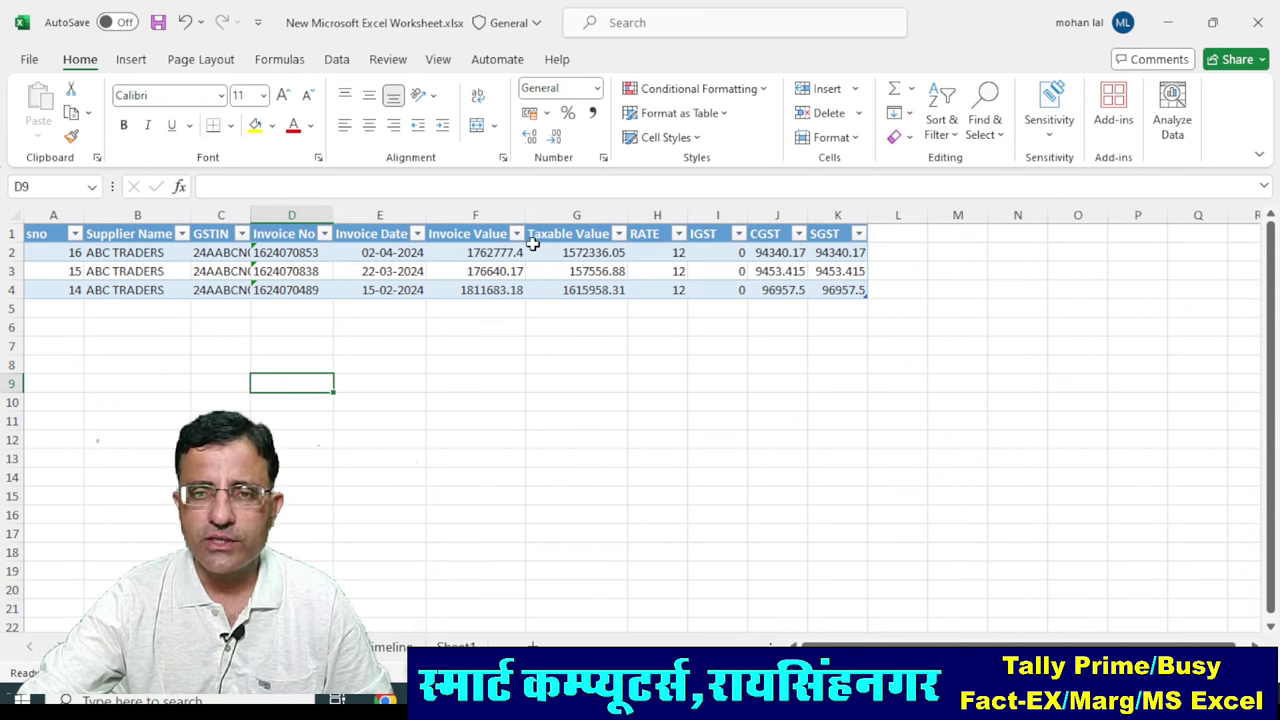
{"action": "left_click_drag", "start_coordinate": [557, 252], "coordinate": [590, 290]}
{"action": "left_click_drag", "start_coordinate": [780, 252], "coordinate": [794, 290]}
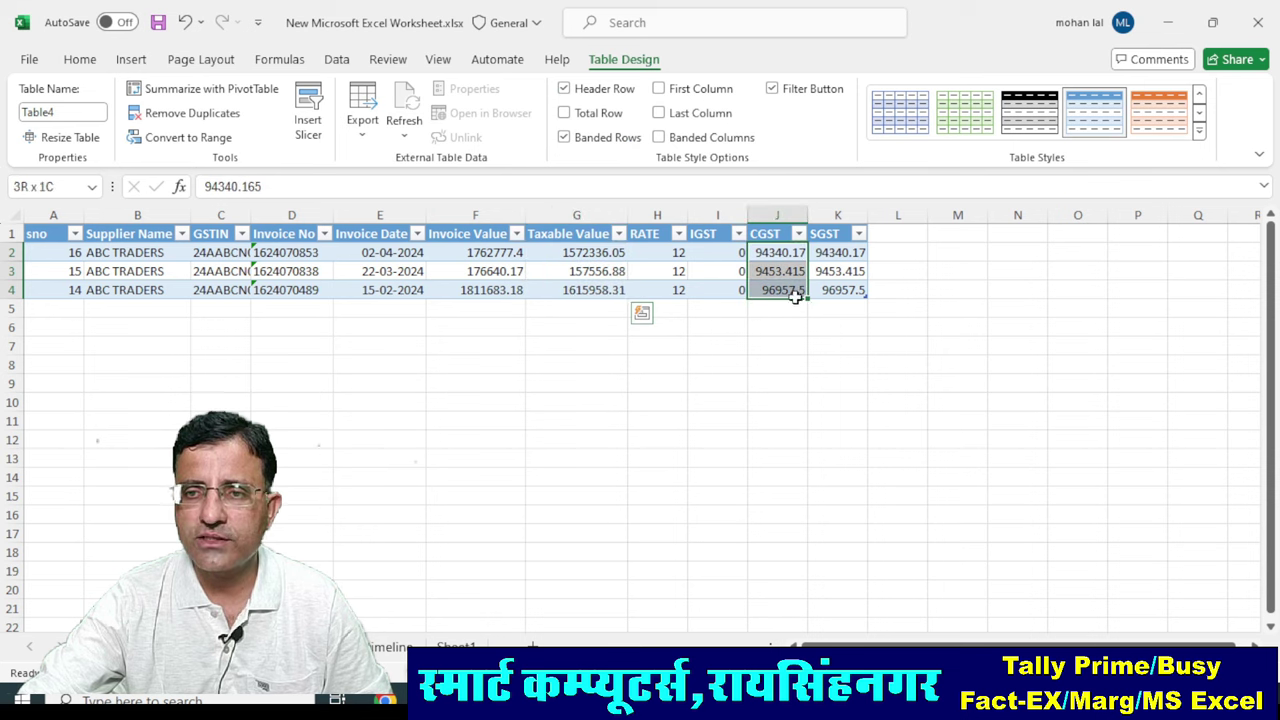
{"action": "left_click_drag", "start_coordinate": [840, 253], "coordinate": [850, 290]}
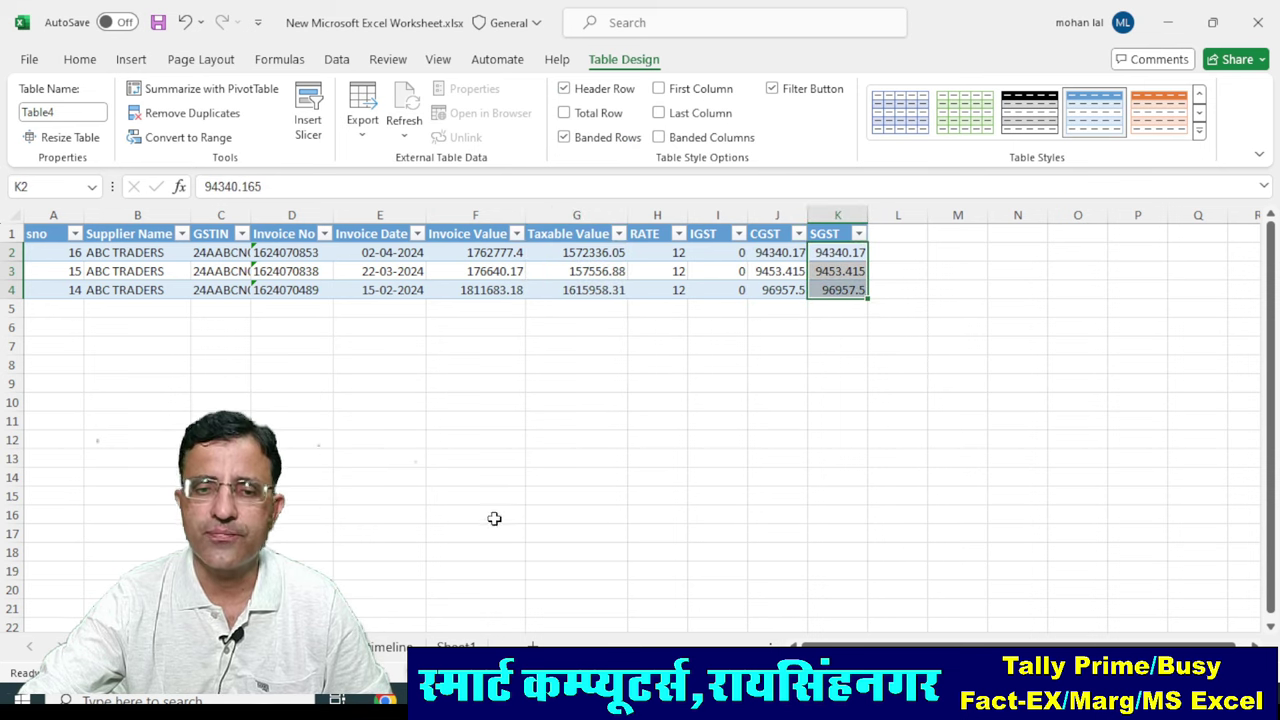
{"action": "left_click", "coordinate": [367, 643]}
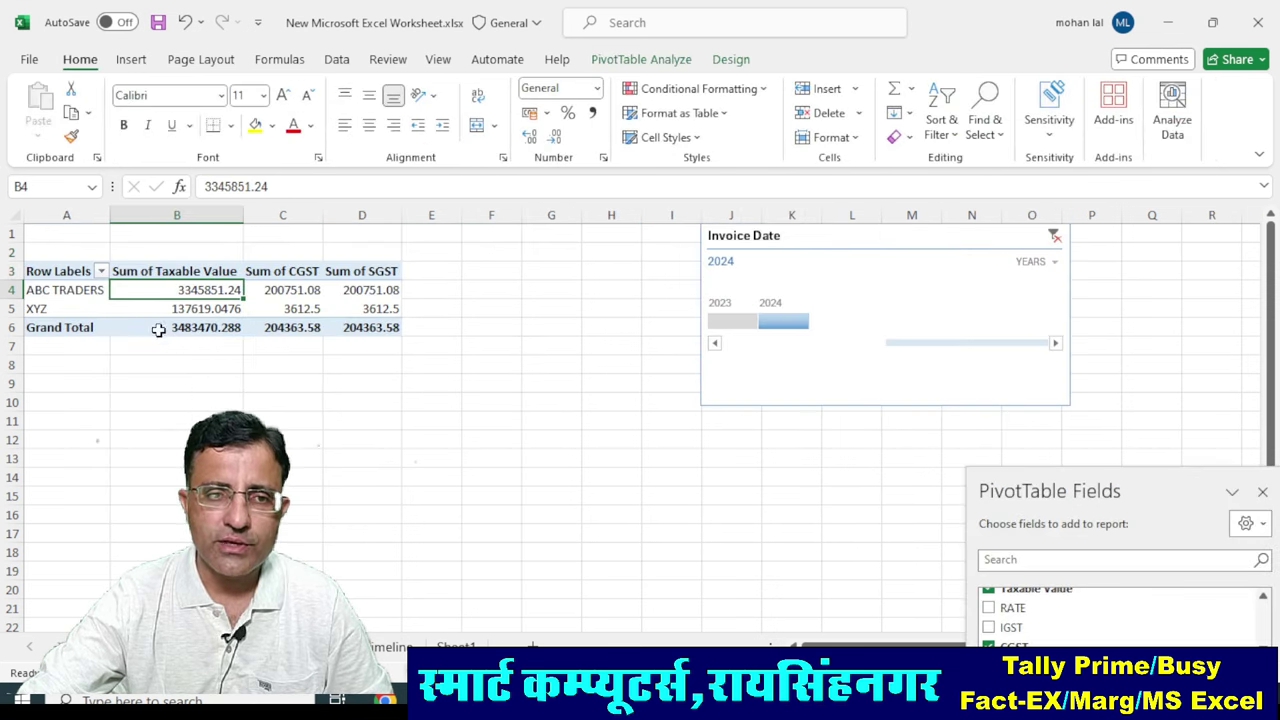
Drill into the XYZ taxable total to list its three 2024 invoices in Table5.
{"action": "mouse_move", "coordinate": [204, 311]}
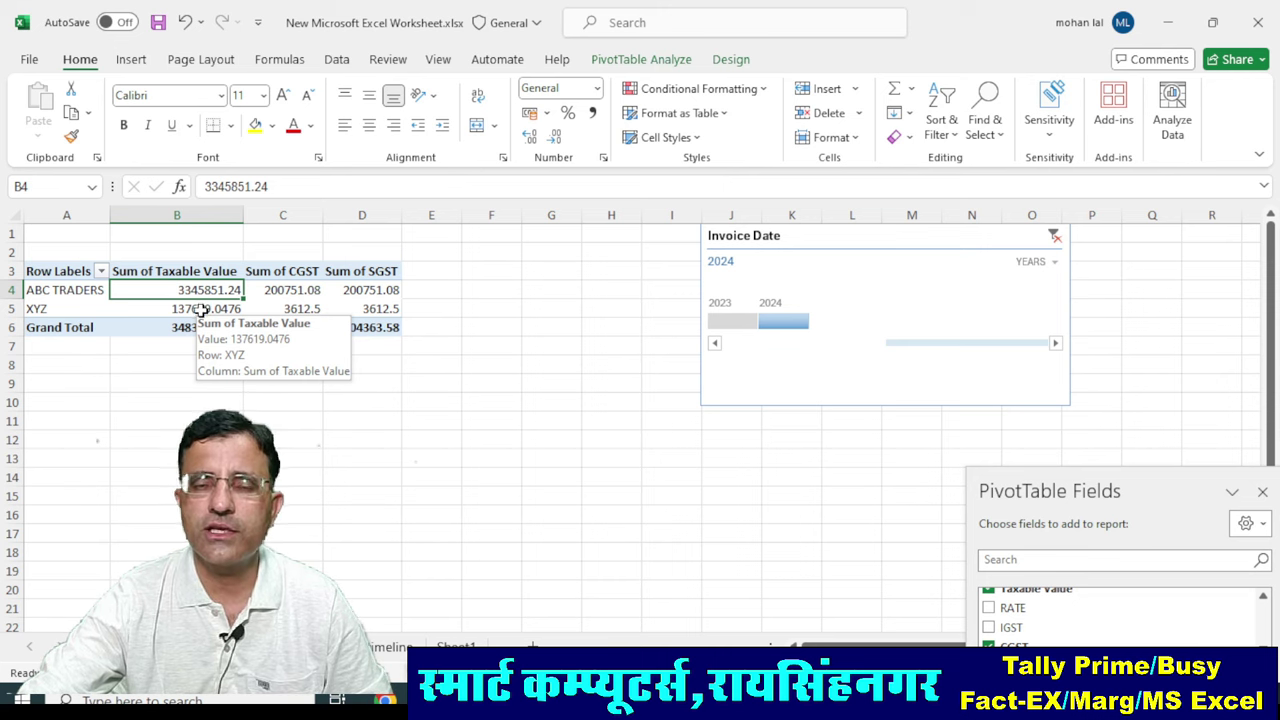
{"action": "left_click", "coordinate": [213, 310]}
{"action": "double_click", "coordinate": [213, 310]}
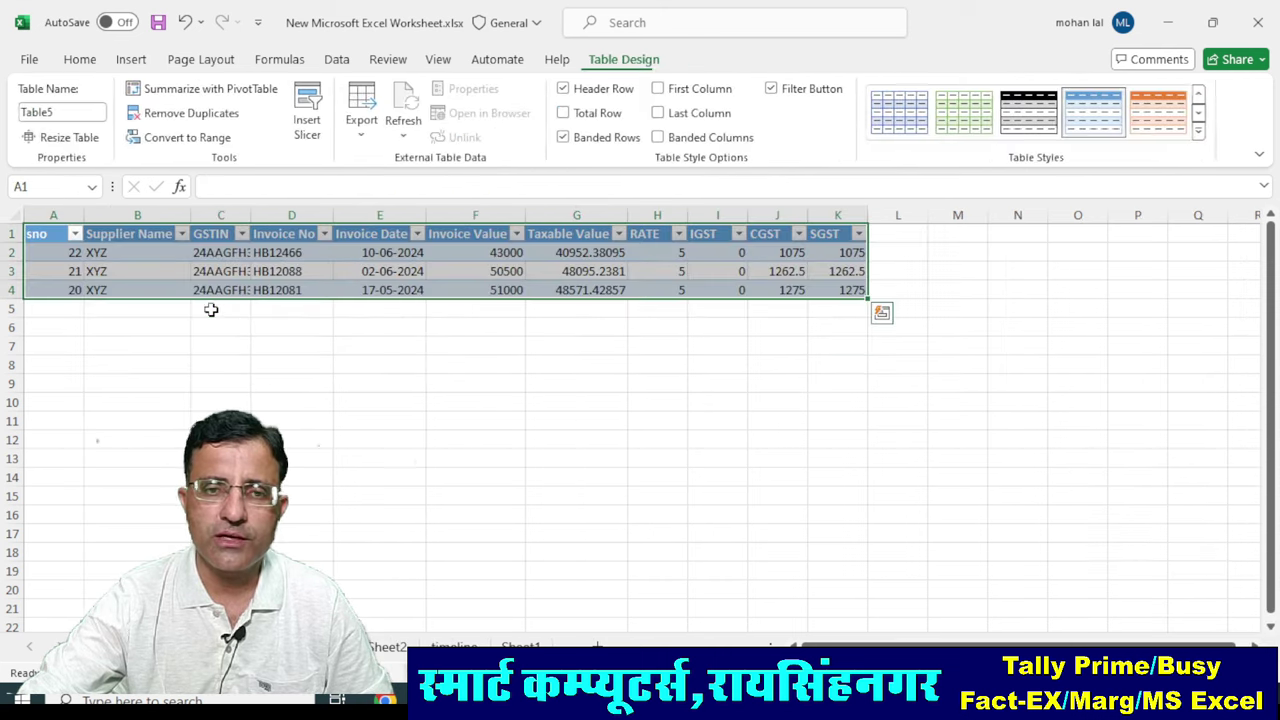
{"action": "left_click", "coordinate": [285, 363]}
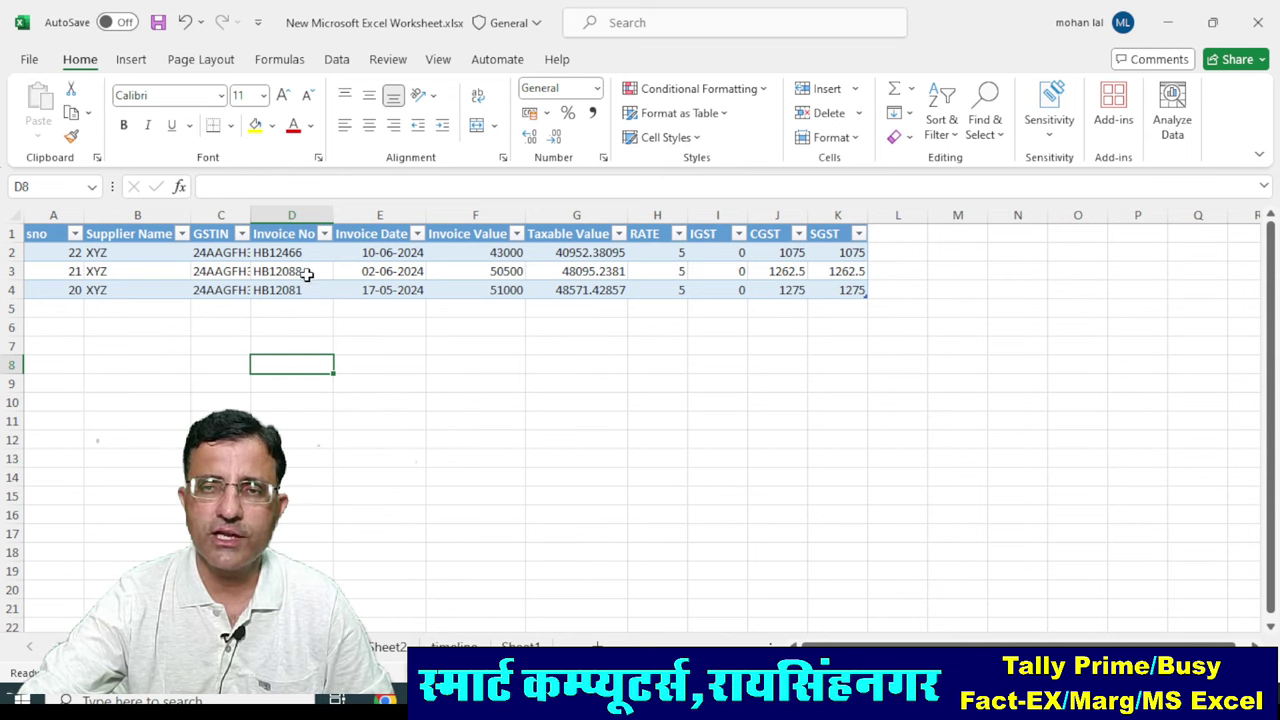
{"action": "left_click", "coordinate": [388, 648]}
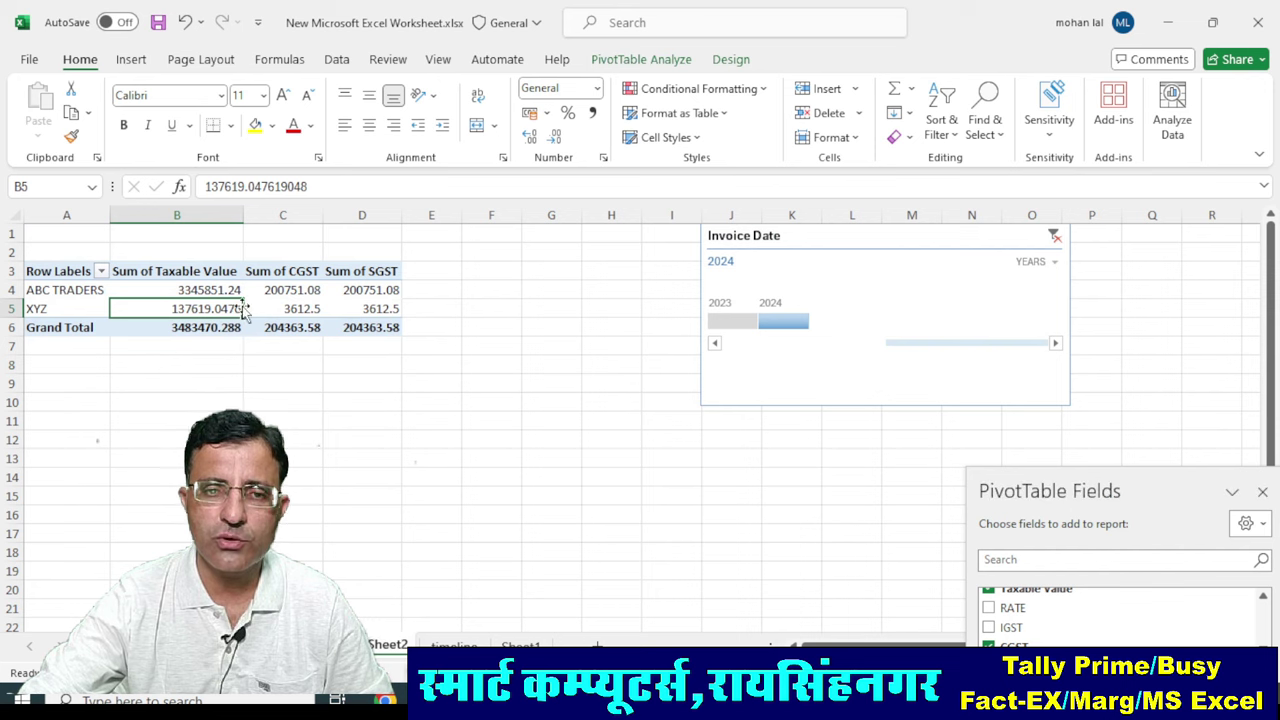
Filter the pivot to 2023, showing four suppliers totaling 4794692.109 taxable.
{"action": "left_click", "coordinate": [732, 320]}
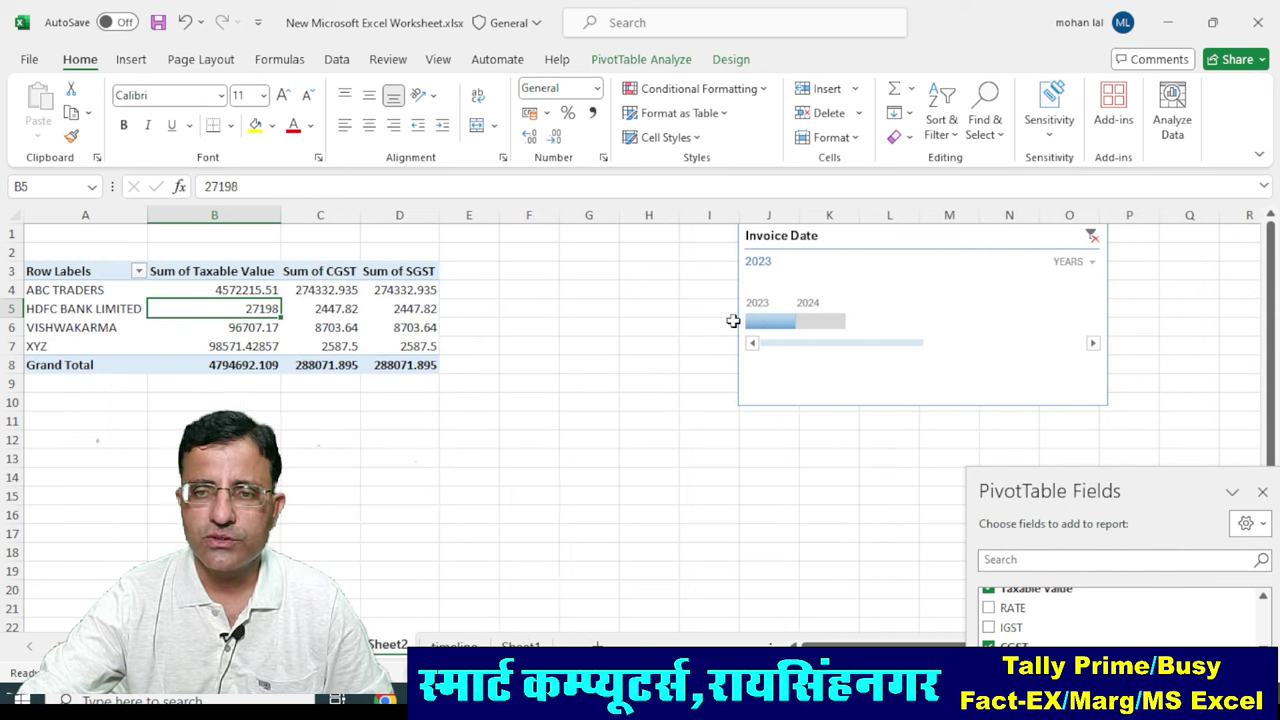
{"action": "left_click", "coordinate": [172, 457]}
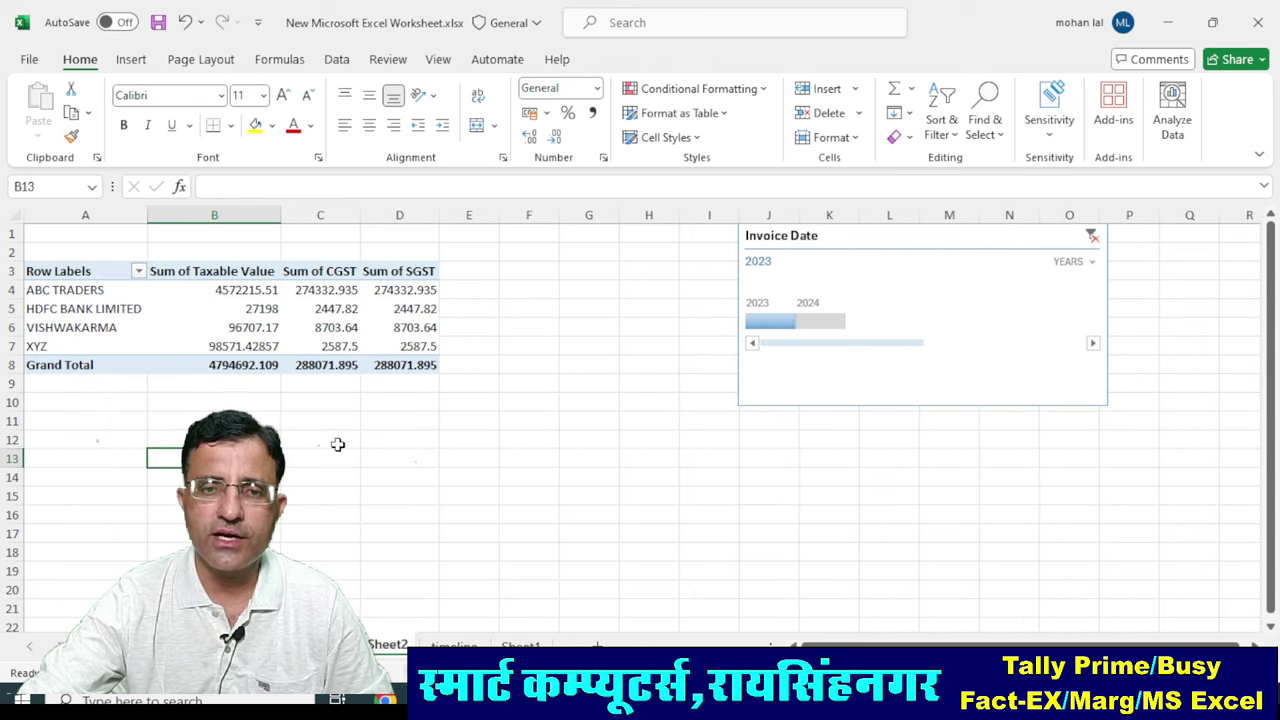
{"action": "left_click_drag", "start_coordinate": [348, 444], "coordinate": [441, 357]}
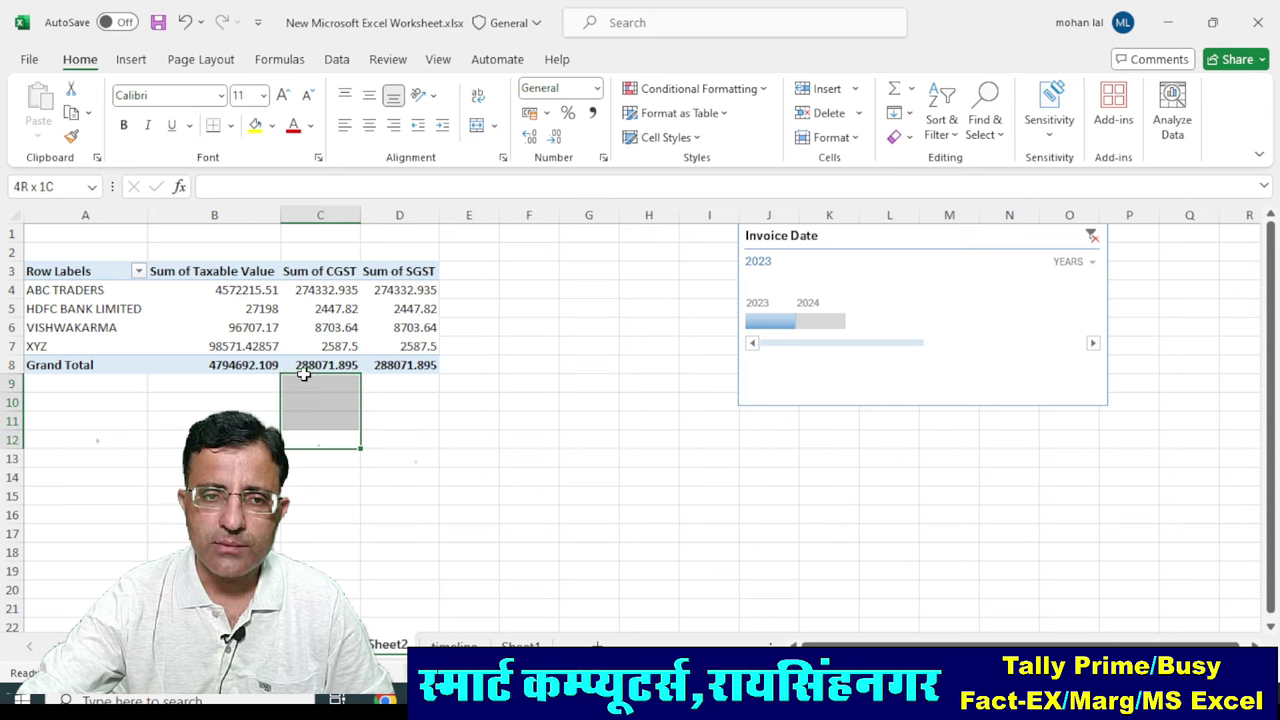
{"action": "left_click", "coordinate": [343, 512]}
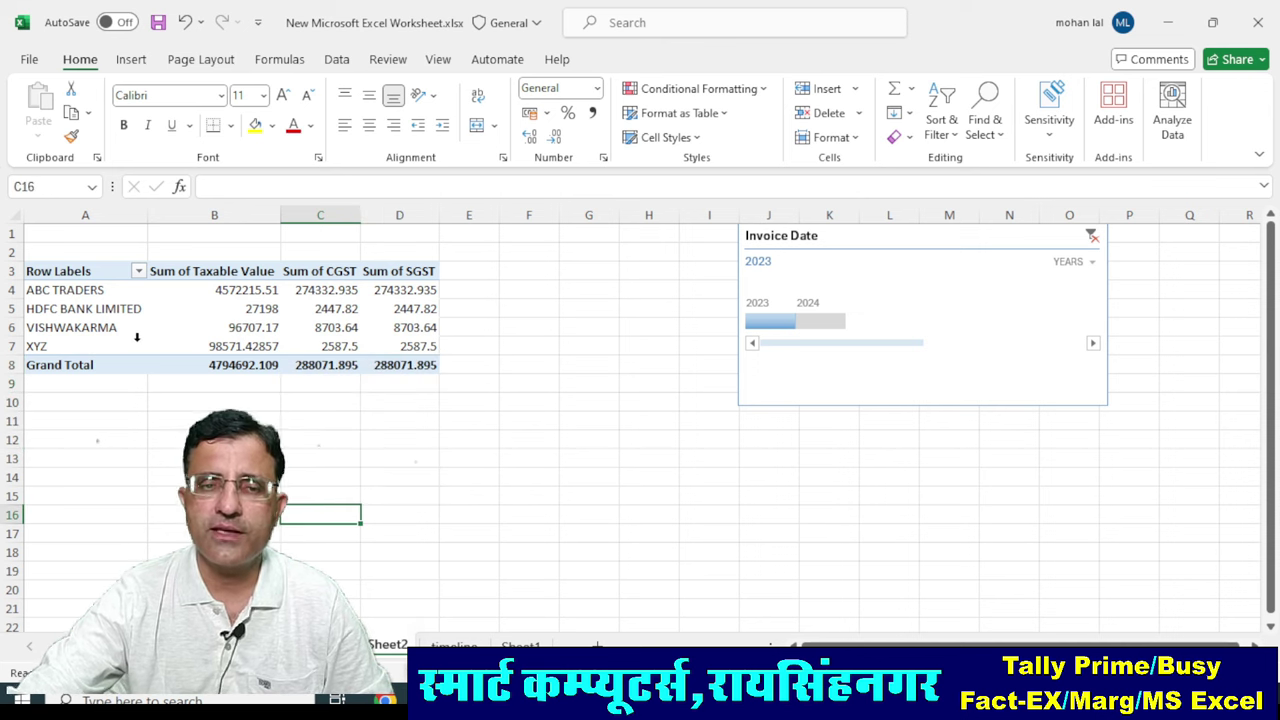
Drill into HDFC BANK LIMITED's taxable total to list its nine invoices on a new sheet.
{"action": "mouse_move", "coordinate": [221, 342]}
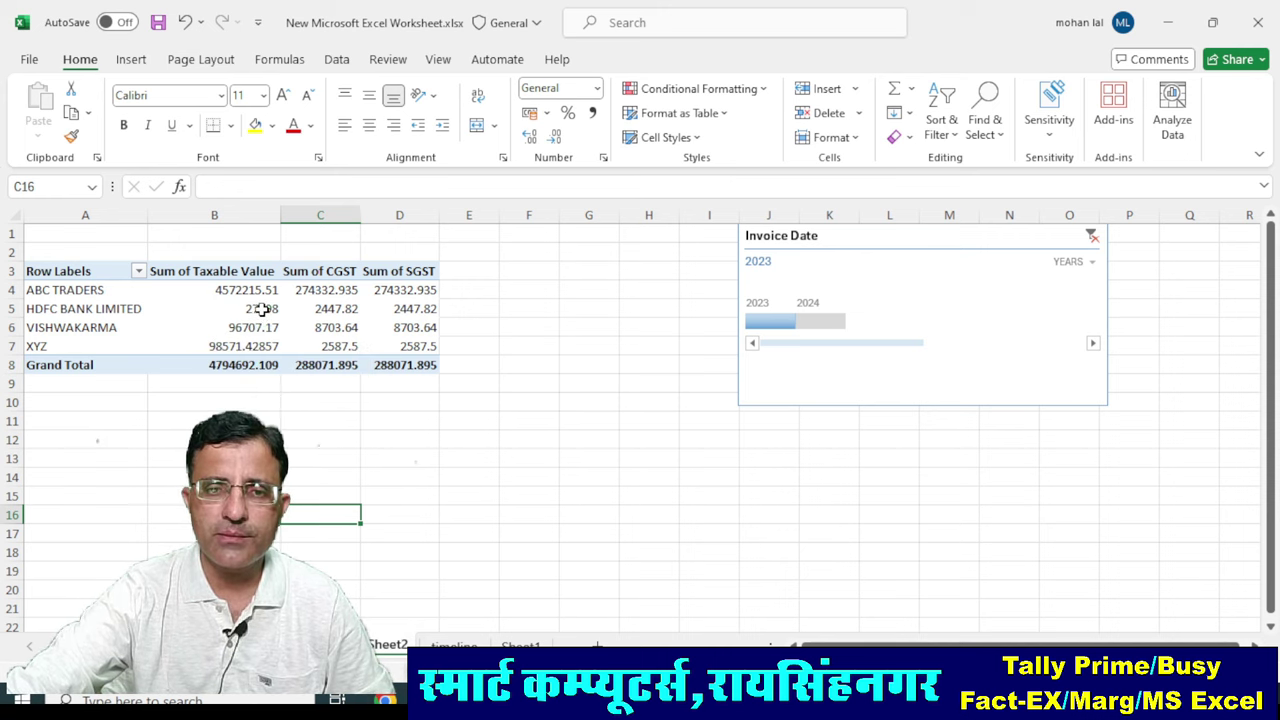
{"action": "double_click", "coordinate": [262, 310]}
{"action": "left_click", "coordinate": [294, 480]}
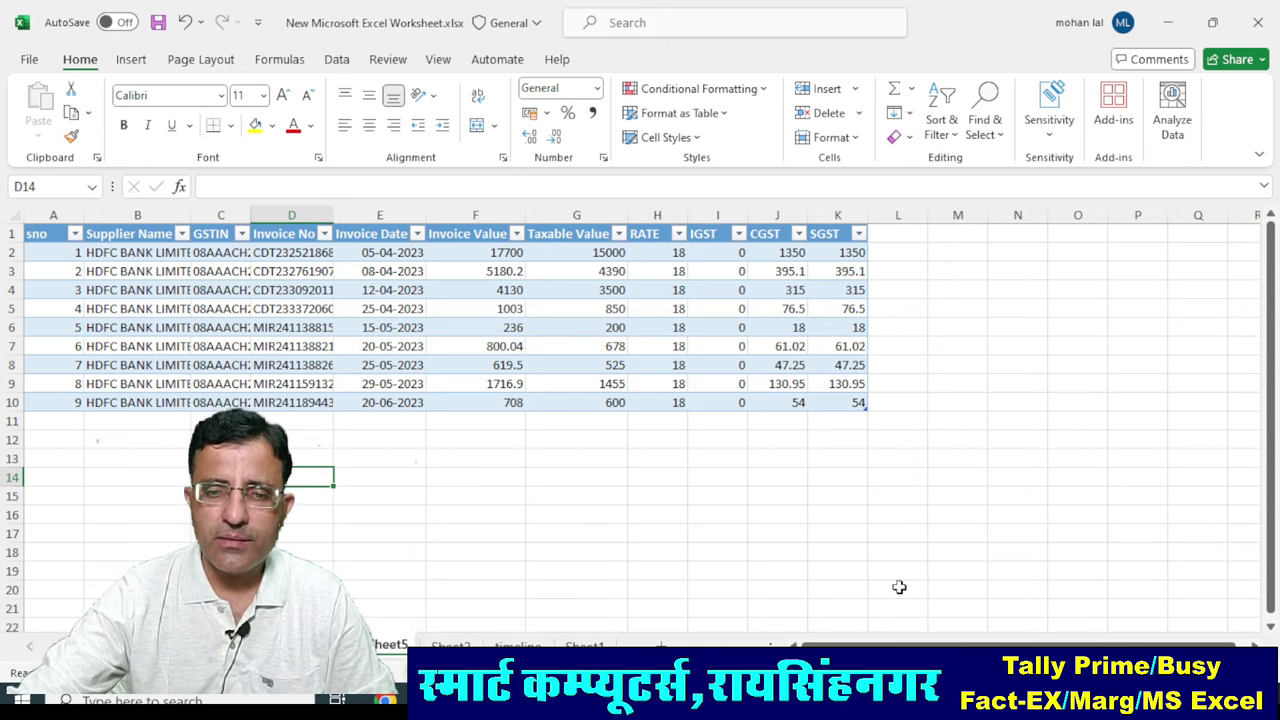
{"action": "left_click", "coordinate": [450, 645]}
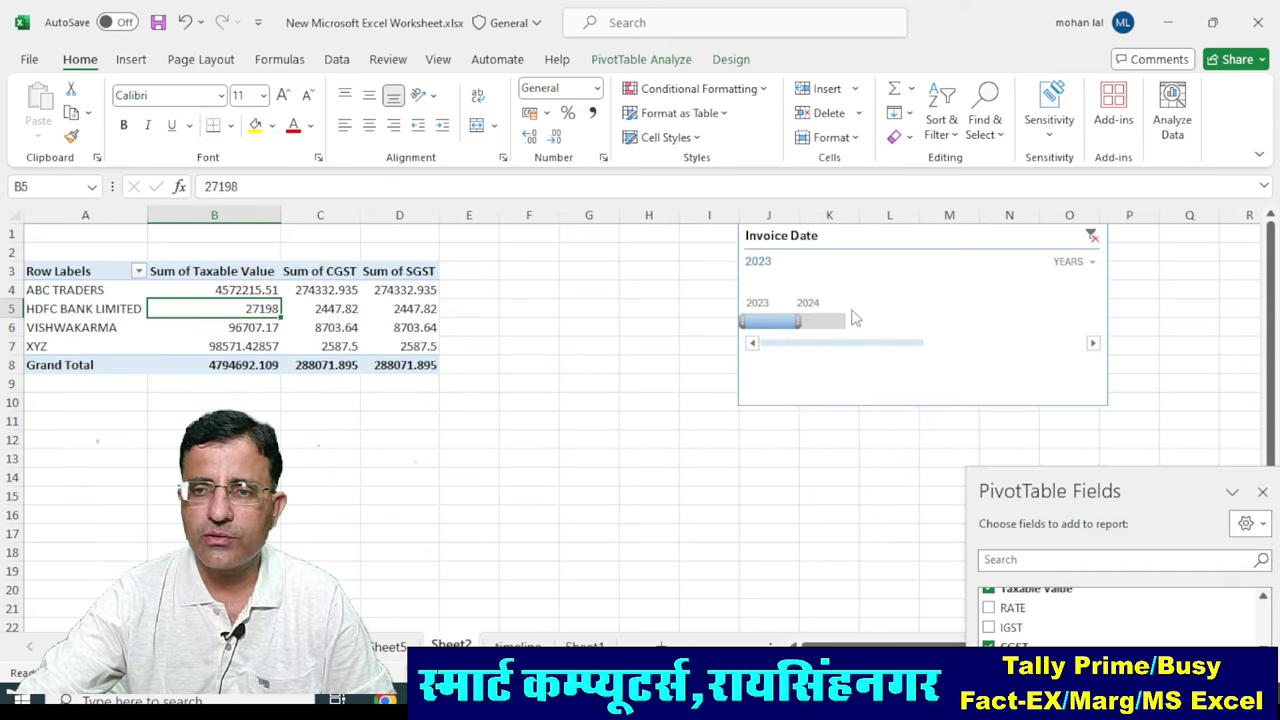
Set the timeline to Quarters and filter Q2 2023, Q3 2023, then Q1 2024.
{"action": "left_click", "coordinate": [1090, 262]}
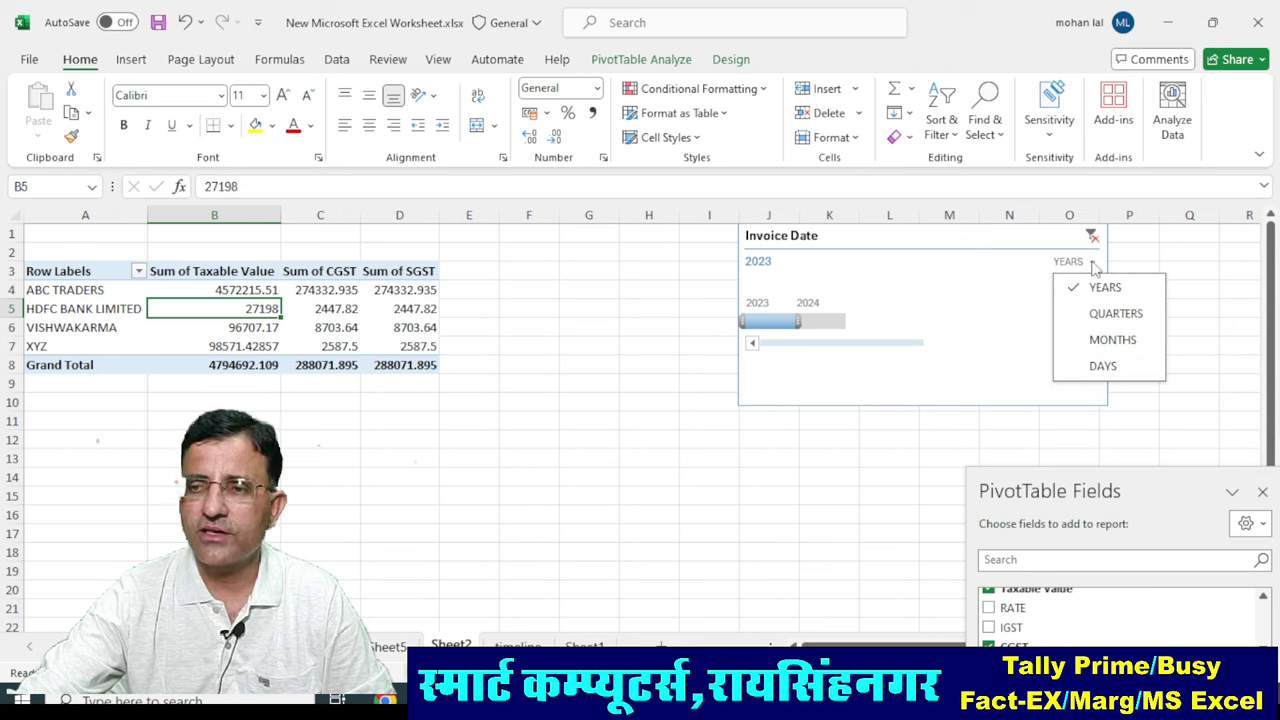
{"action": "left_click", "coordinate": [1110, 314]}
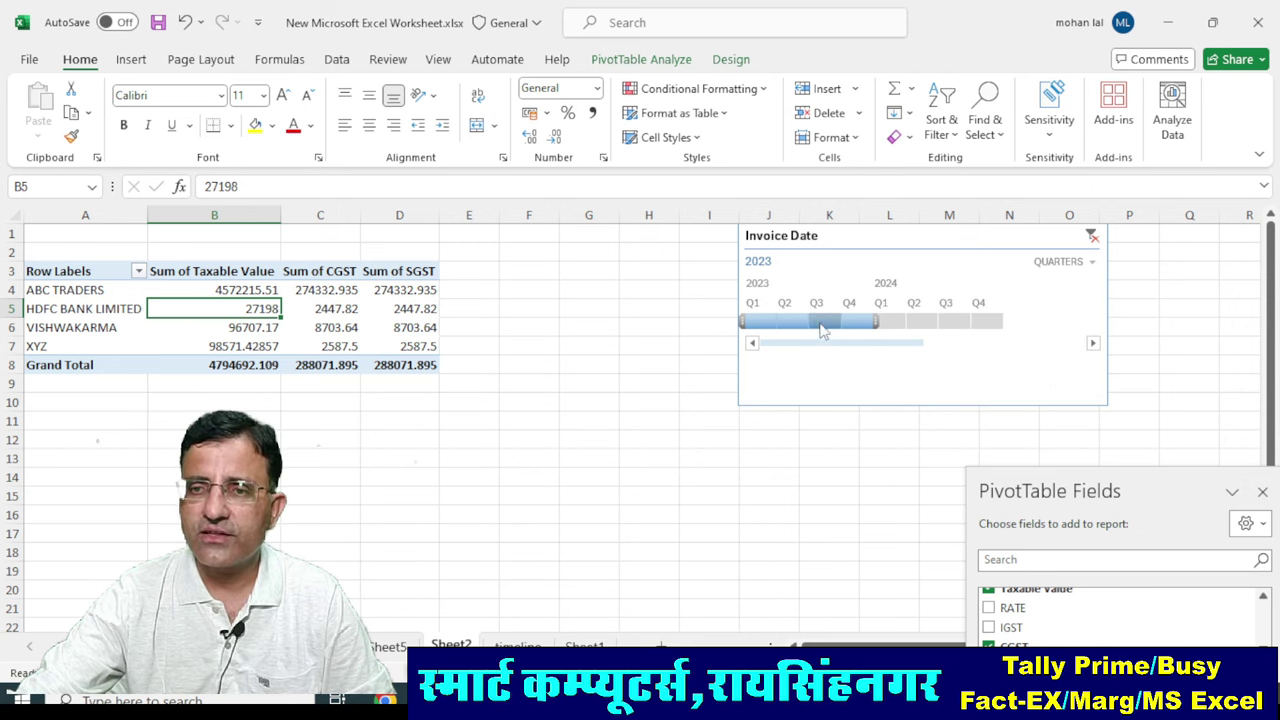
{"action": "left_click", "coordinate": [786, 320]}
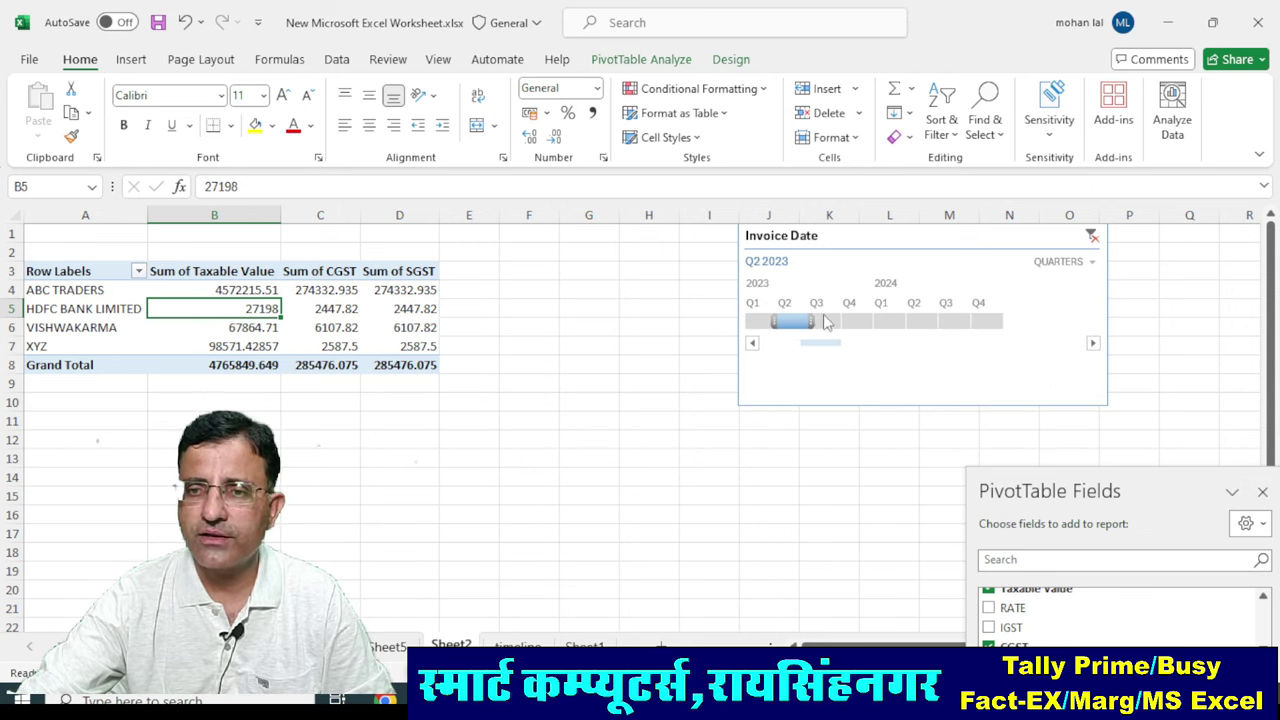
{"action": "left_click", "coordinate": [818, 320]}
{"action": "left_click", "coordinate": [852, 320]}
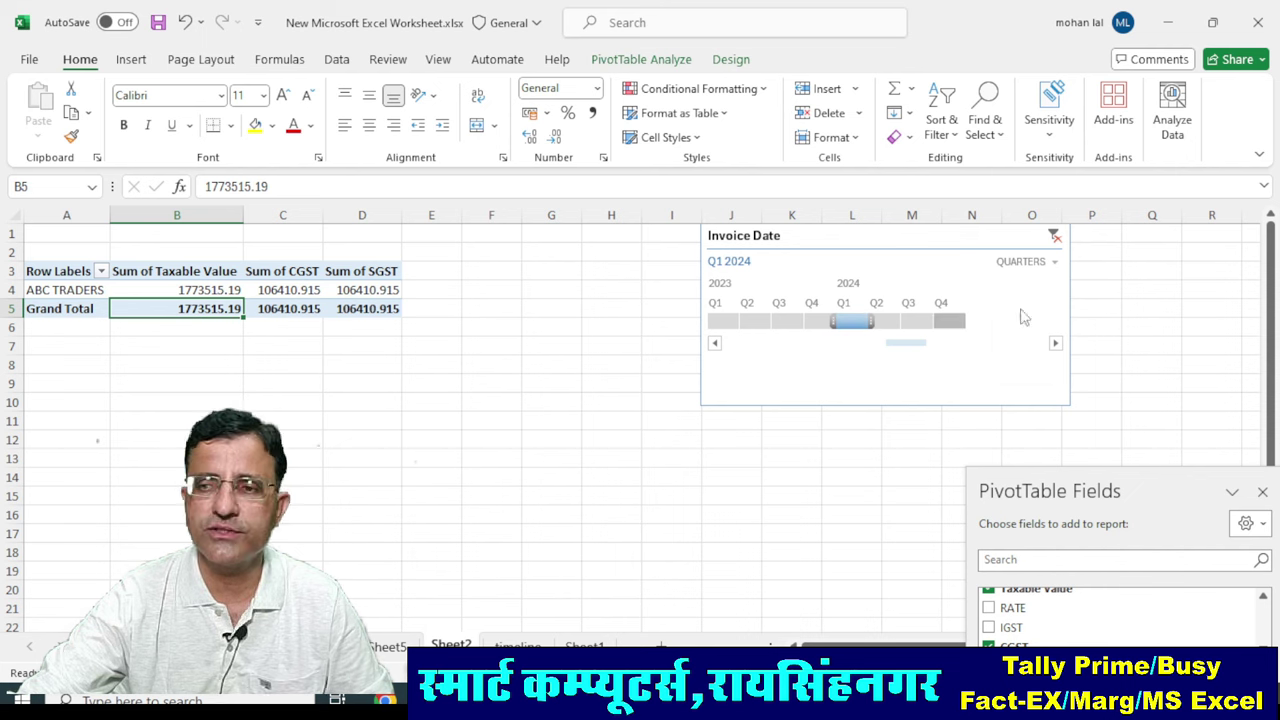
Set the timeline to Days and filter to Jan 3, 2024.
{"action": "left_click", "coordinate": [1046, 262]}
{"action": "left_click", "coordinate": [1045, 366]}
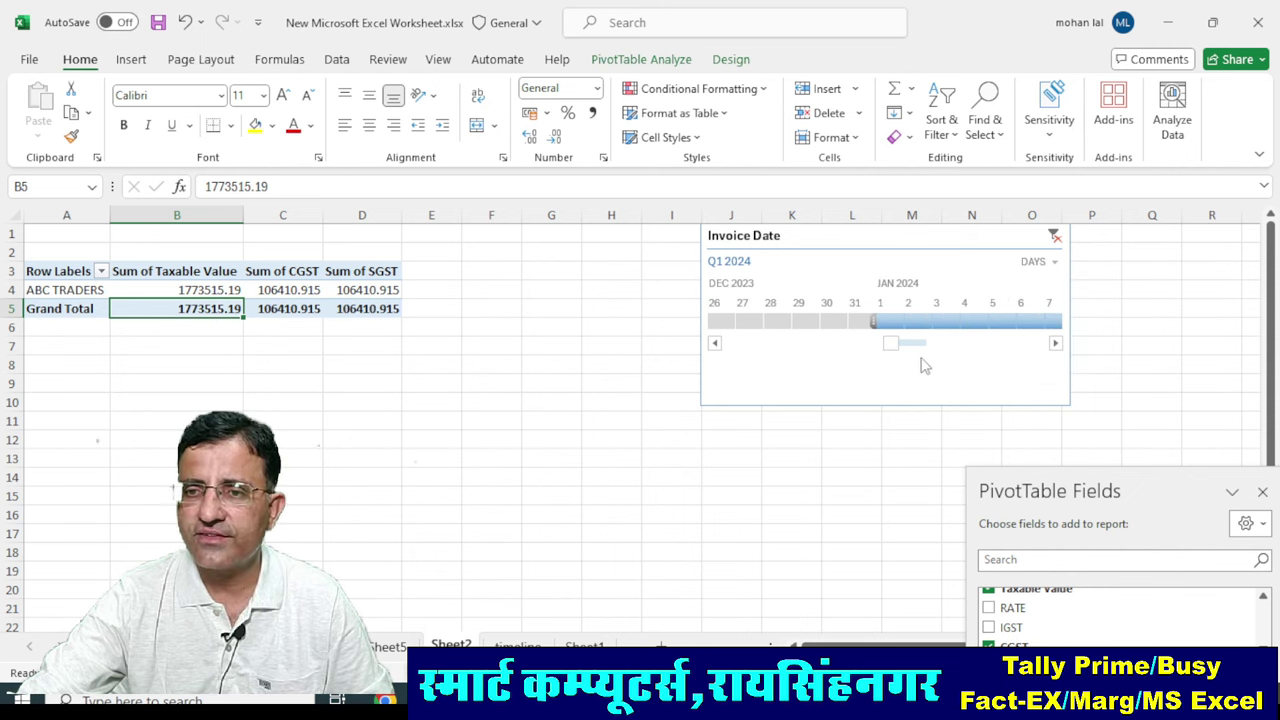
{"action": "left_click", "coordinate": [926, 322]}
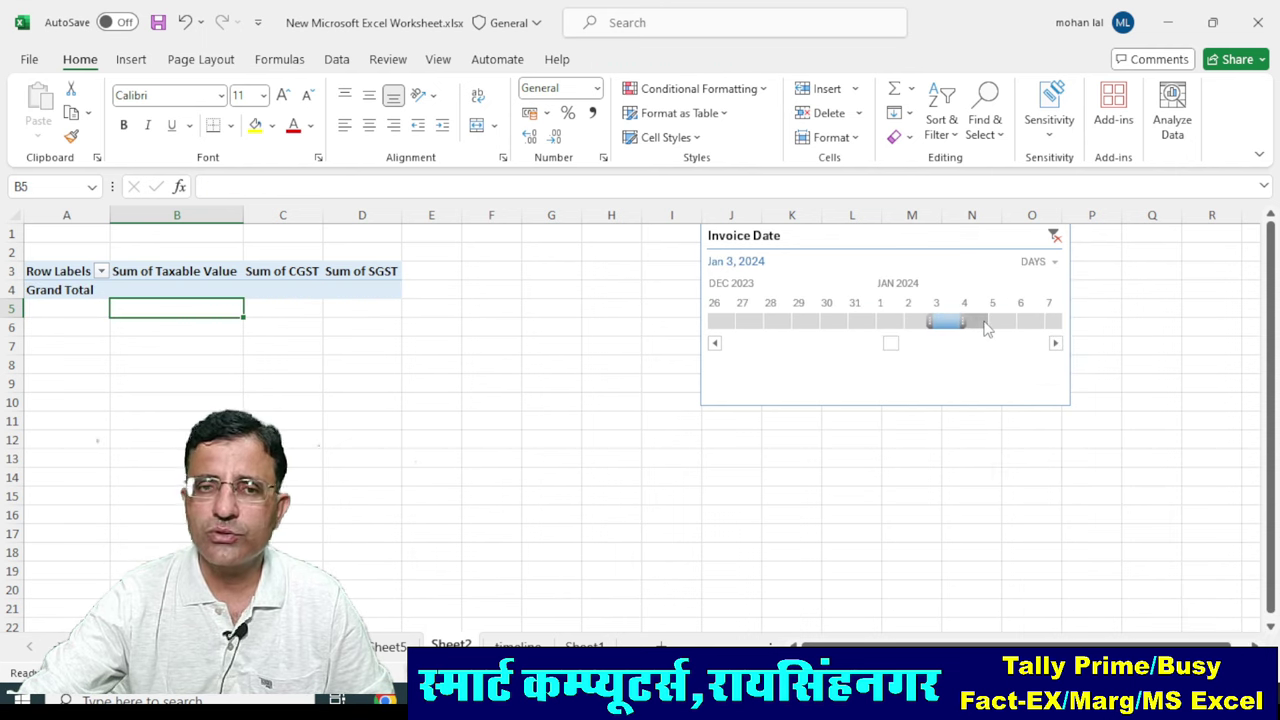
Set the timeline back to Years and filter 2023, then 2024.
{"action": "left_click", "coordinate": [1046, 263]}
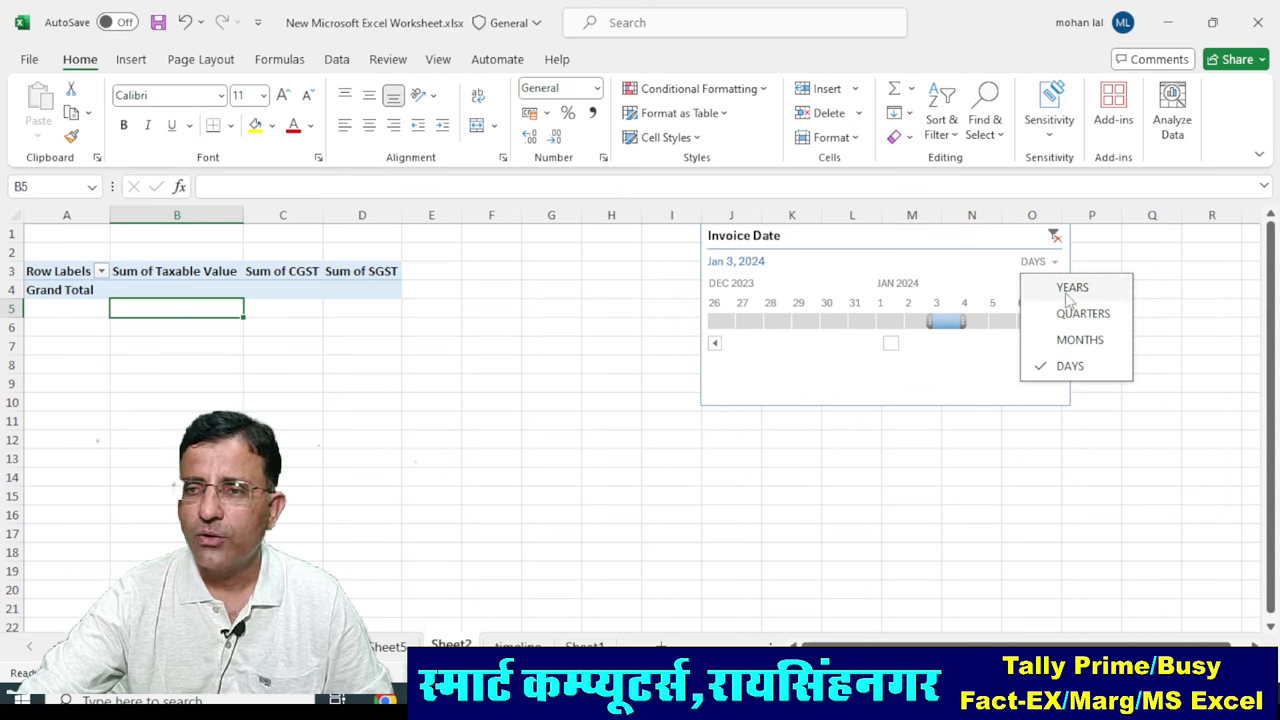
{"action": "left_click", "coordinate": [1068, 285]}
{"action": "left_click", "coordinate": [738, 322]}
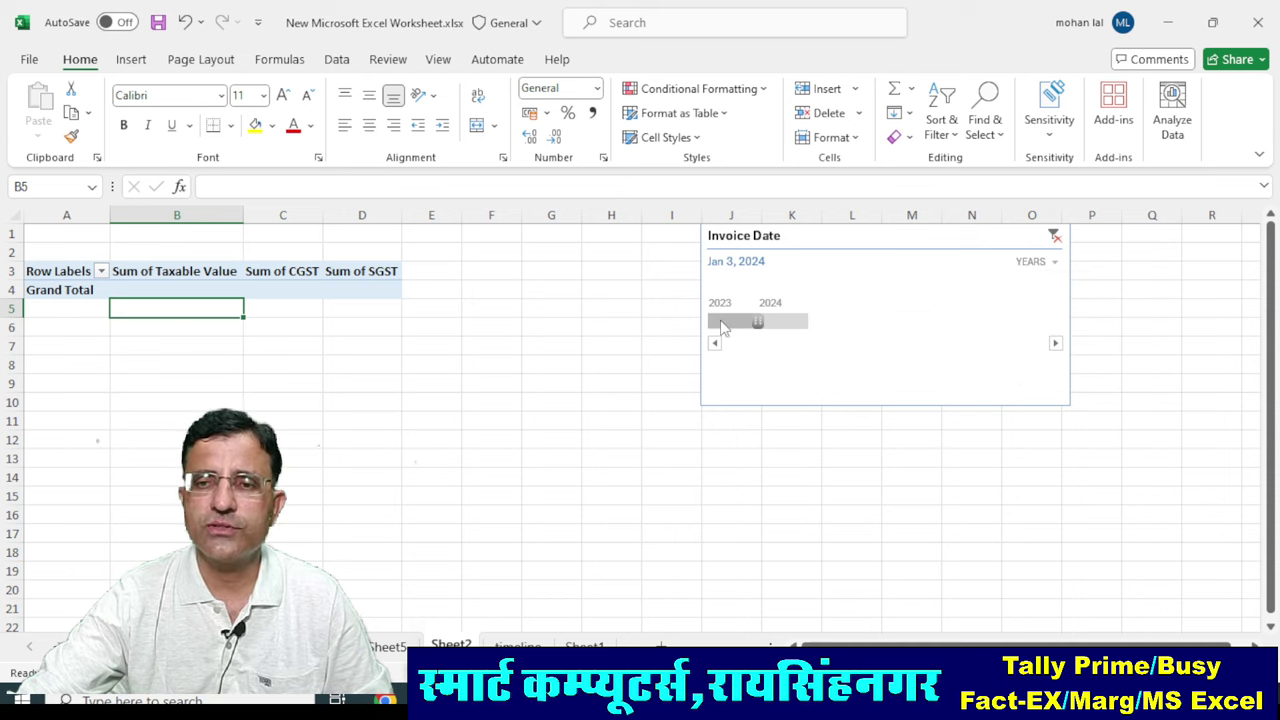
{"action": "left_click", "coordinate": [822, 322]}
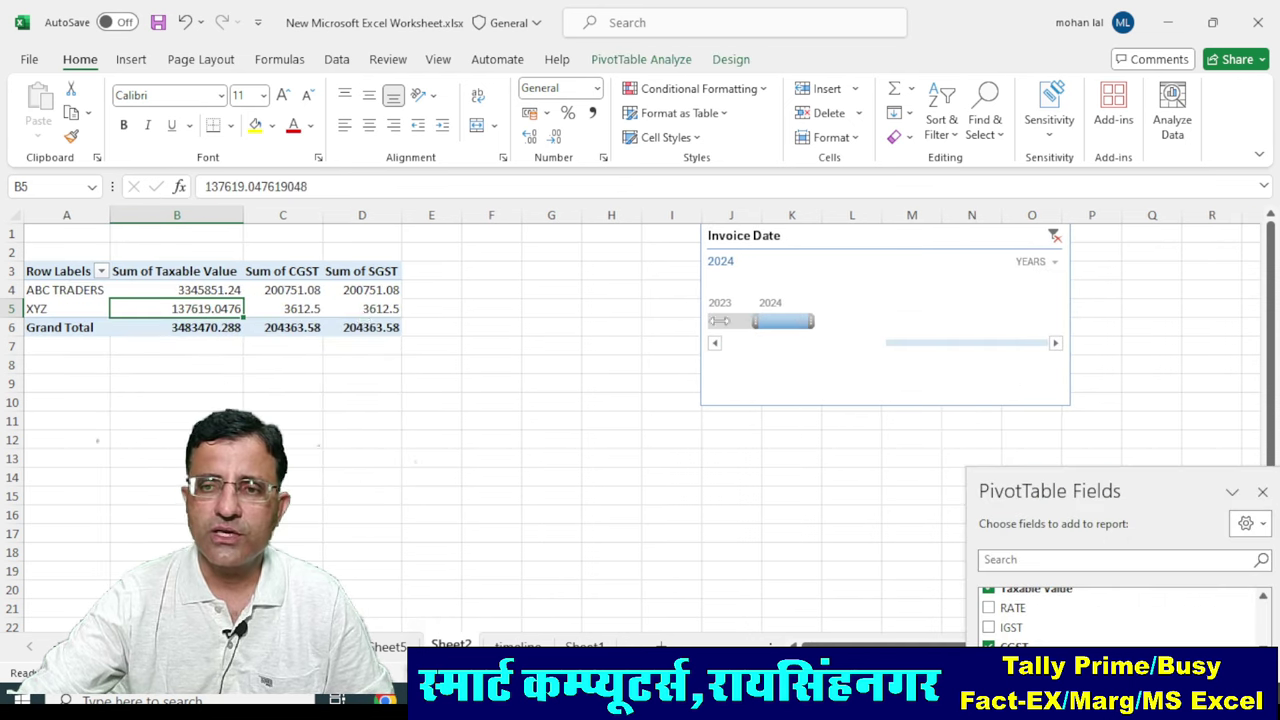